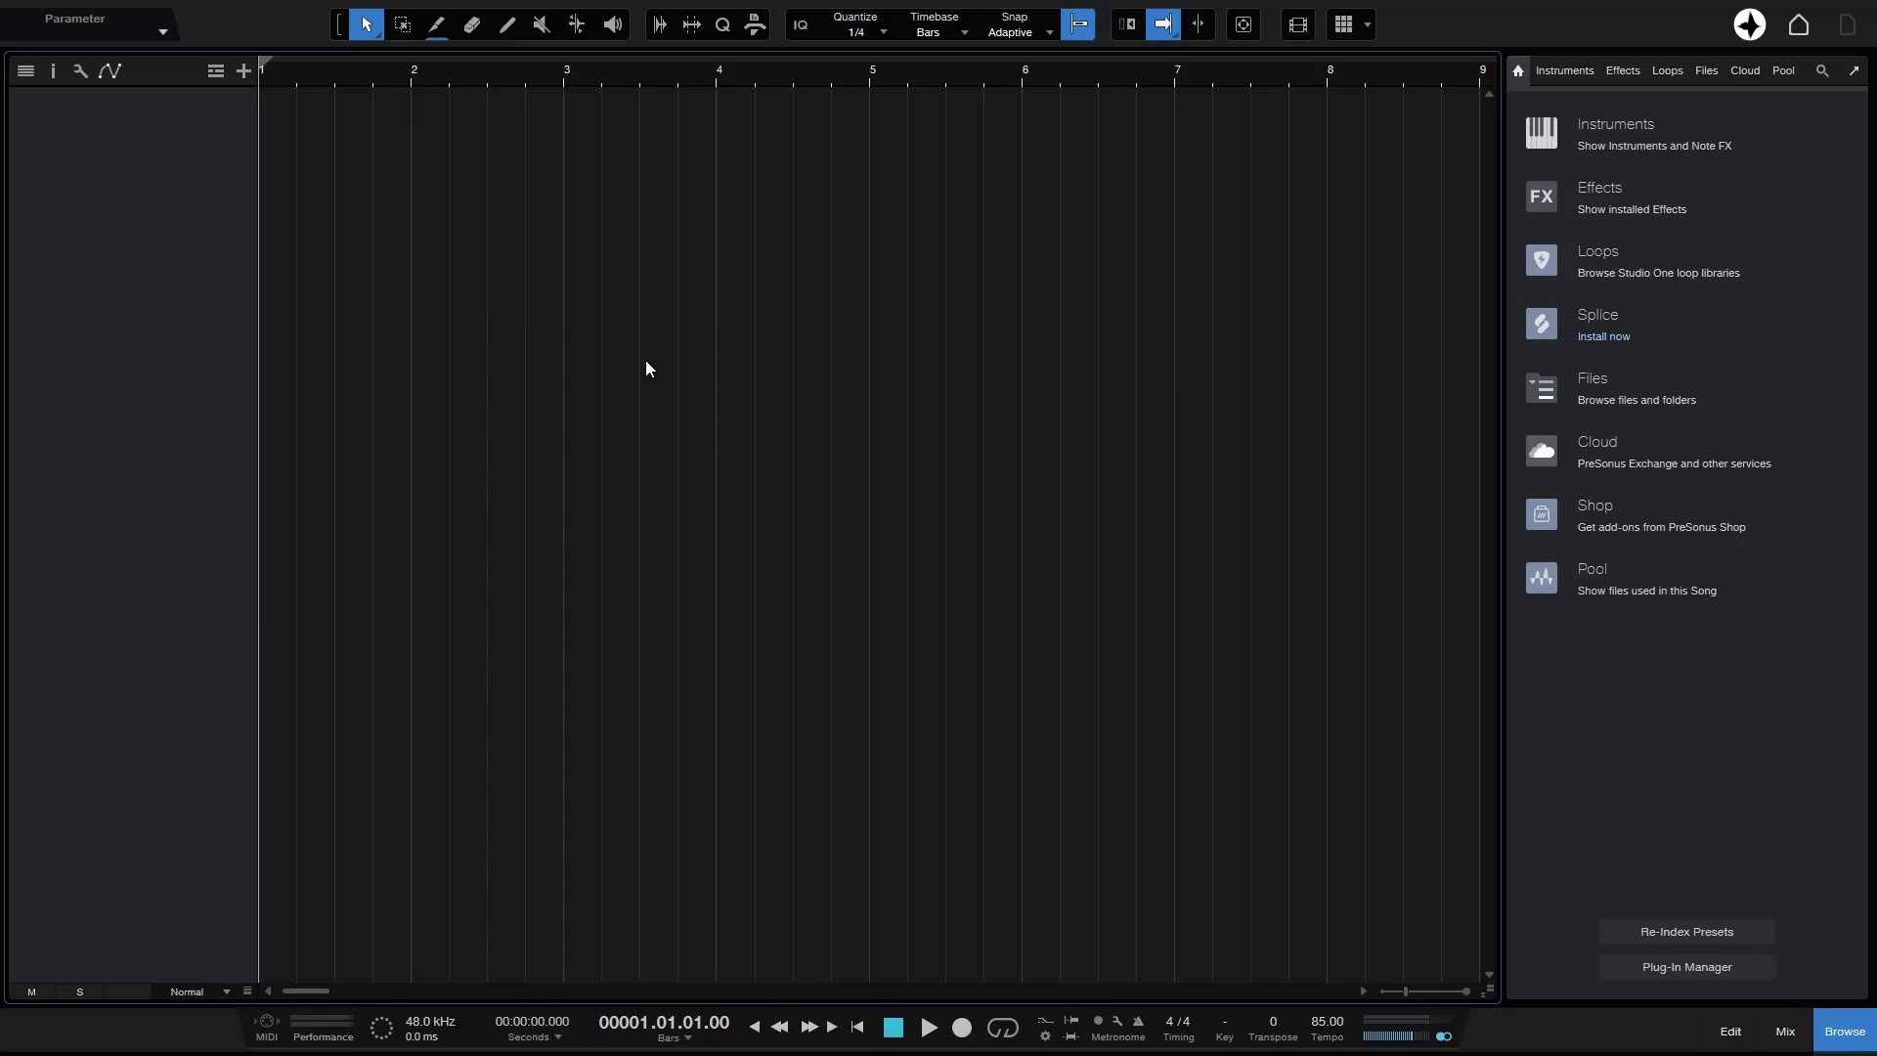
Step: Place the Music 85 Triad Guitar G#M.wav HipHop guitar loop on a new track at bar 2 and hide the browser
left_click(1665, 70)
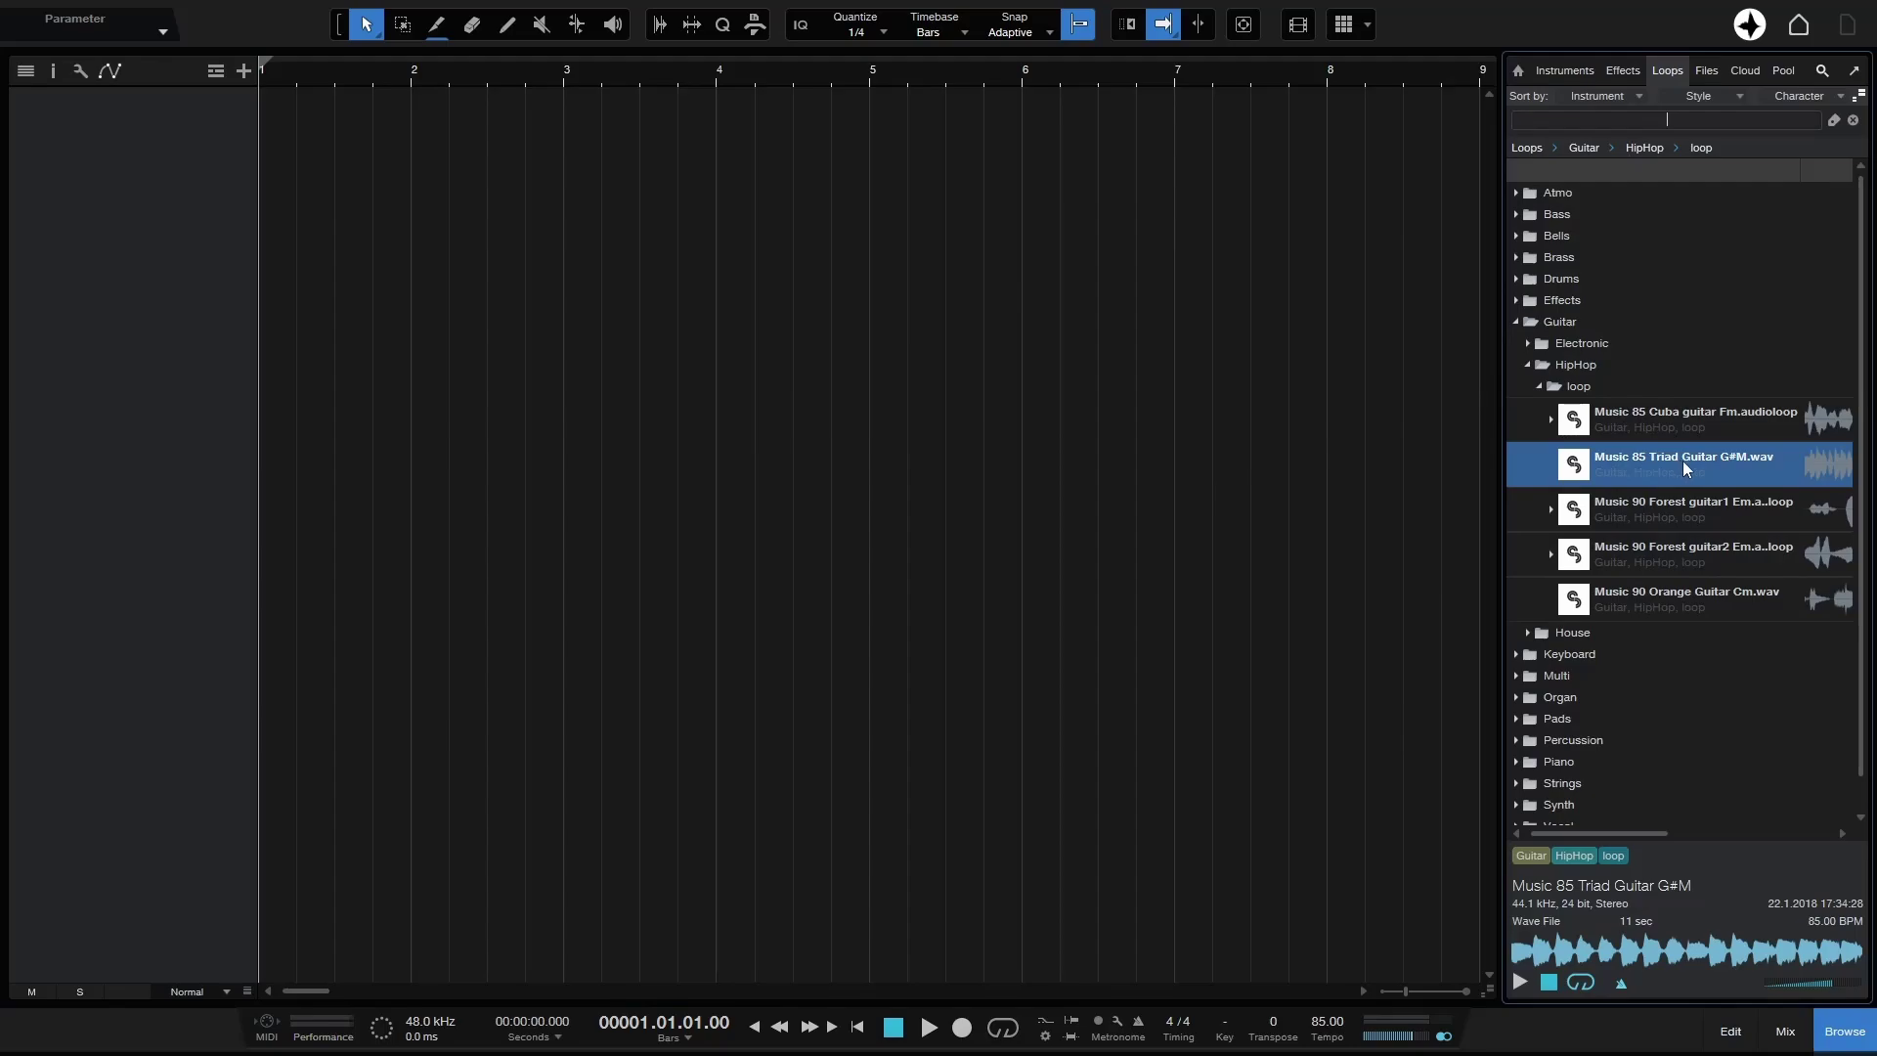
left_click_drag(1682, 461, 456, 119)
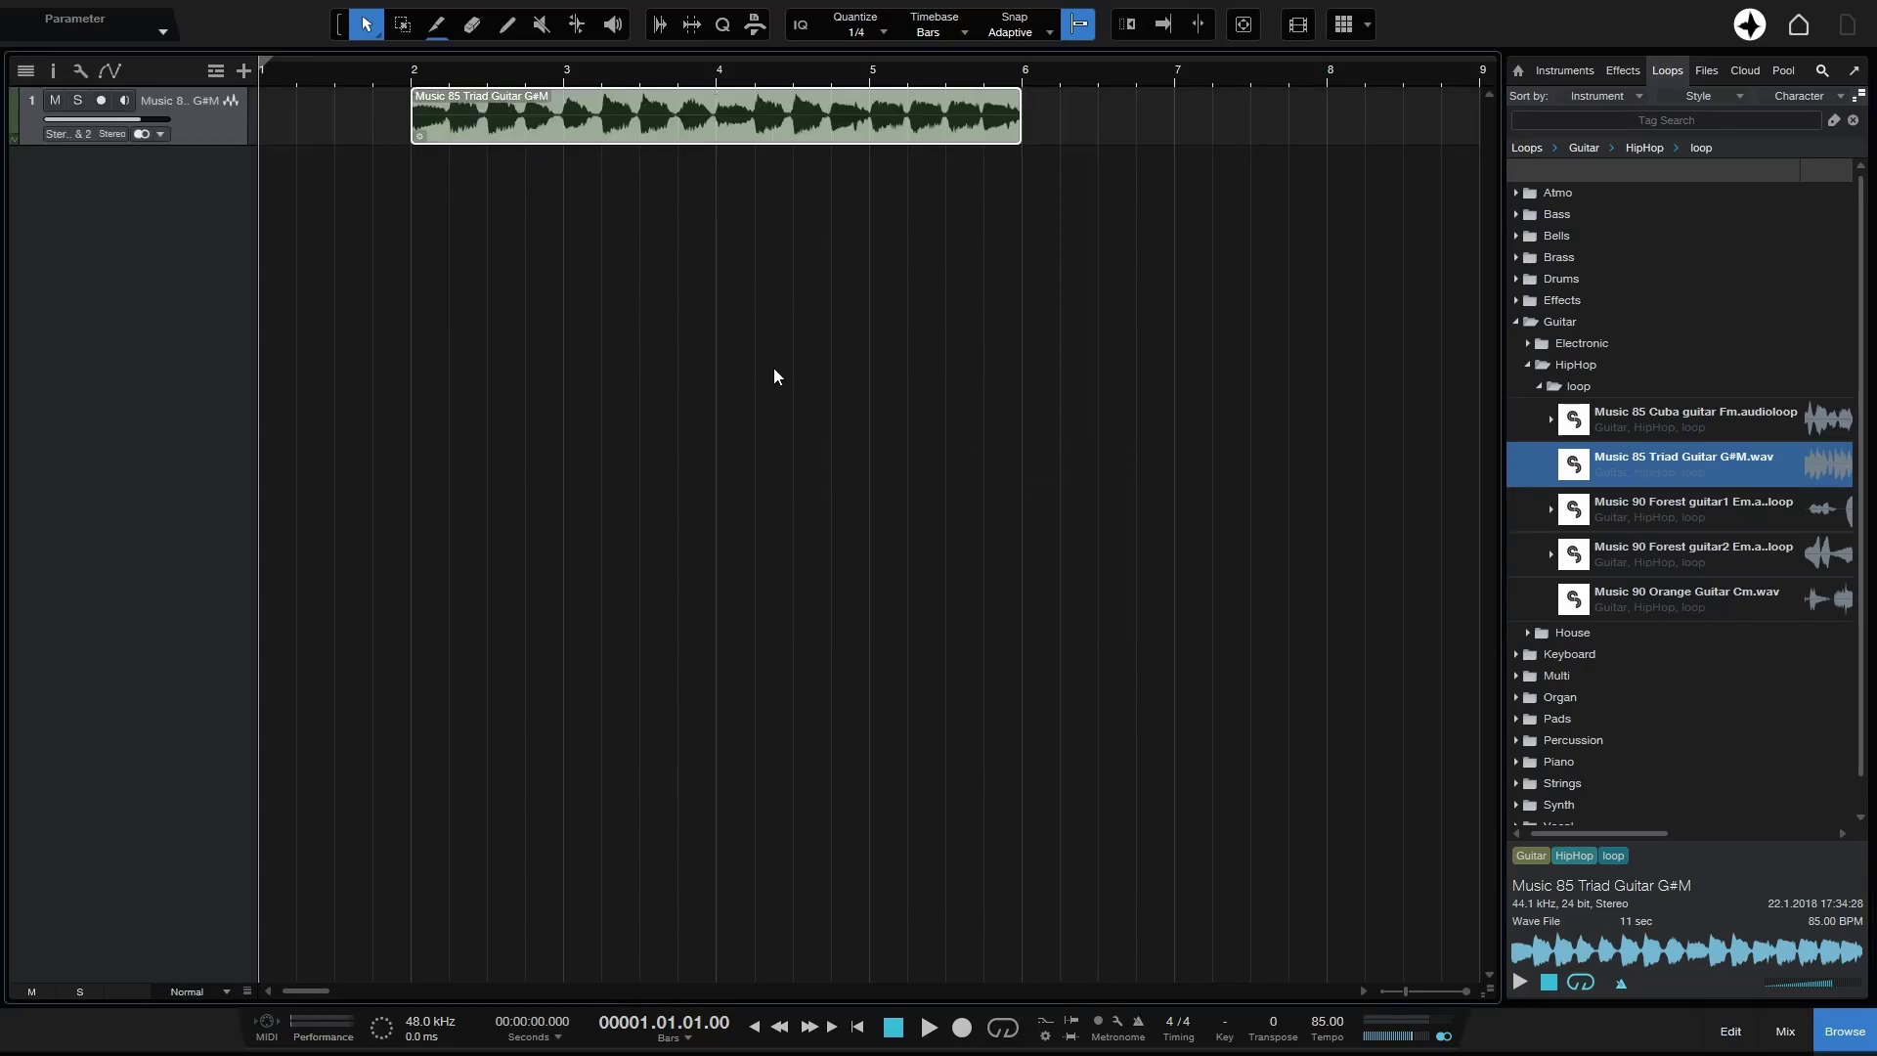
left_click(1845, 1032)
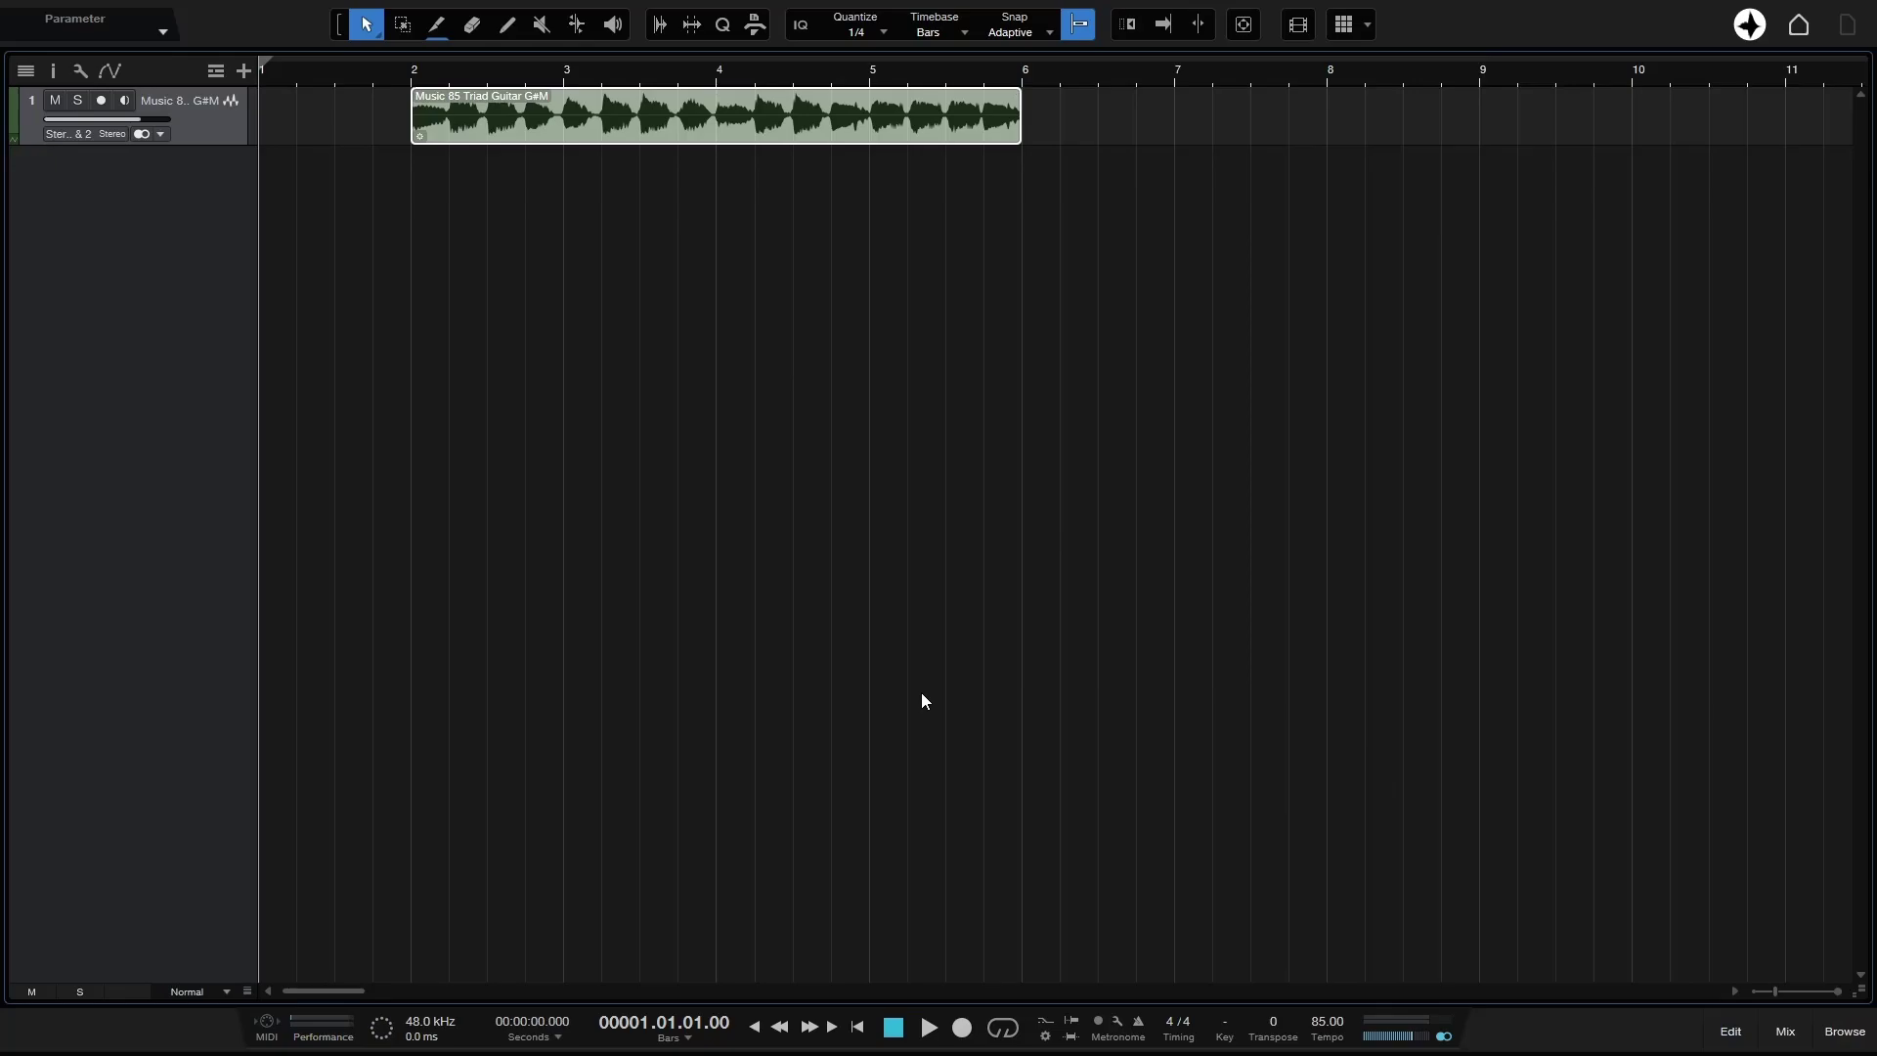
Step: Enlarge the track height to X-Large and zoom in horizontally so the guitar loop fills the arrangement
key("alt+e")
key("alt+e")
key("alt+e")
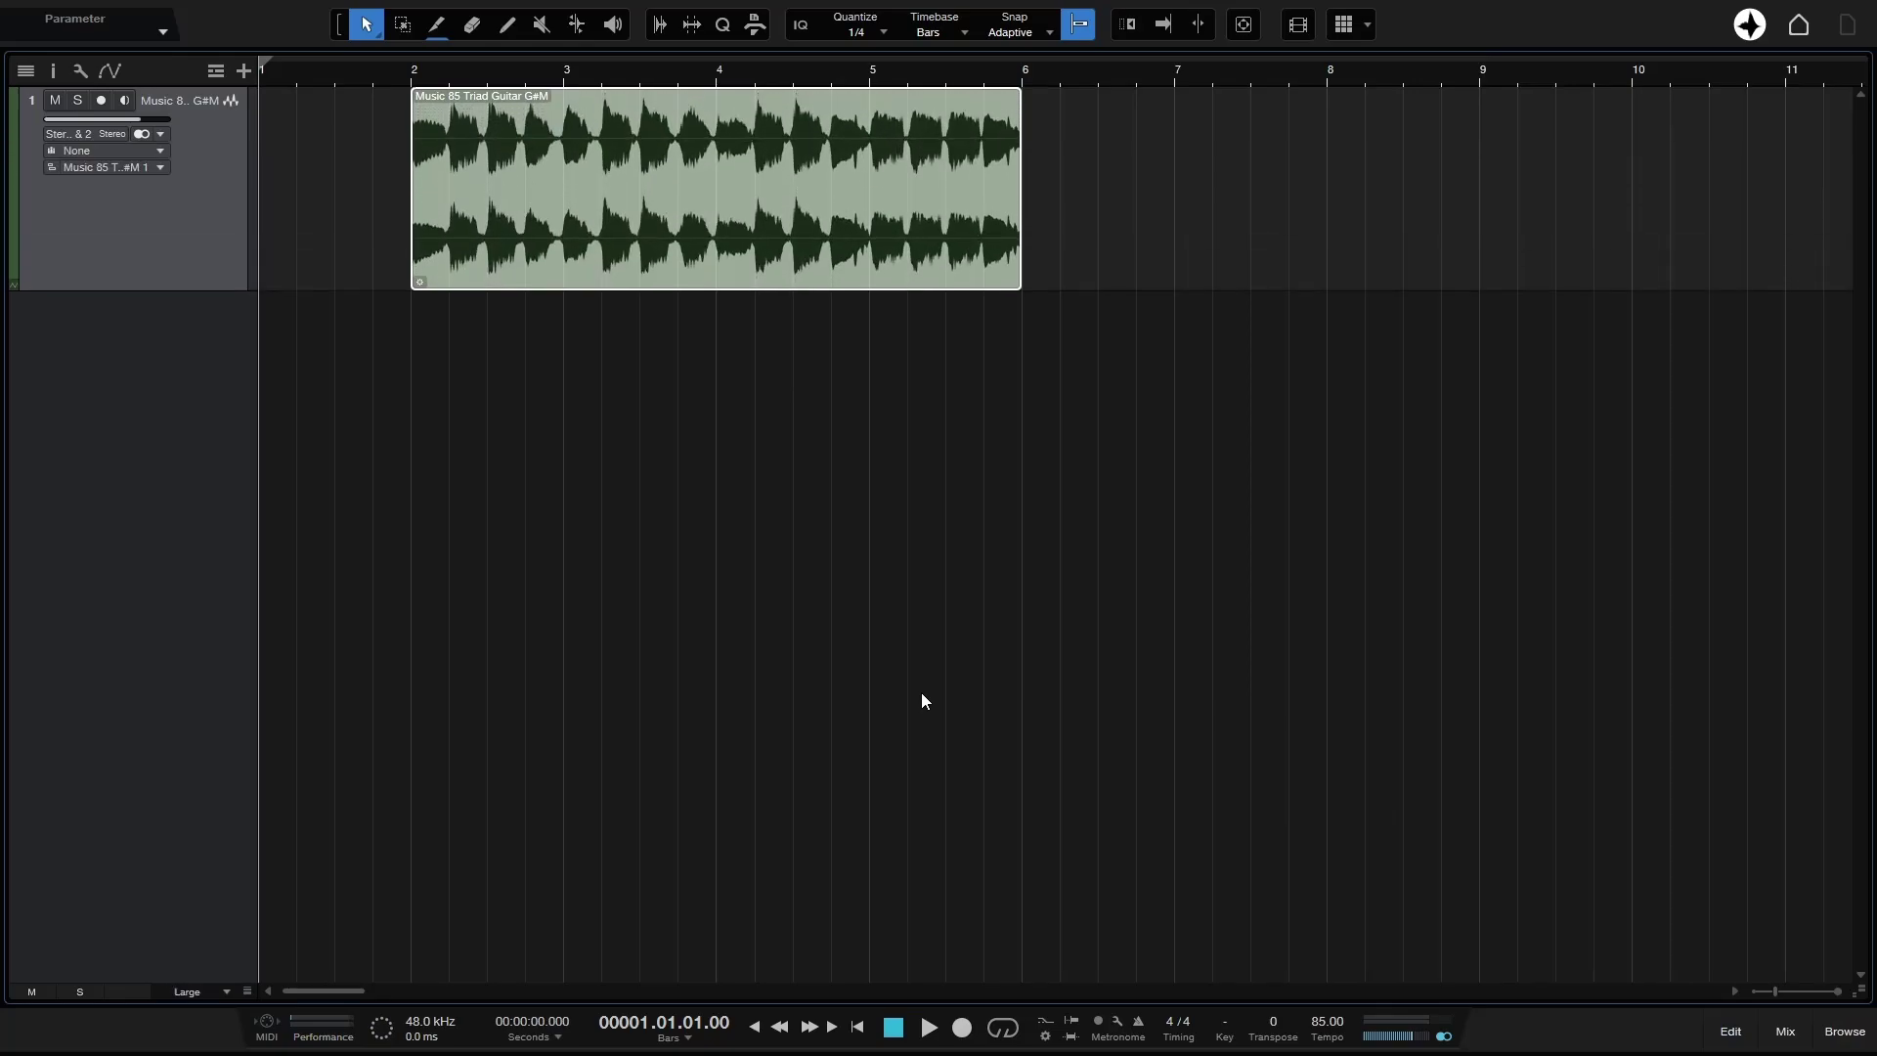
key("alt+e")
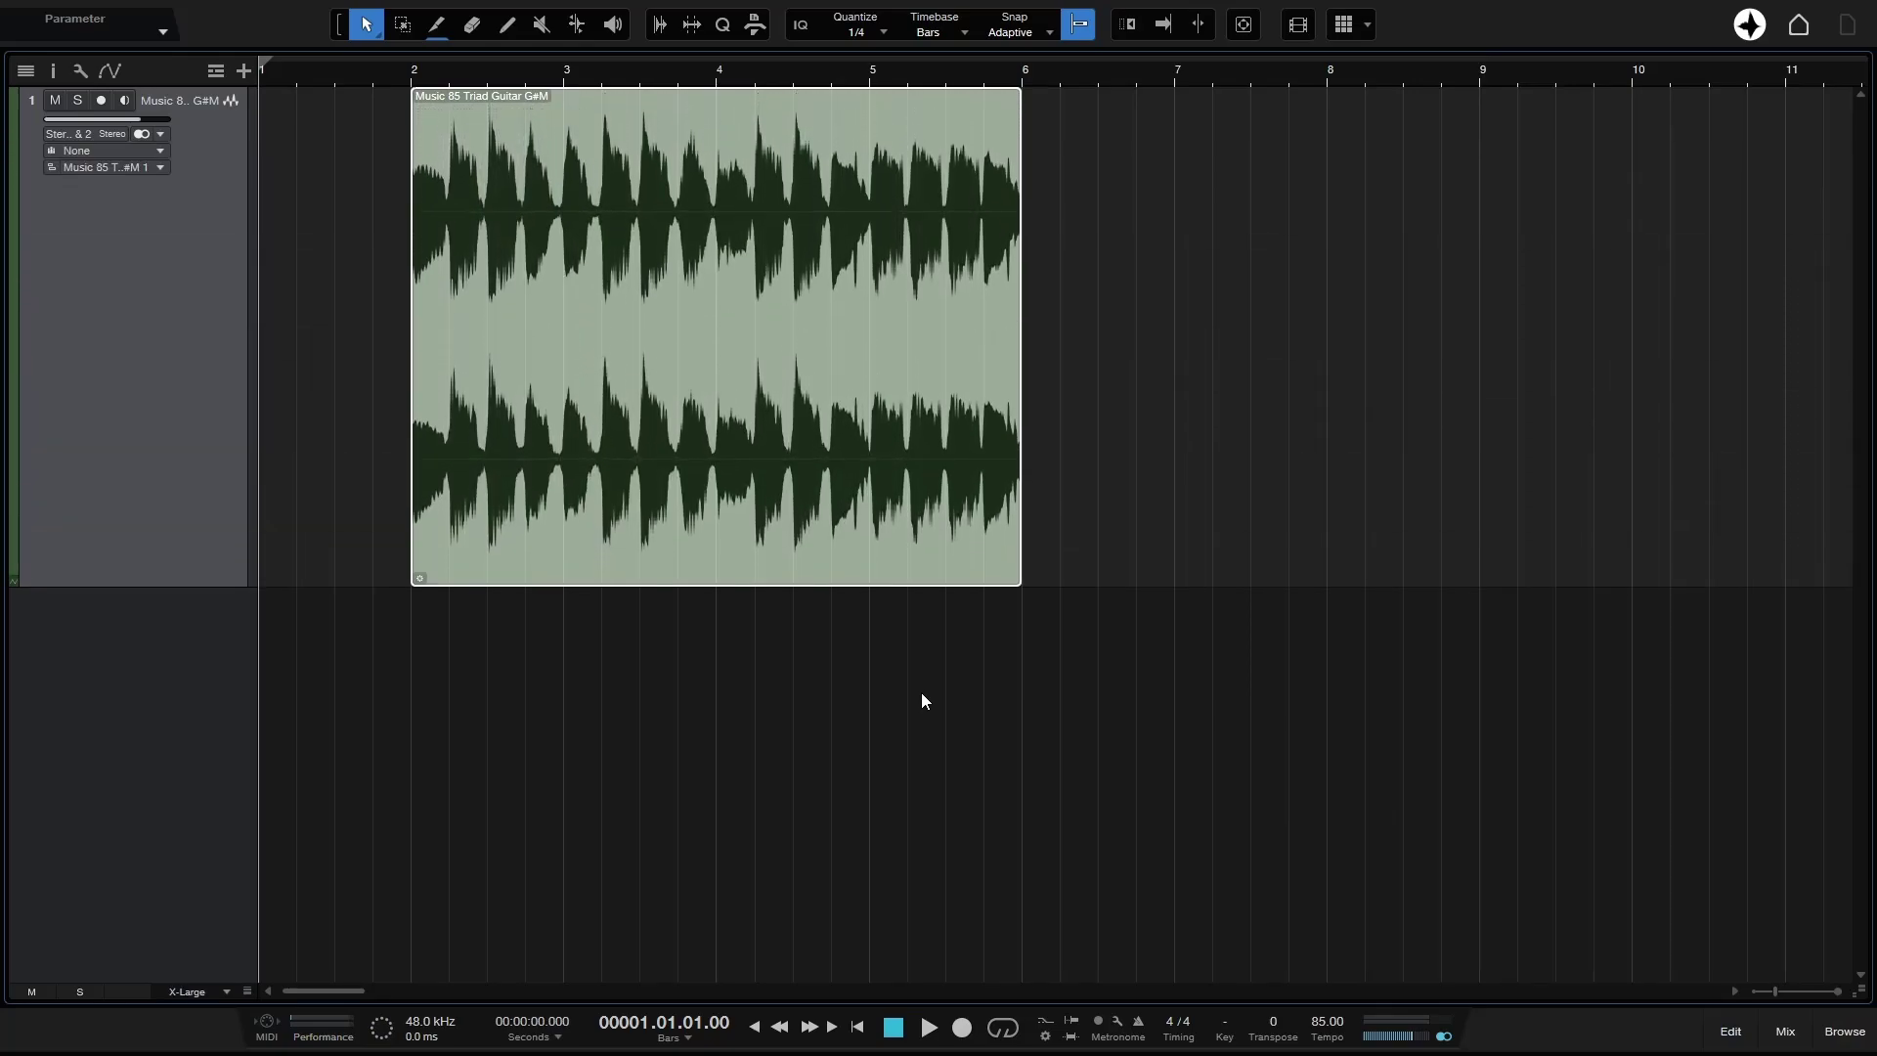
key("e")
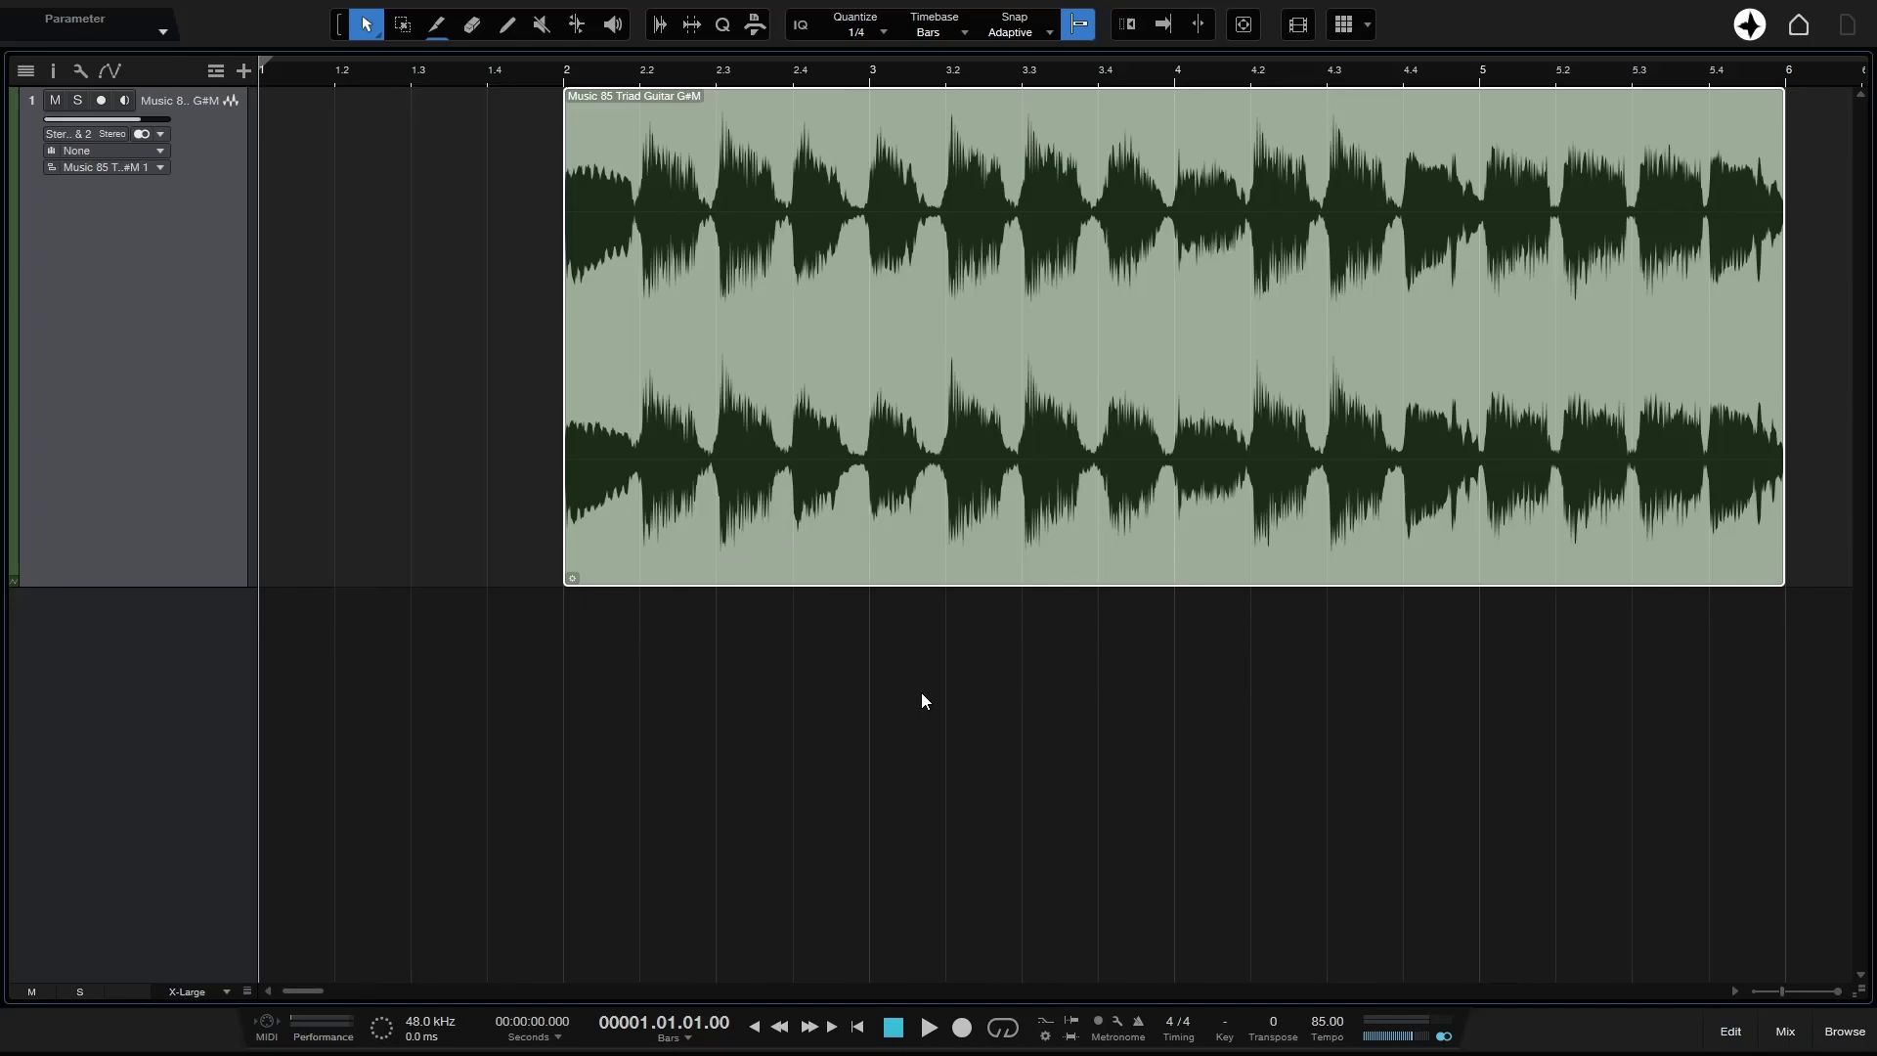
scroll(1123, 653, "right", 2)
left_click(1152, 764)
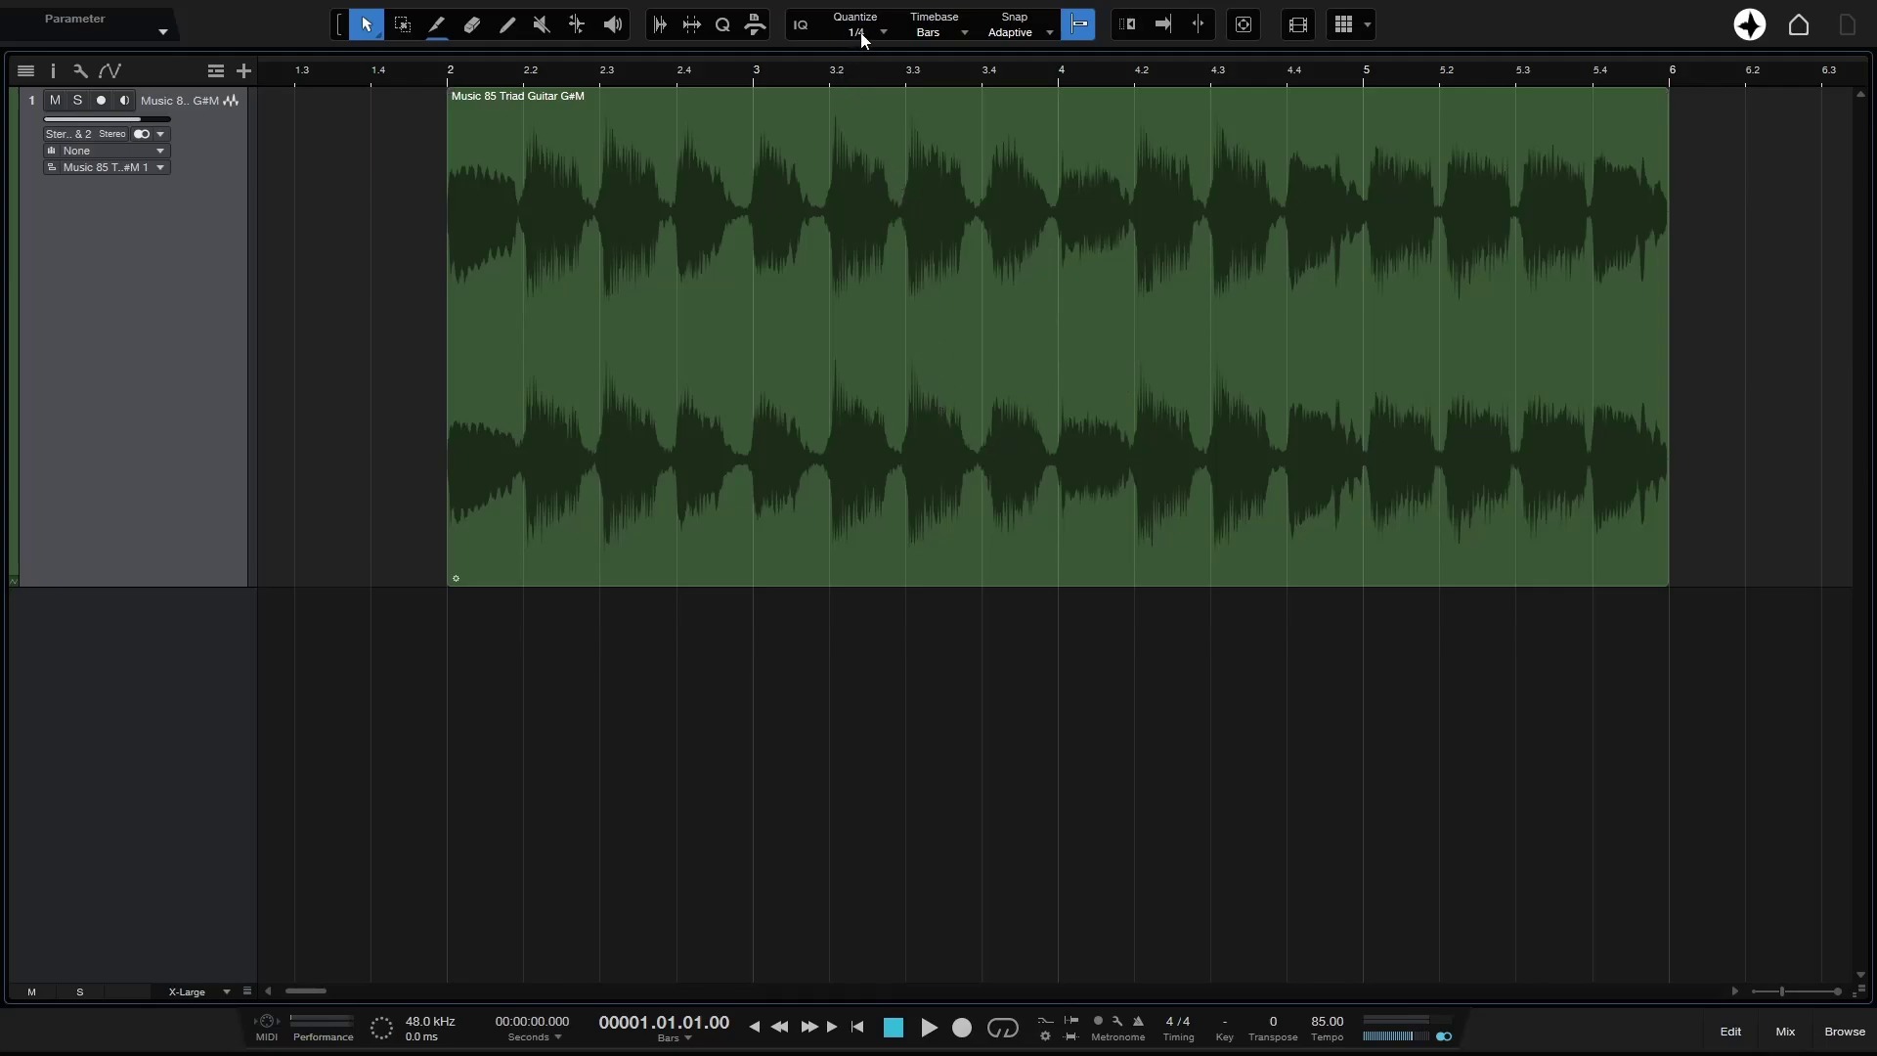
Step: Turn snap off, shift the guitar event slightly past bar 2, re-enable snap and move the event back to bar 2
left_click(1082, 28)
left_click_drag(918, 431, 973, 447)
left_click(1078, 27)
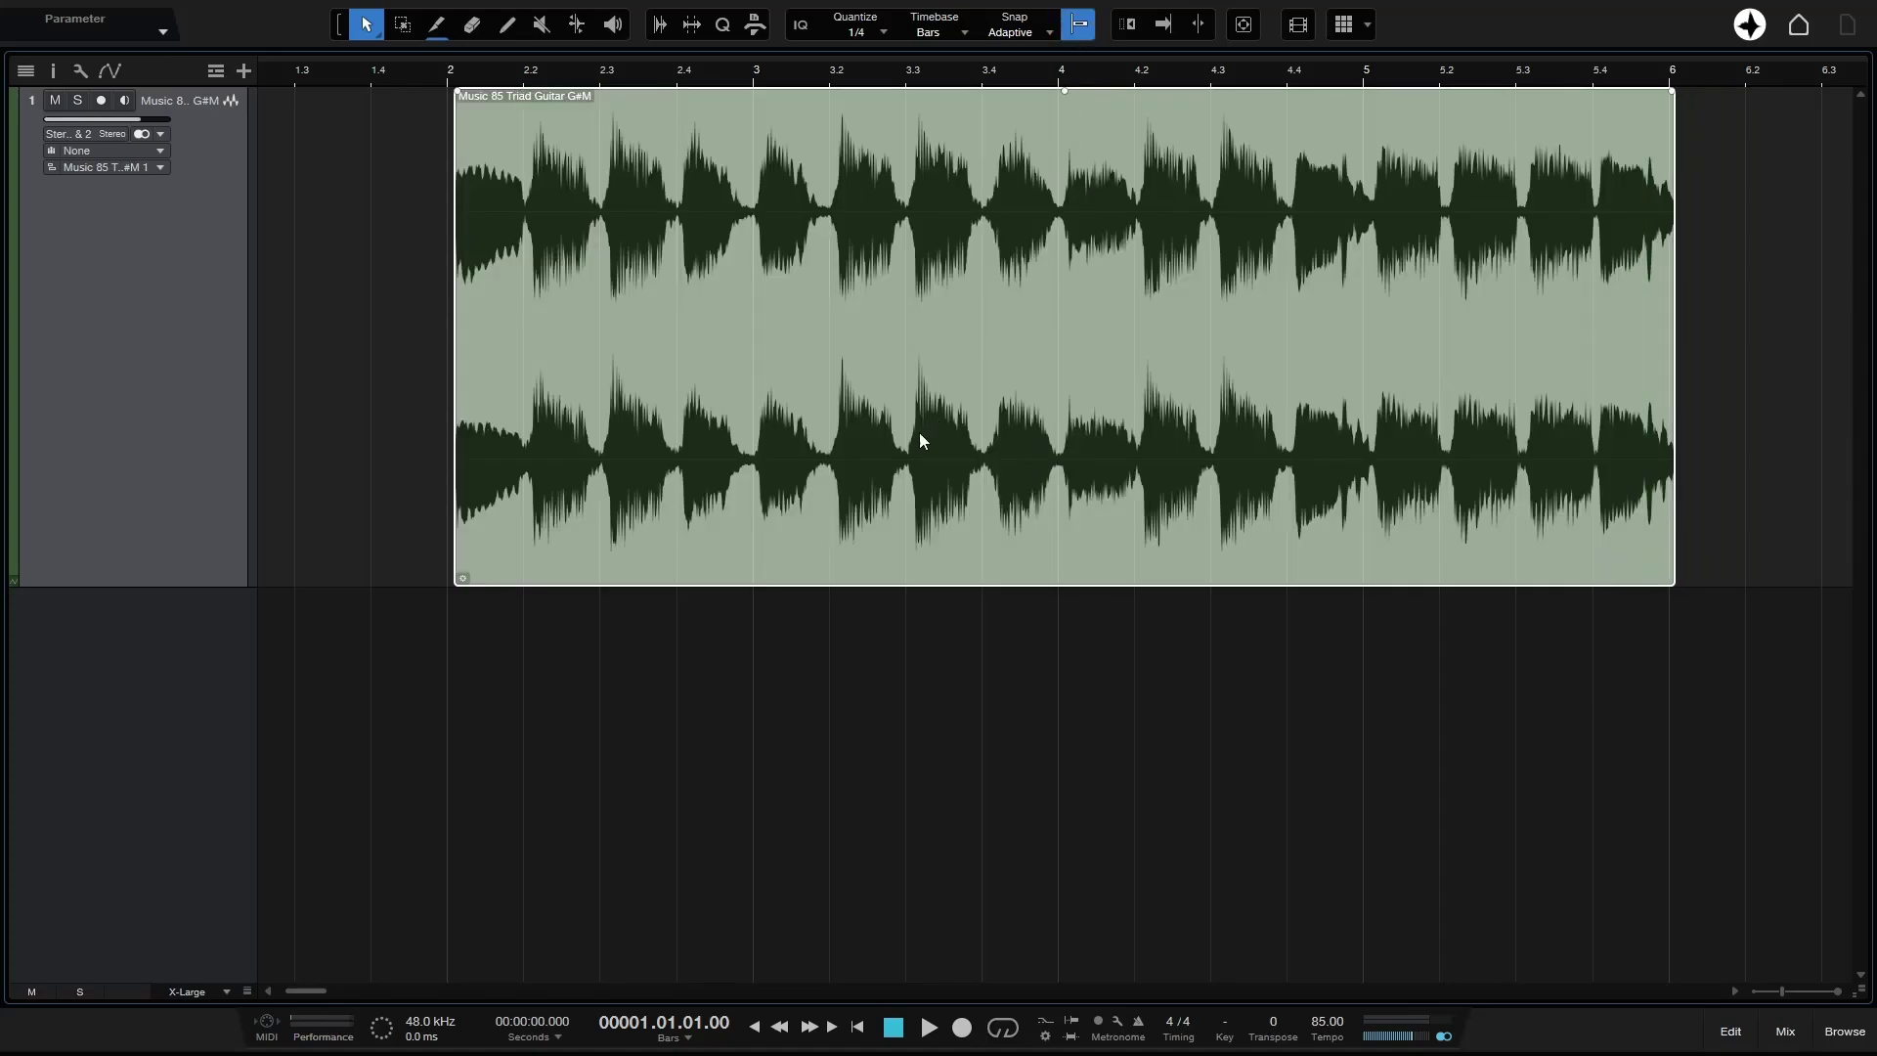
left_click_drag(1000, 479, 871, 459)
Step: Set the quantize value to 1/8, move the guitar event to halfway between 2.3 and 2.4, and return it to bar 2
left_click(865, 33)
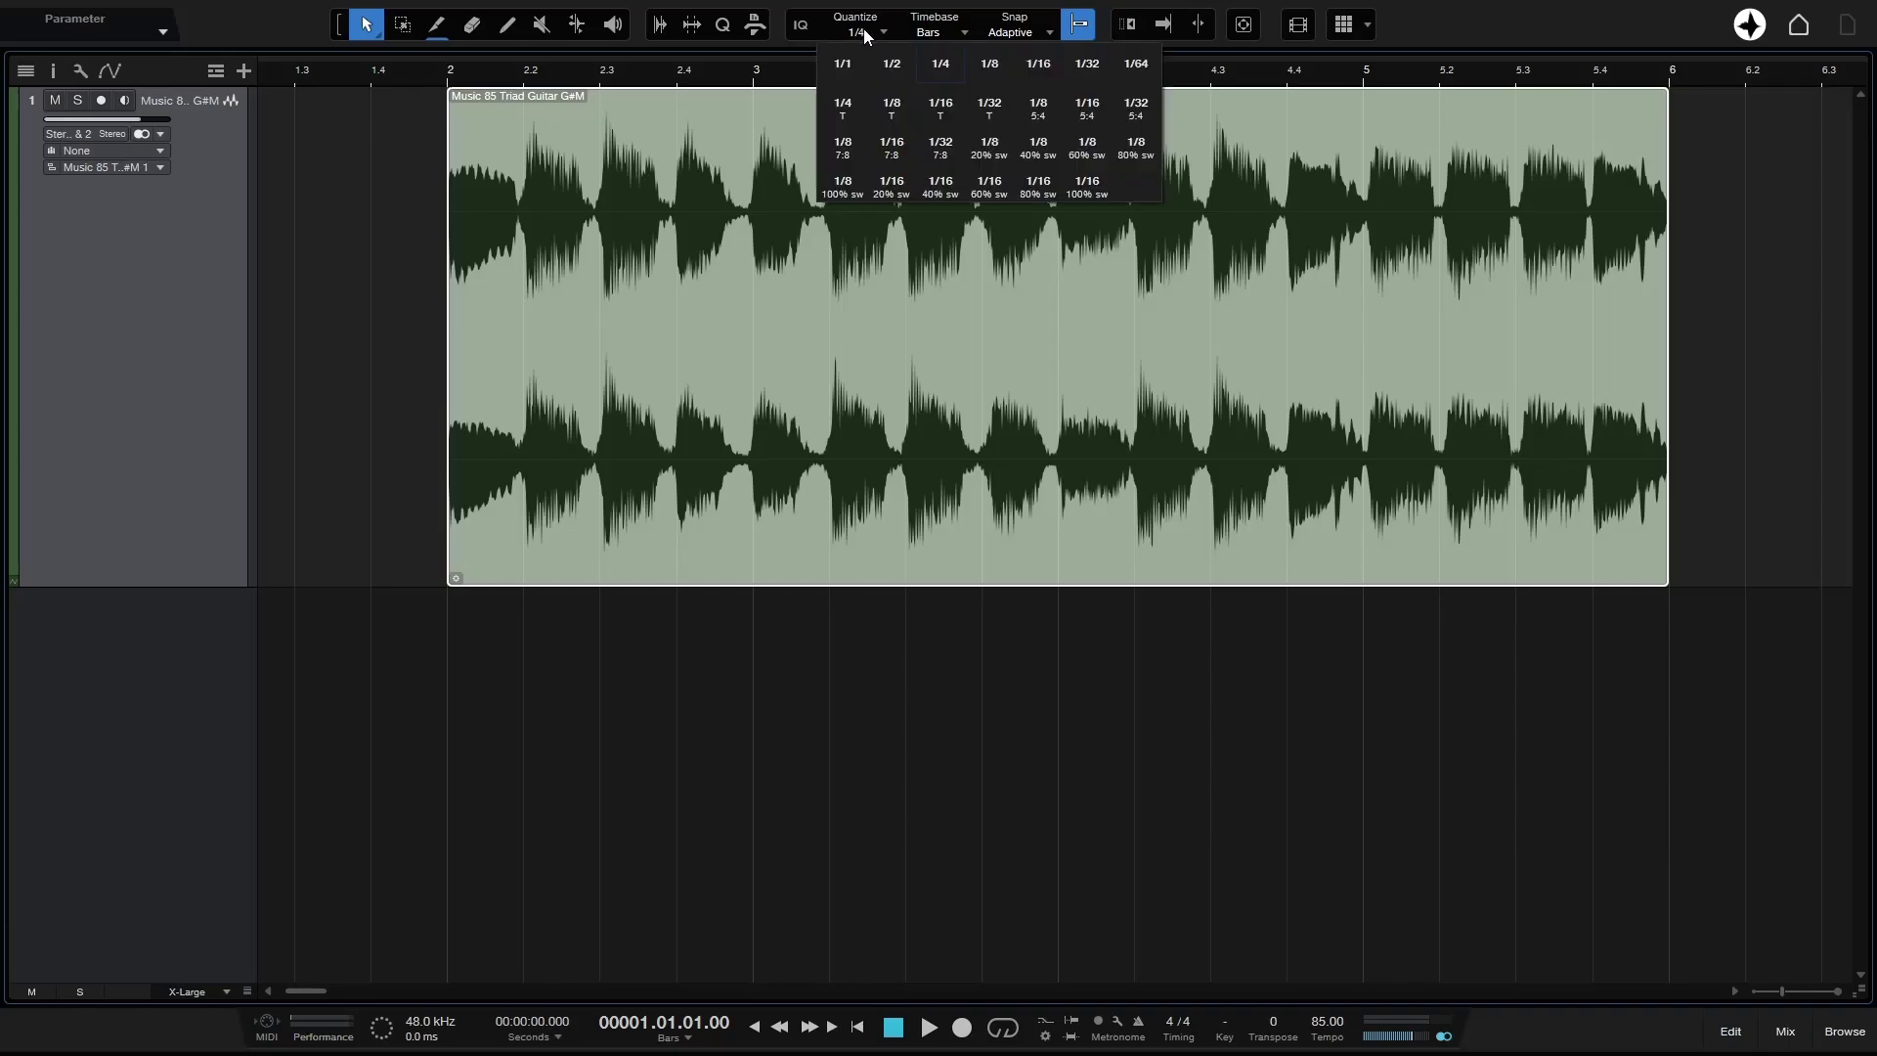
left_click(991, 65)
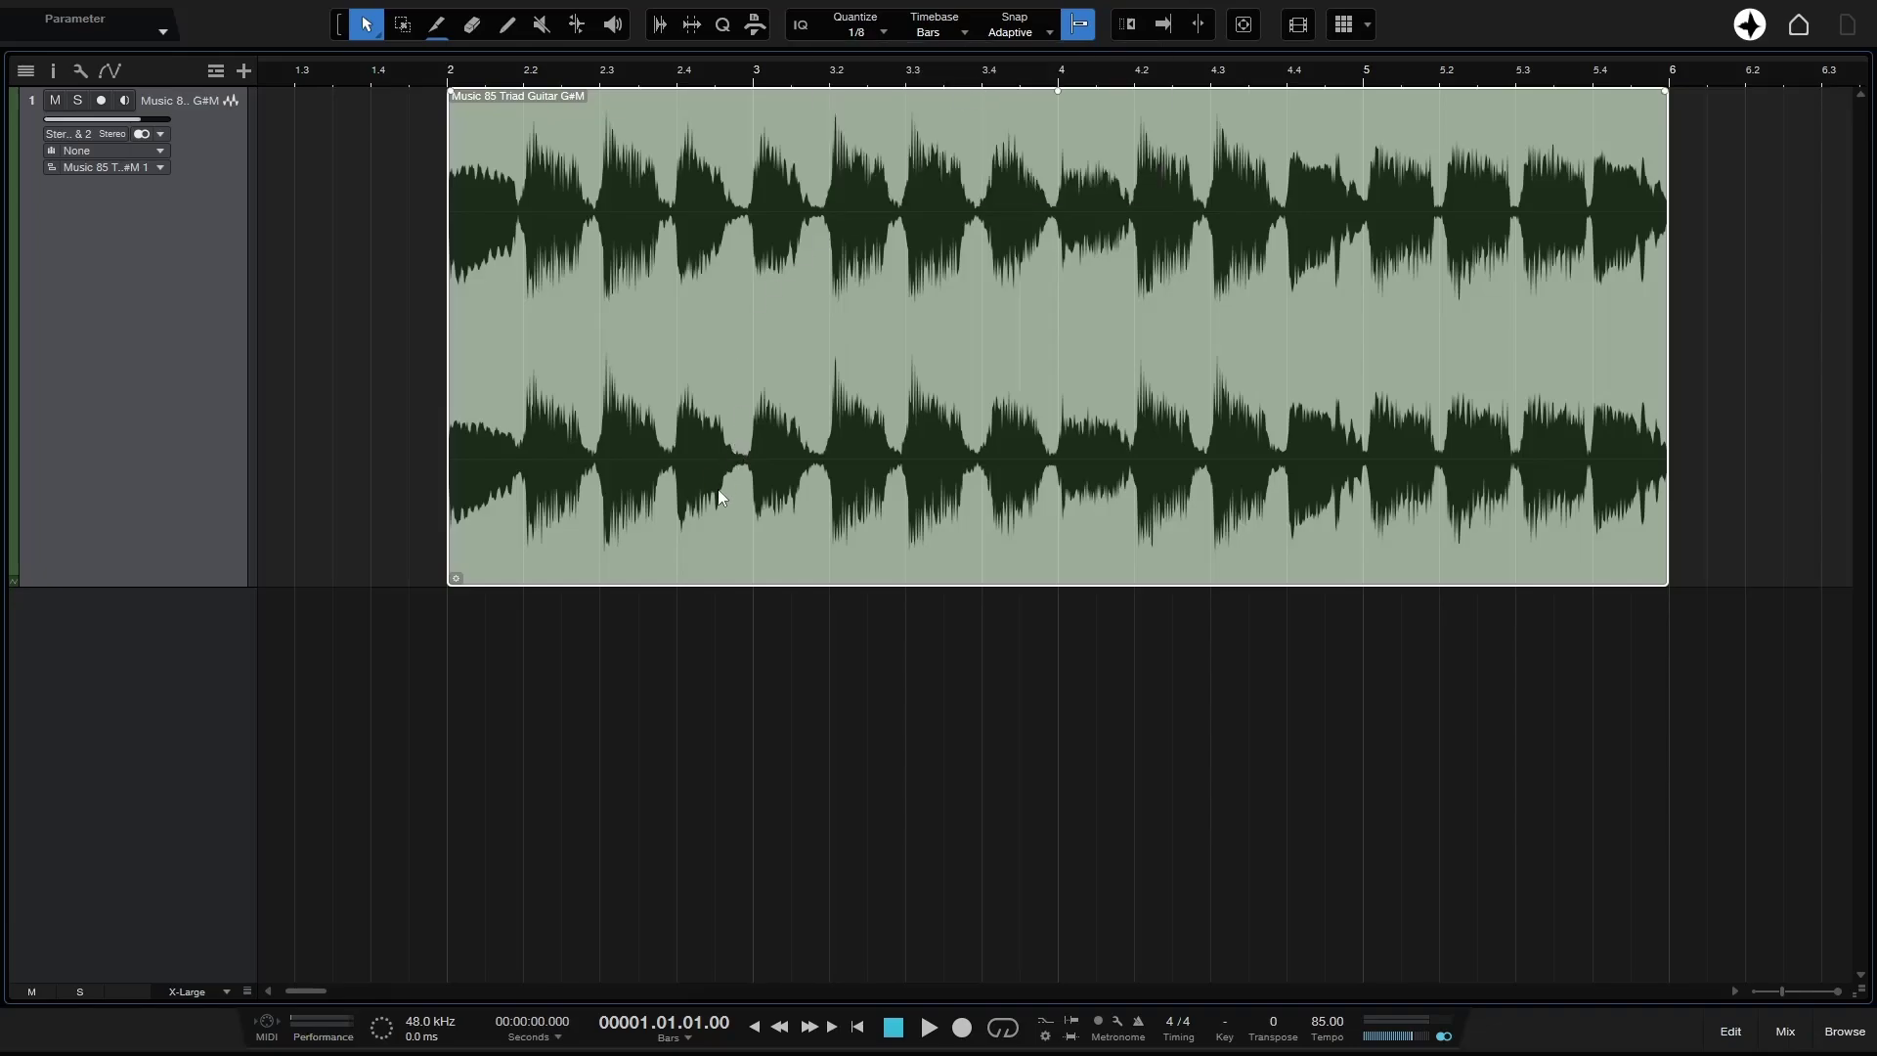
left_click_drag(719, 497, 914, 490)
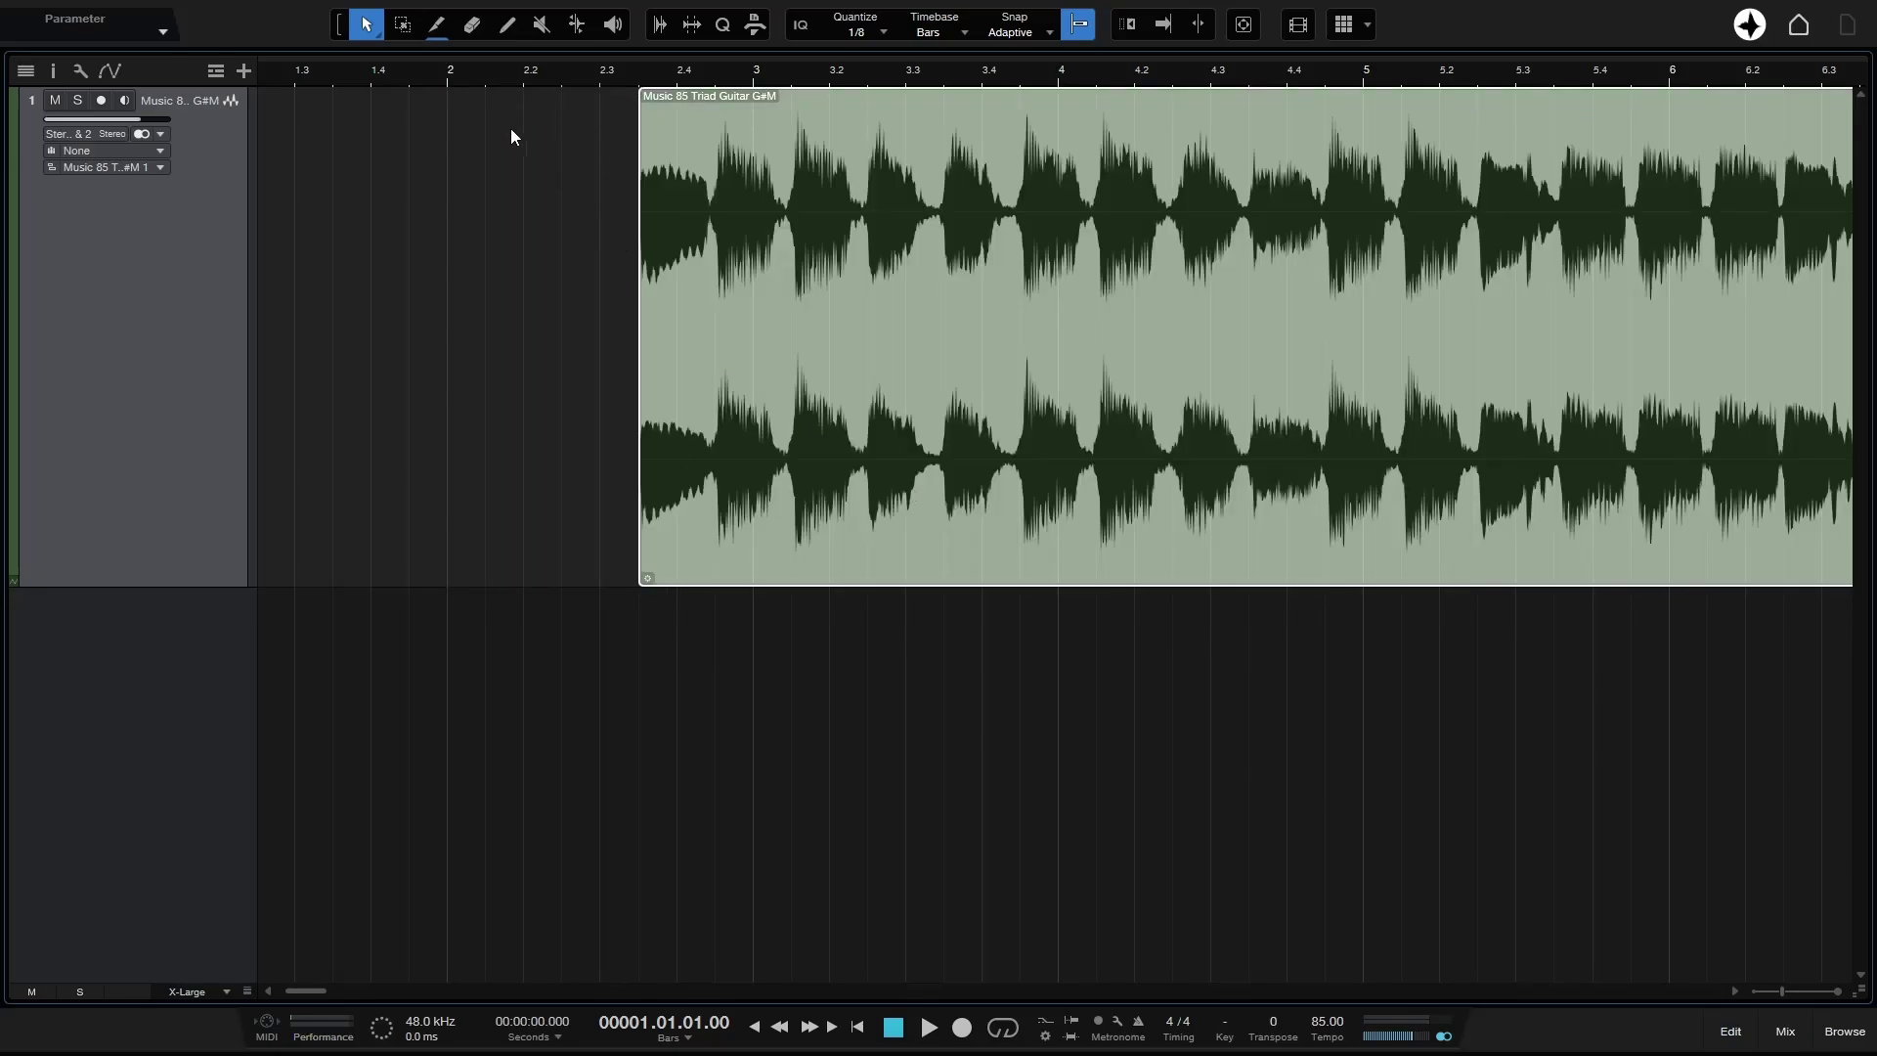
left_click_drag(1034, 420, 855, 416)
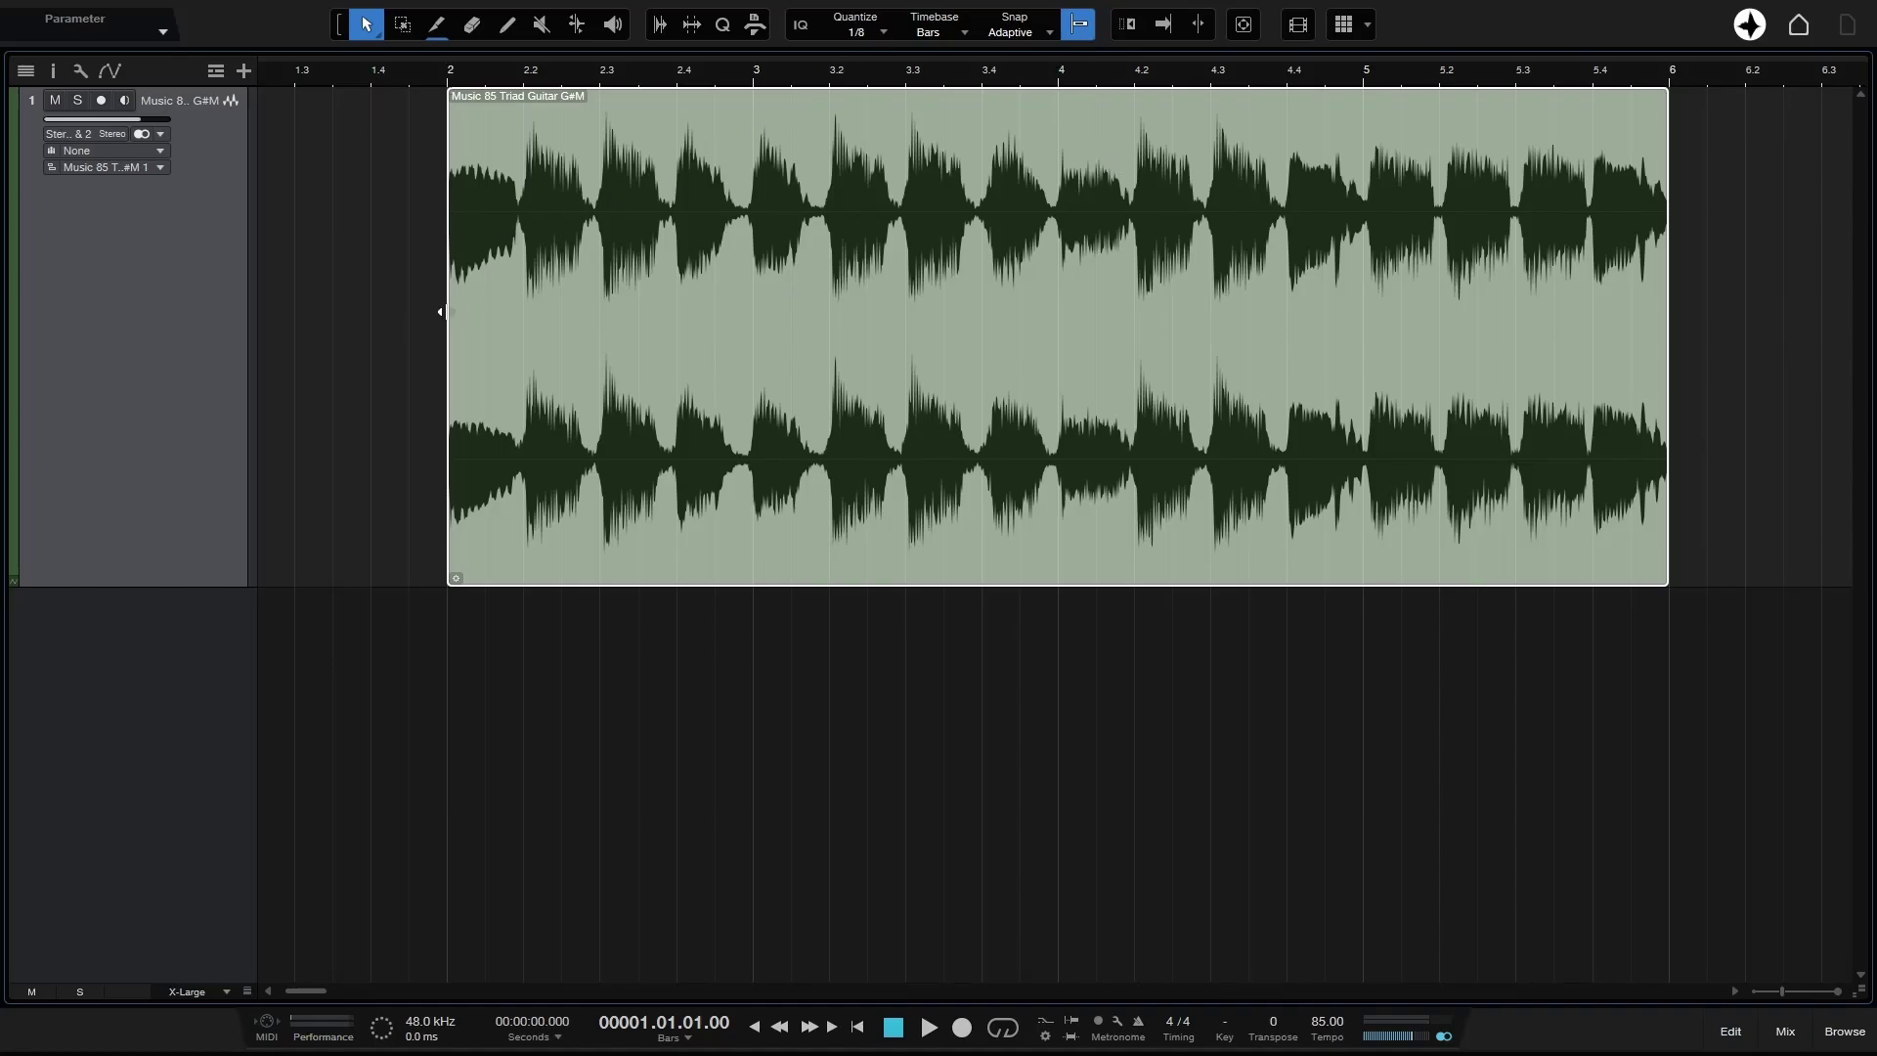
left_click(495, 235)
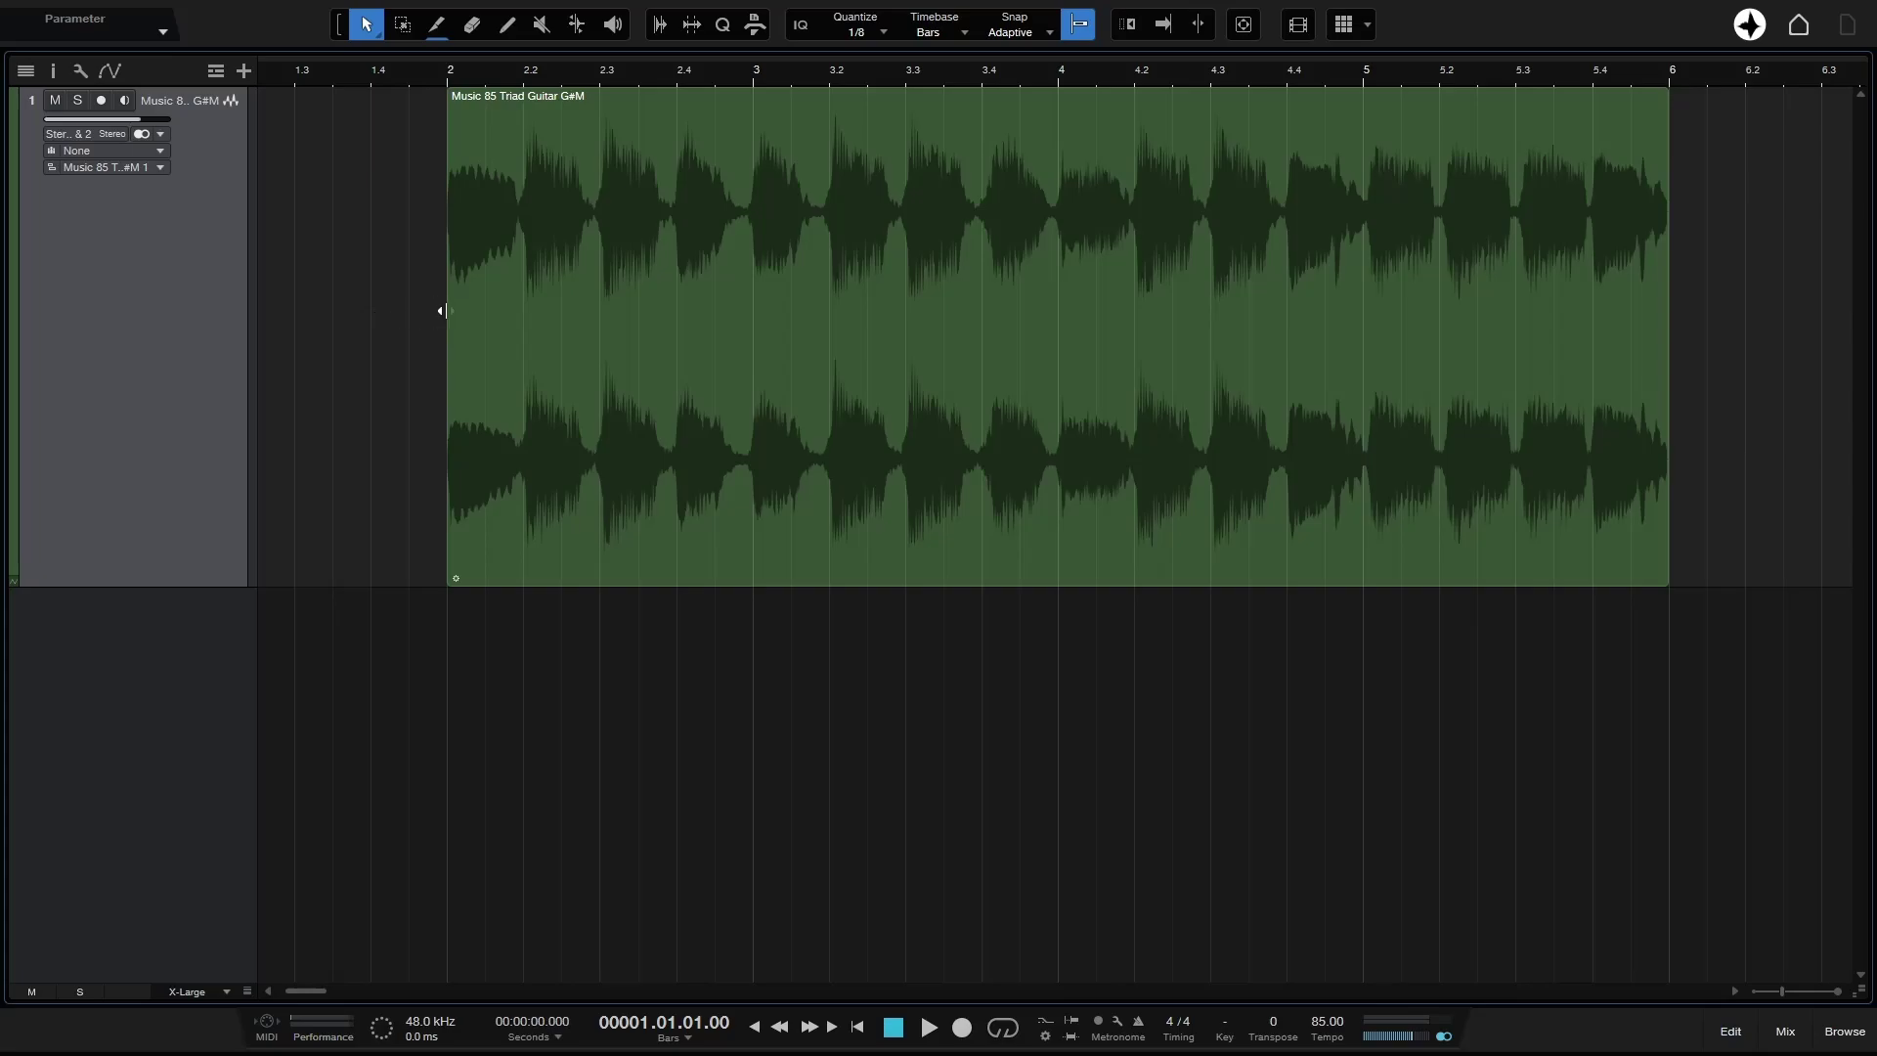
mouse_move(442, 311)
left_mouse_down()
mouse_move(634, 322)
mouse_move(448, 311)
left_mouse_up()
Step: Set the quantize value to 1/4, trim the guitar event's end to before bar 6, and extend it back to bar 6
left_click(874, 34)
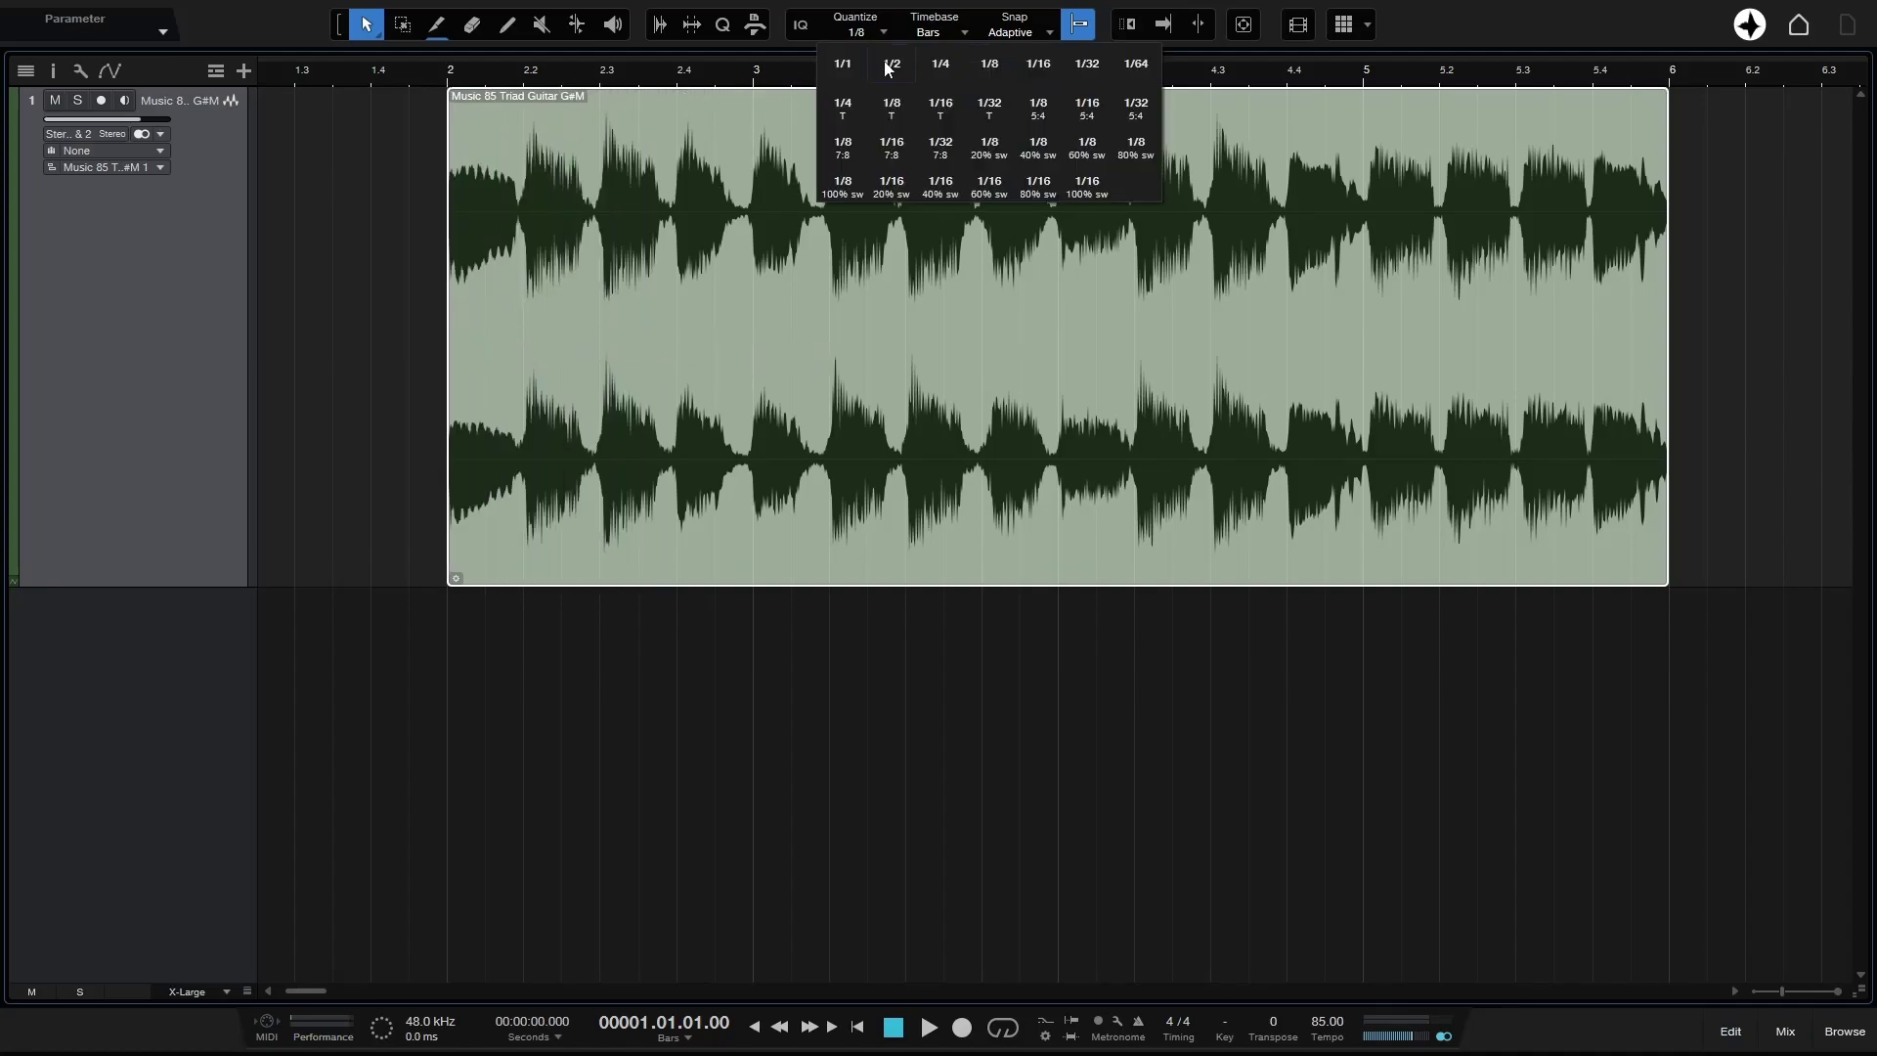
left_click(936, 65)
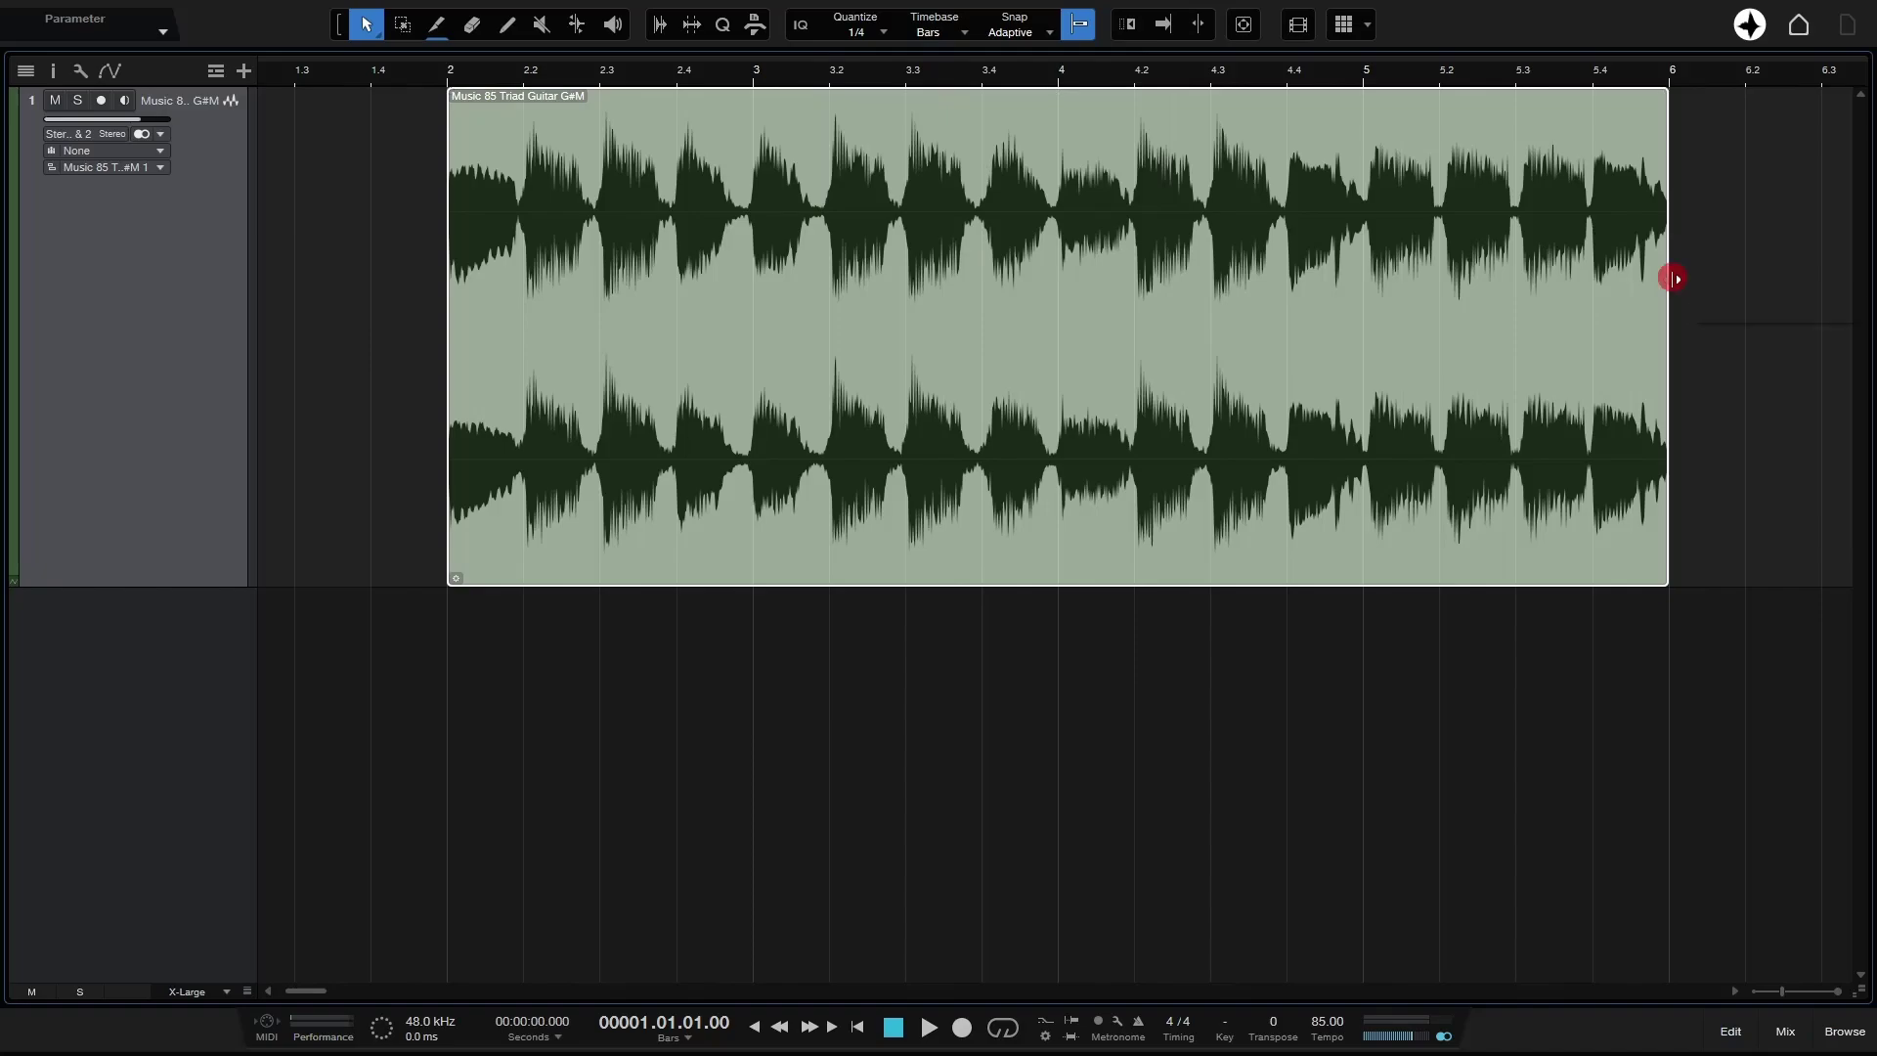
mouse_move(1672, 276)
left_mouse_down()
mouse_move(1287, 256)
mouse_move(1674, 279)
mouse_move(1612, 260)
mouse_move(1637, 268)
left_mouse_up()
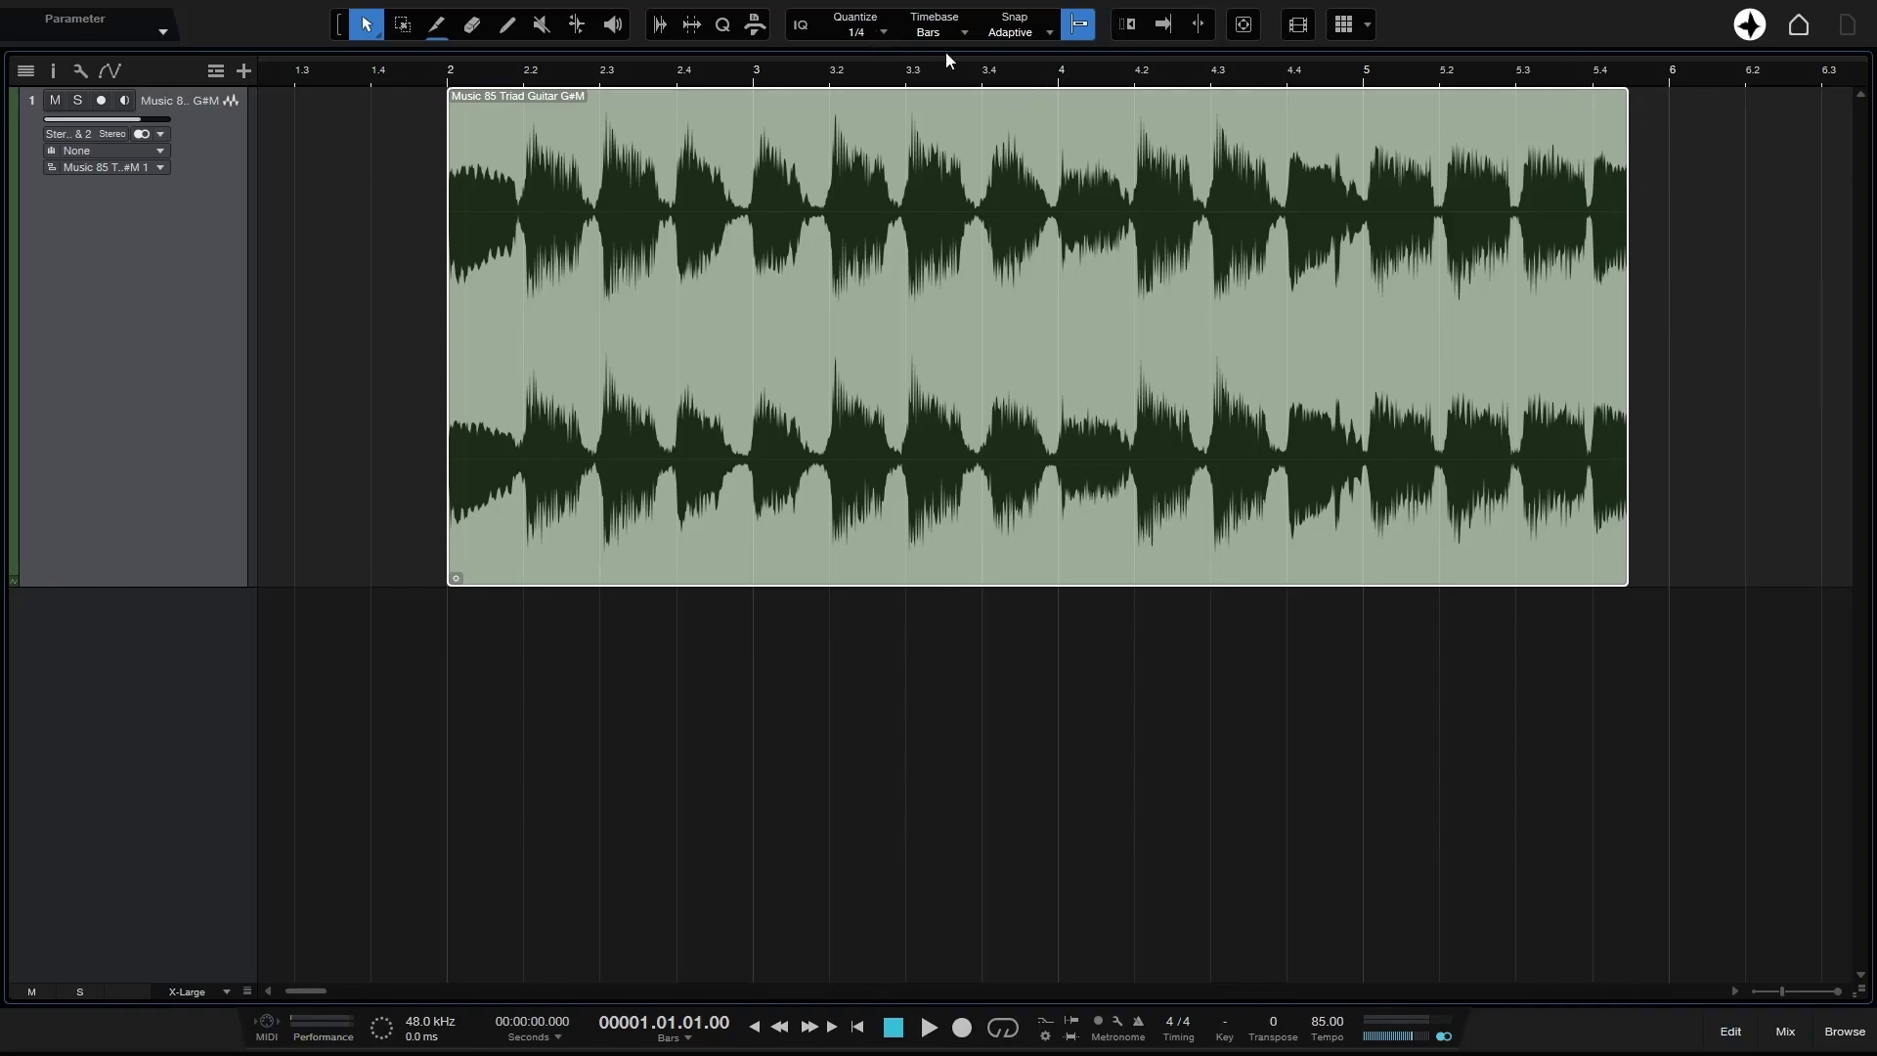
left_click(1628, 308)
left_click_drag(1628, 308, 1672, 308)
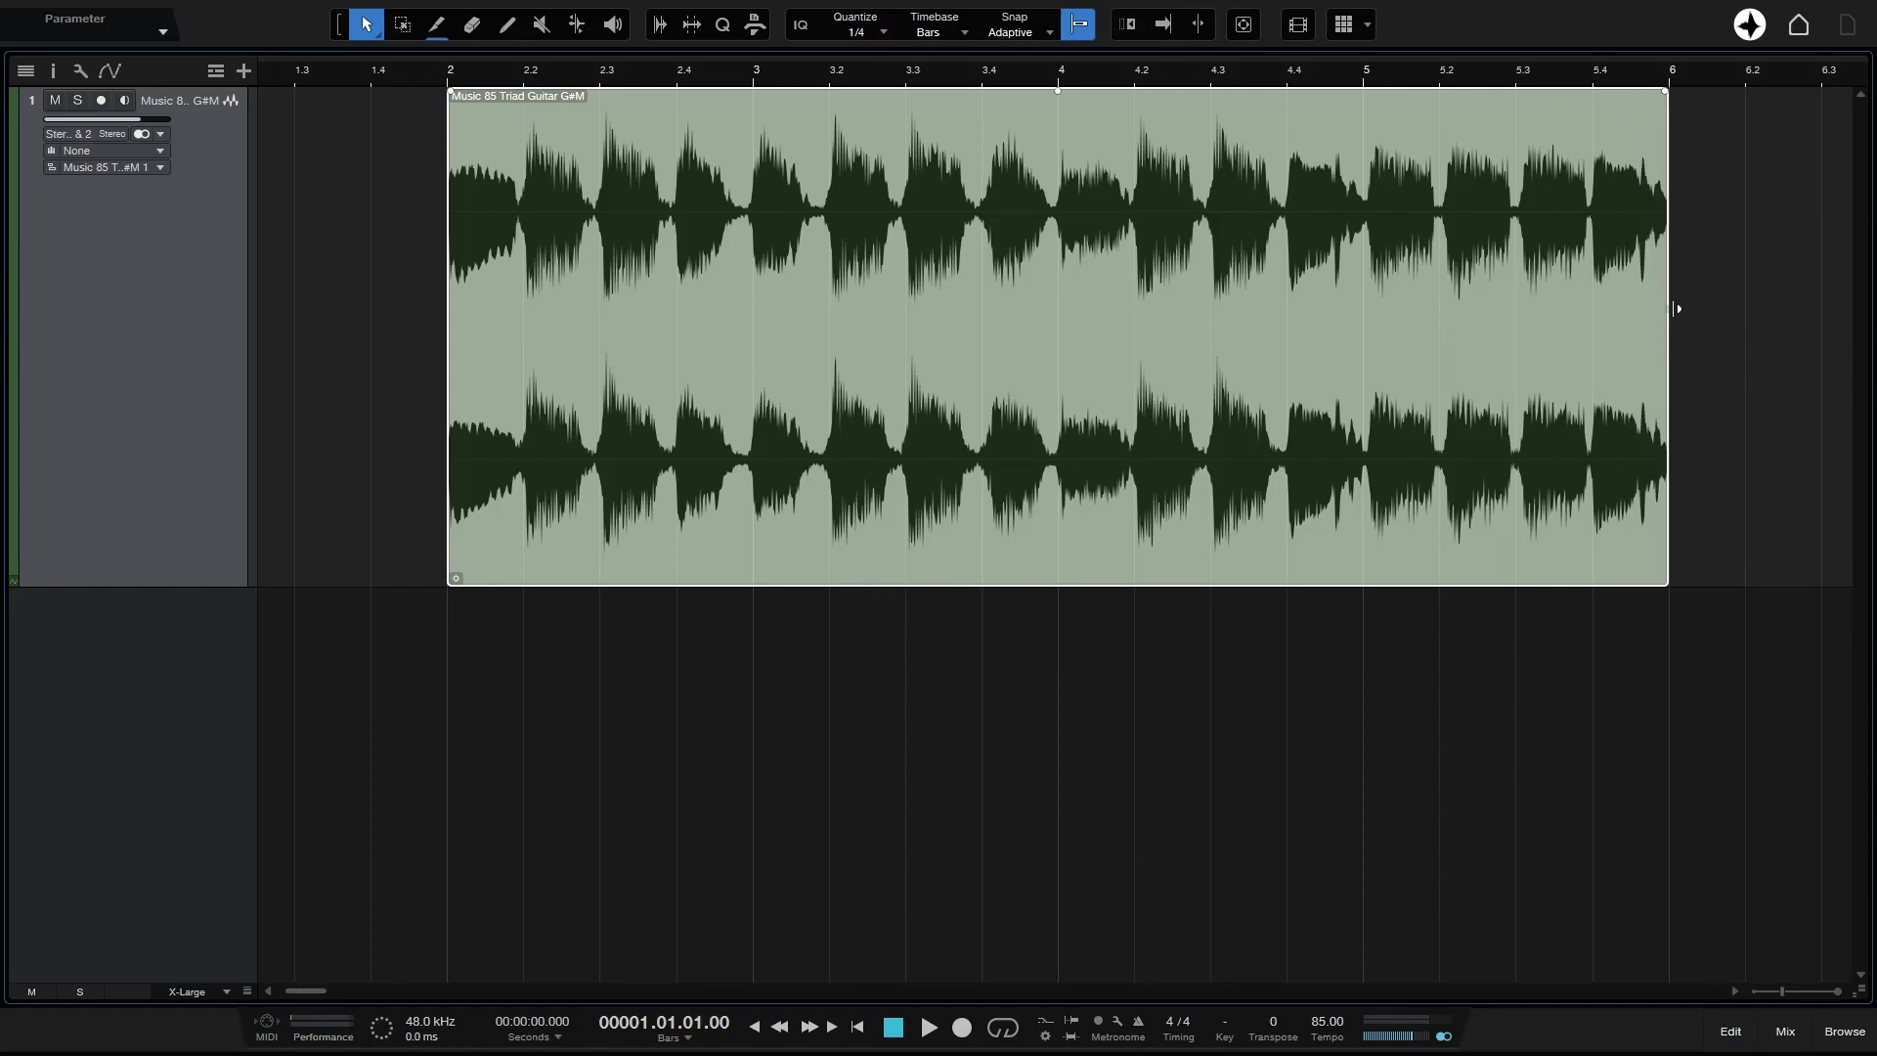
left_click(1726, 321)
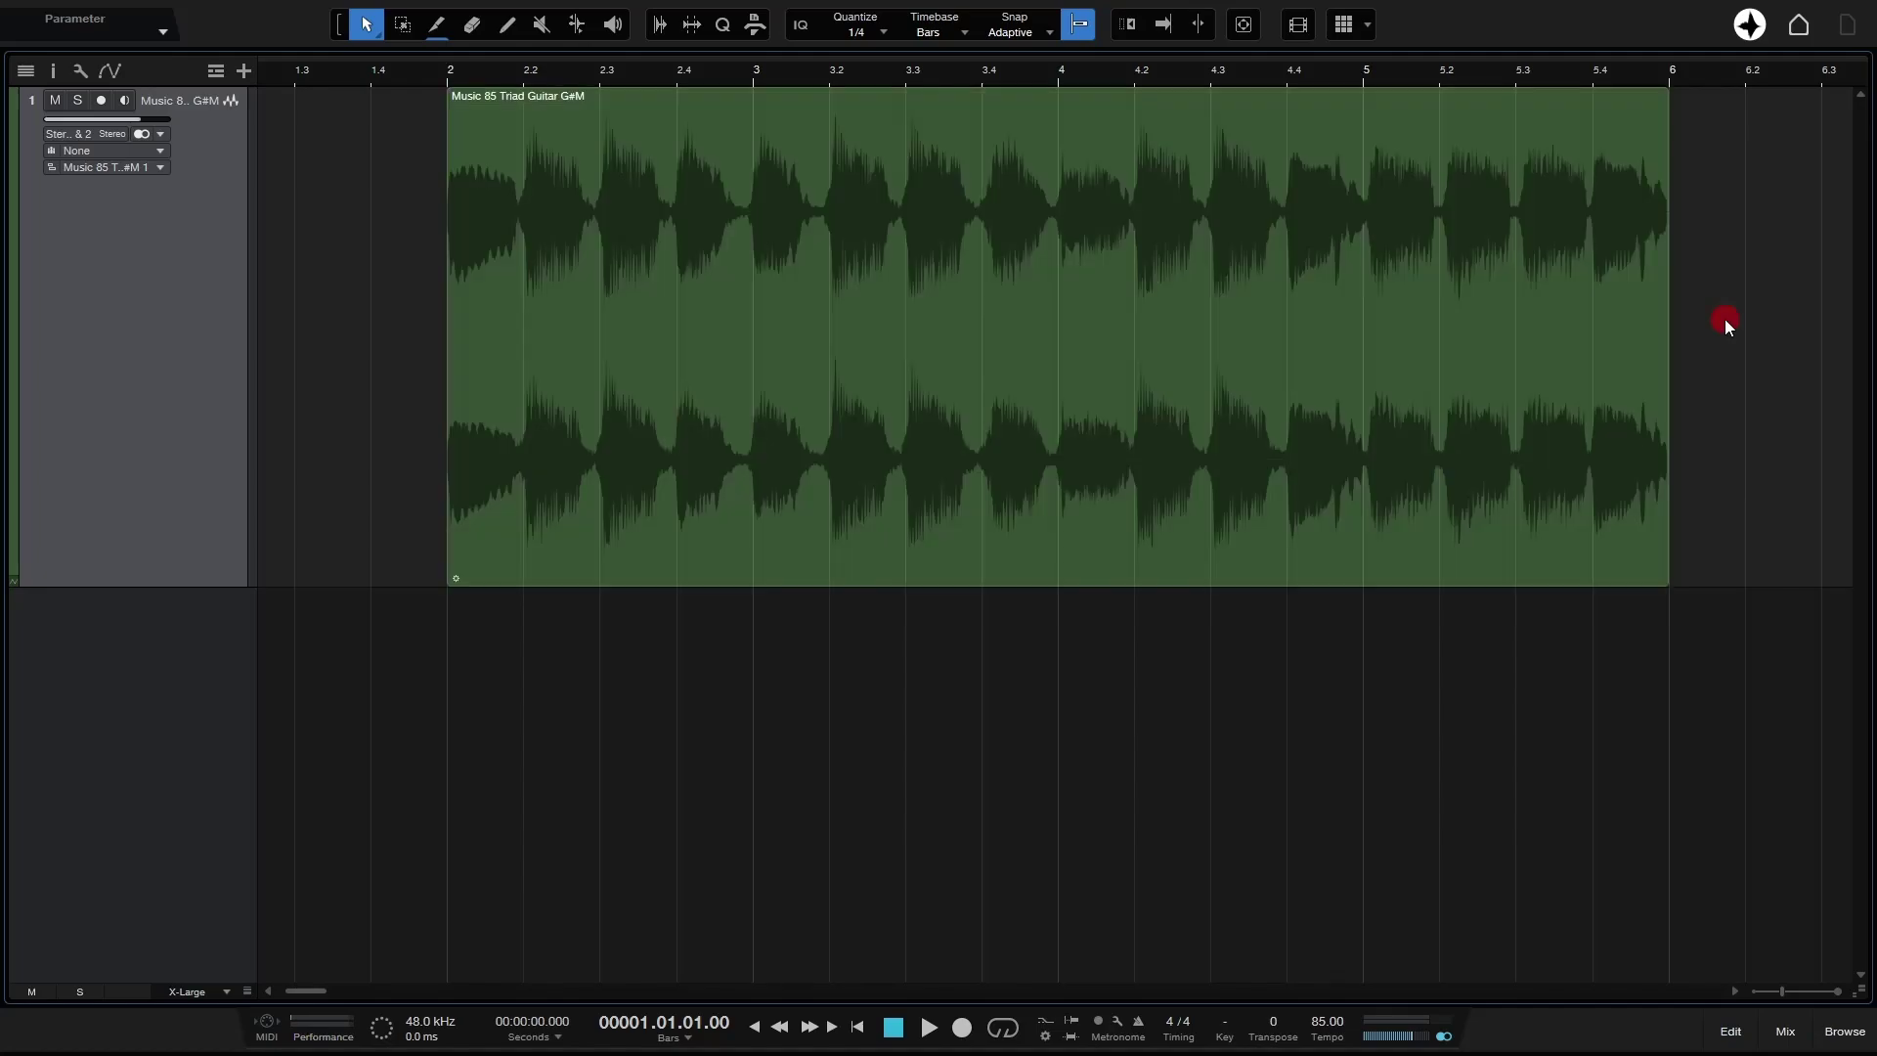
Step: Split the guitar event at the 1/4 grid and undo the split
right_click(947, 345)
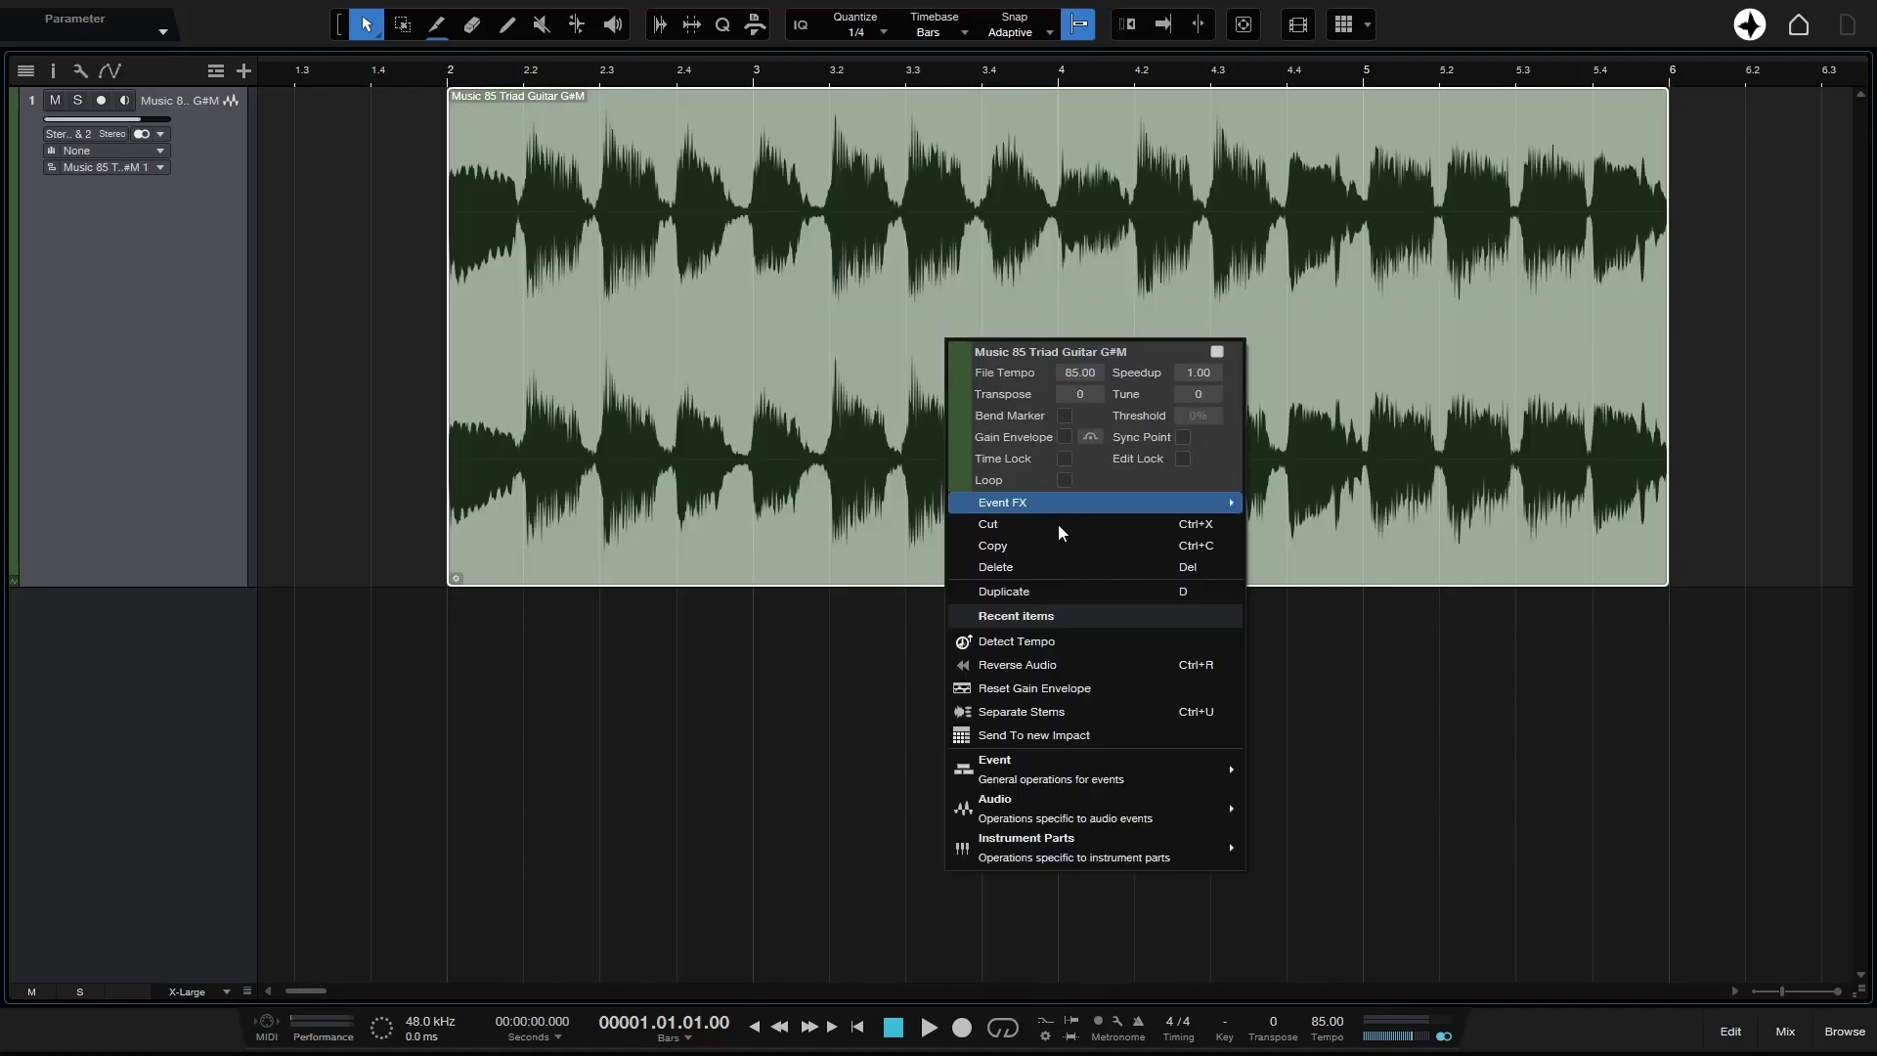
mouse_move(1060, 769)
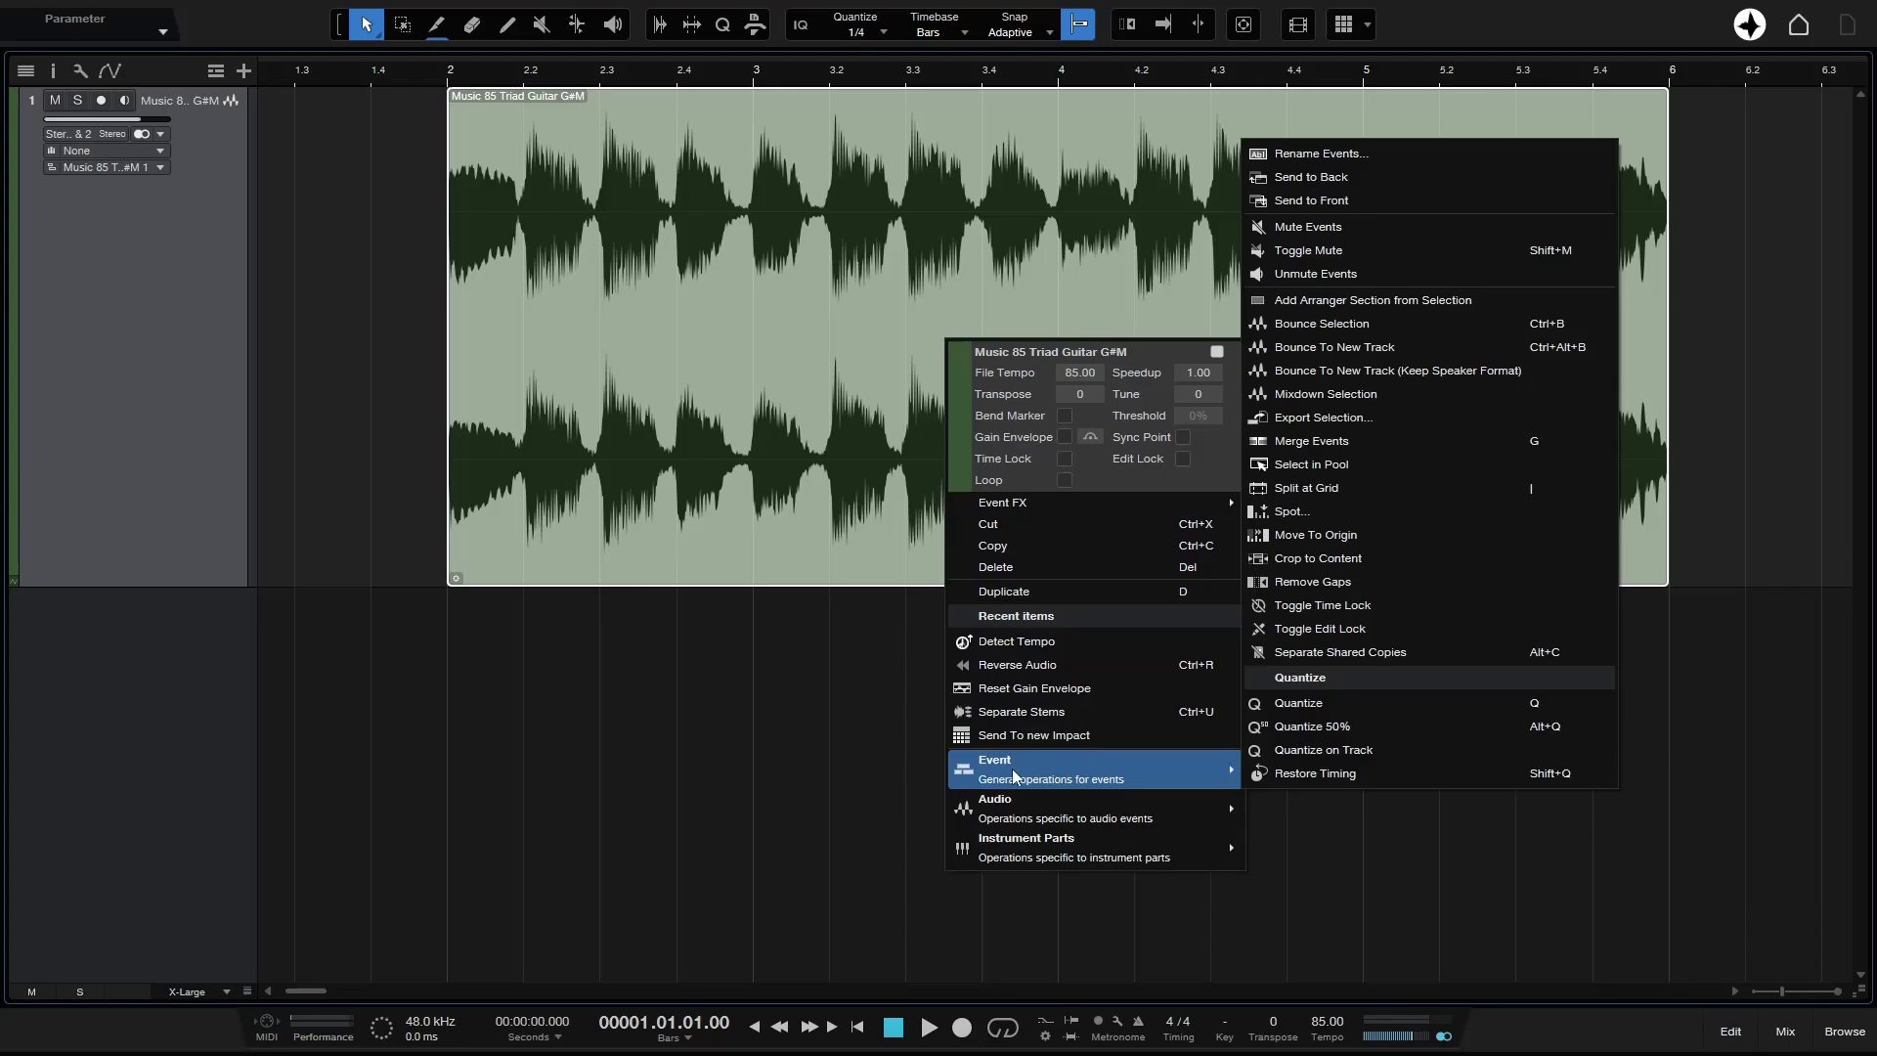
left_click(1353, 489)
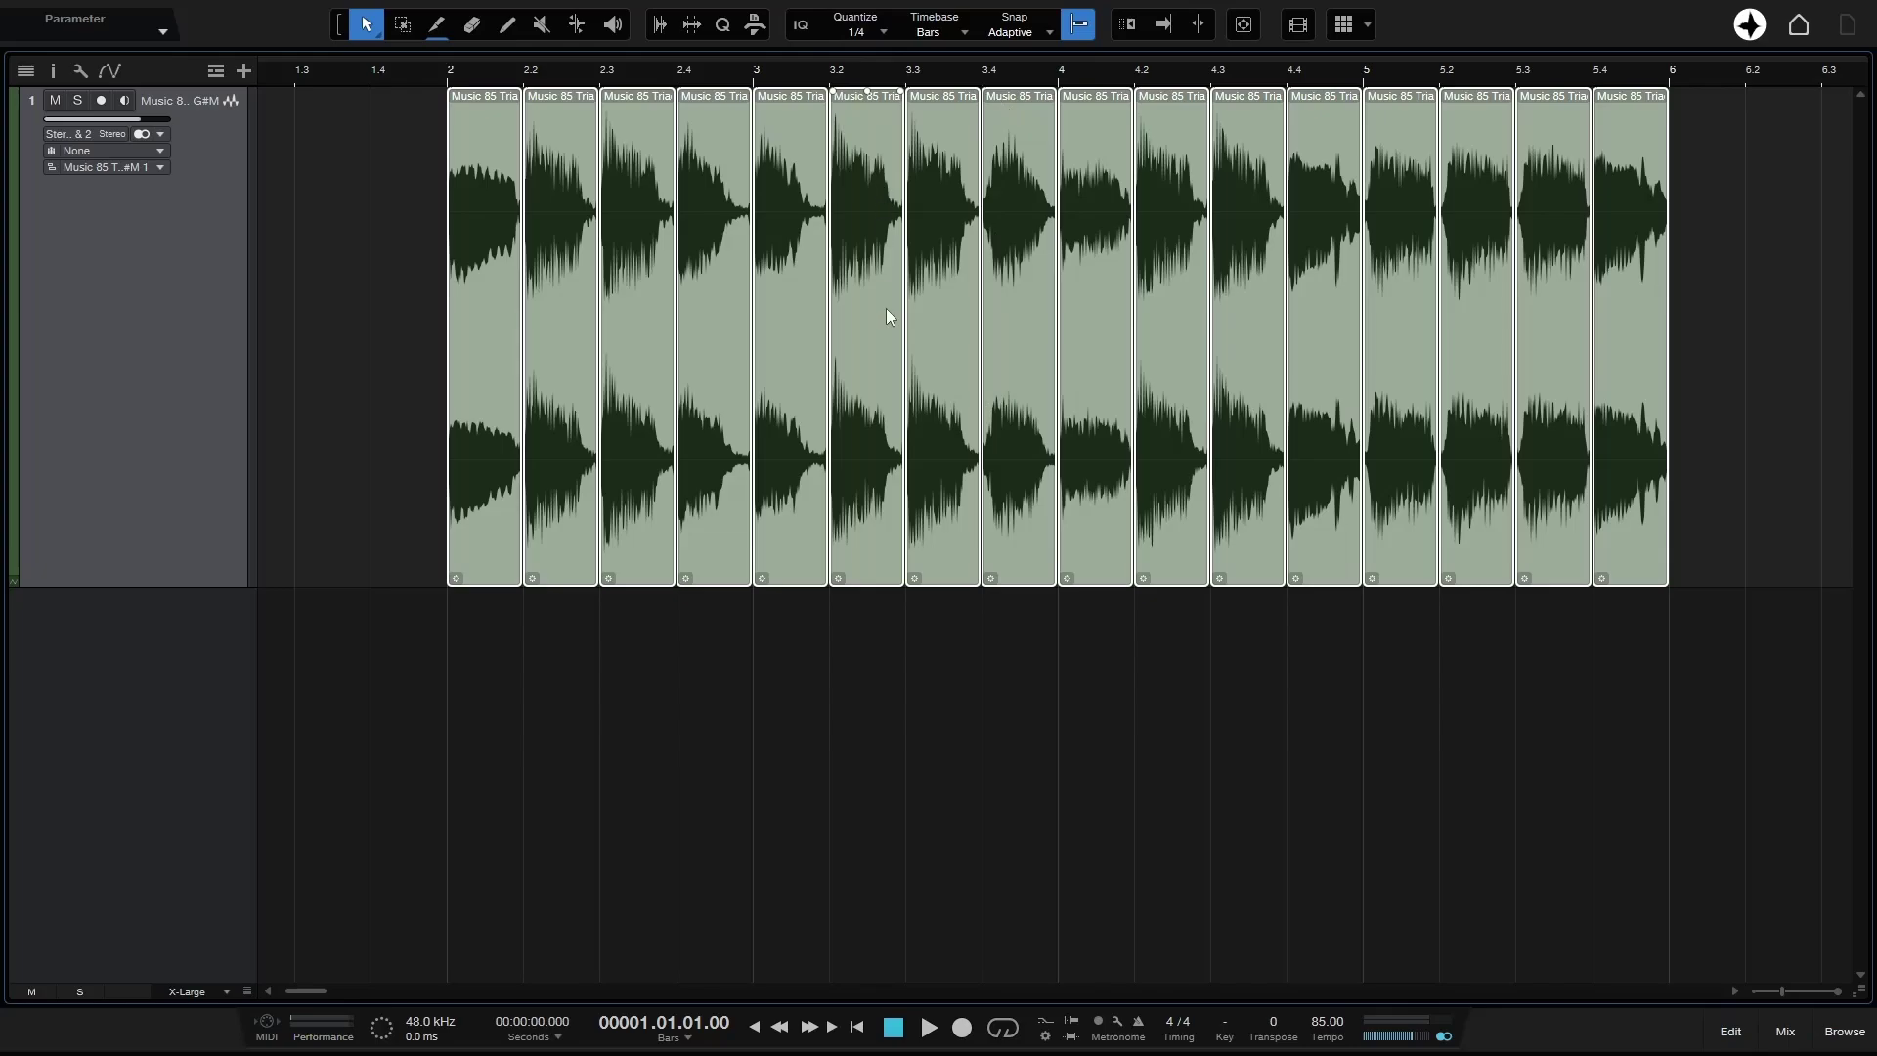
key("ctrl+b")
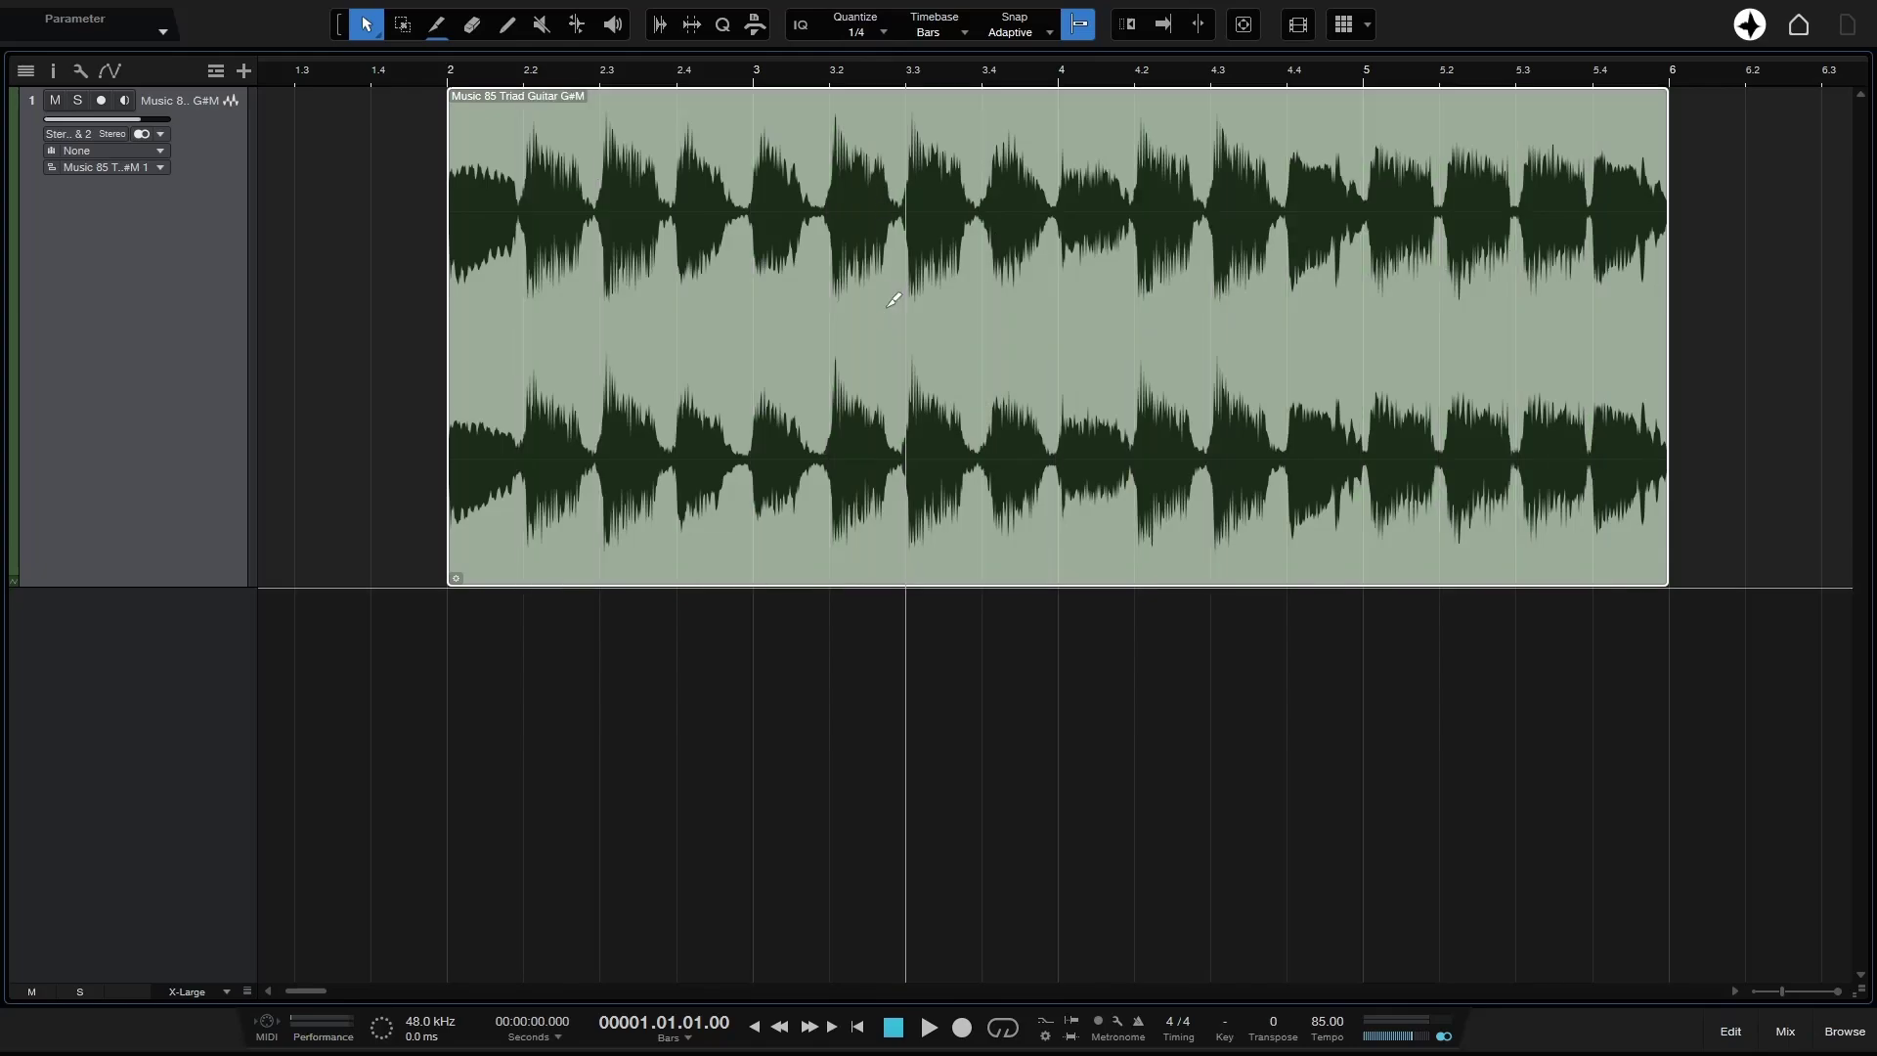
Step: Set the quantize value to 1/8, split the guitar event at the grid, and undo that split
left_click(879, 26)
left_click(989, 67)
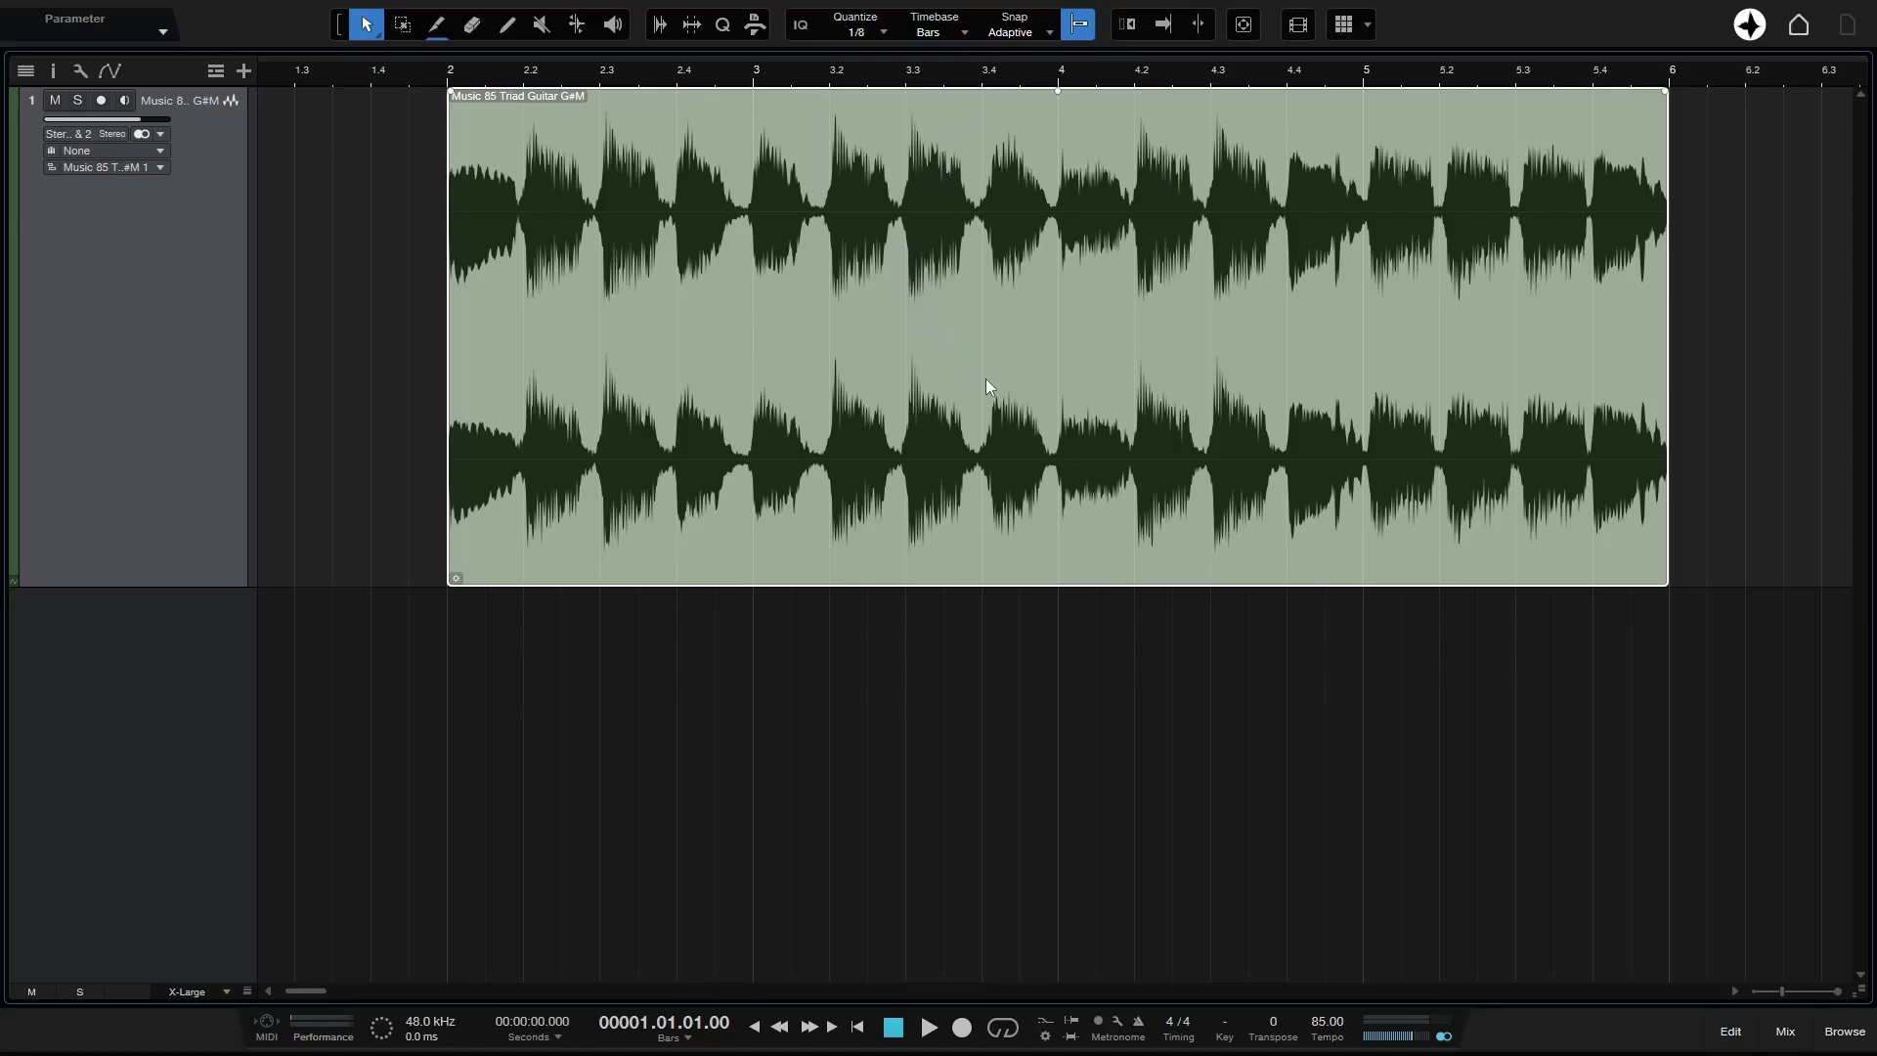
key("ctrl+alt+x")
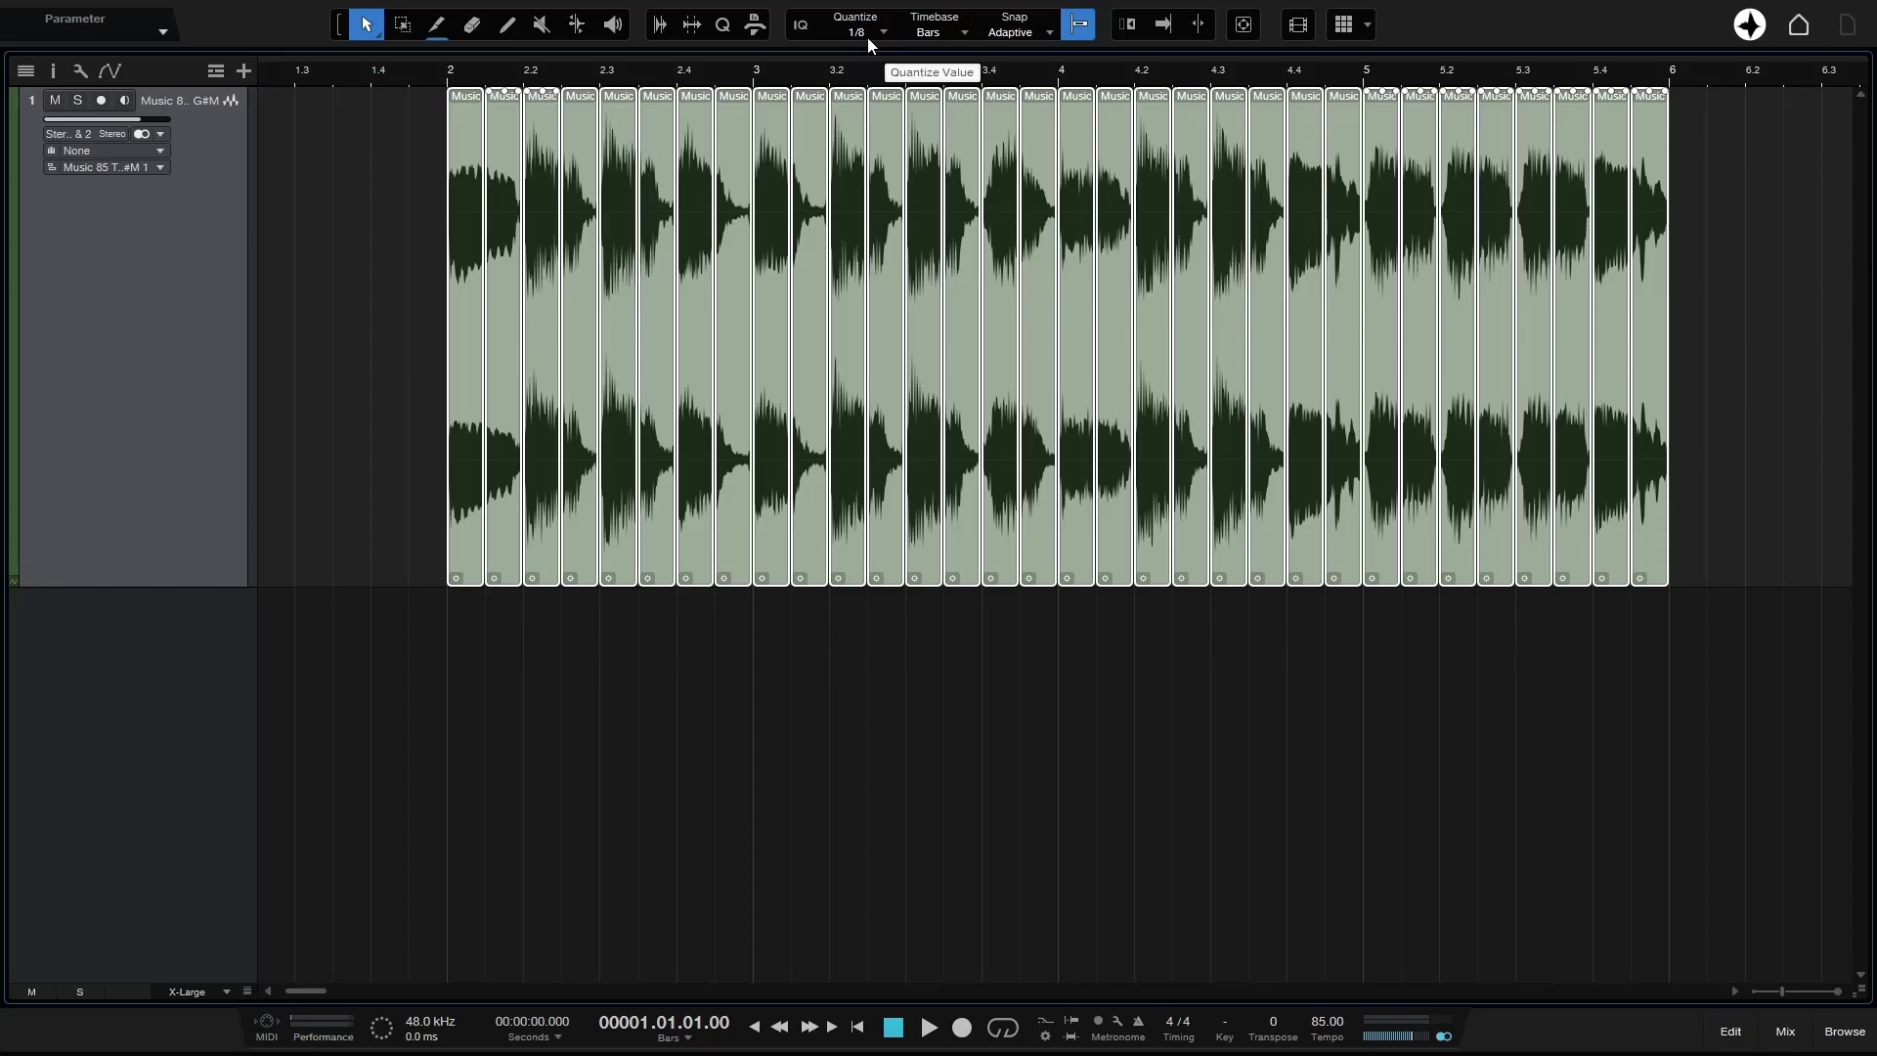
key("ctrl+z")
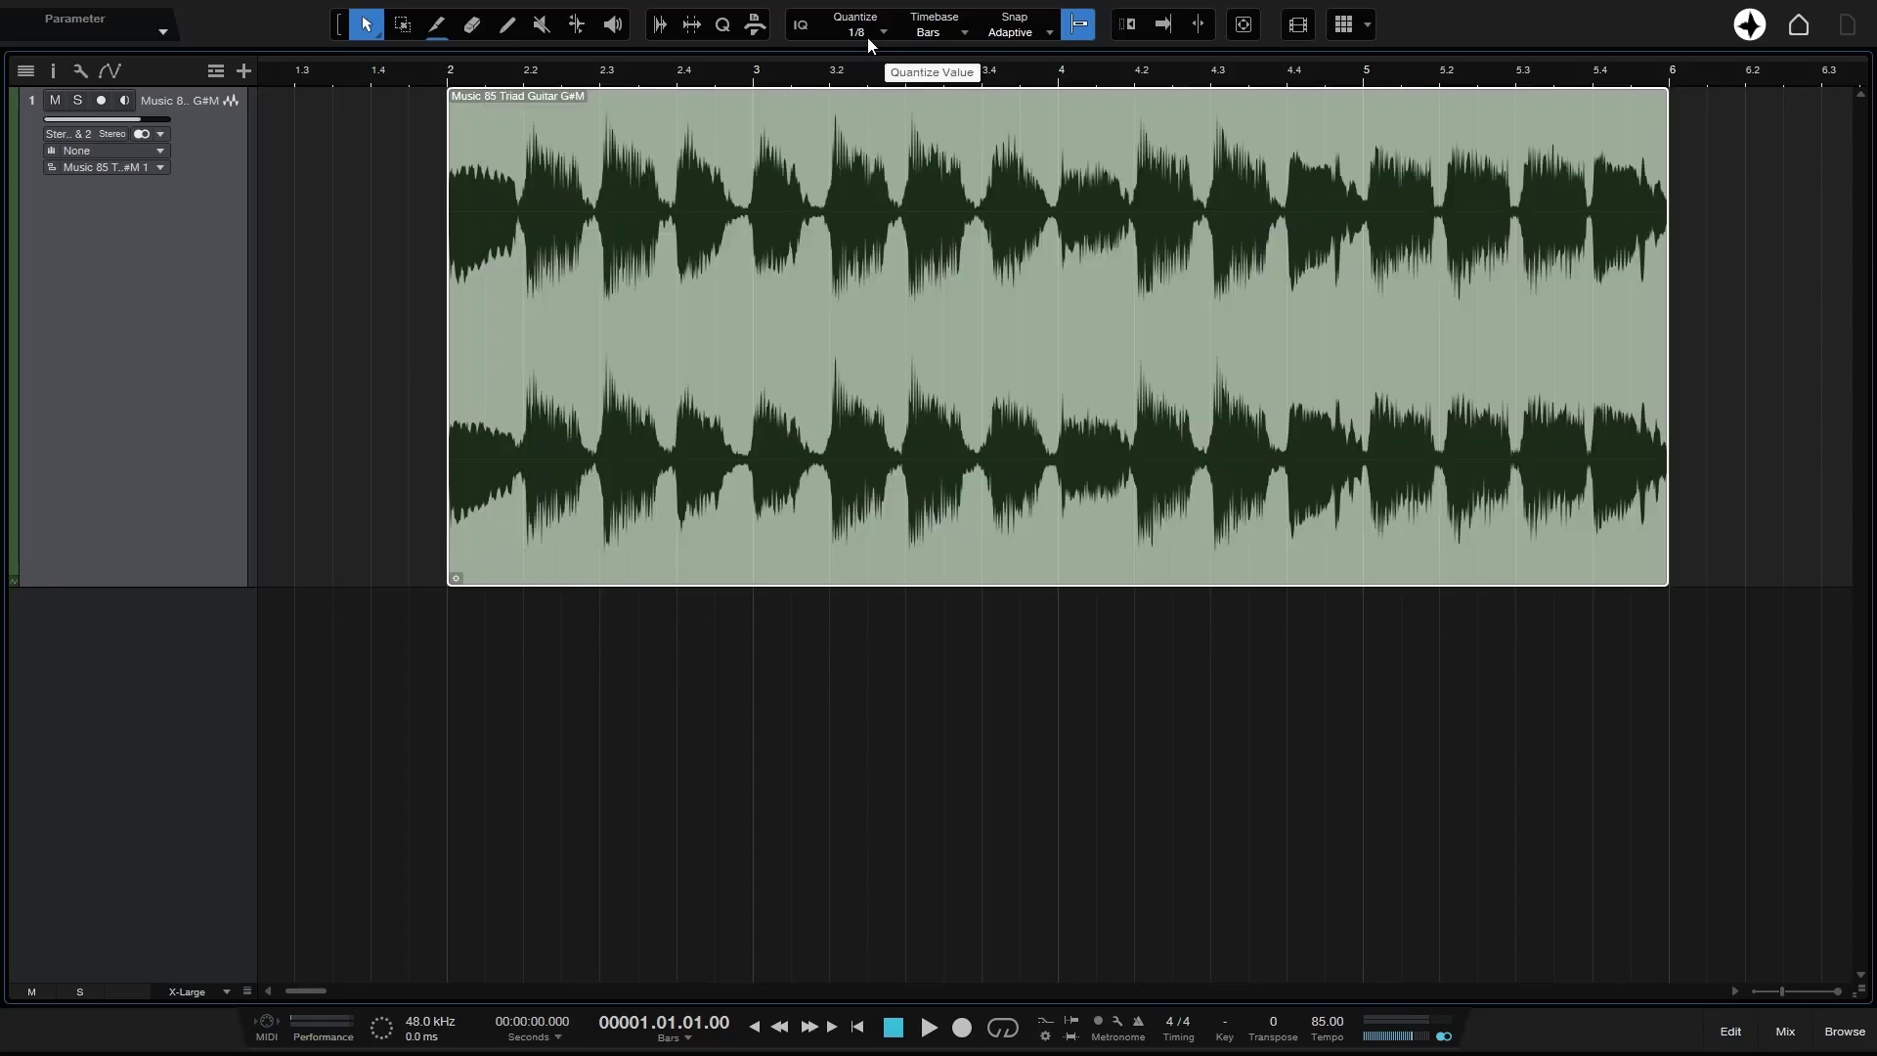
Step: Quantize the whole guitar event directly to the 1/8 grid and undo the quantization
left_click(426, 243)
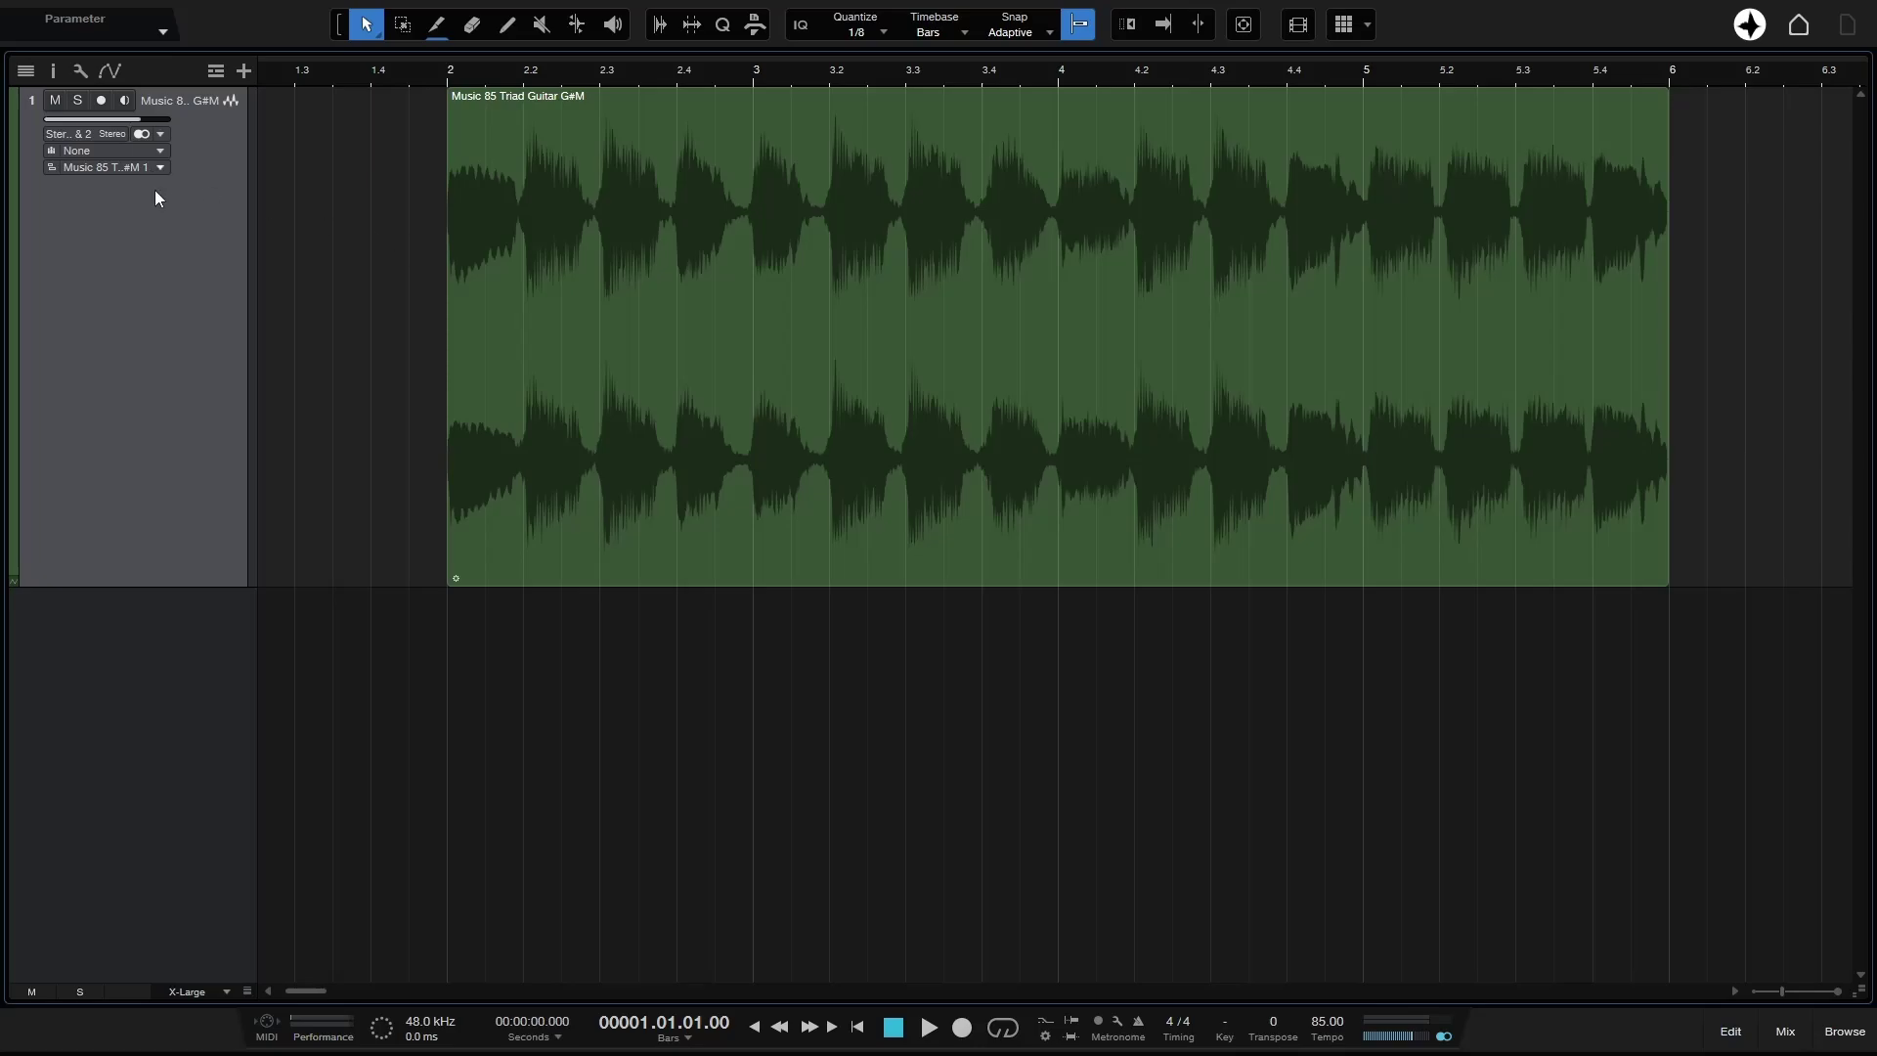
left_click(864, 469)
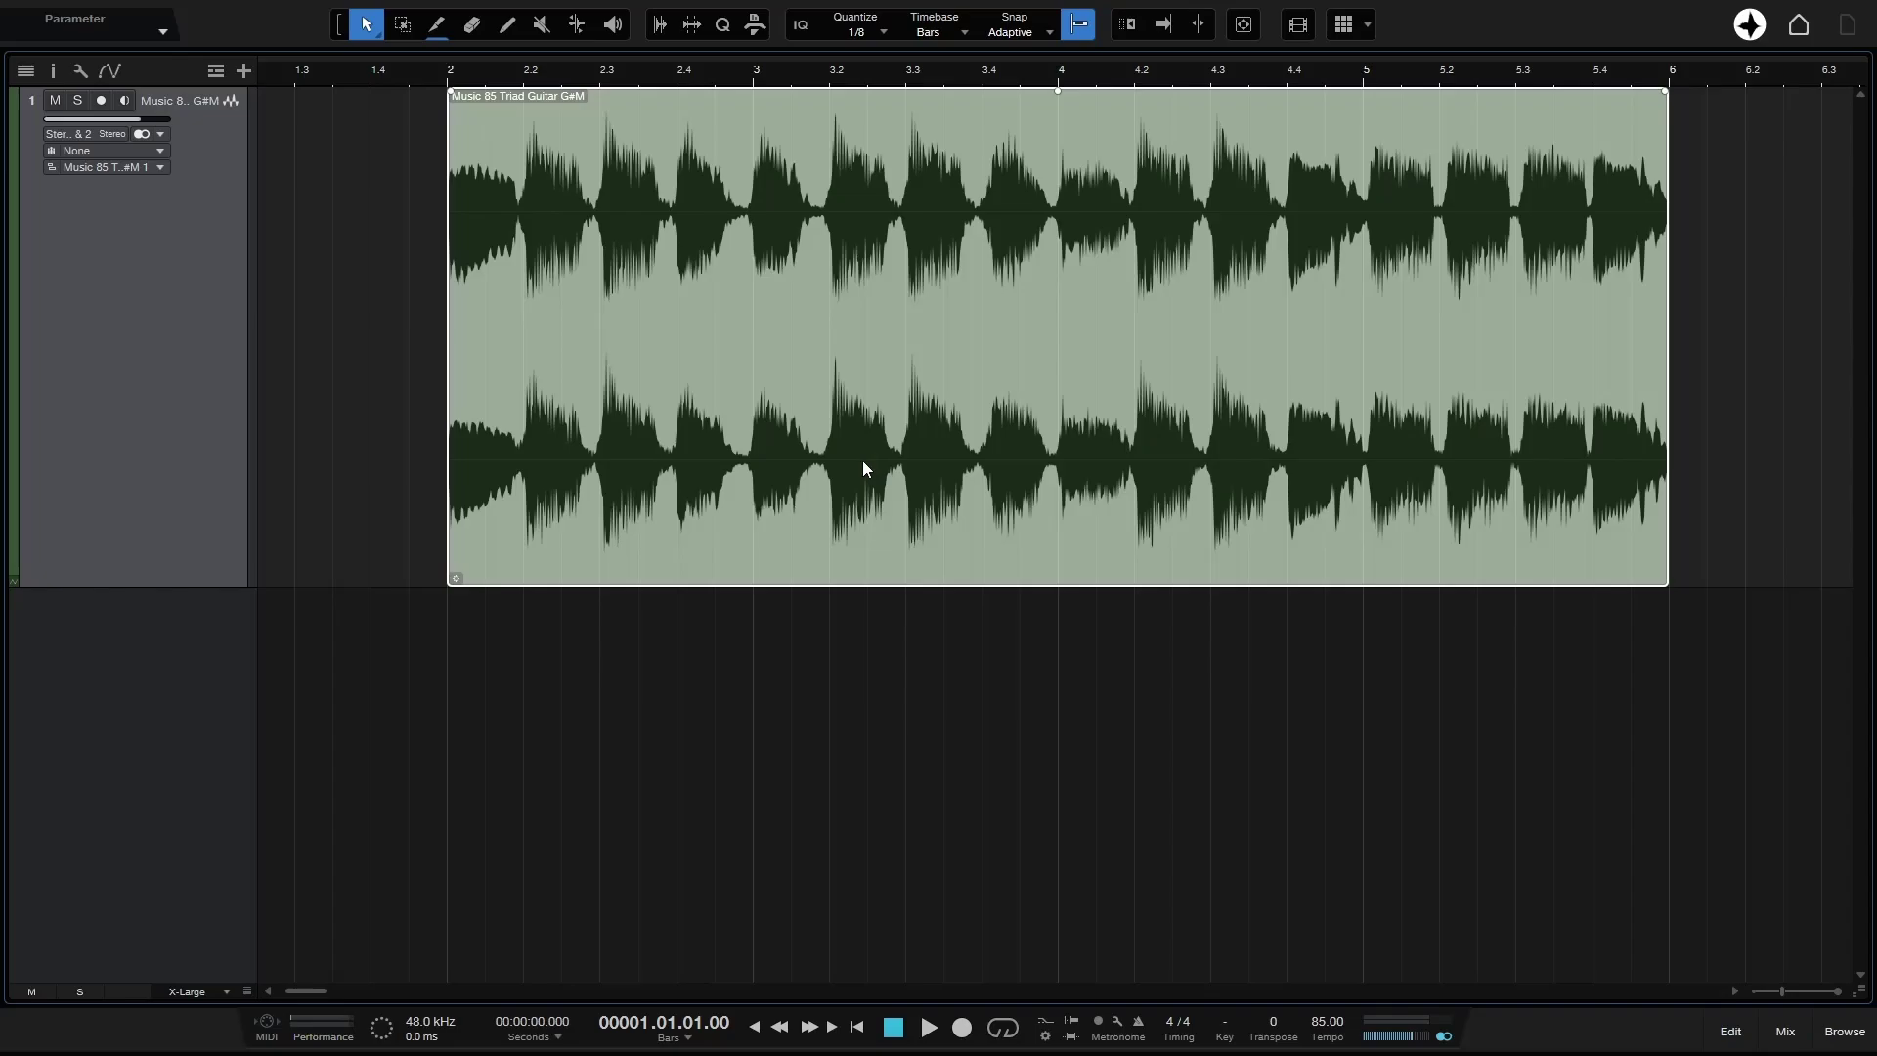
key("q")
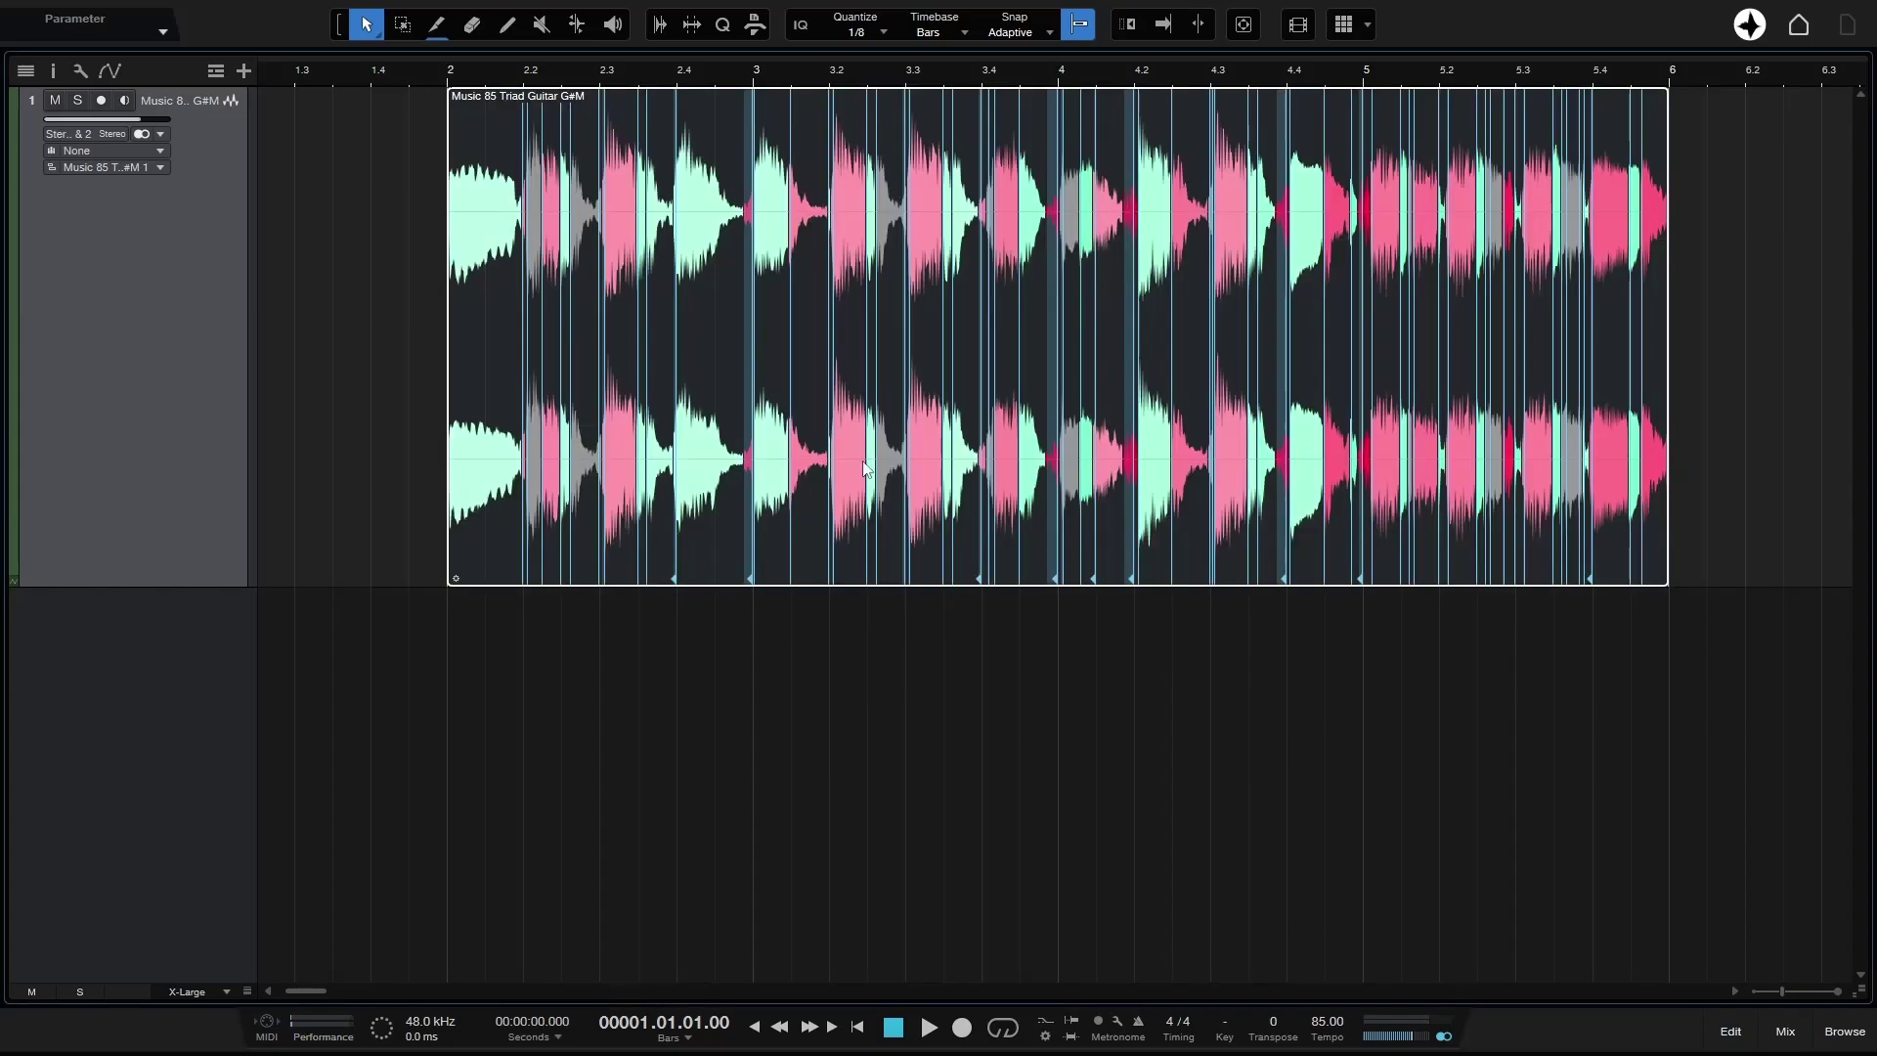
left_click(1465, 420)
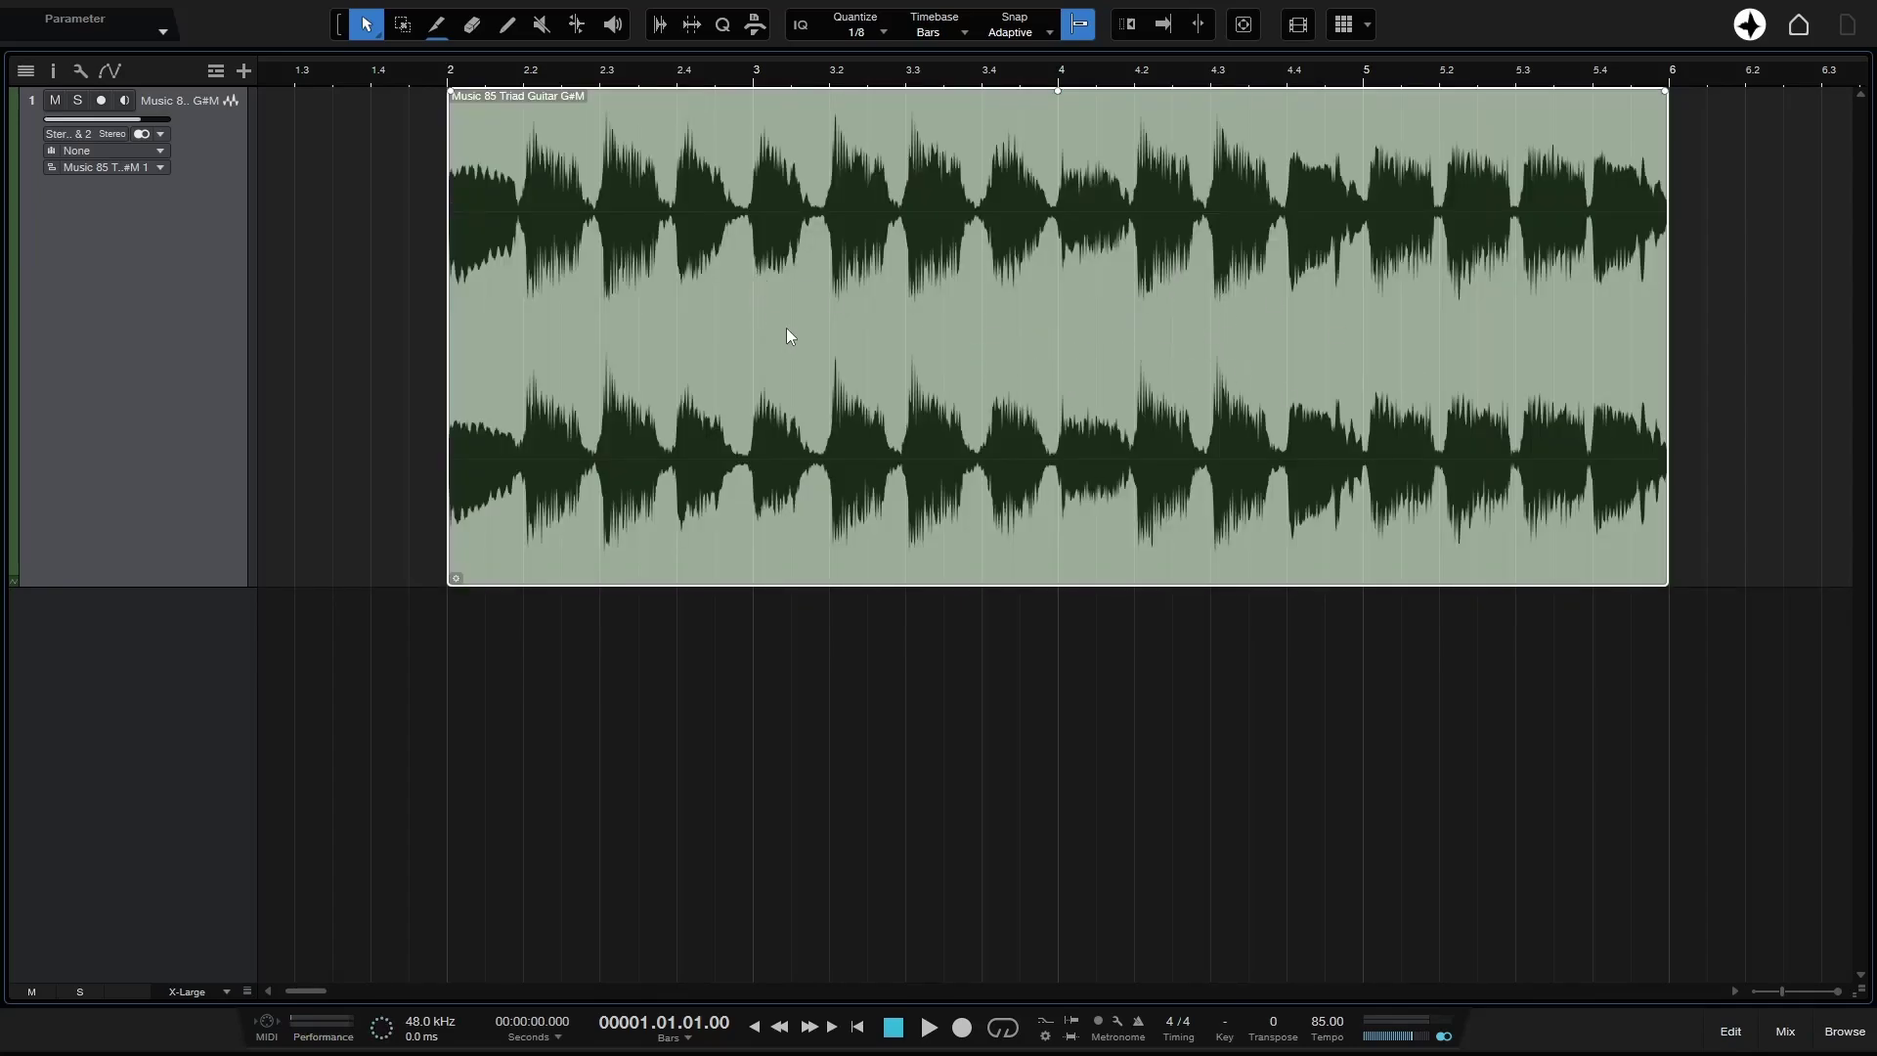
Step: Analyze the guitar event's transients with Audio Bend, using a 57% bend marker threshold, and apply Quantize at 100% strength
left_click(660, 33)
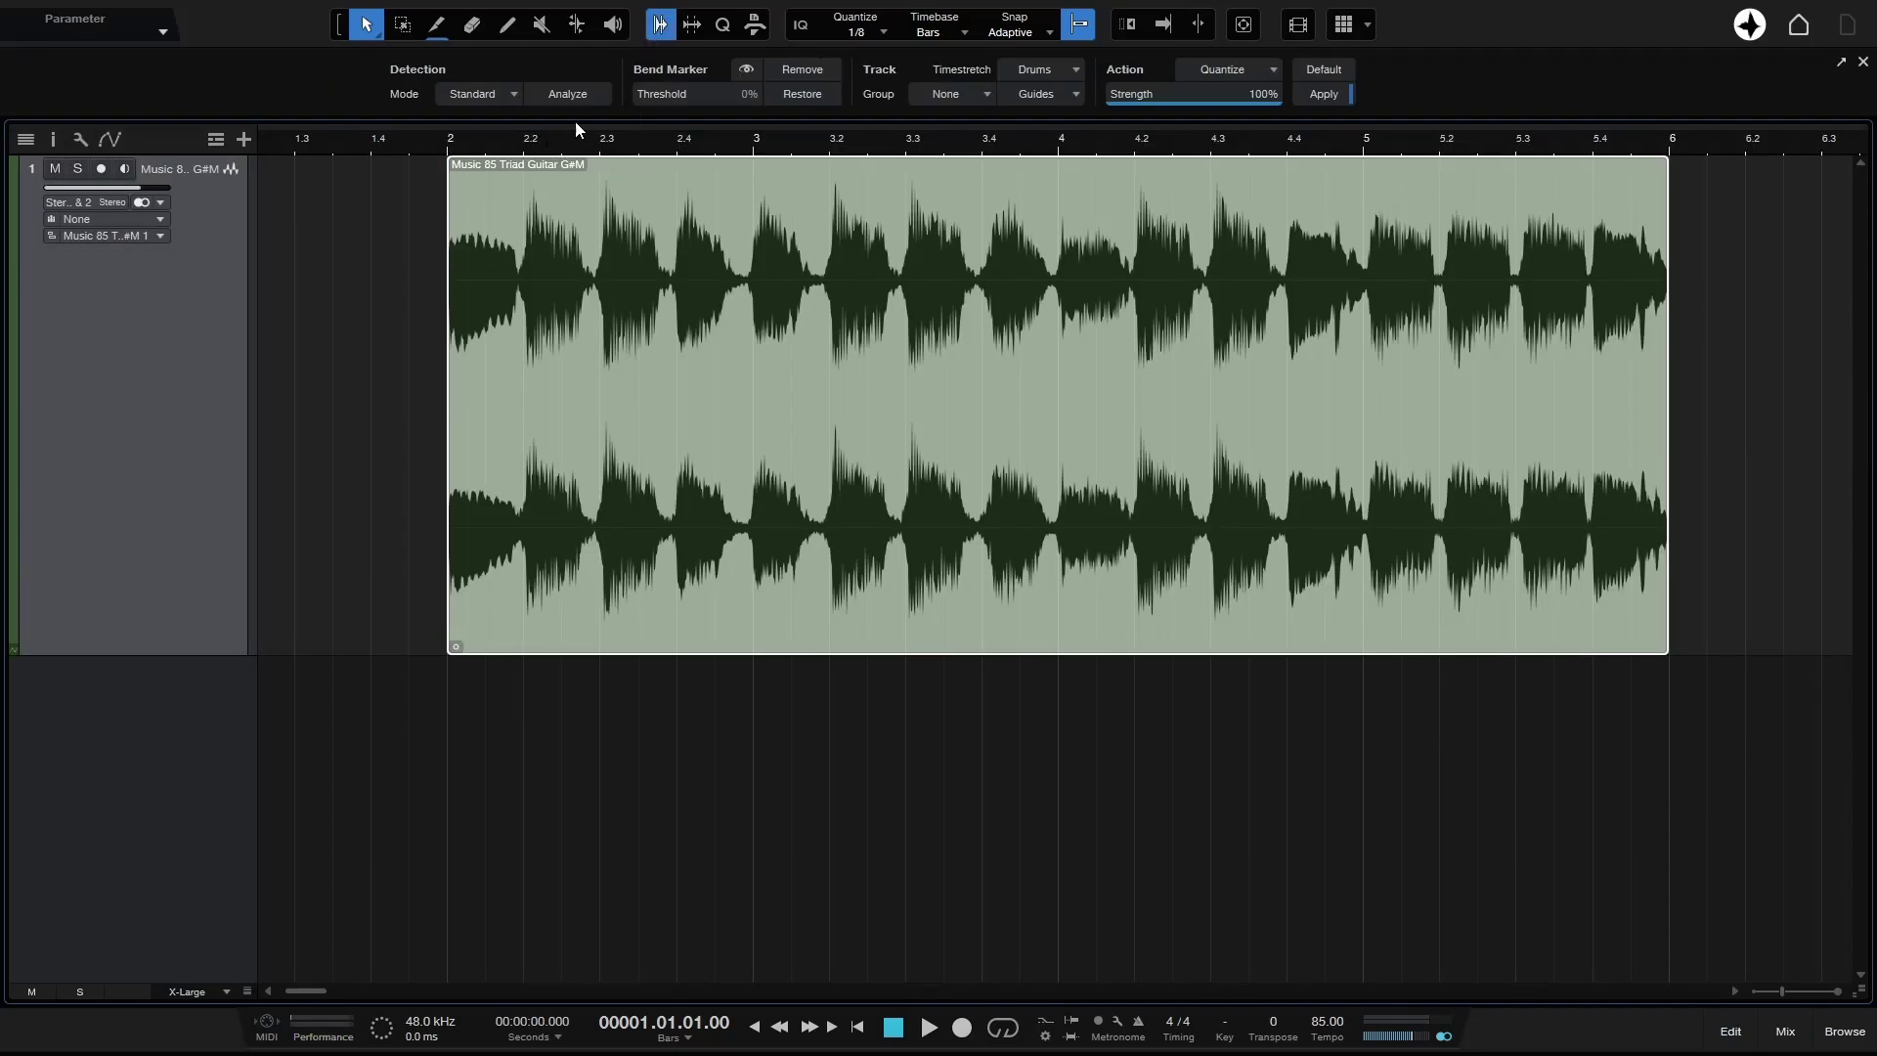
left_click(569, 95)
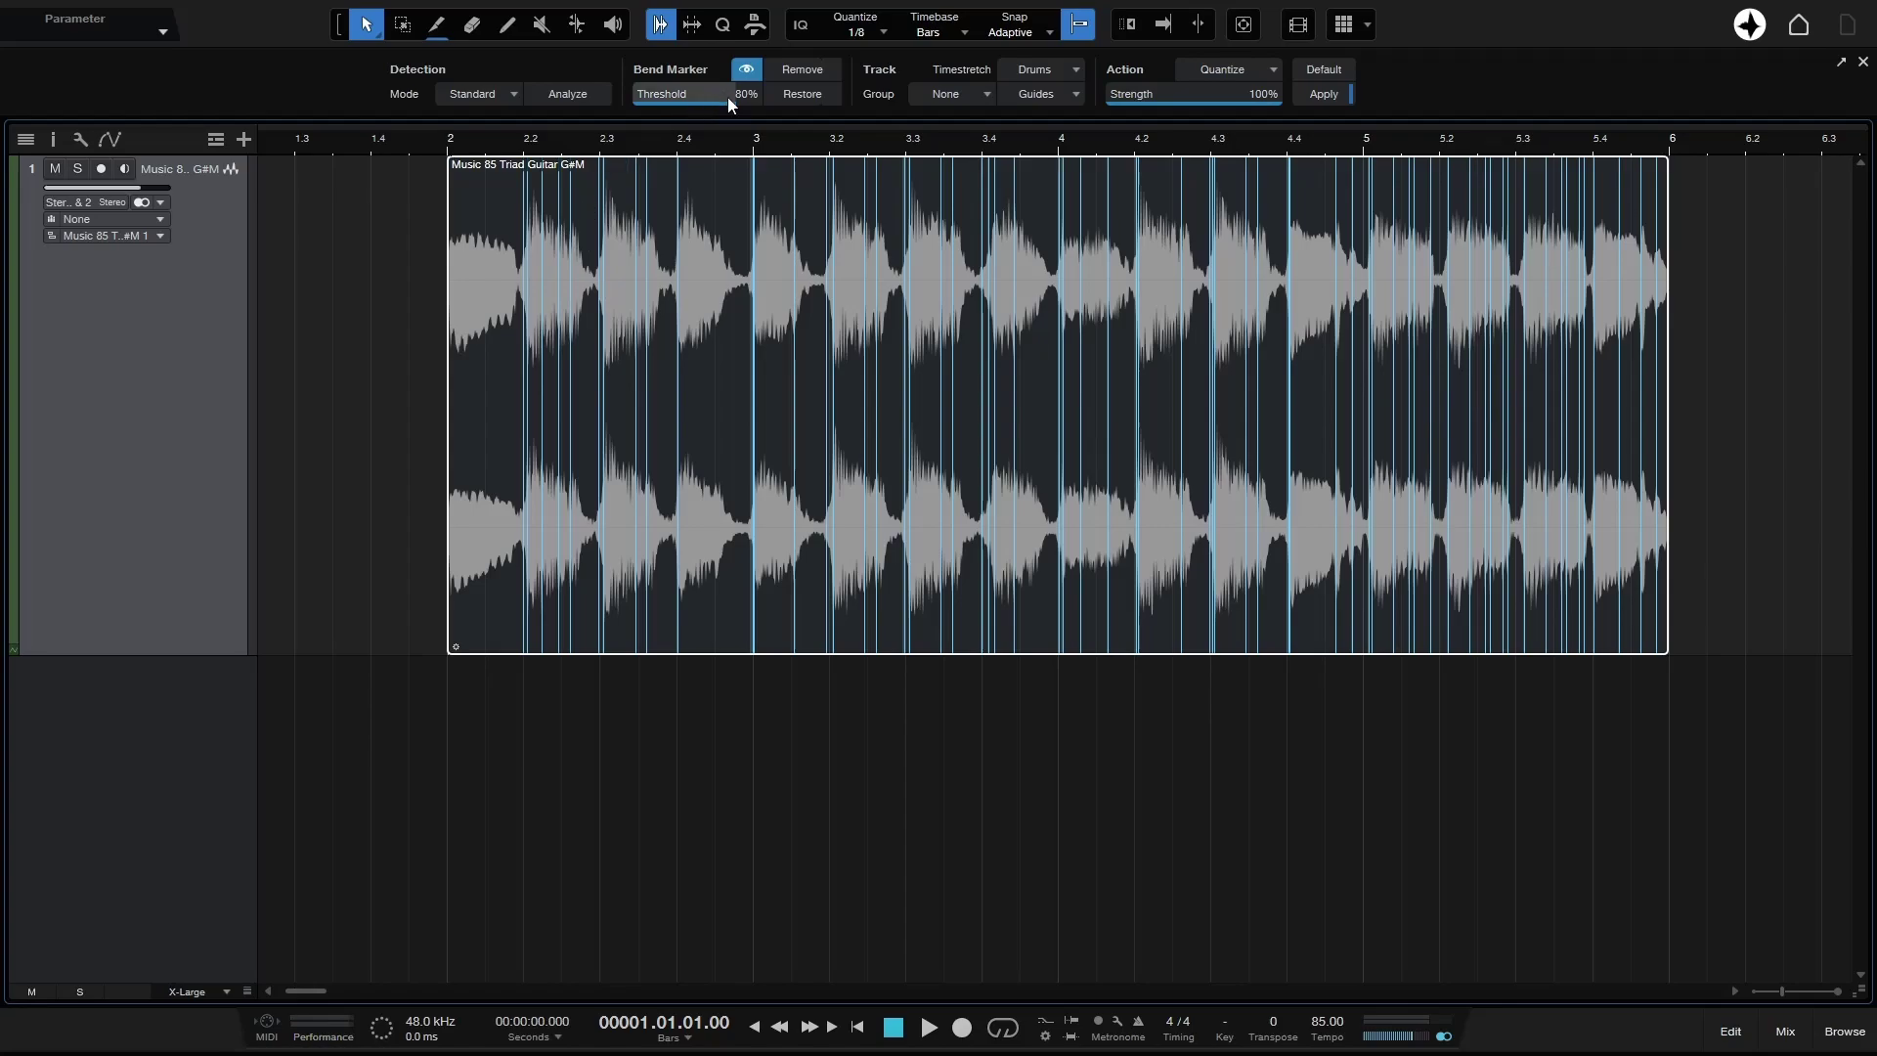
left_click_drag(732, 104, 702, 106)
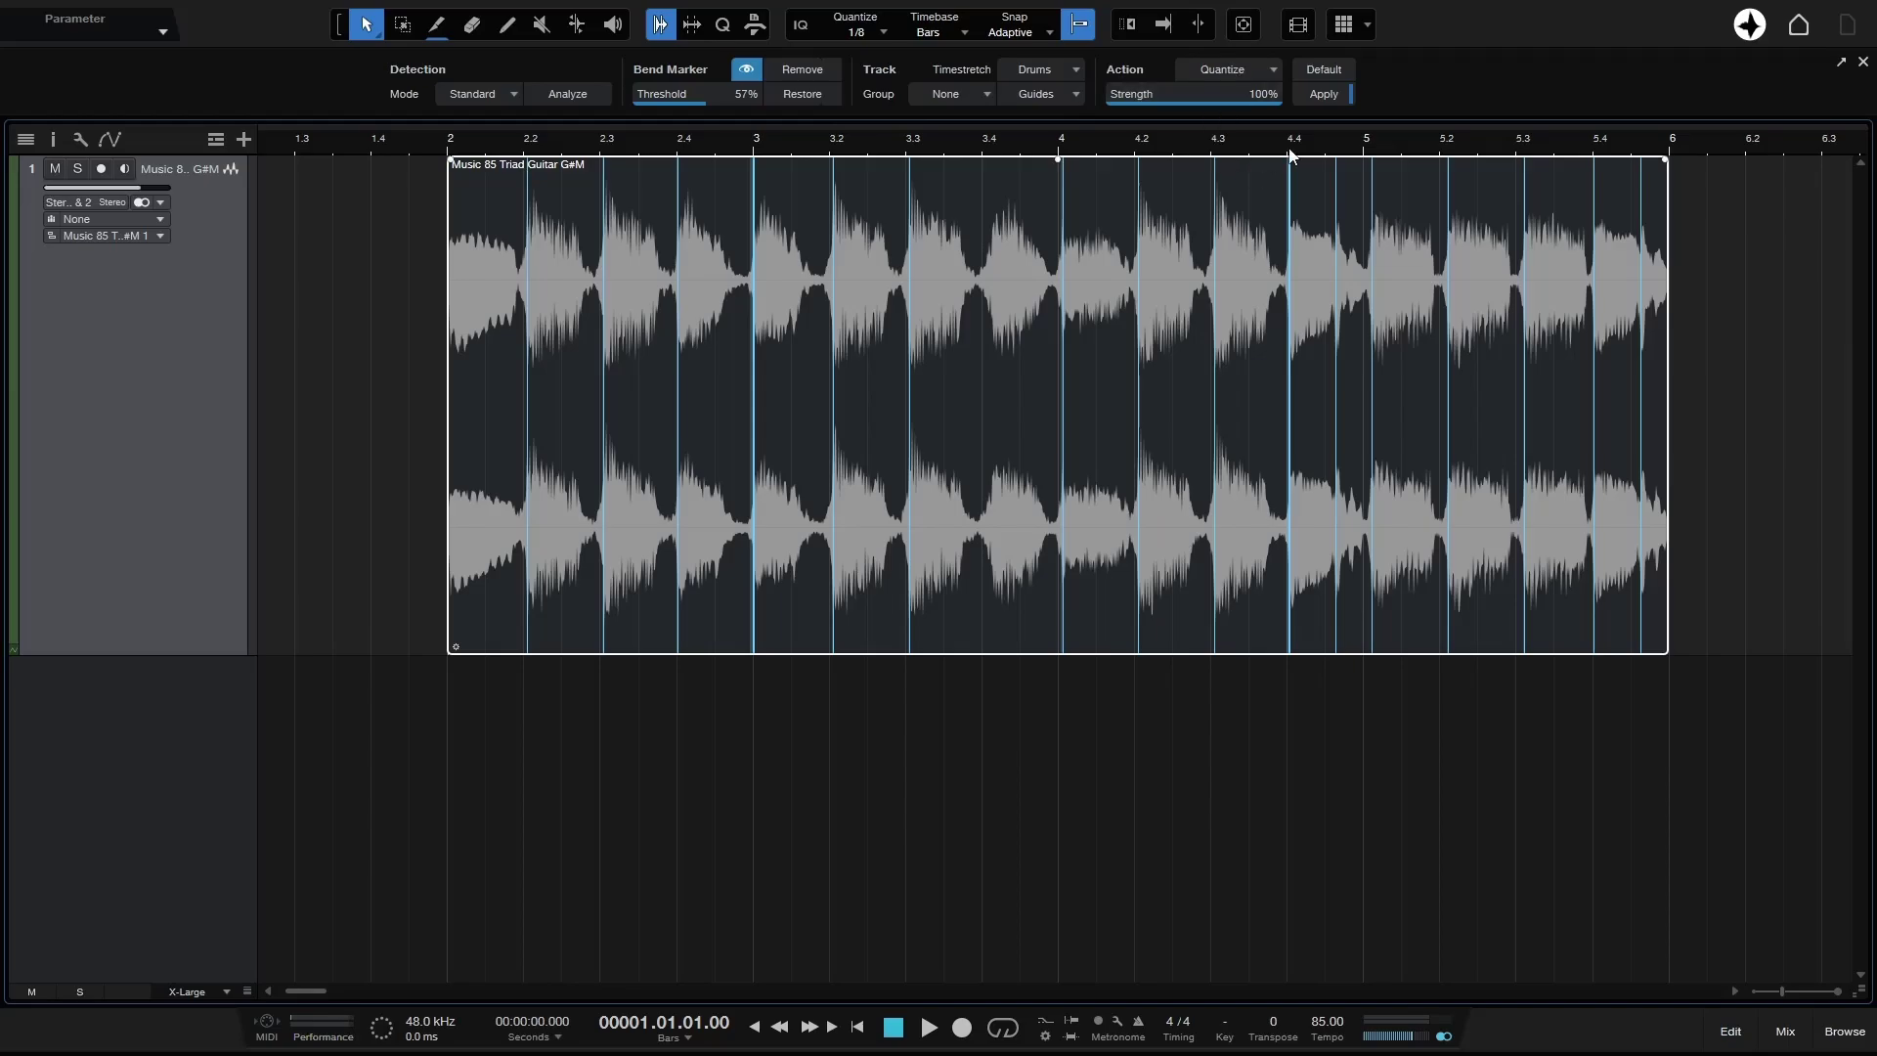
left_click(1323, 94)
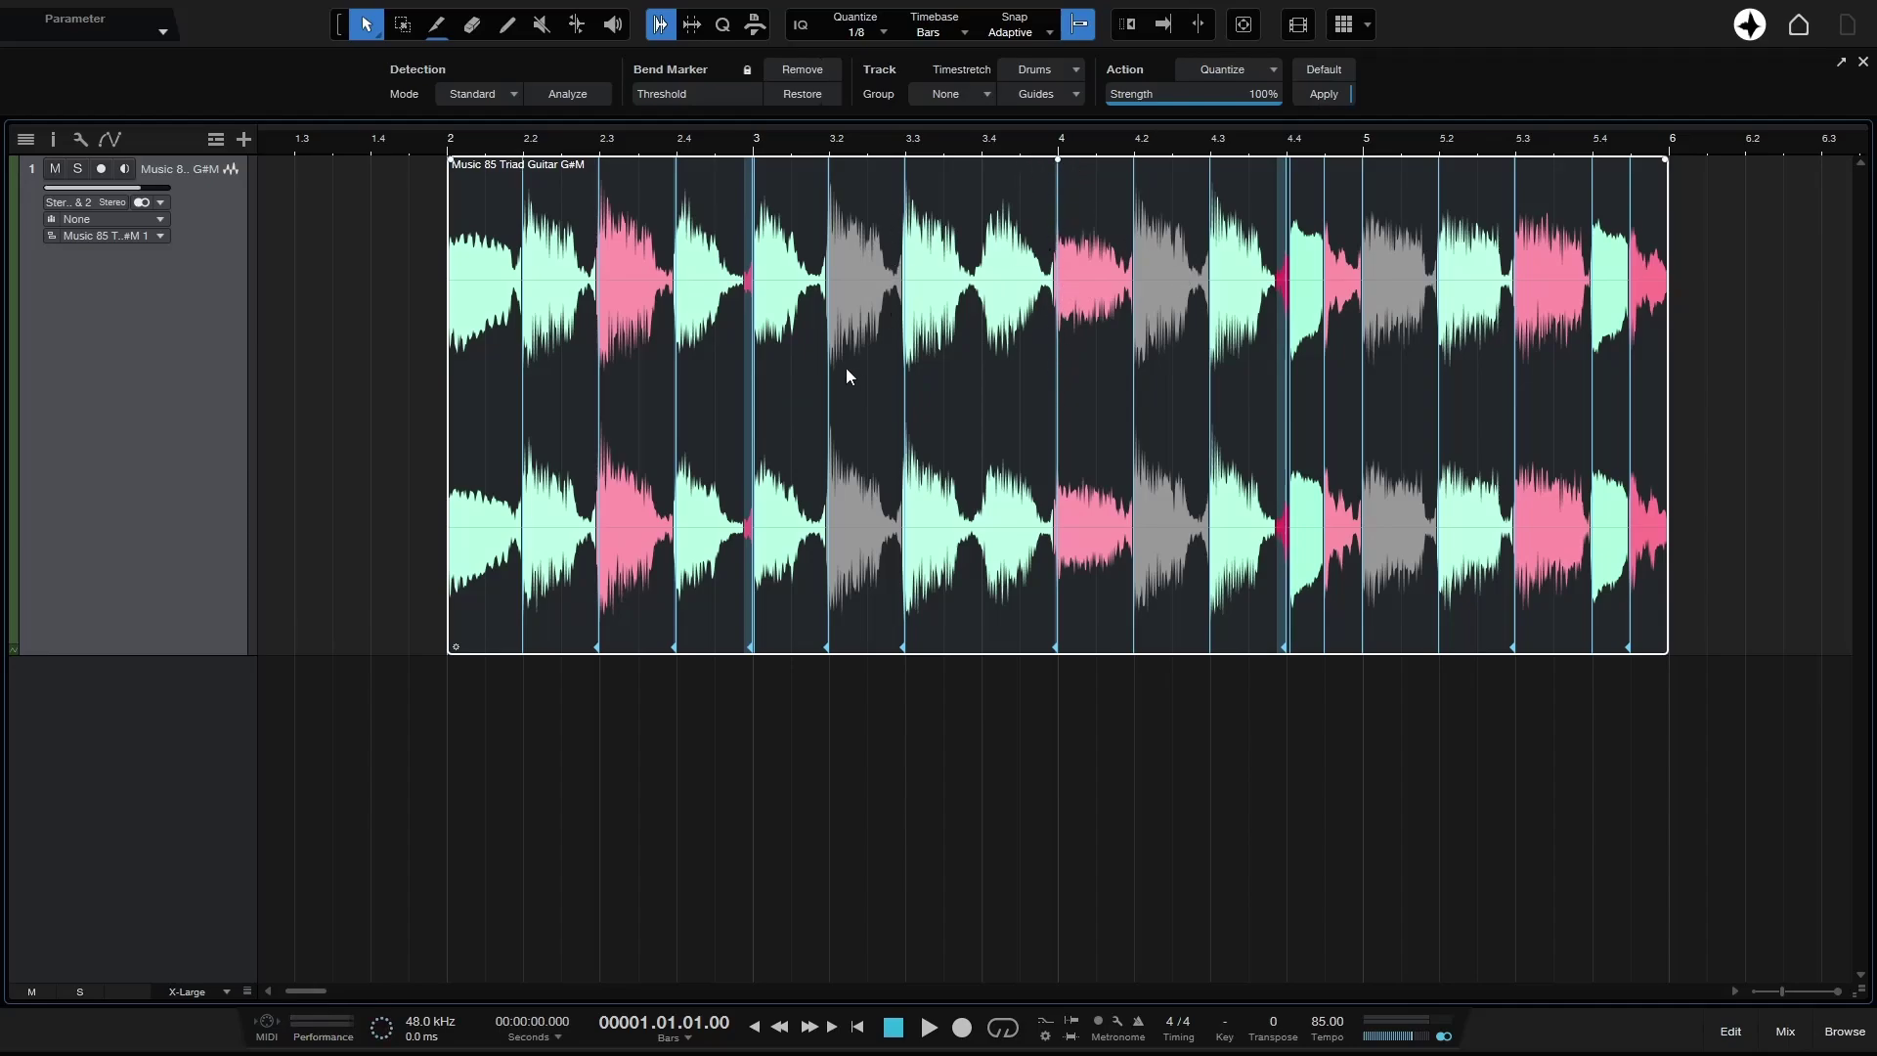
Step: Undo the applied quantization, the bend marker threshold change and the transient analysis on the guitar event
key("ctrl+z")
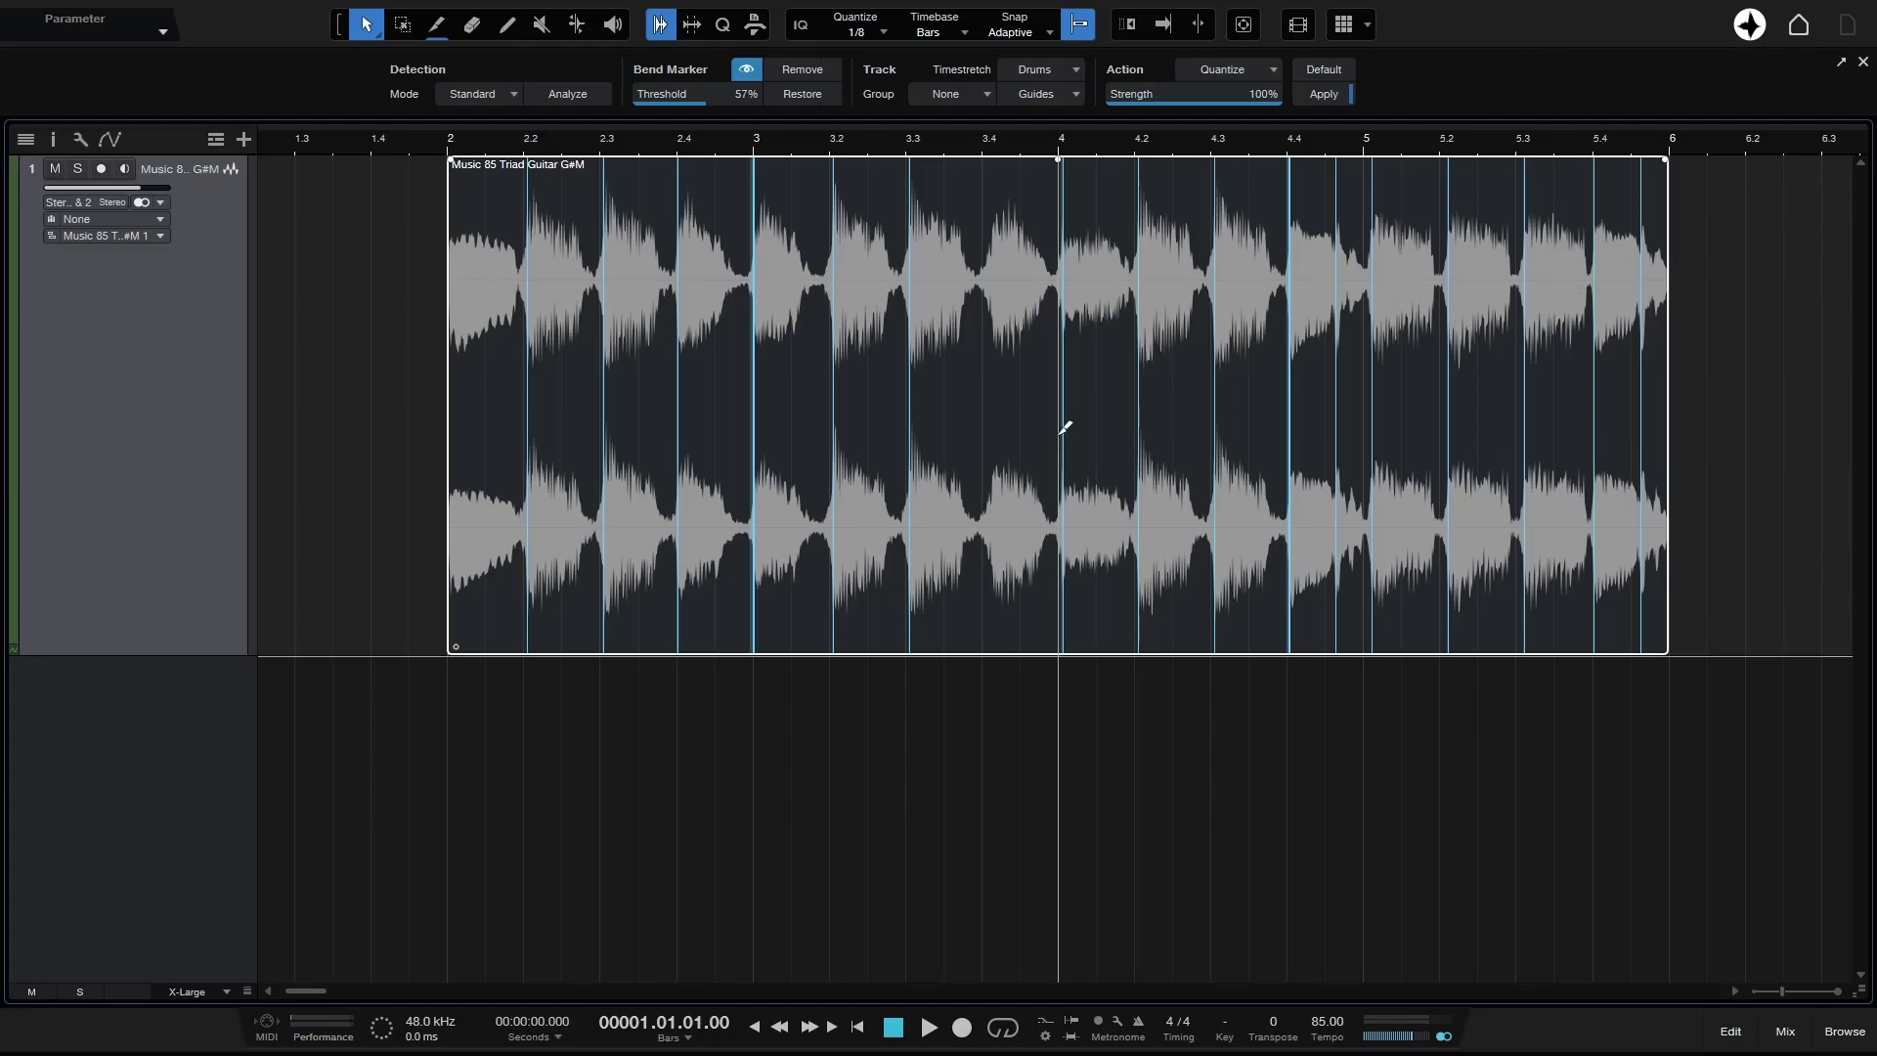
key("ctrl+z")
key("ctrl+z")
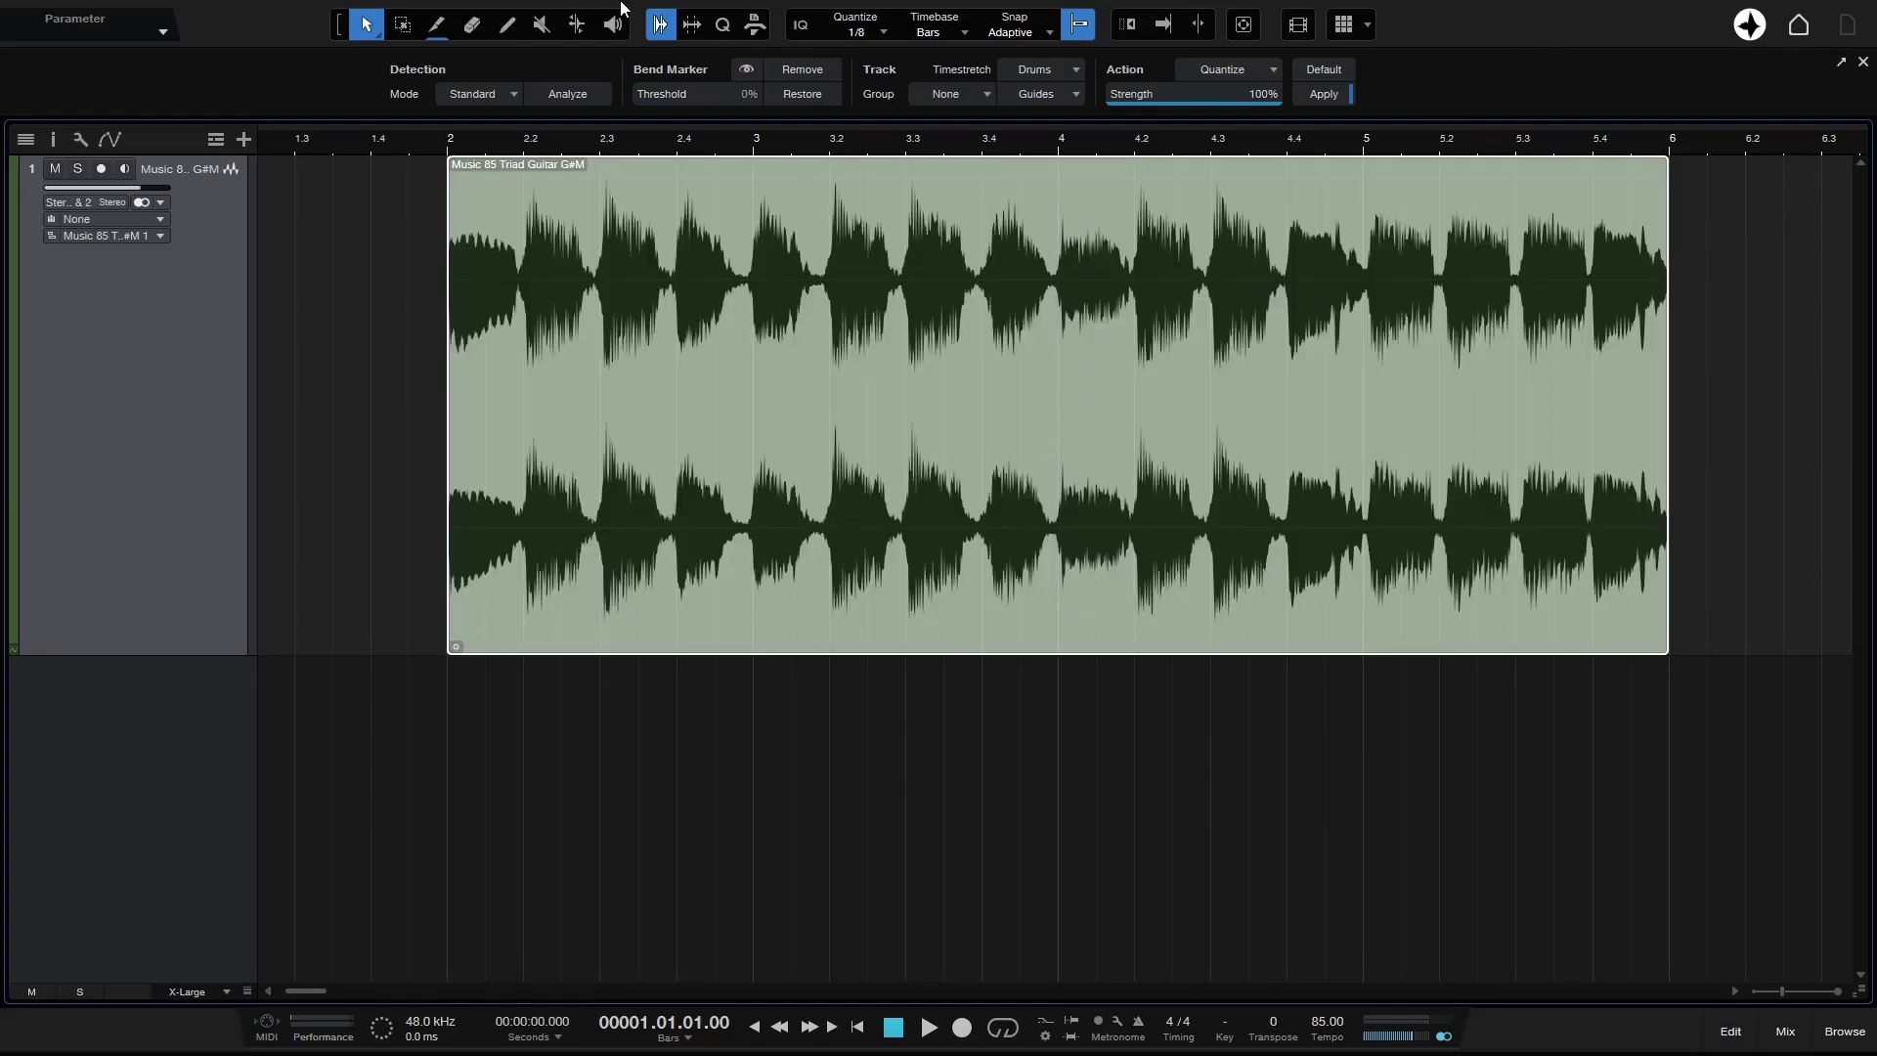
Step: Hide the Audio Bend panel, deselect the guitar event, and set the quantize value to 1/4 with the Range tool active
left_click(660, 24)
left_click(366, 393)
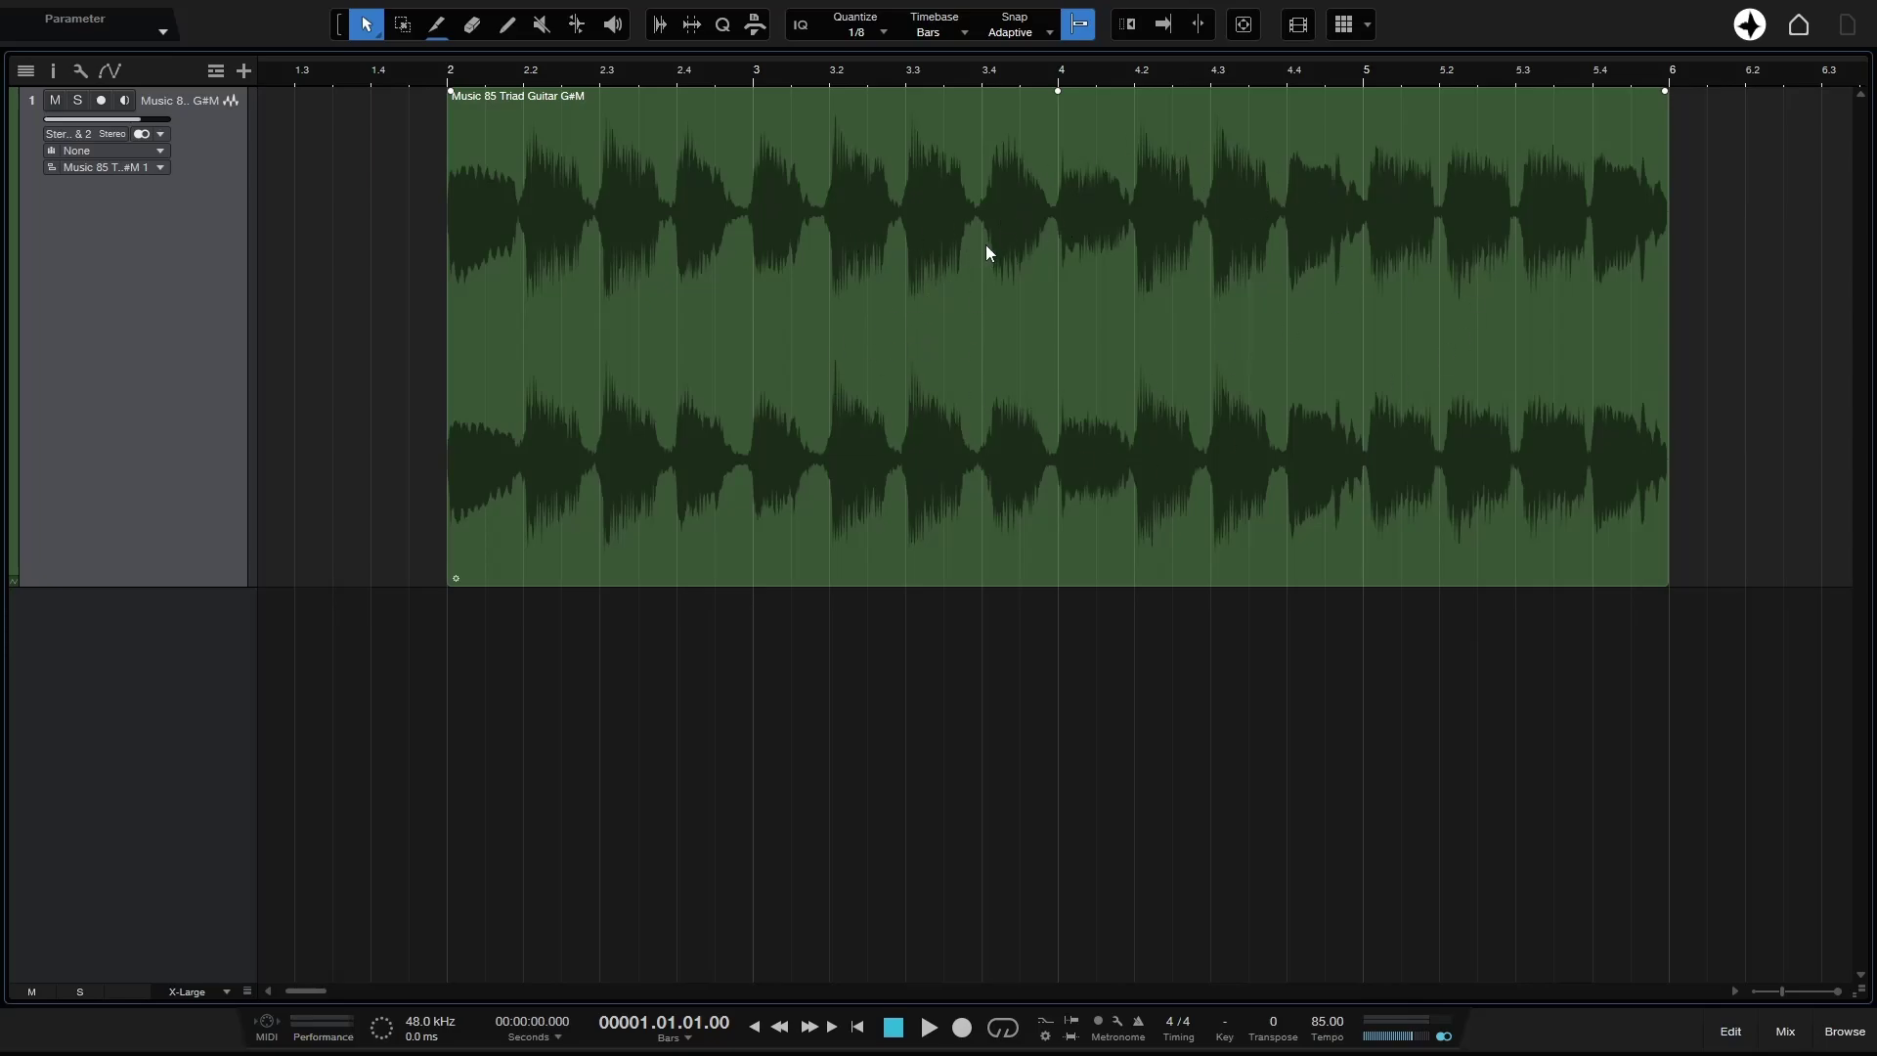
key("2")
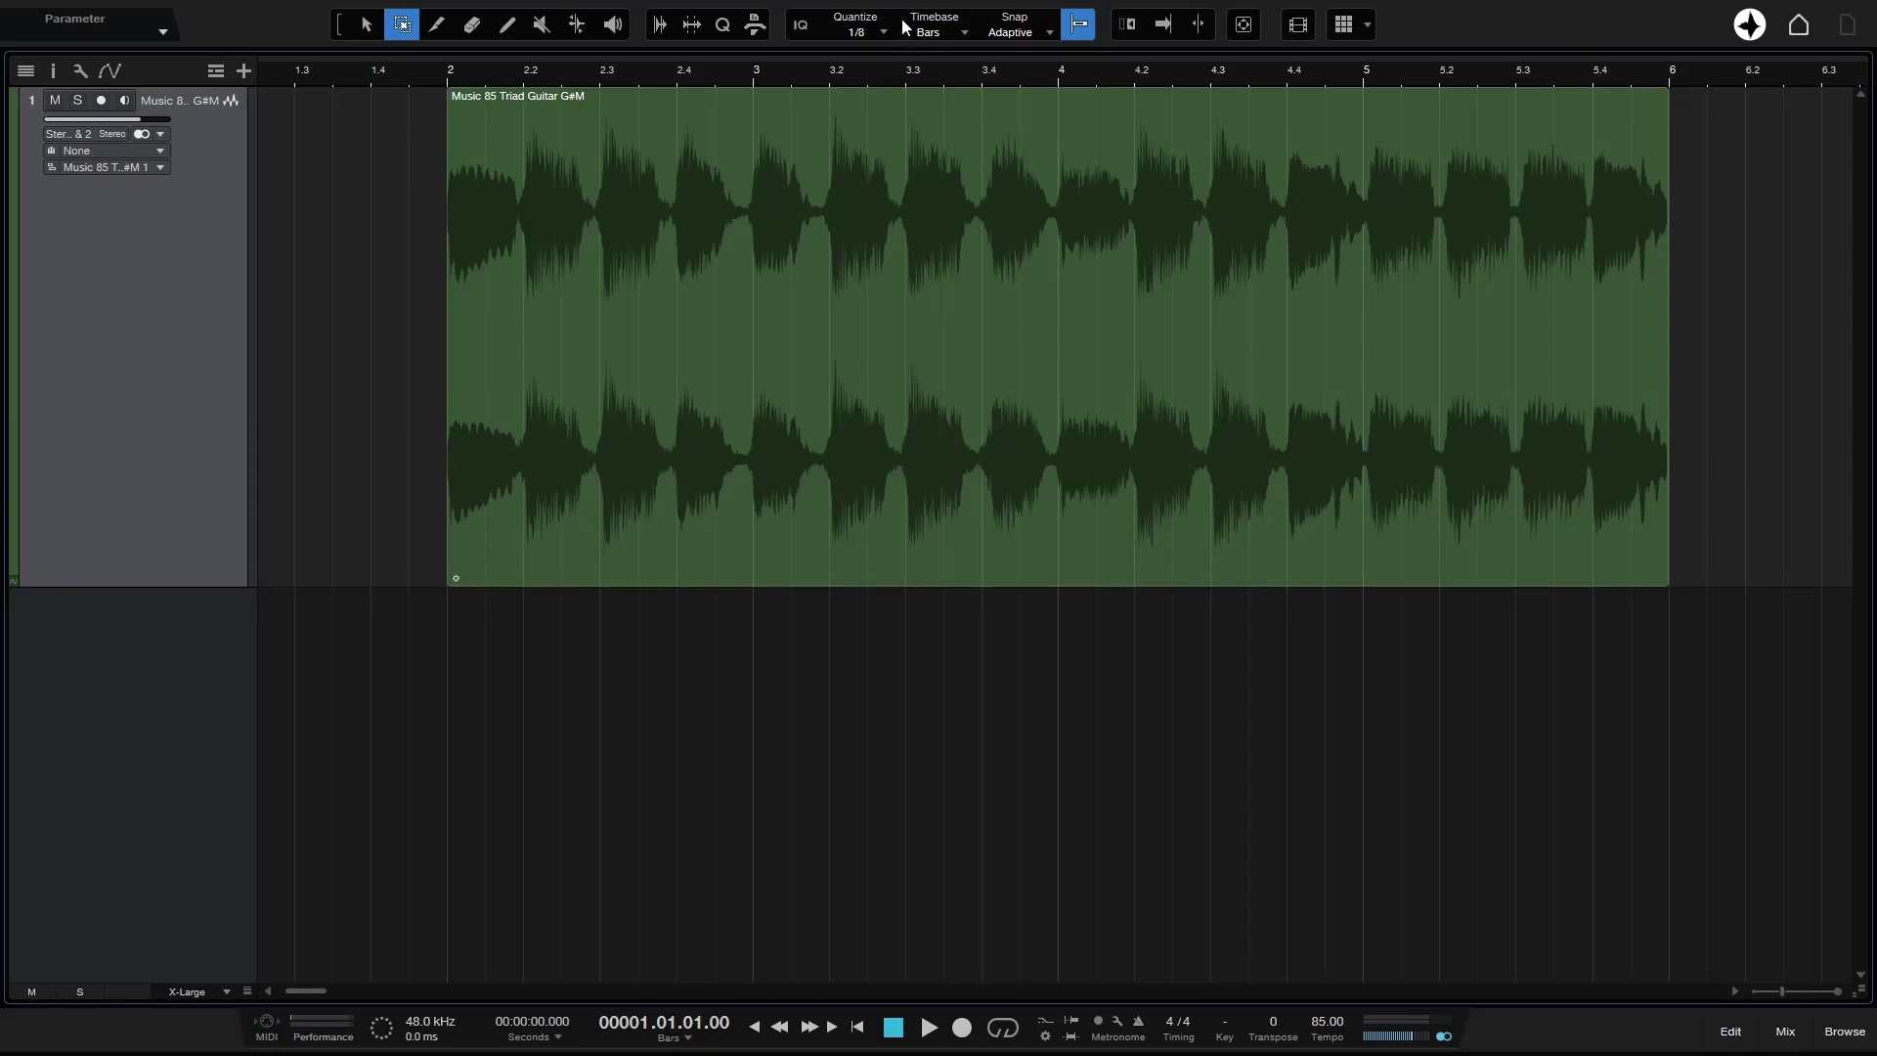
left_click(872, 36)
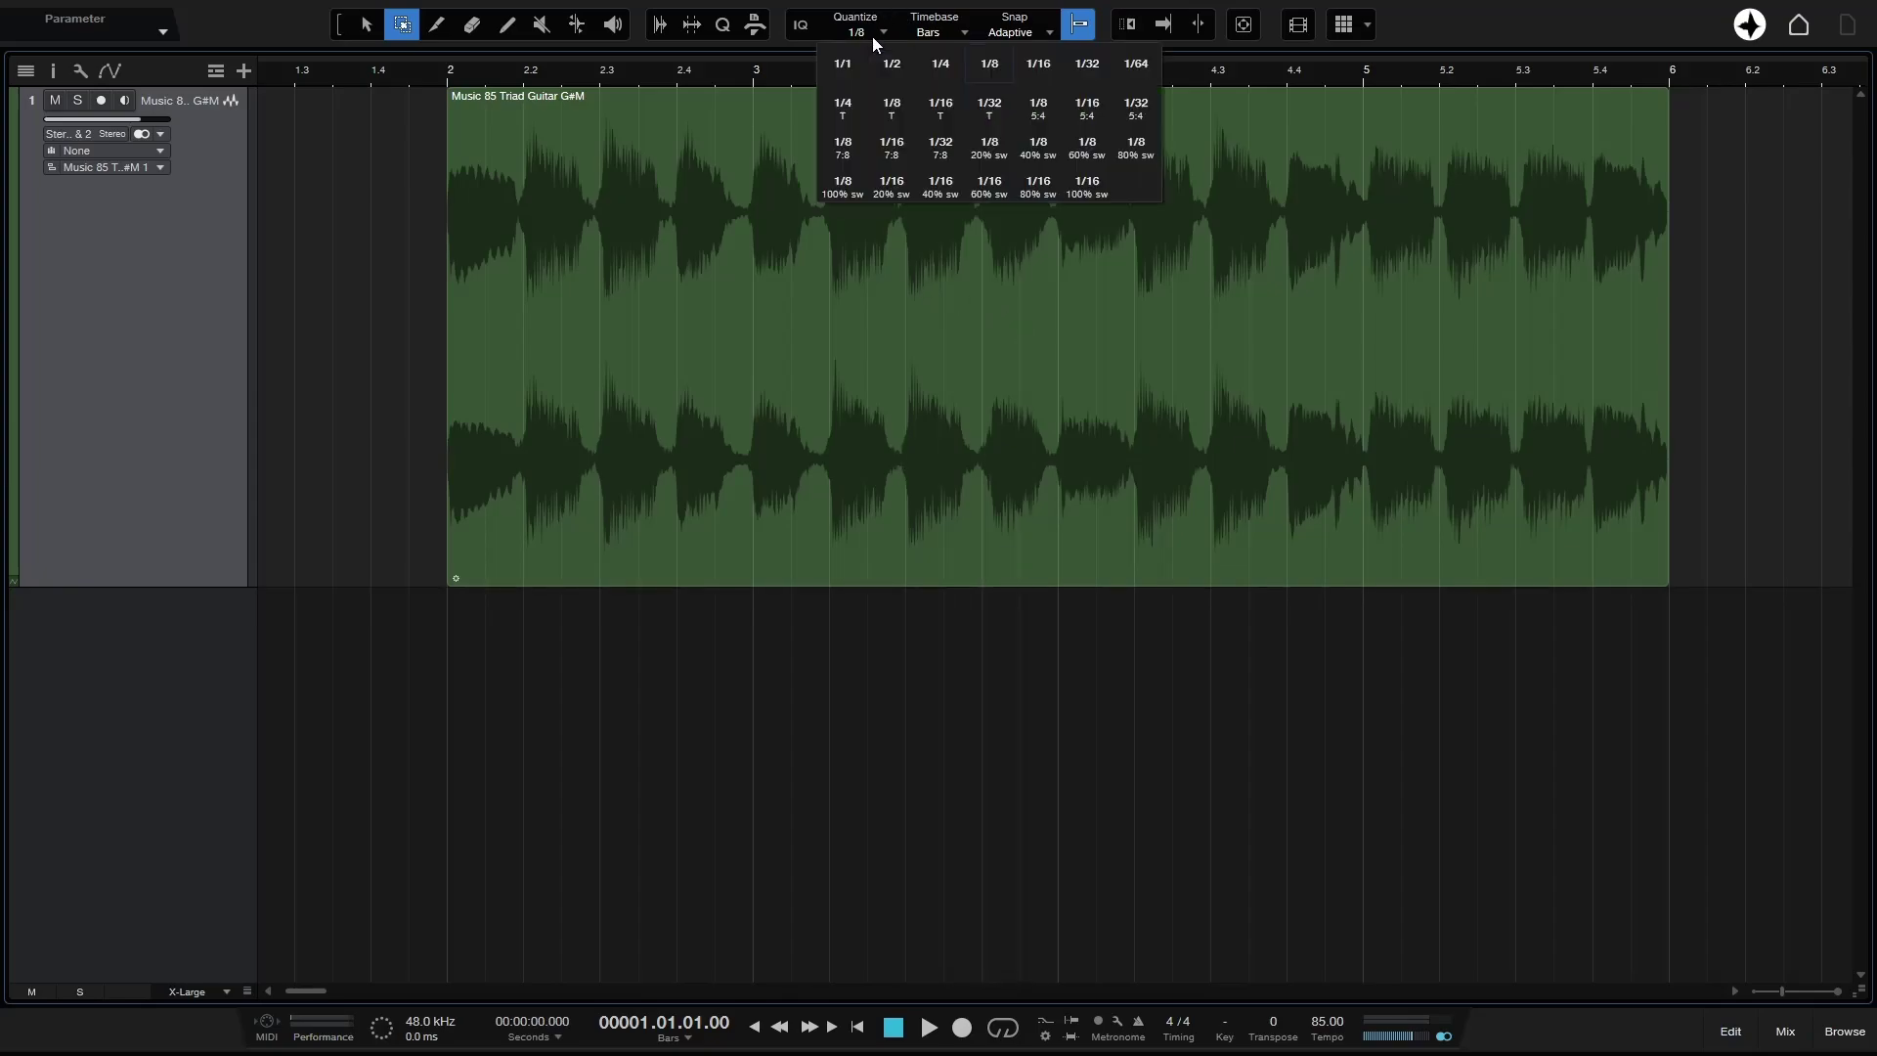
left_click(936, 67)
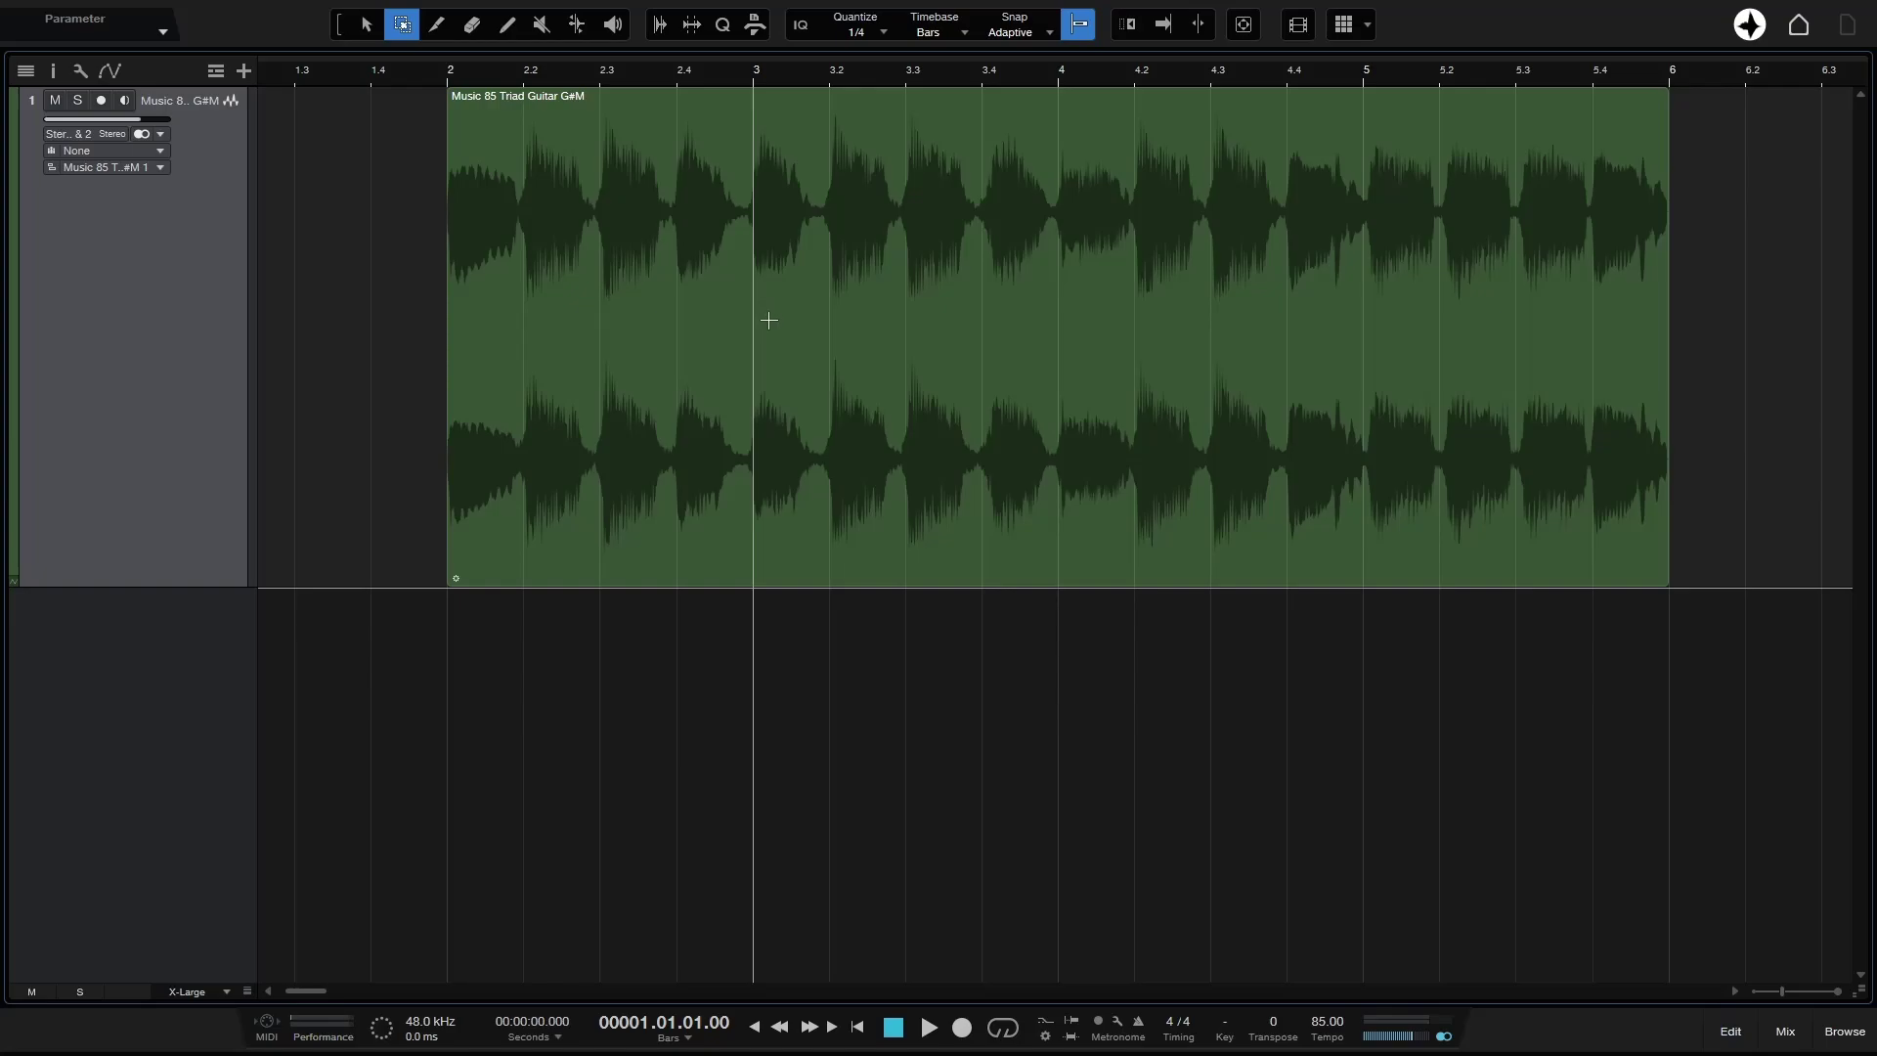
Step: Select the range from bar 3 to bar 4 in the guitar event, delete it and undo the deletion
left_click_drag(763, 332, 1058, 364)
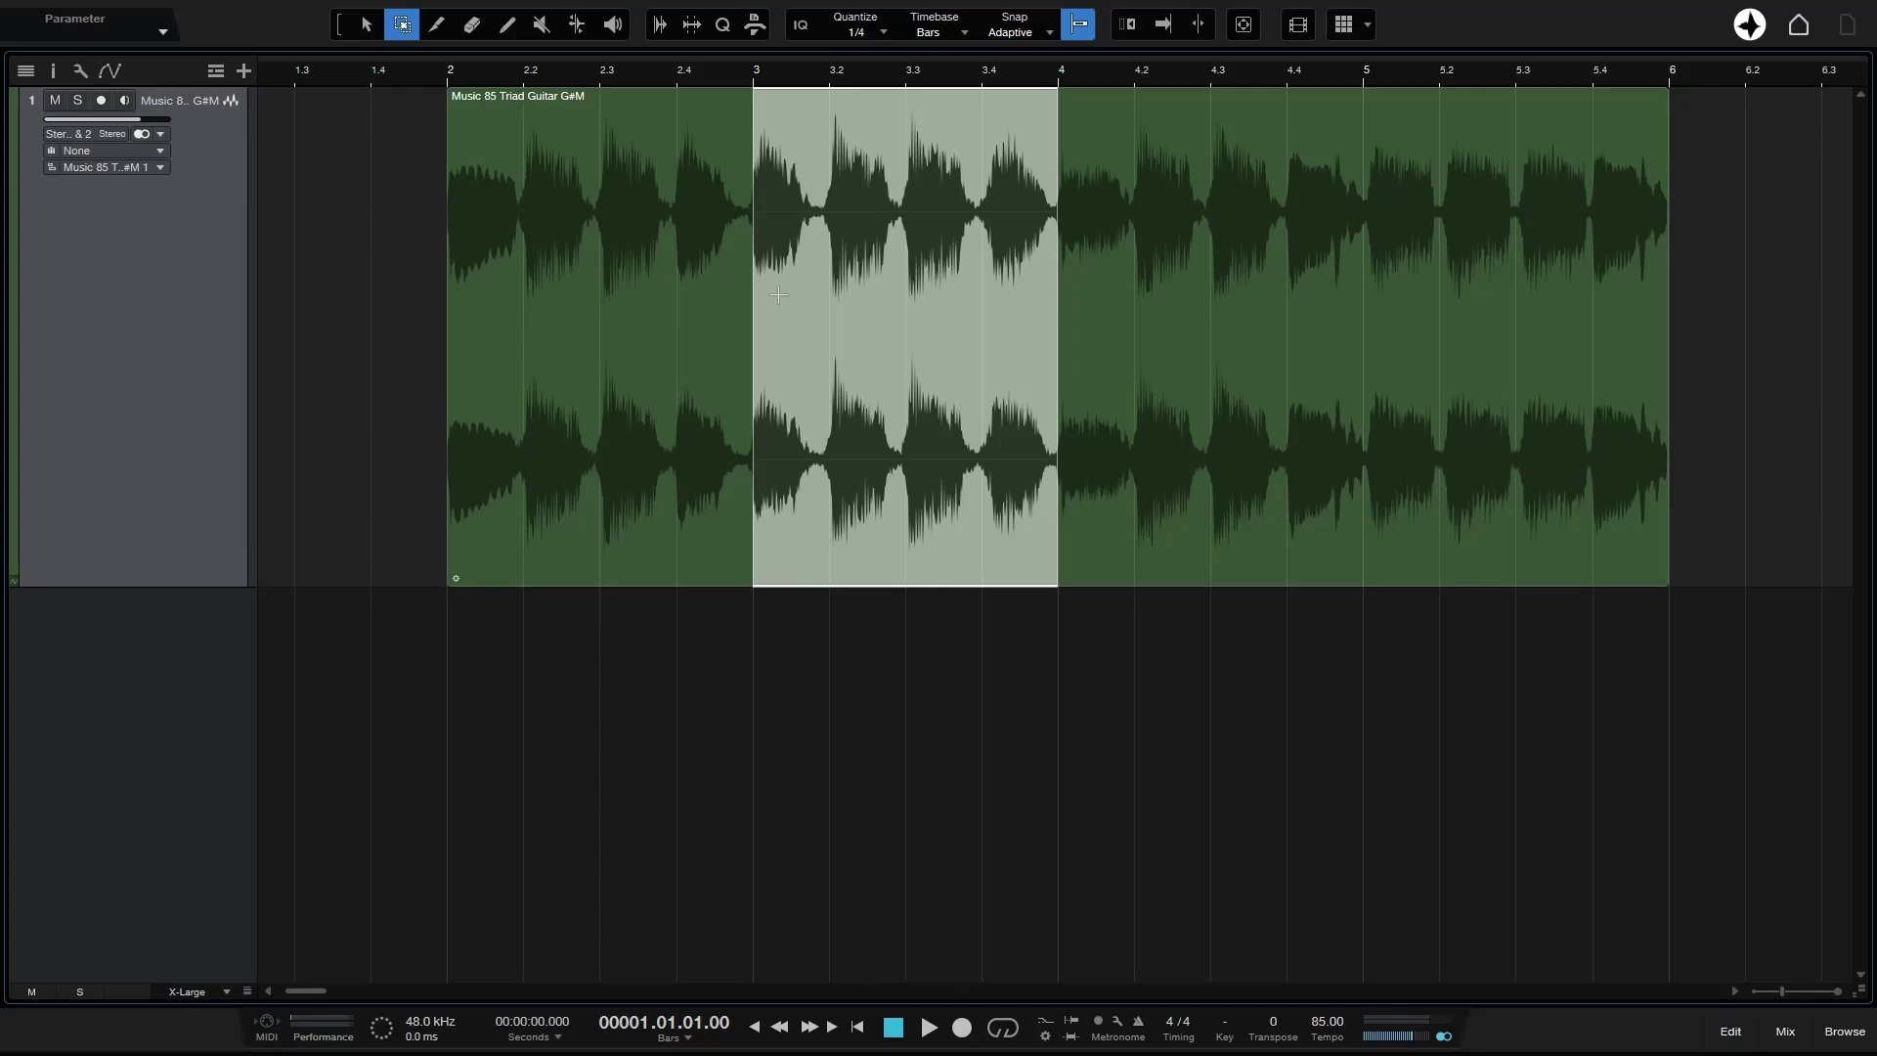
key("Delete")
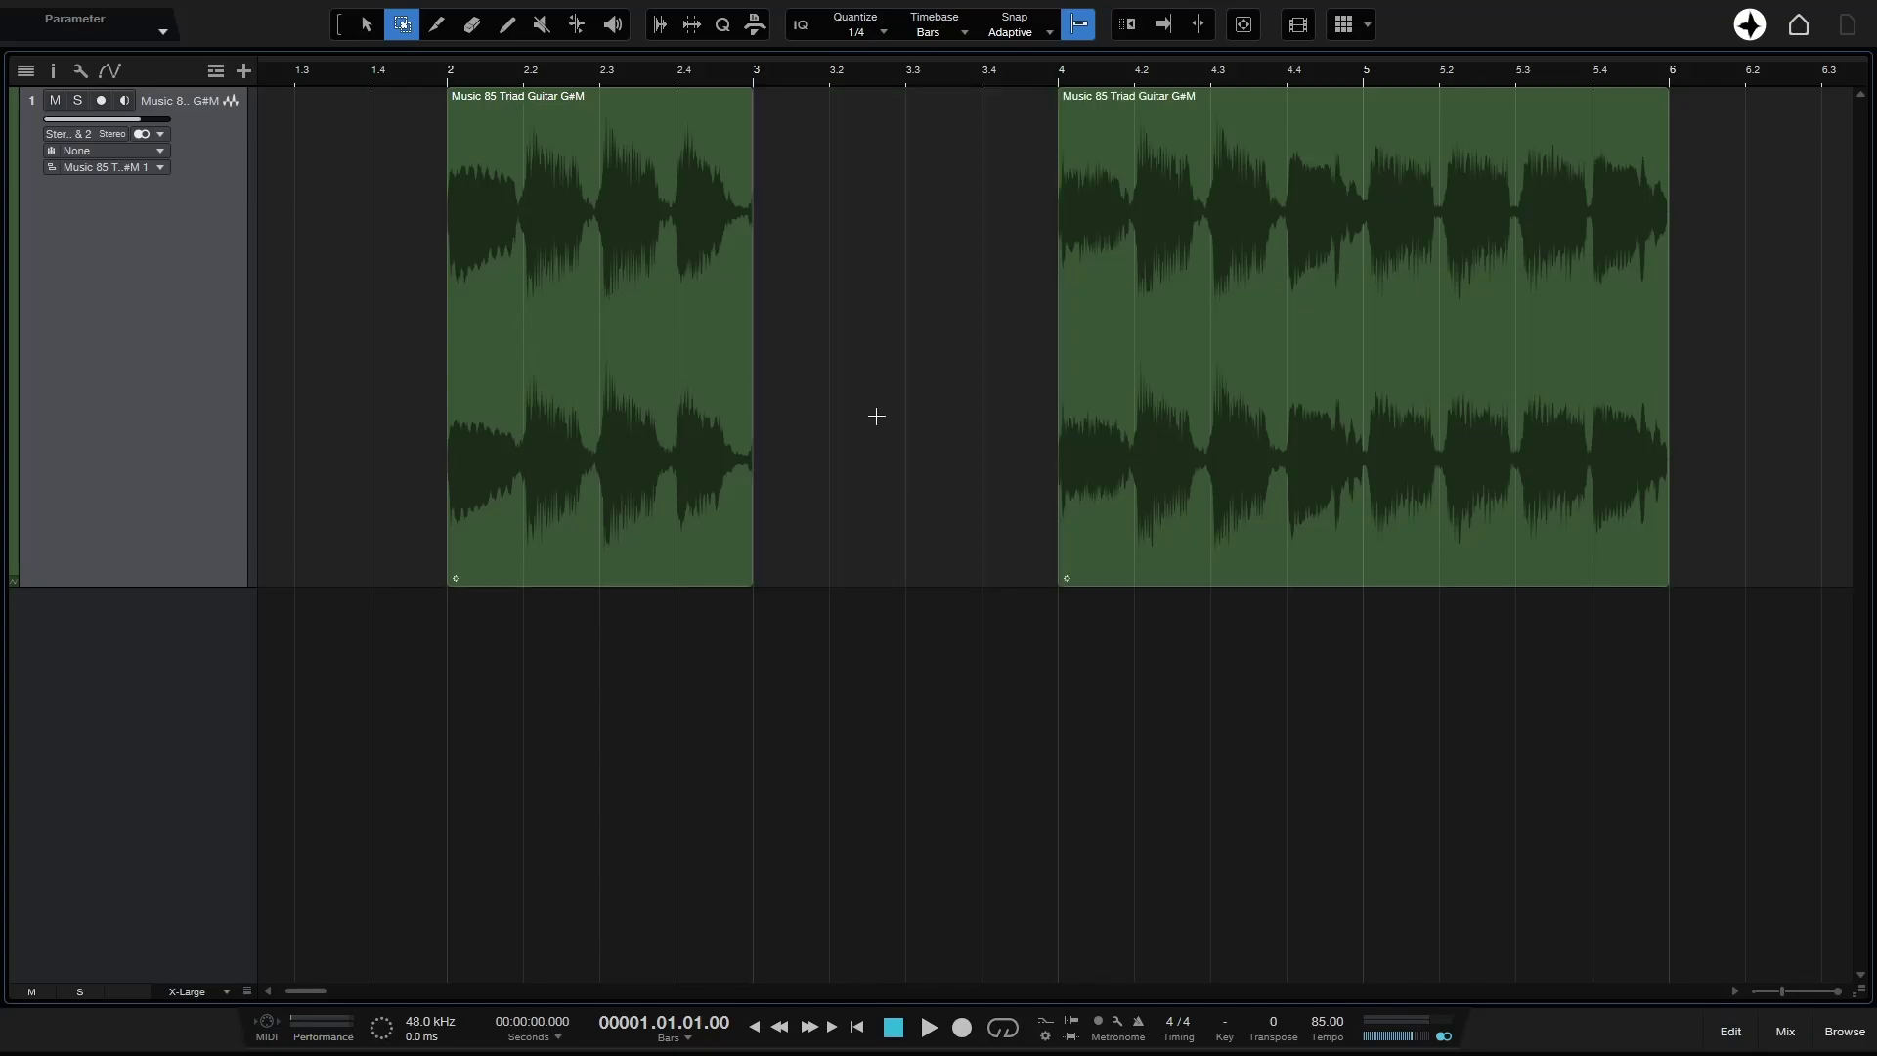
key("ctrl+z")
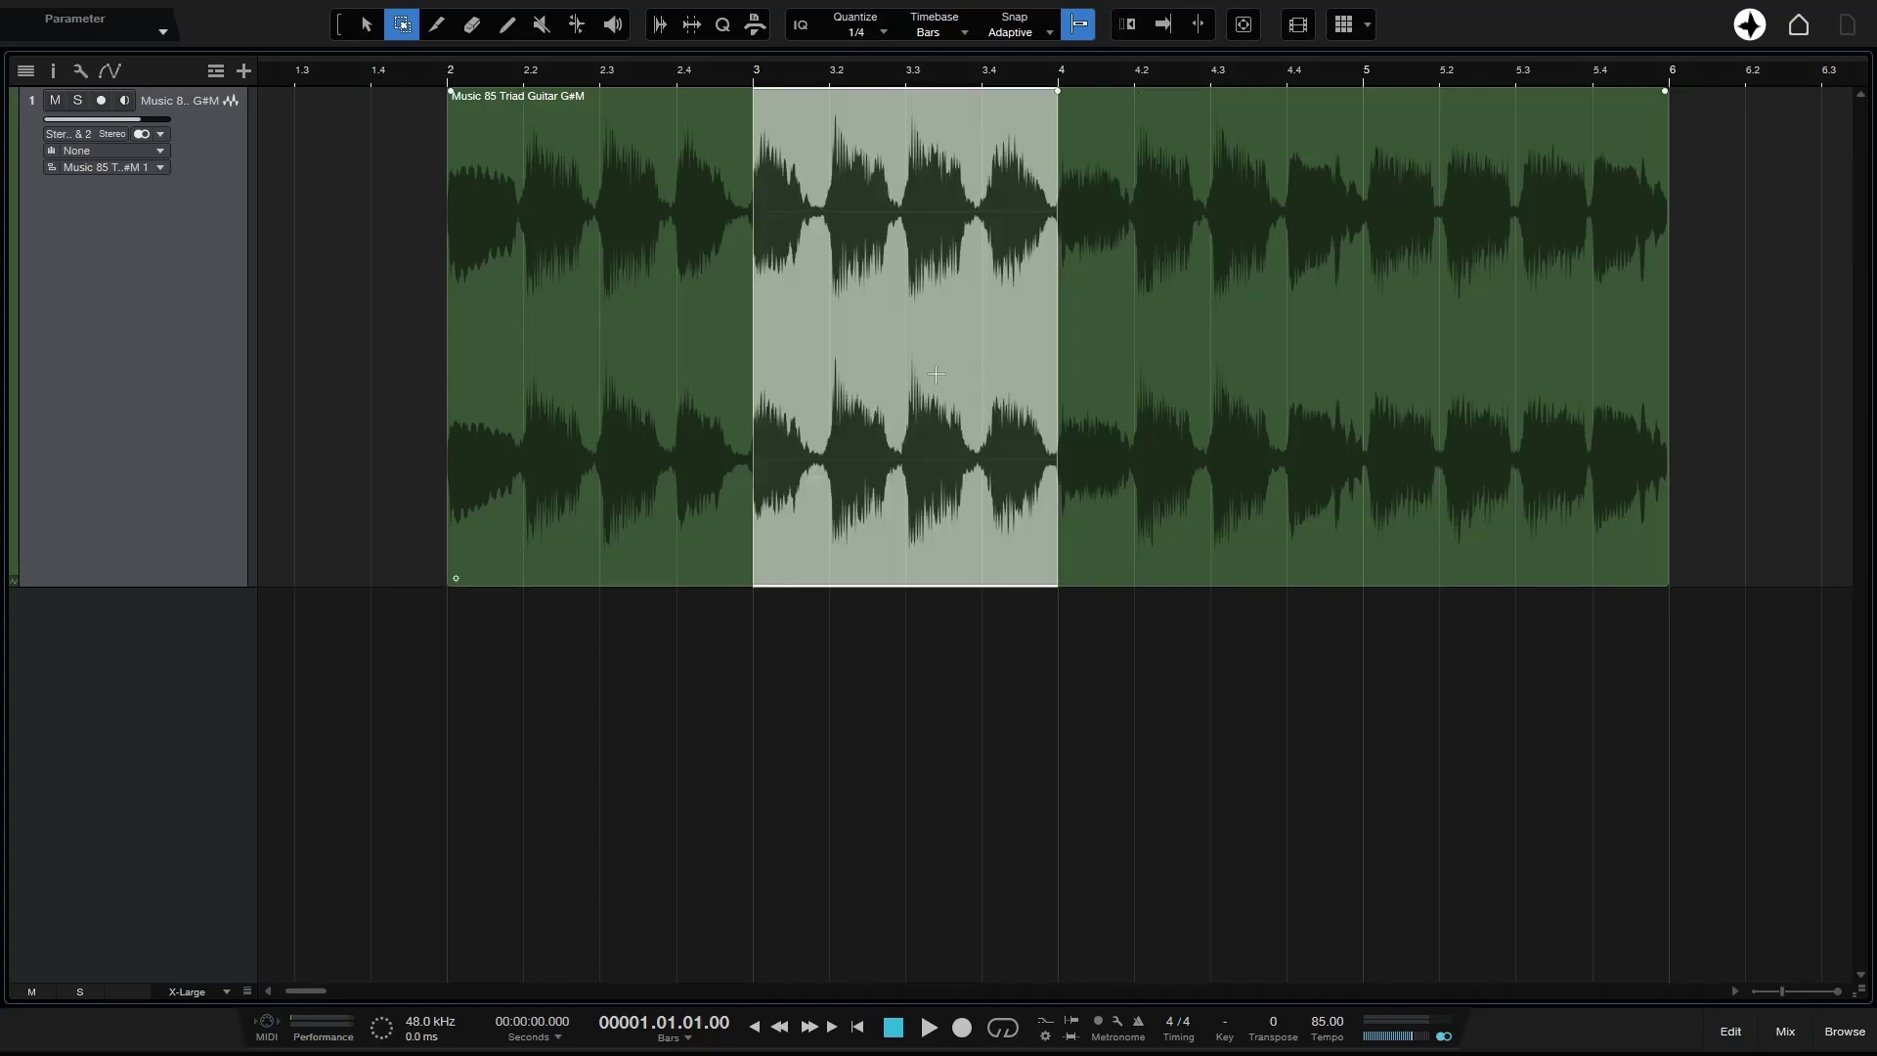
Step: Move the selected one-bar range with the Arrow tool past the end of the guitar loop, just after bar 6, and undo the move
key("1")
left_click_drag(896, 460, 1834, 397)
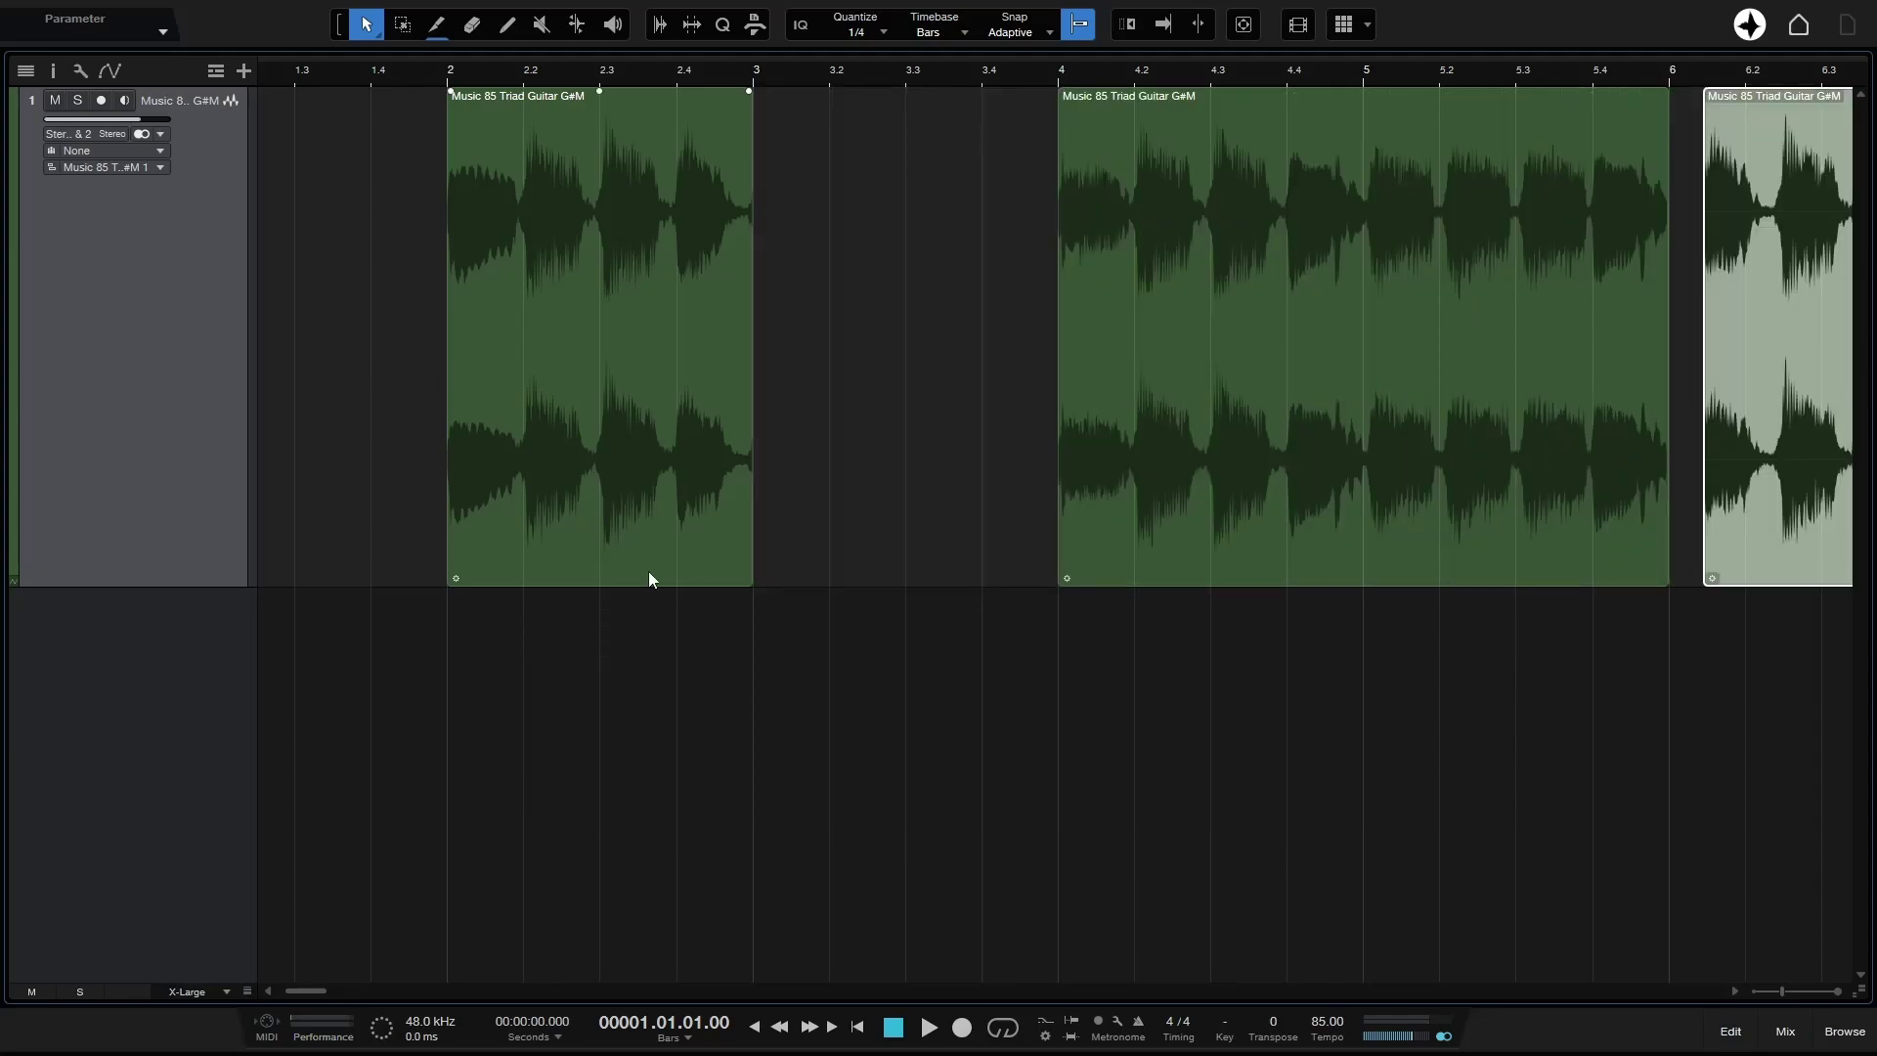
key("ctrl+z")
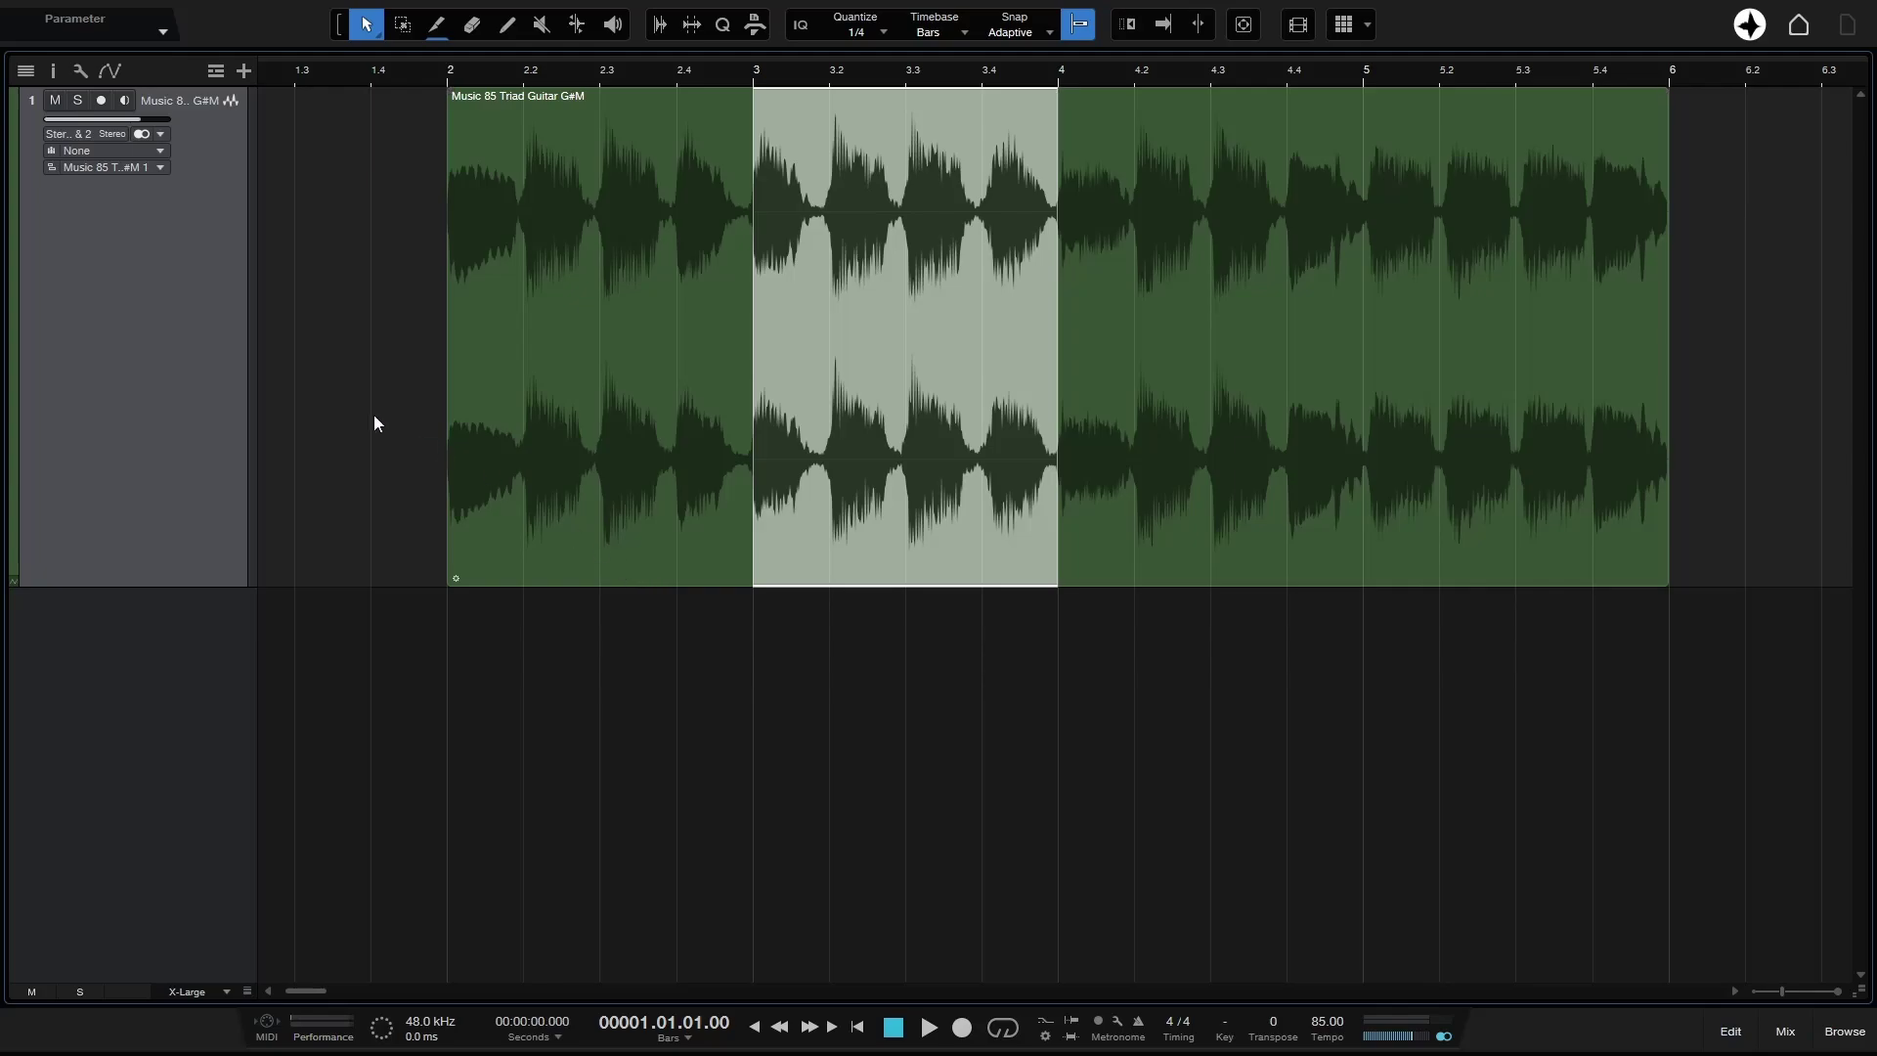
Step: Clear the selection and split the guitar event with the Split tool at bar 4, beat 3.2 and beat 2.4
left_click(313, 411)
key("3")
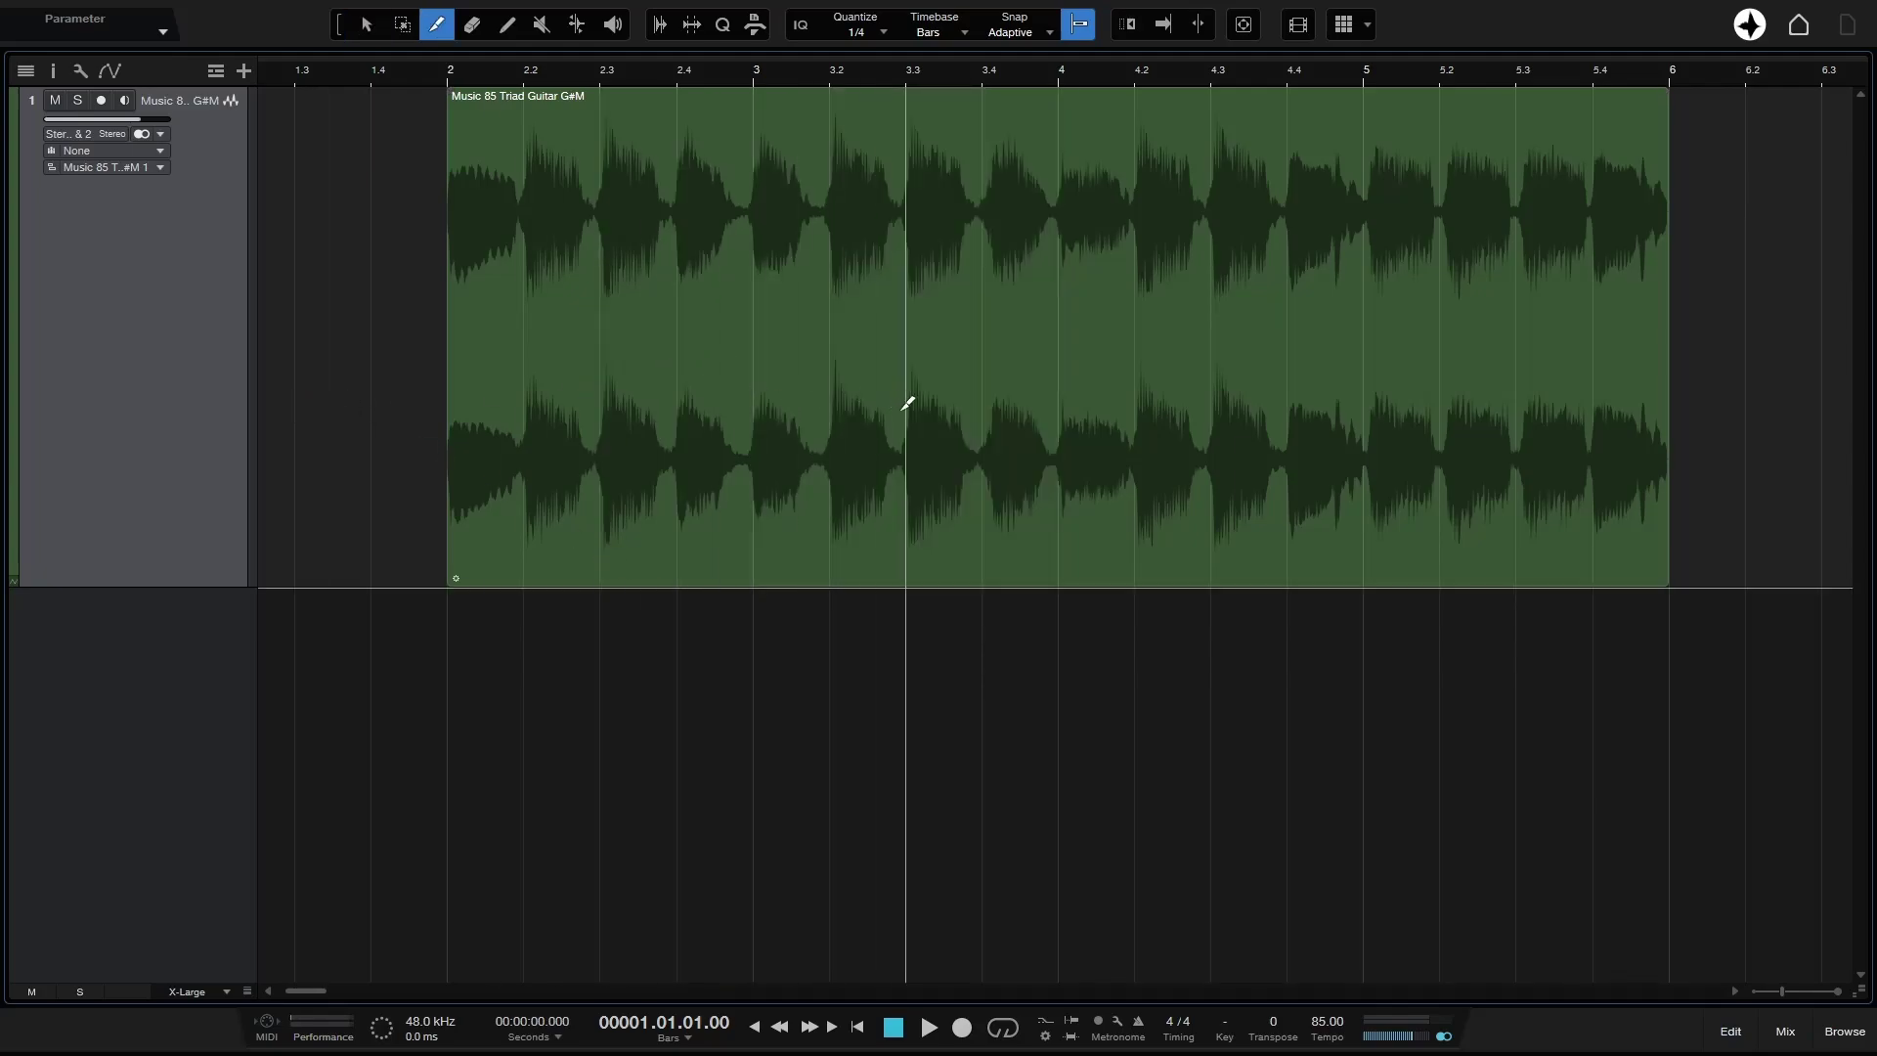
left_click(1061, 411)
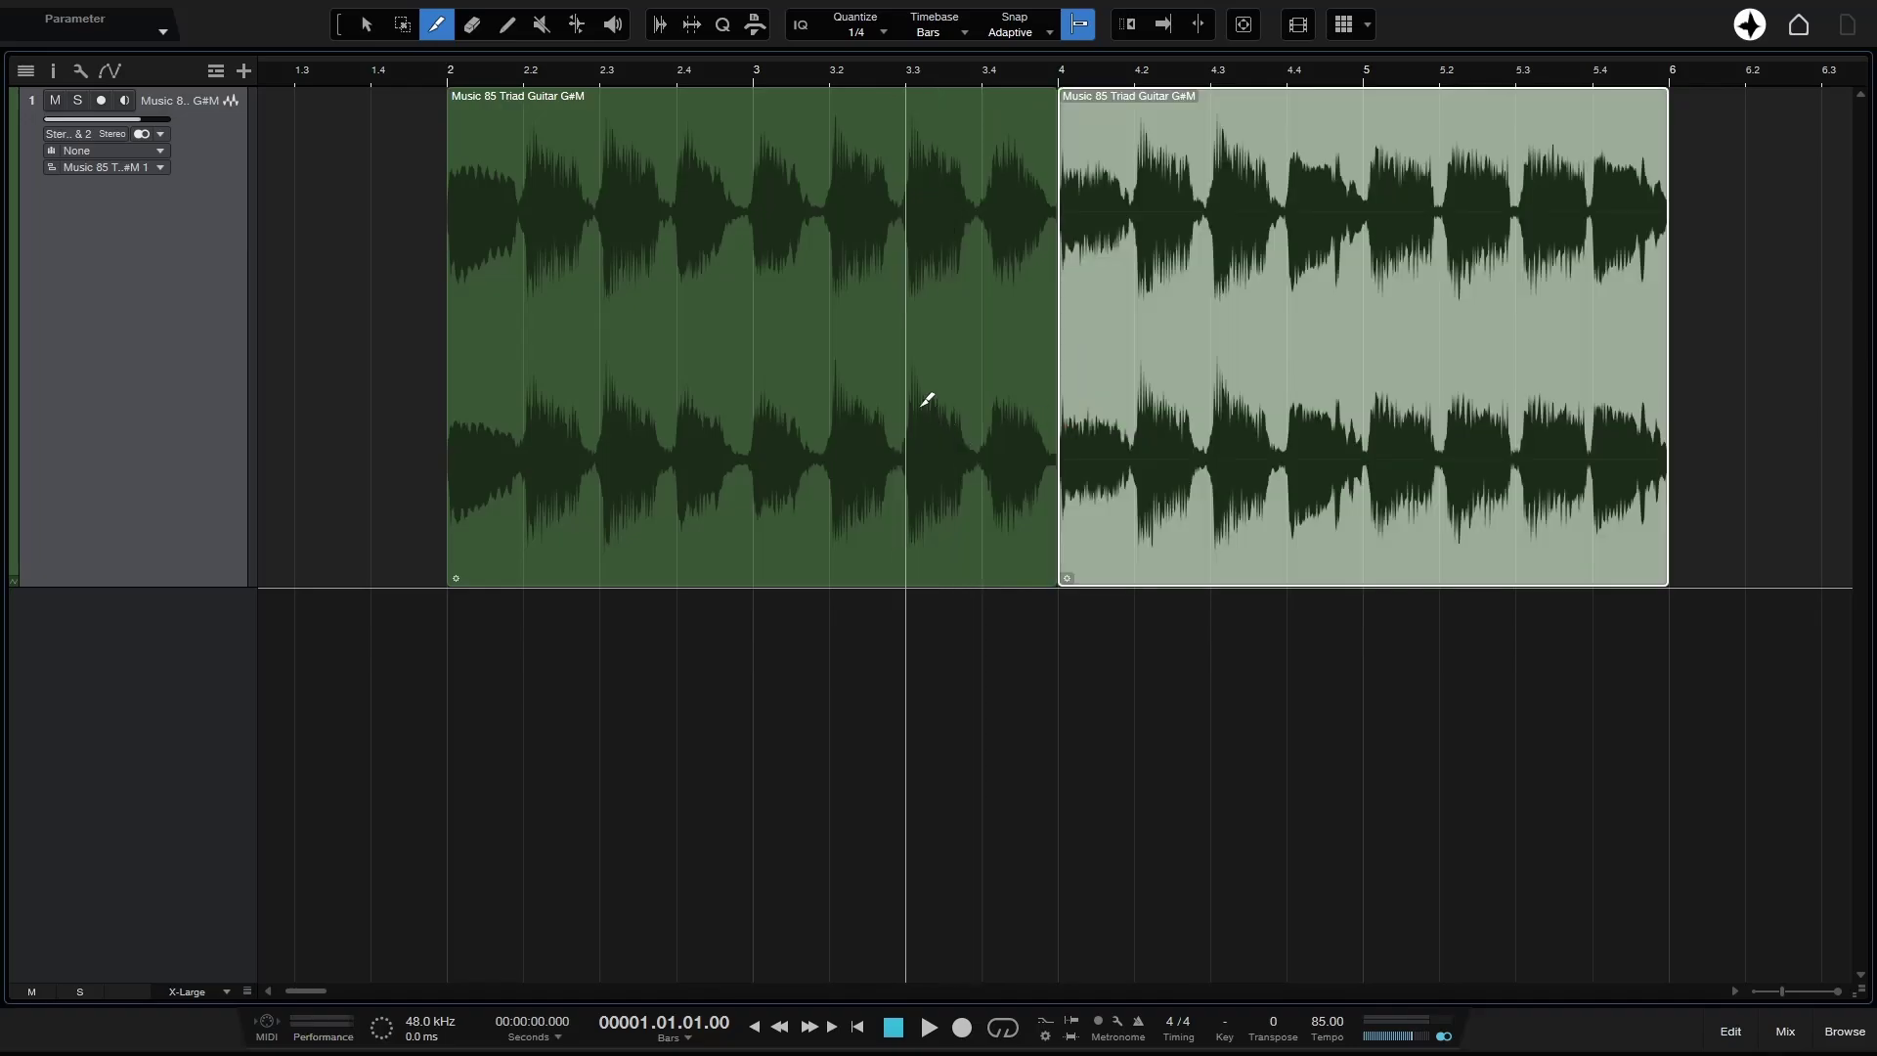
left_click(849, 388)
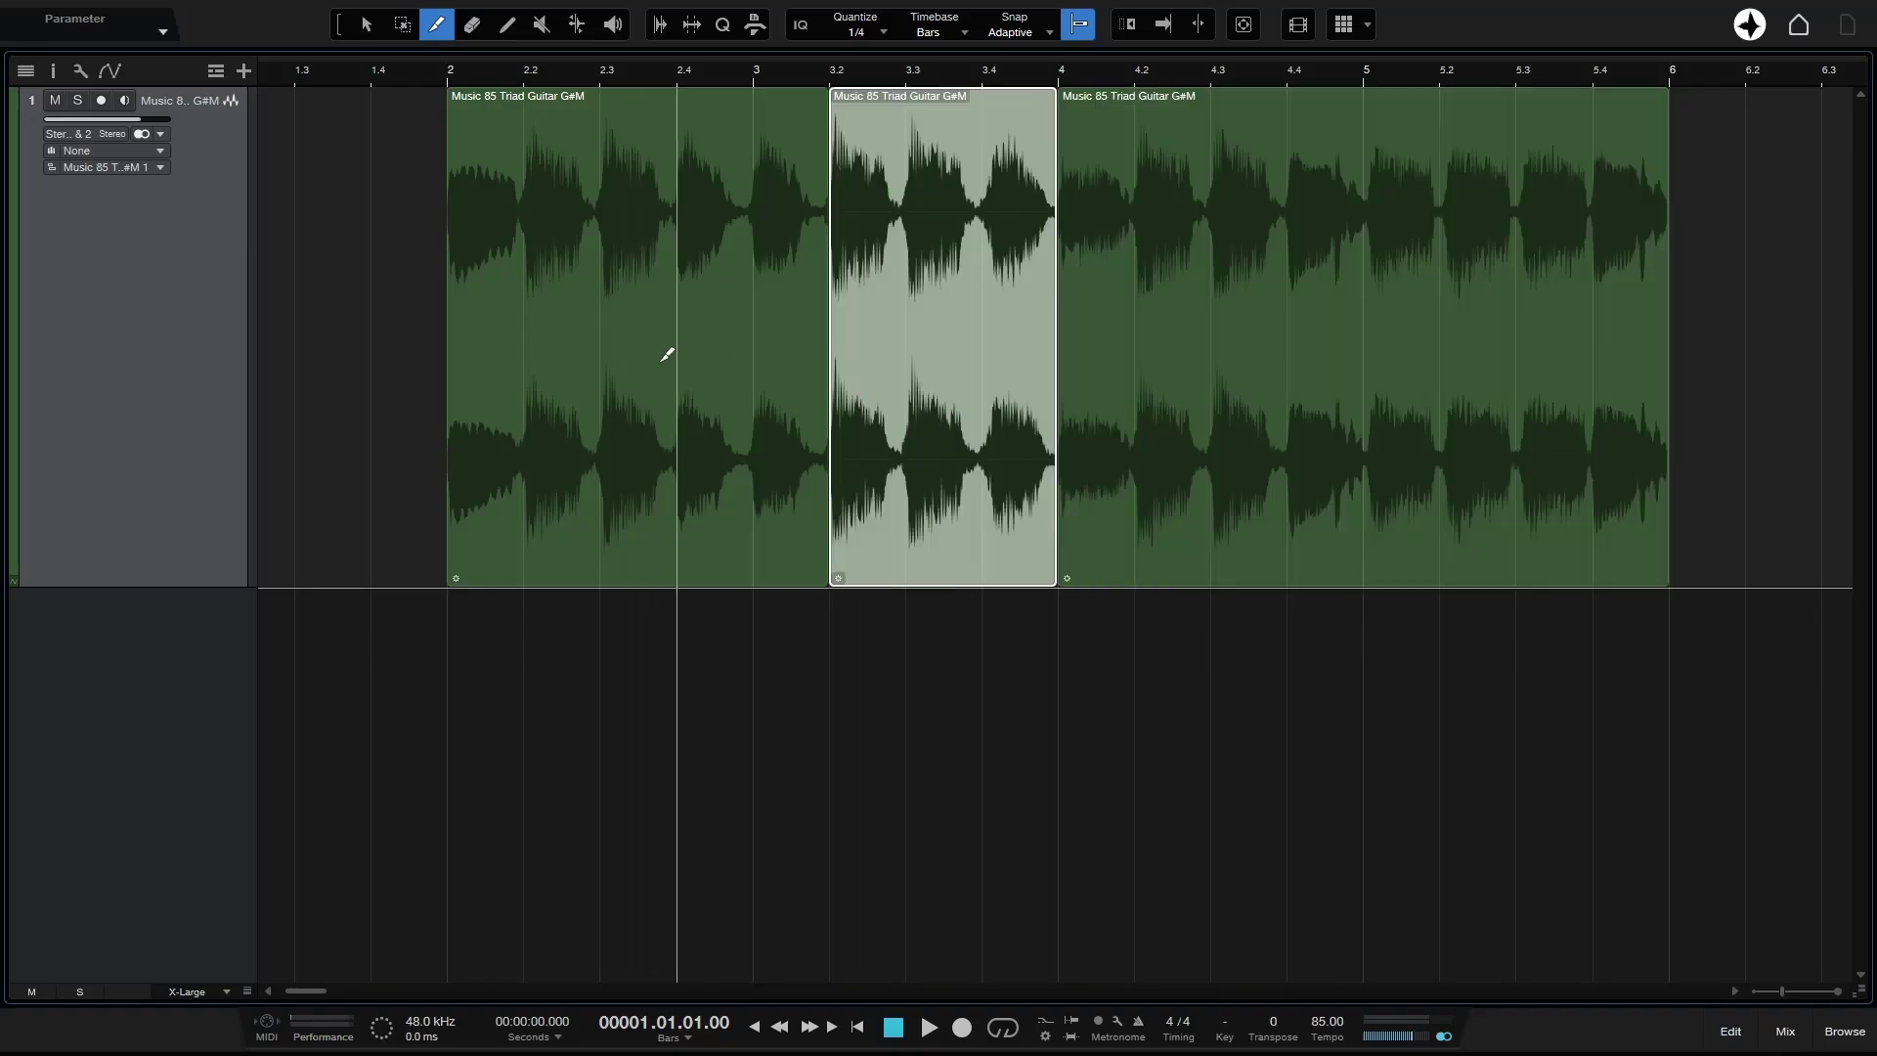
left_click(668, 362)
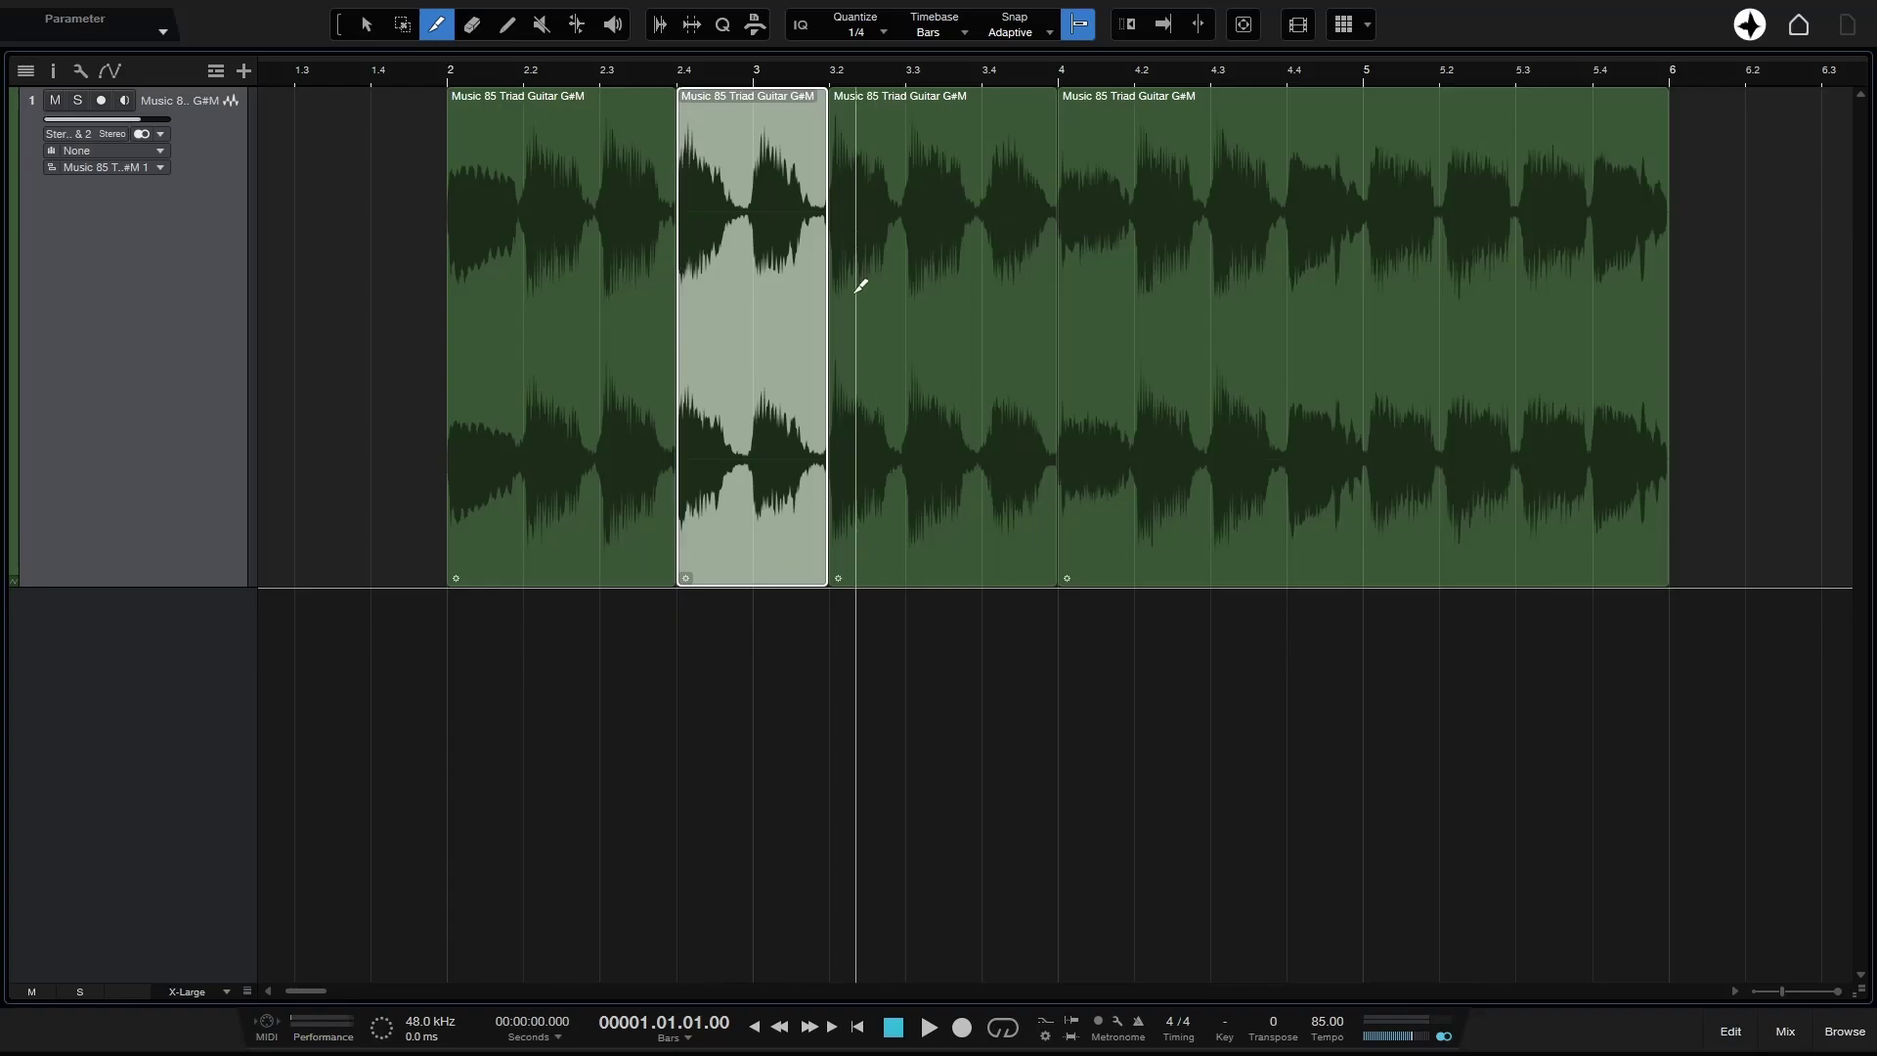
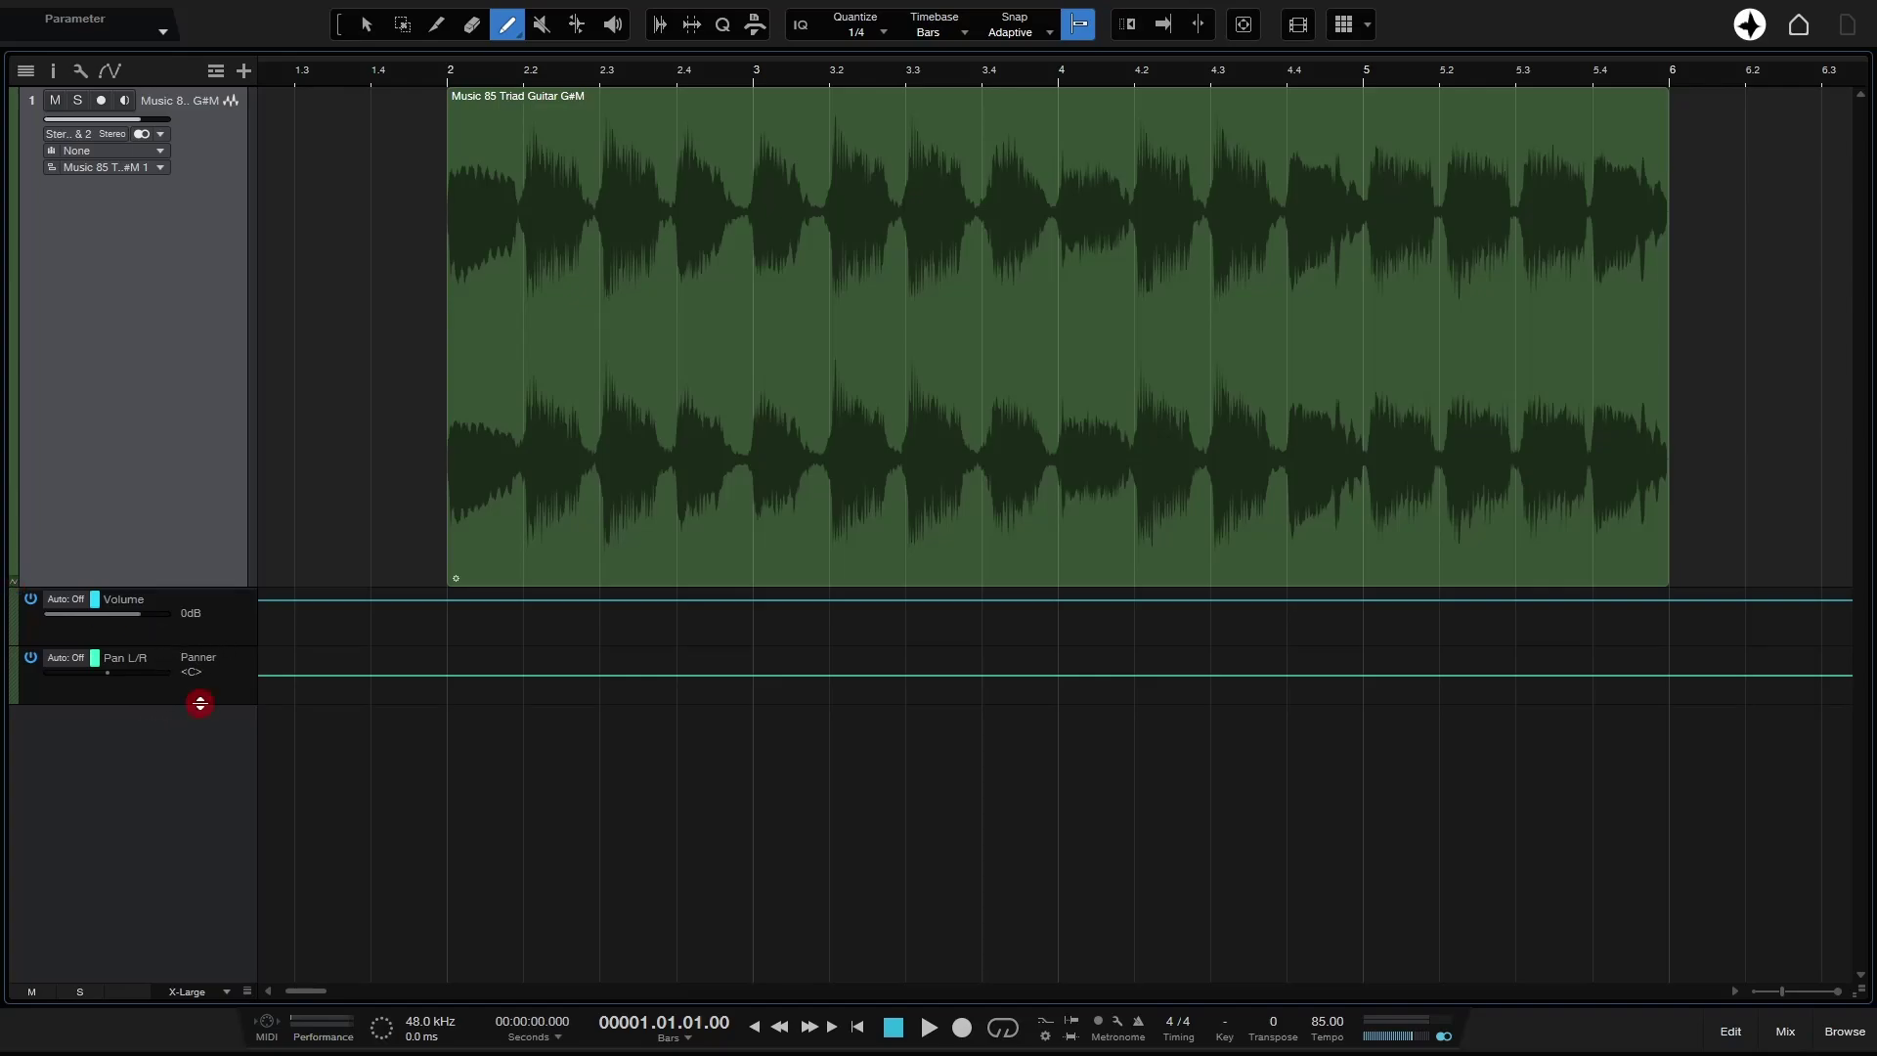
Step: Enlarge the pan automation lane, draw a freehand pan curve from bar 2 to bar 6, and undo the curve
left_click_drag(201, 703, 193, 929)
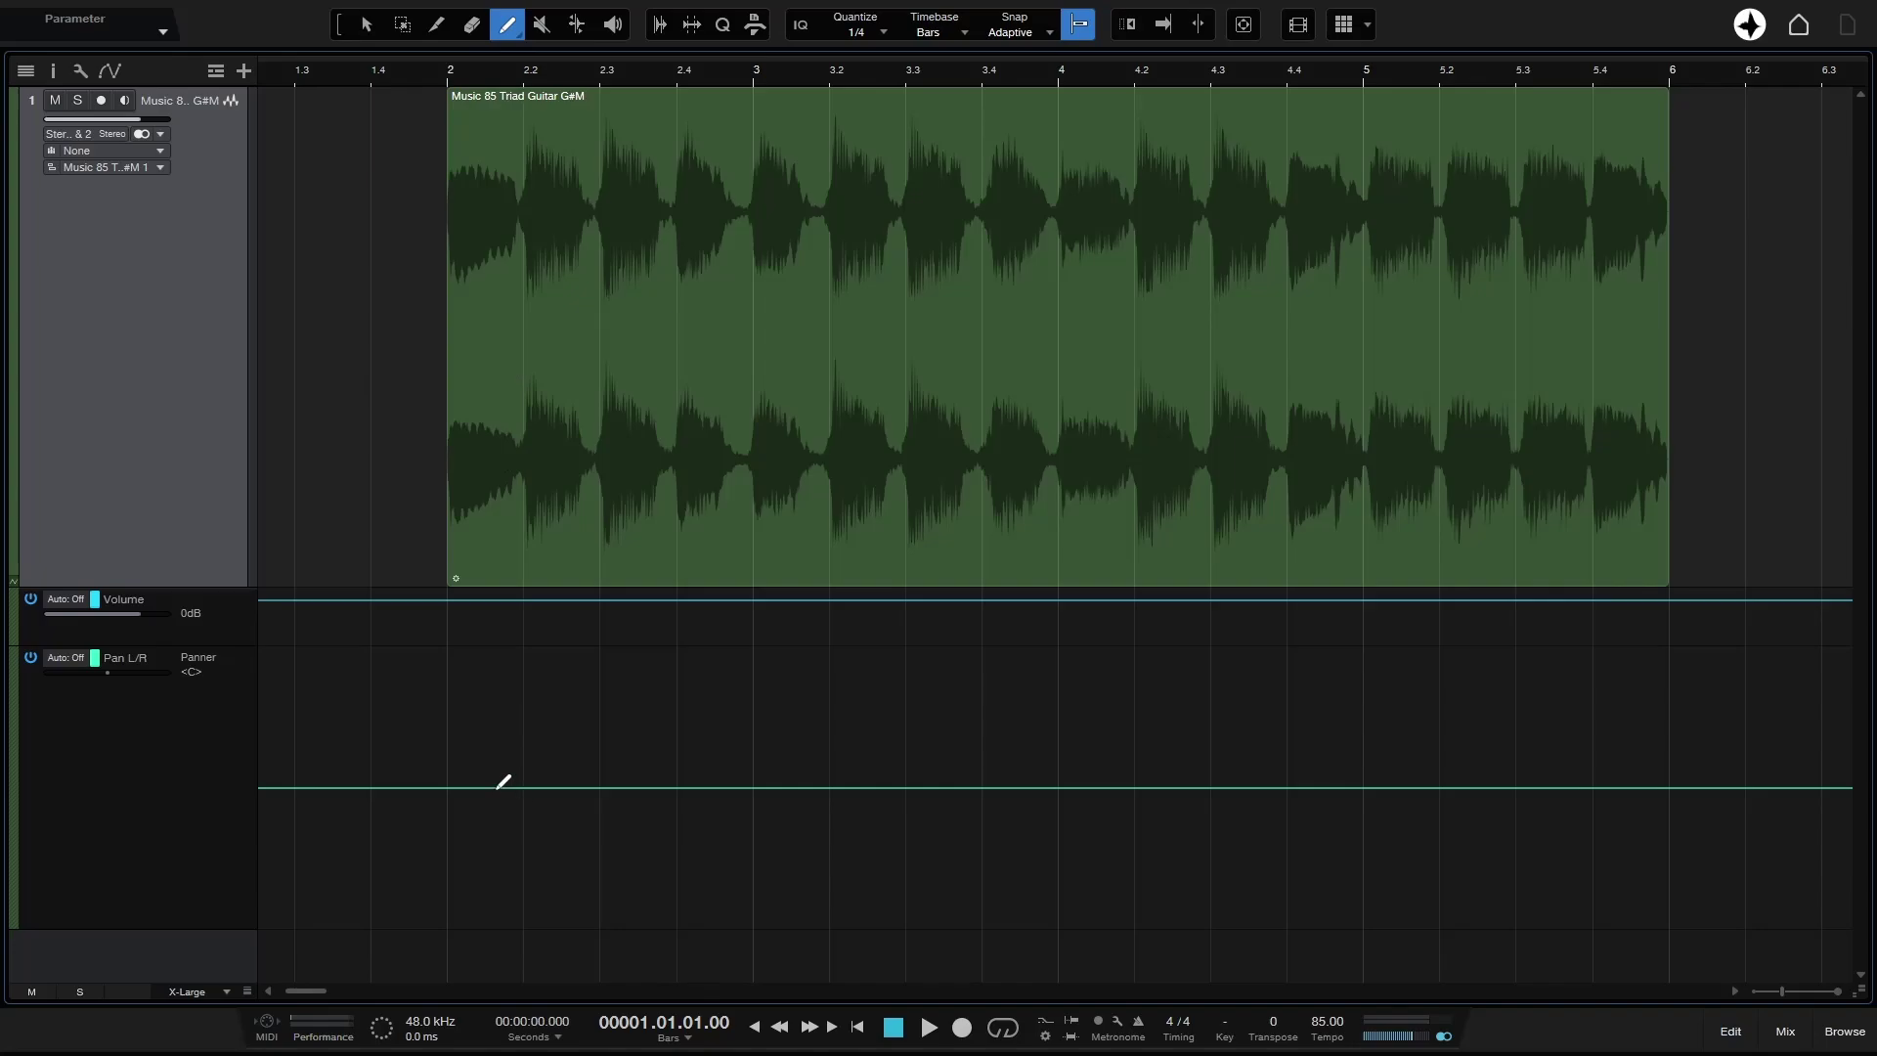
mouse_move(497, 789)
left_mouse_down()
mouse_move(778, 733)
mouse_move(918, 735)
mouse_move(968, 791)
mouse_move(1149, 840)
mouse_move(1467, 709)
mouse_move(1639, 854)
mouse_move(1521, 727)
mouse_move(1442, 710)
mouse_move(1274, 704)
mouse_move(997, 847)
mouse_move(907, 857)
mouse_move(730, 701)
mouse_move(665, 678)
mouse_move(532, 694)
mouse_move(473, 720)
mouse_move(441, 775)
mouse_move(527, 683)
left_mouse_up()
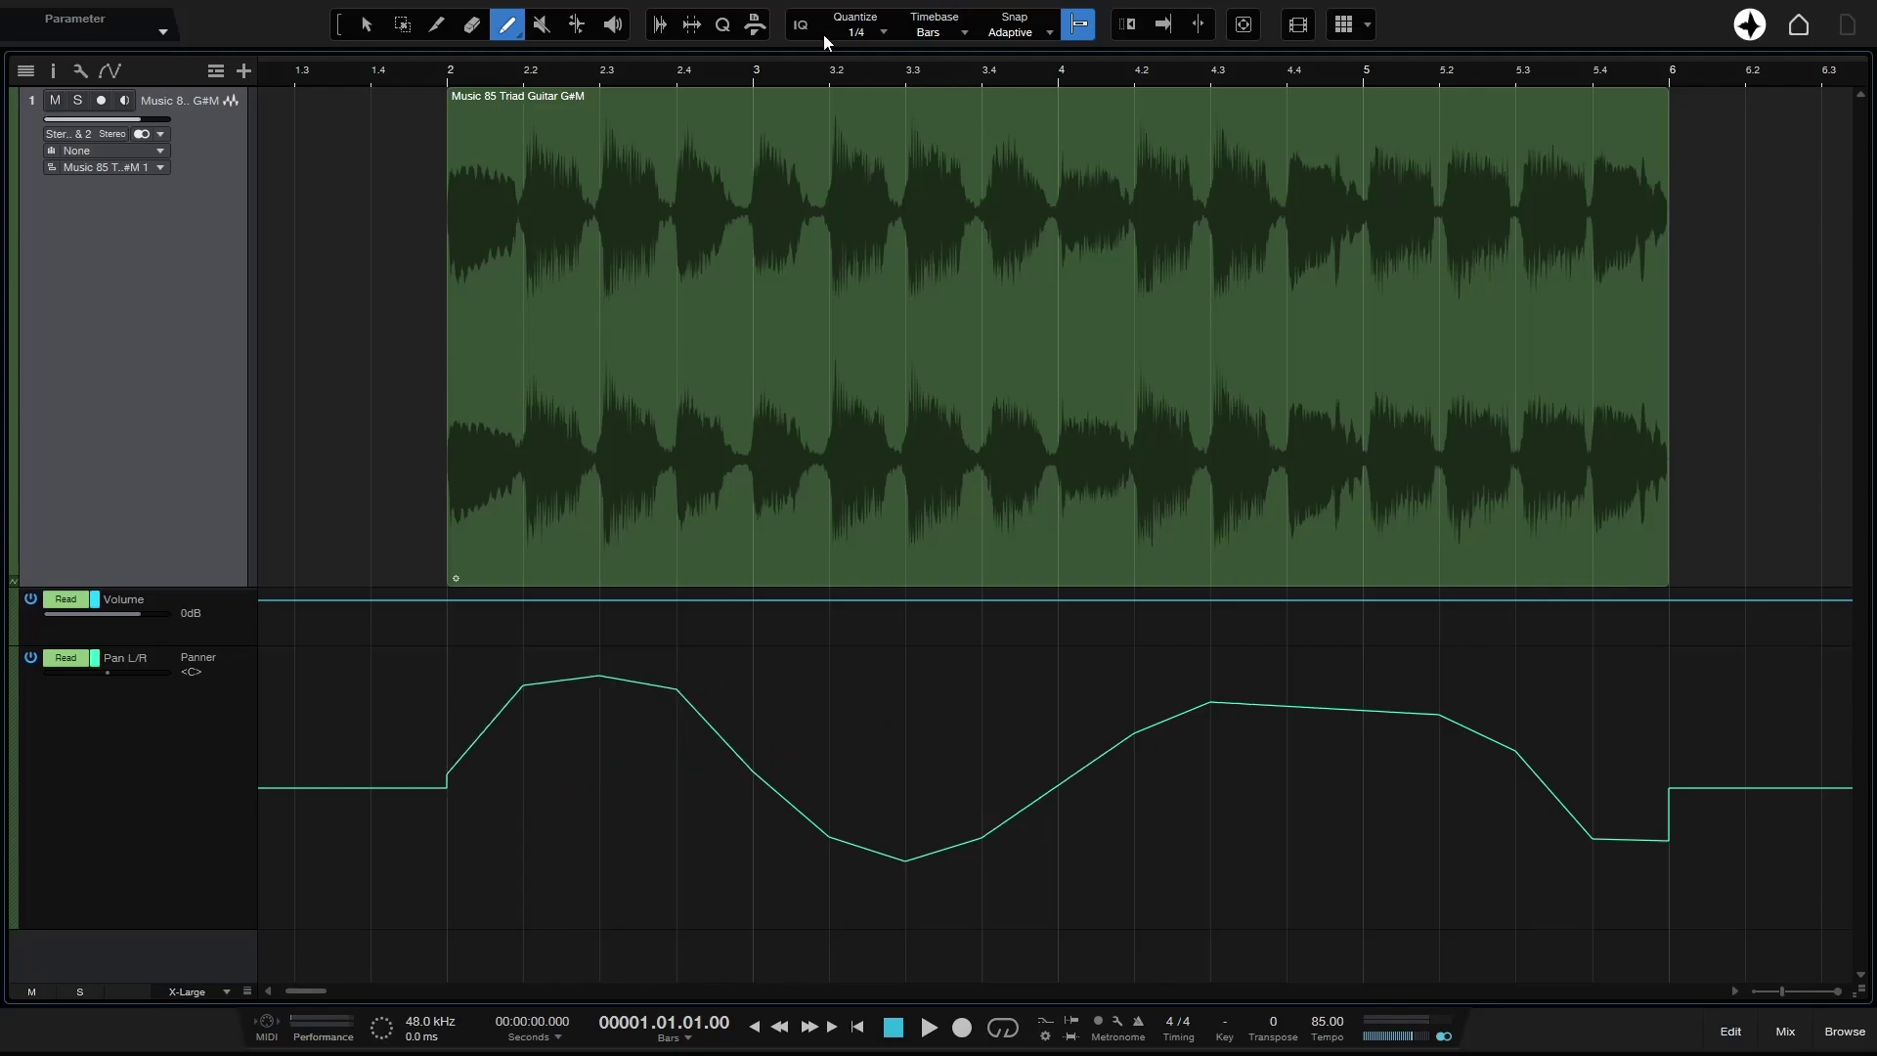
key("ctrl+z")
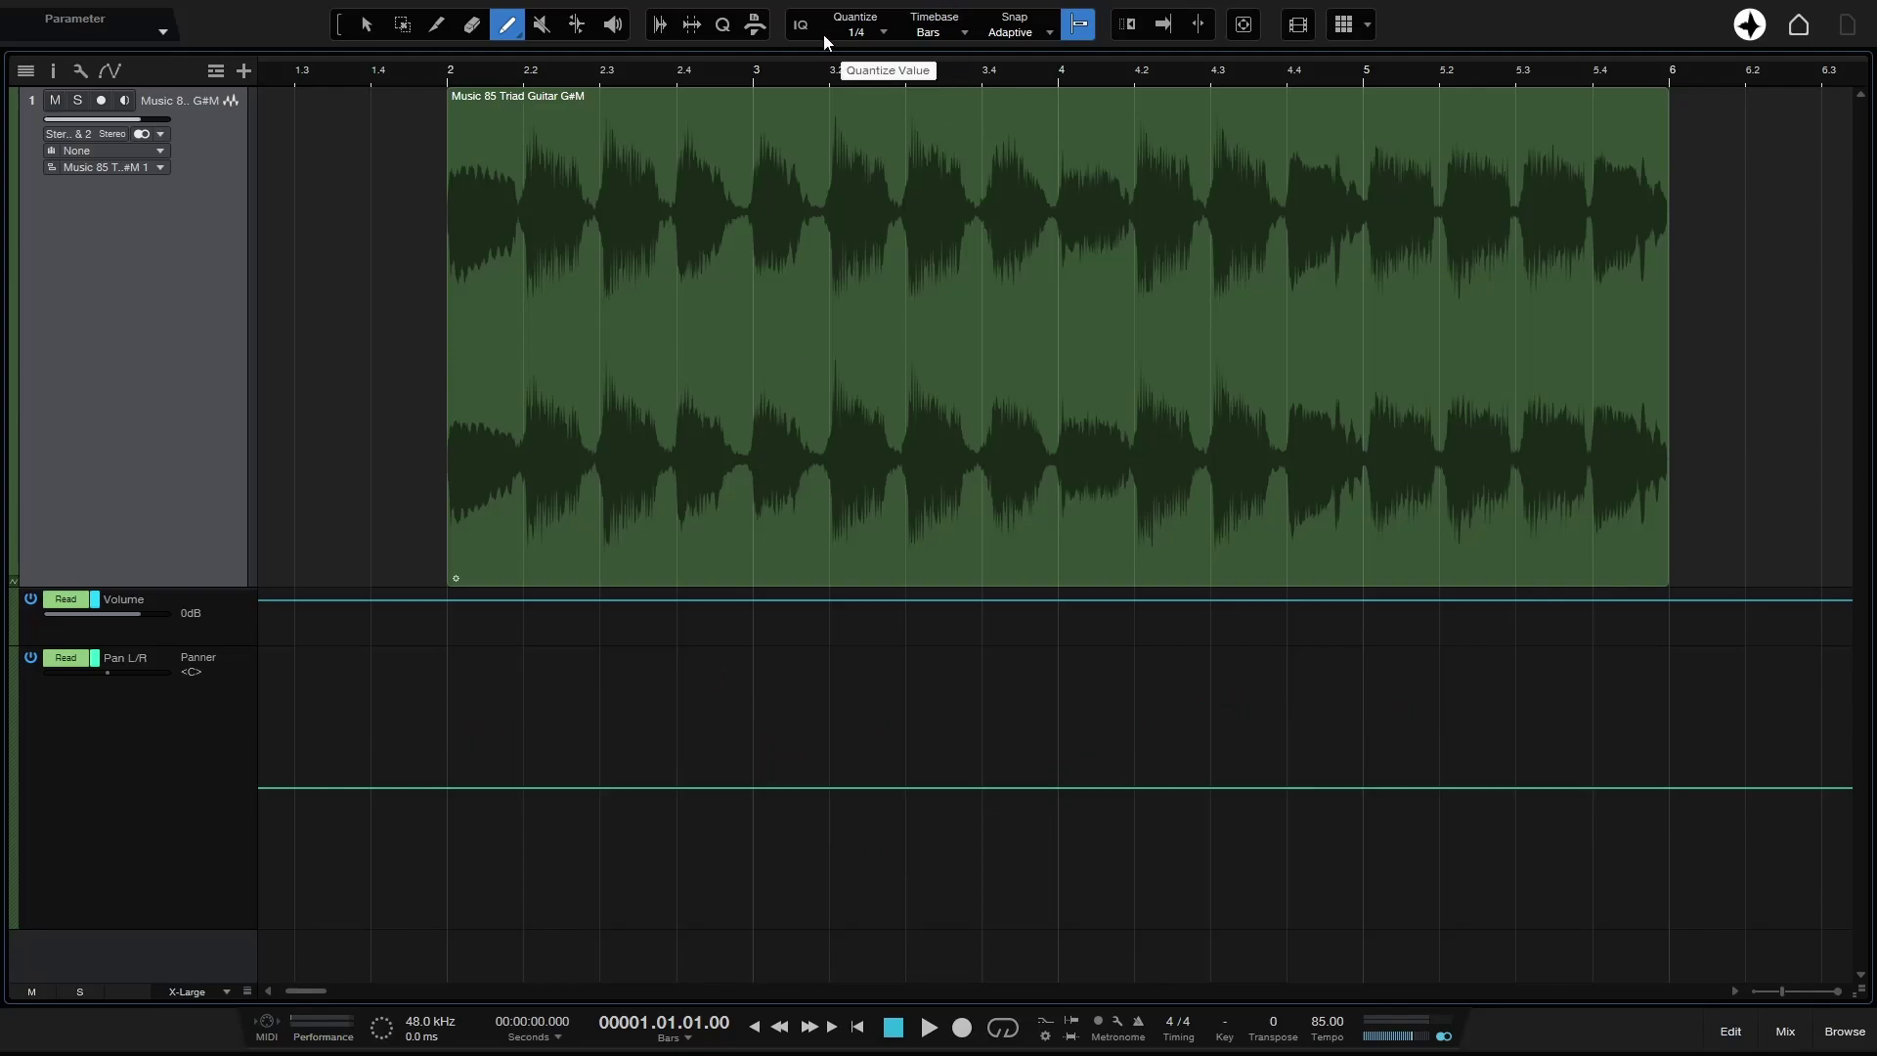
Step: Set the quantize value to 1/2, draw a freehand pan curve from bar 2 to bar 6, and undo it
left_click(865, 34)
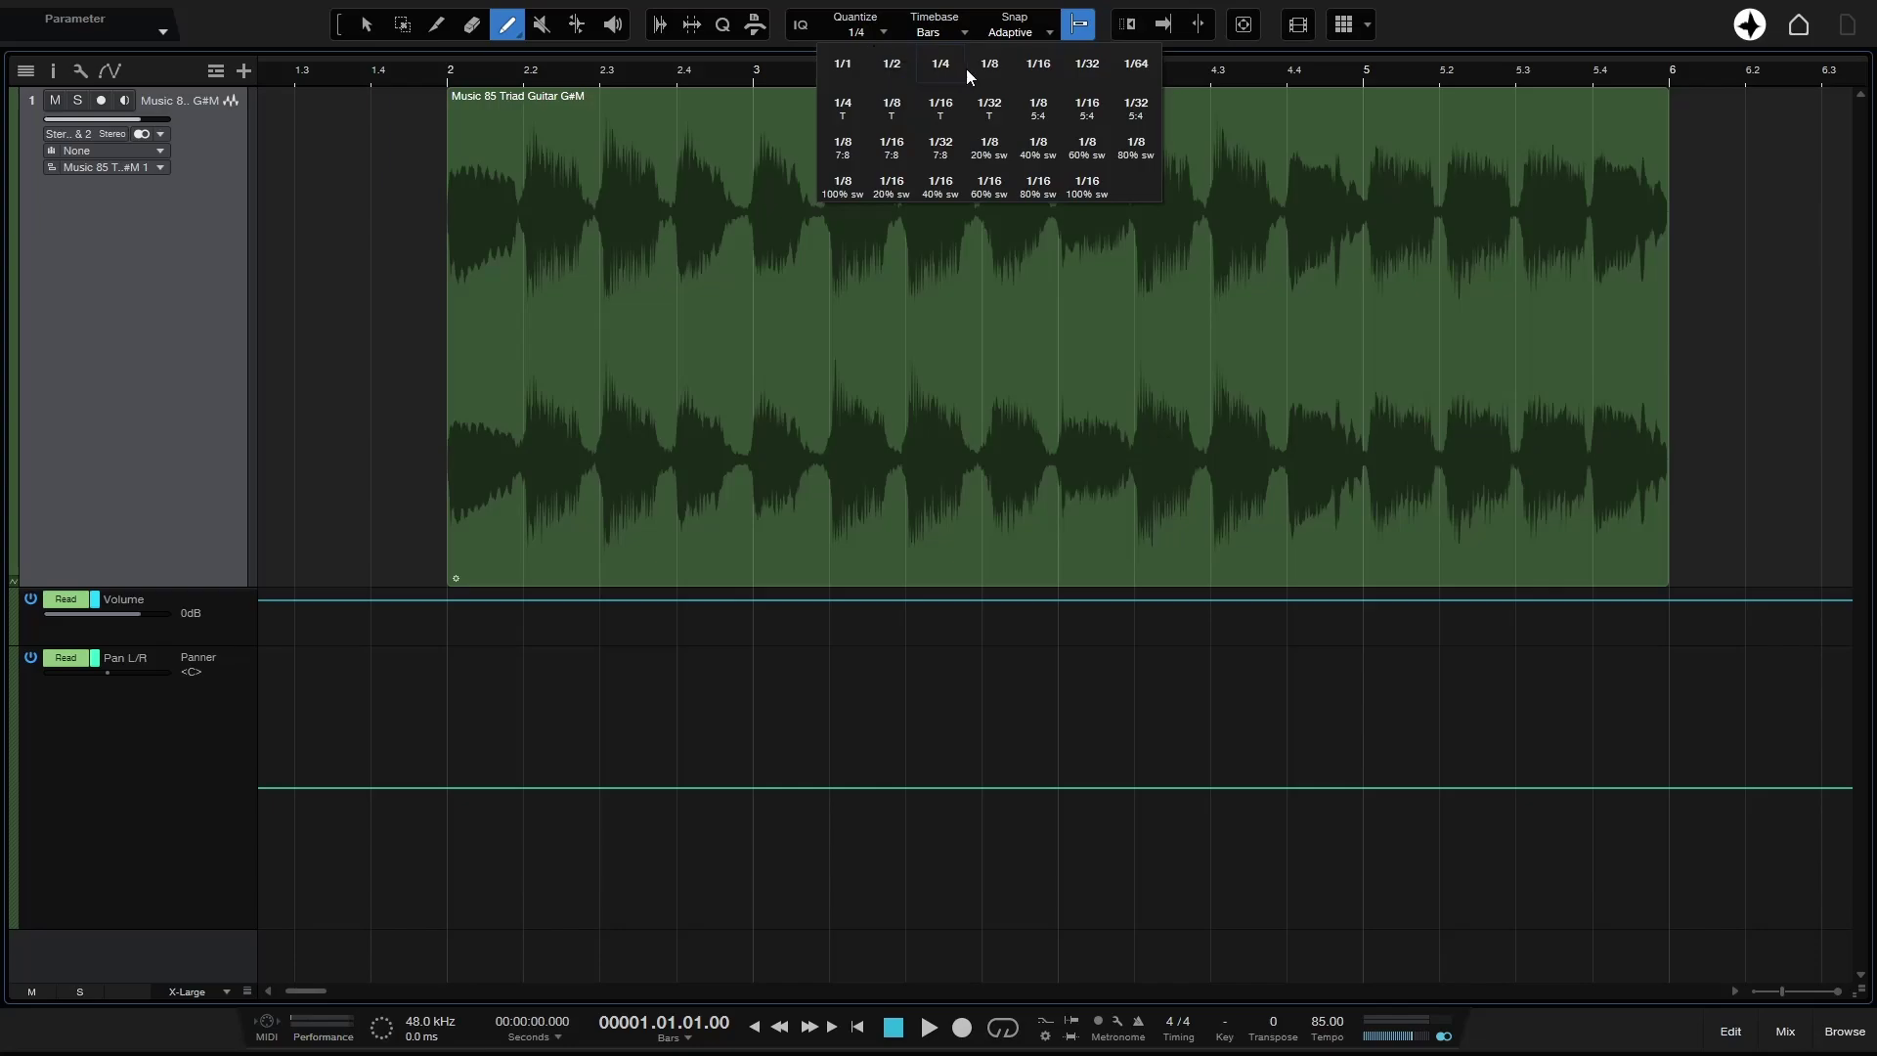
left_click(894, 66)
mouse_move(468, 732)
left_mouse_down()
mouse_move(567, 669)
mouse_move(733, 656)
left_mouse_up()
mouse_move(844, 733)
left_mouse_down()
mouse_move(981, 743)
mouse_move(1163, 645)
mouse_move(1258, 636)
mouse_move(1405, 726)
mouse_move(1498, 752)
mouse_move(1604, 674)
left_mouse_up()
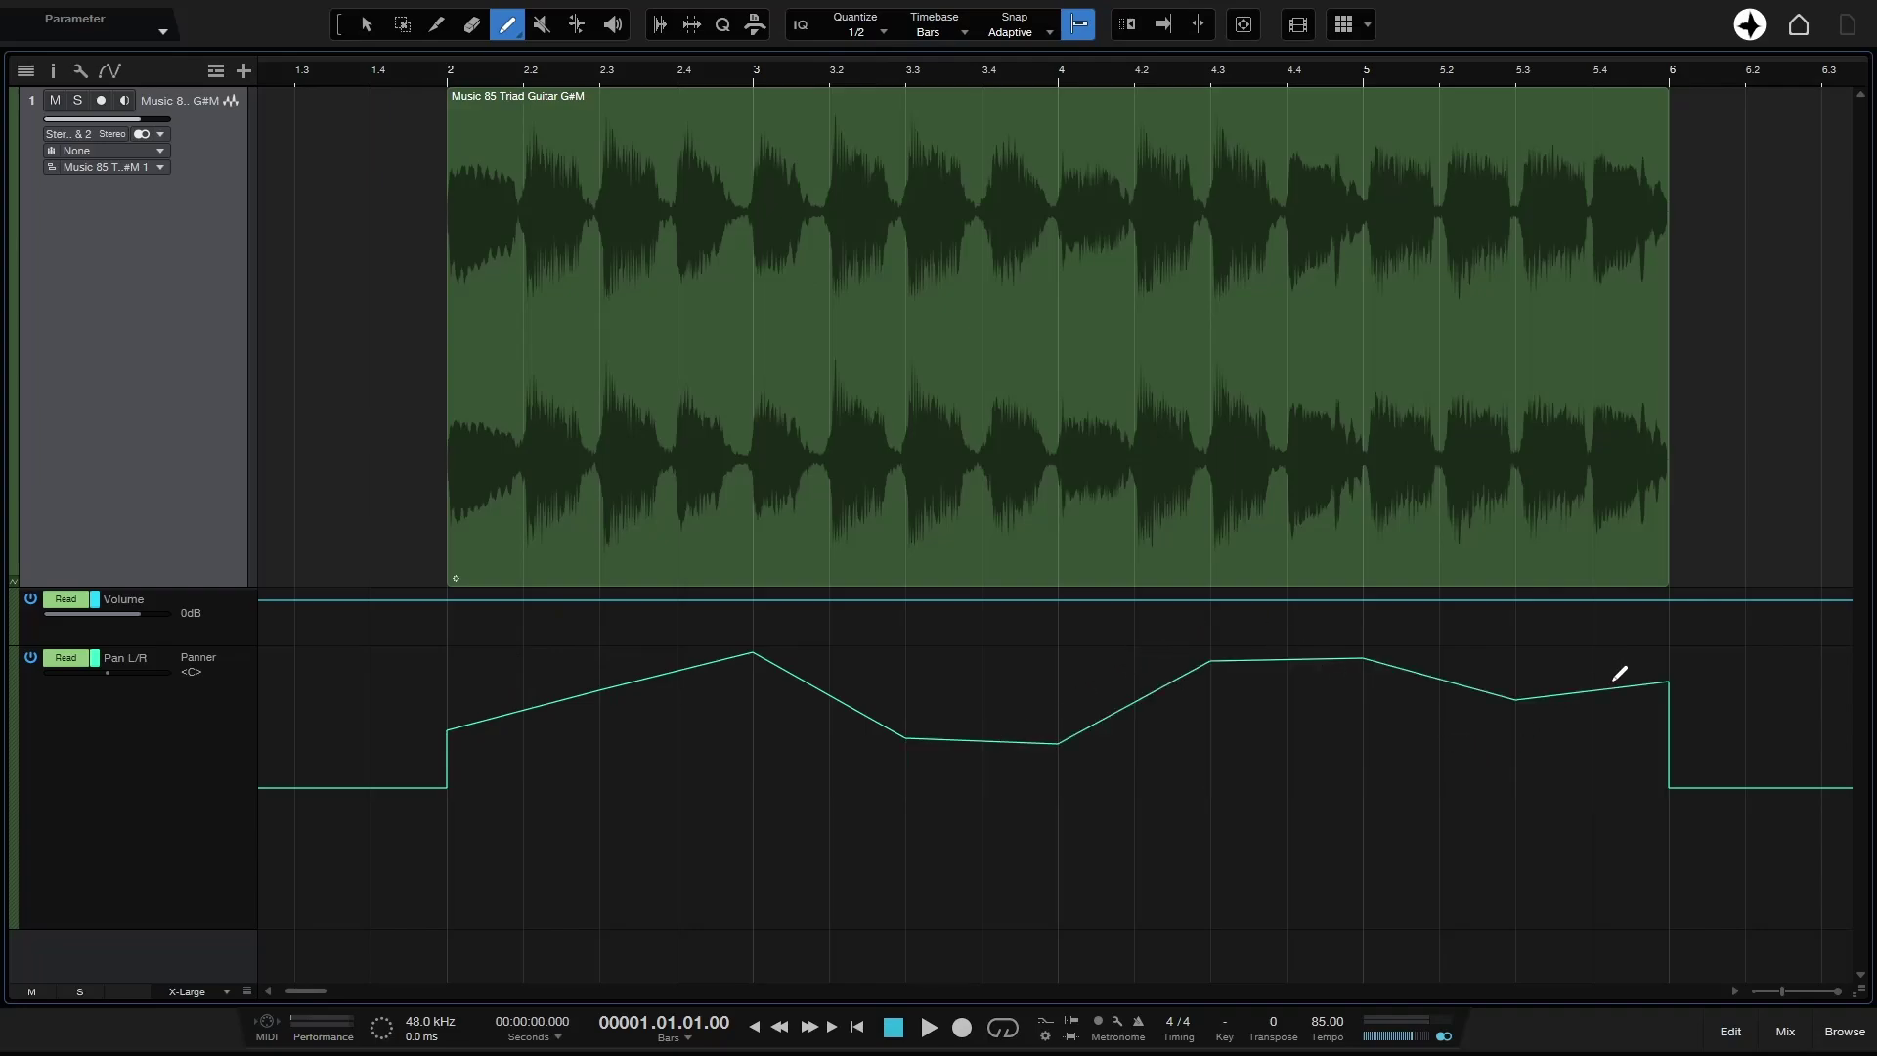
key("ctrl+z")
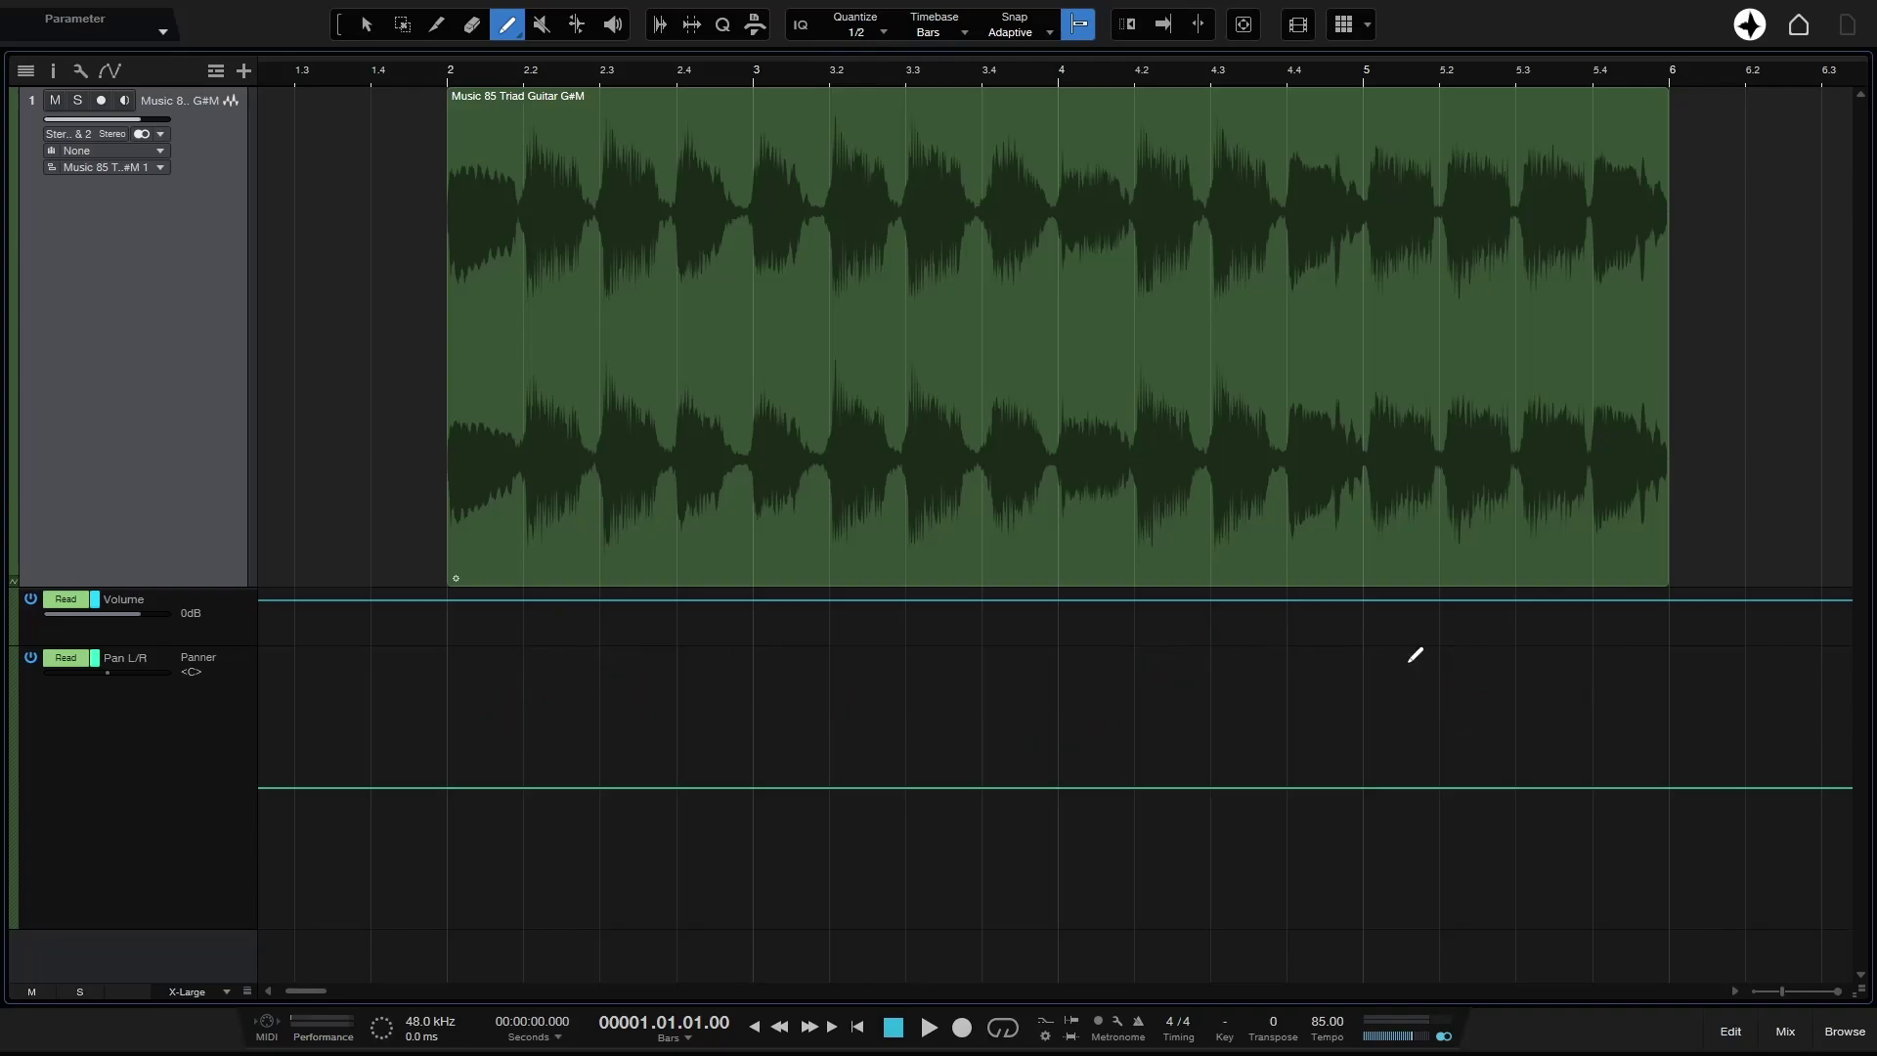
Step: Draw sine-wave pan automation from bar 2 to bar 6 with the Paint tool's Sine shape
left_click(518, 39)
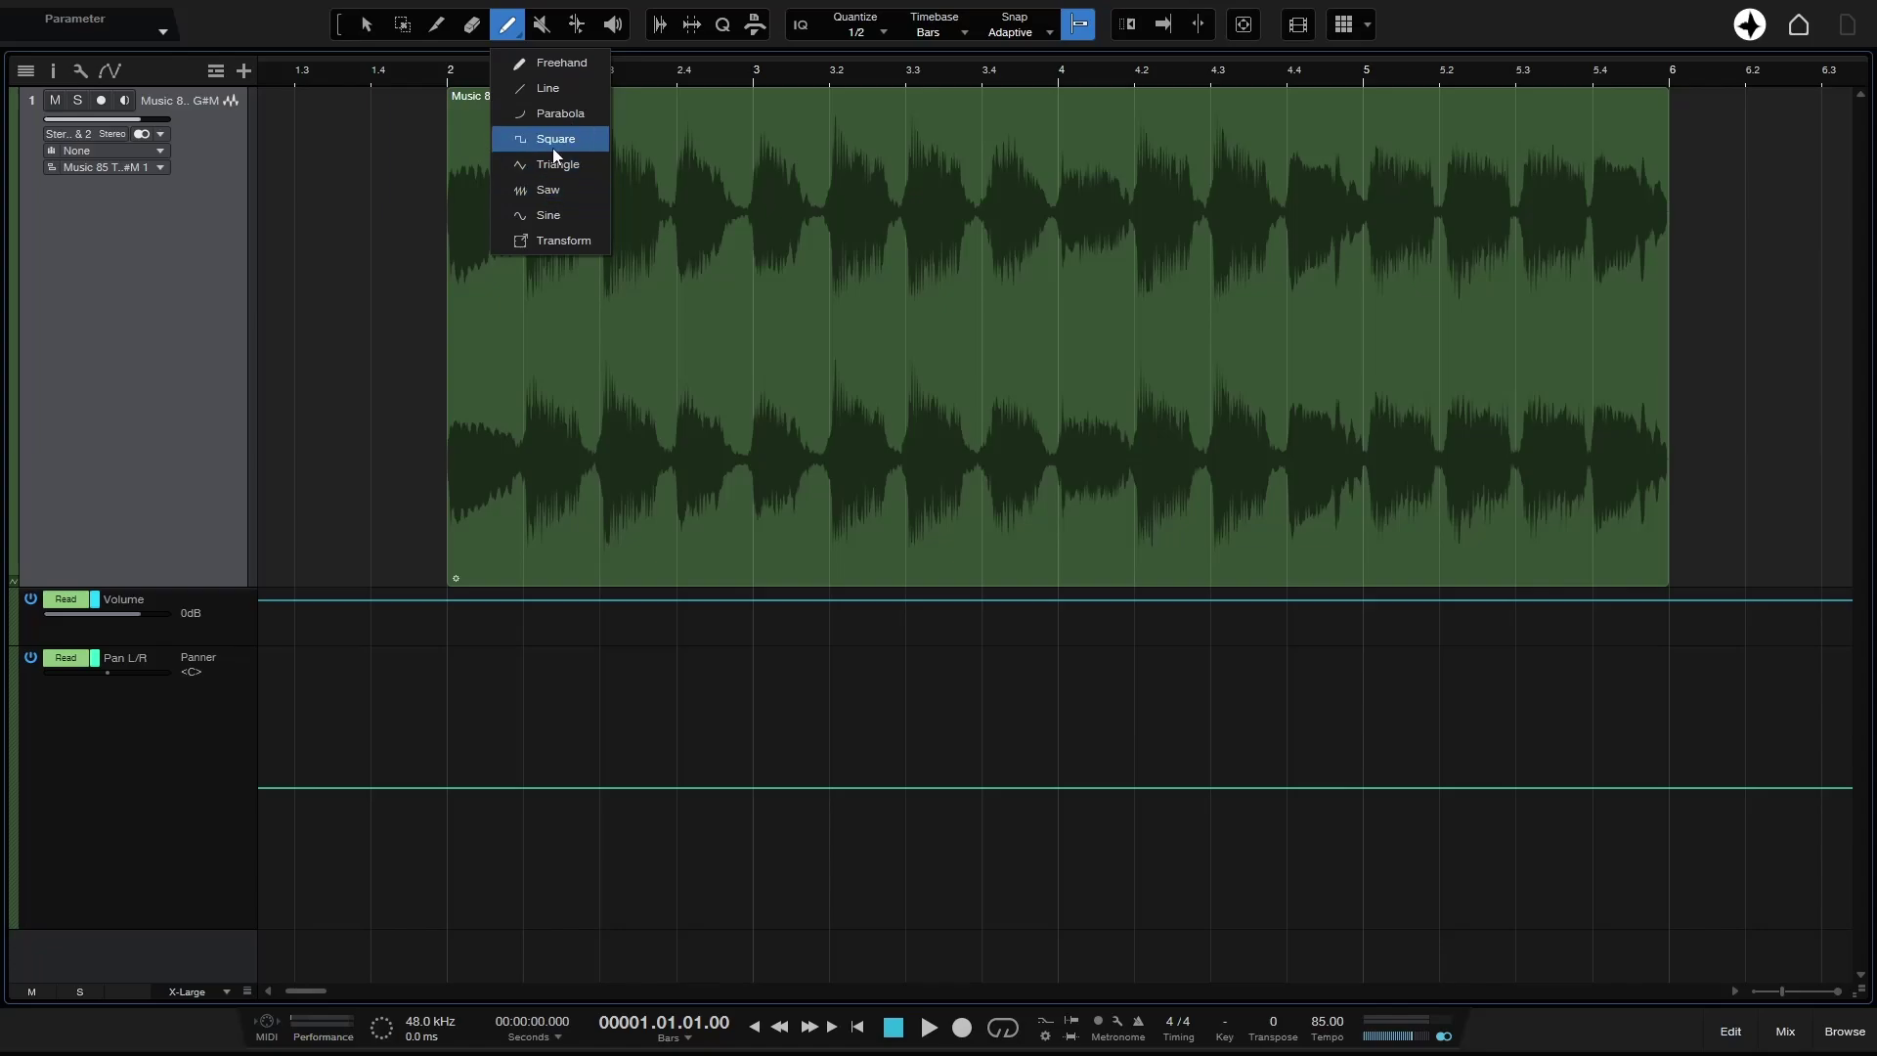
left_click(569, 217)
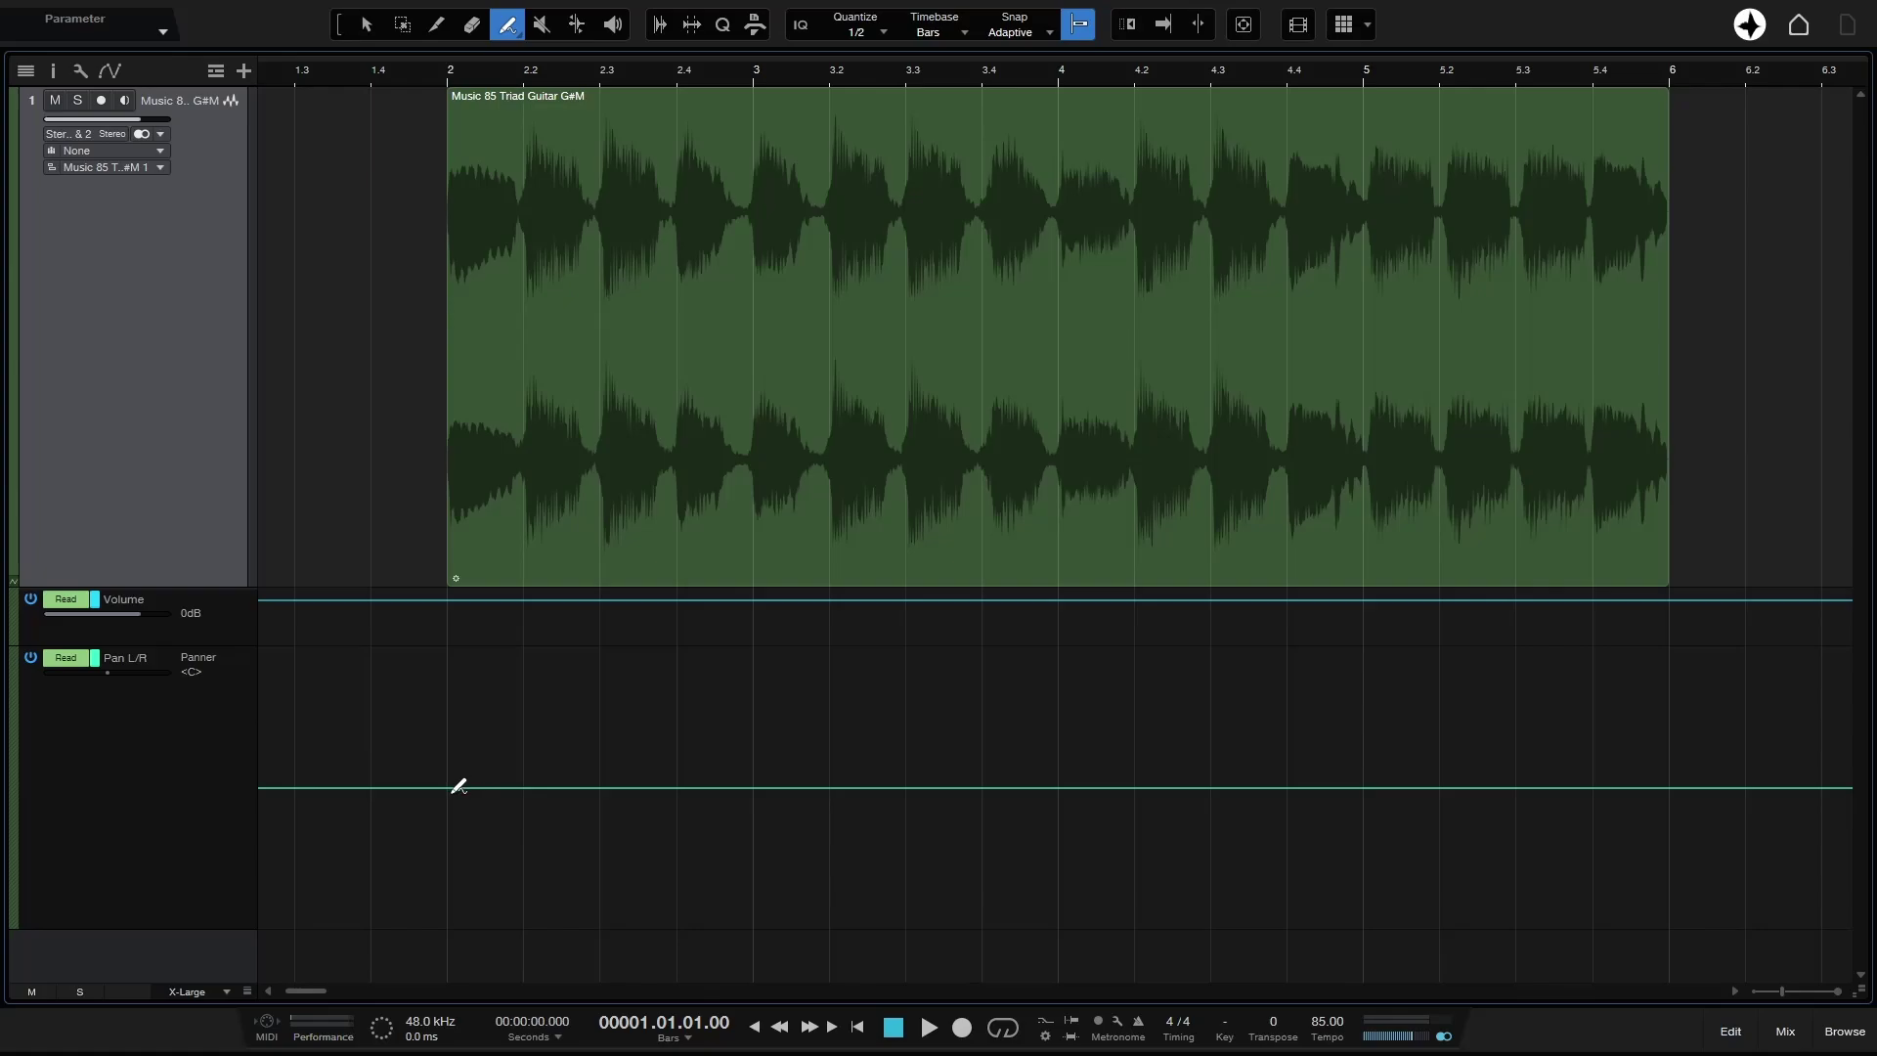
mouse_move(458, 788)
left_mouse_down()
mouse_move(545, 746)
mouse_move(671, 725)
mouse_move(1115, 713)
mouse_move(1358, 671)
mouse_move(1629, 680)
left_mouse_up()
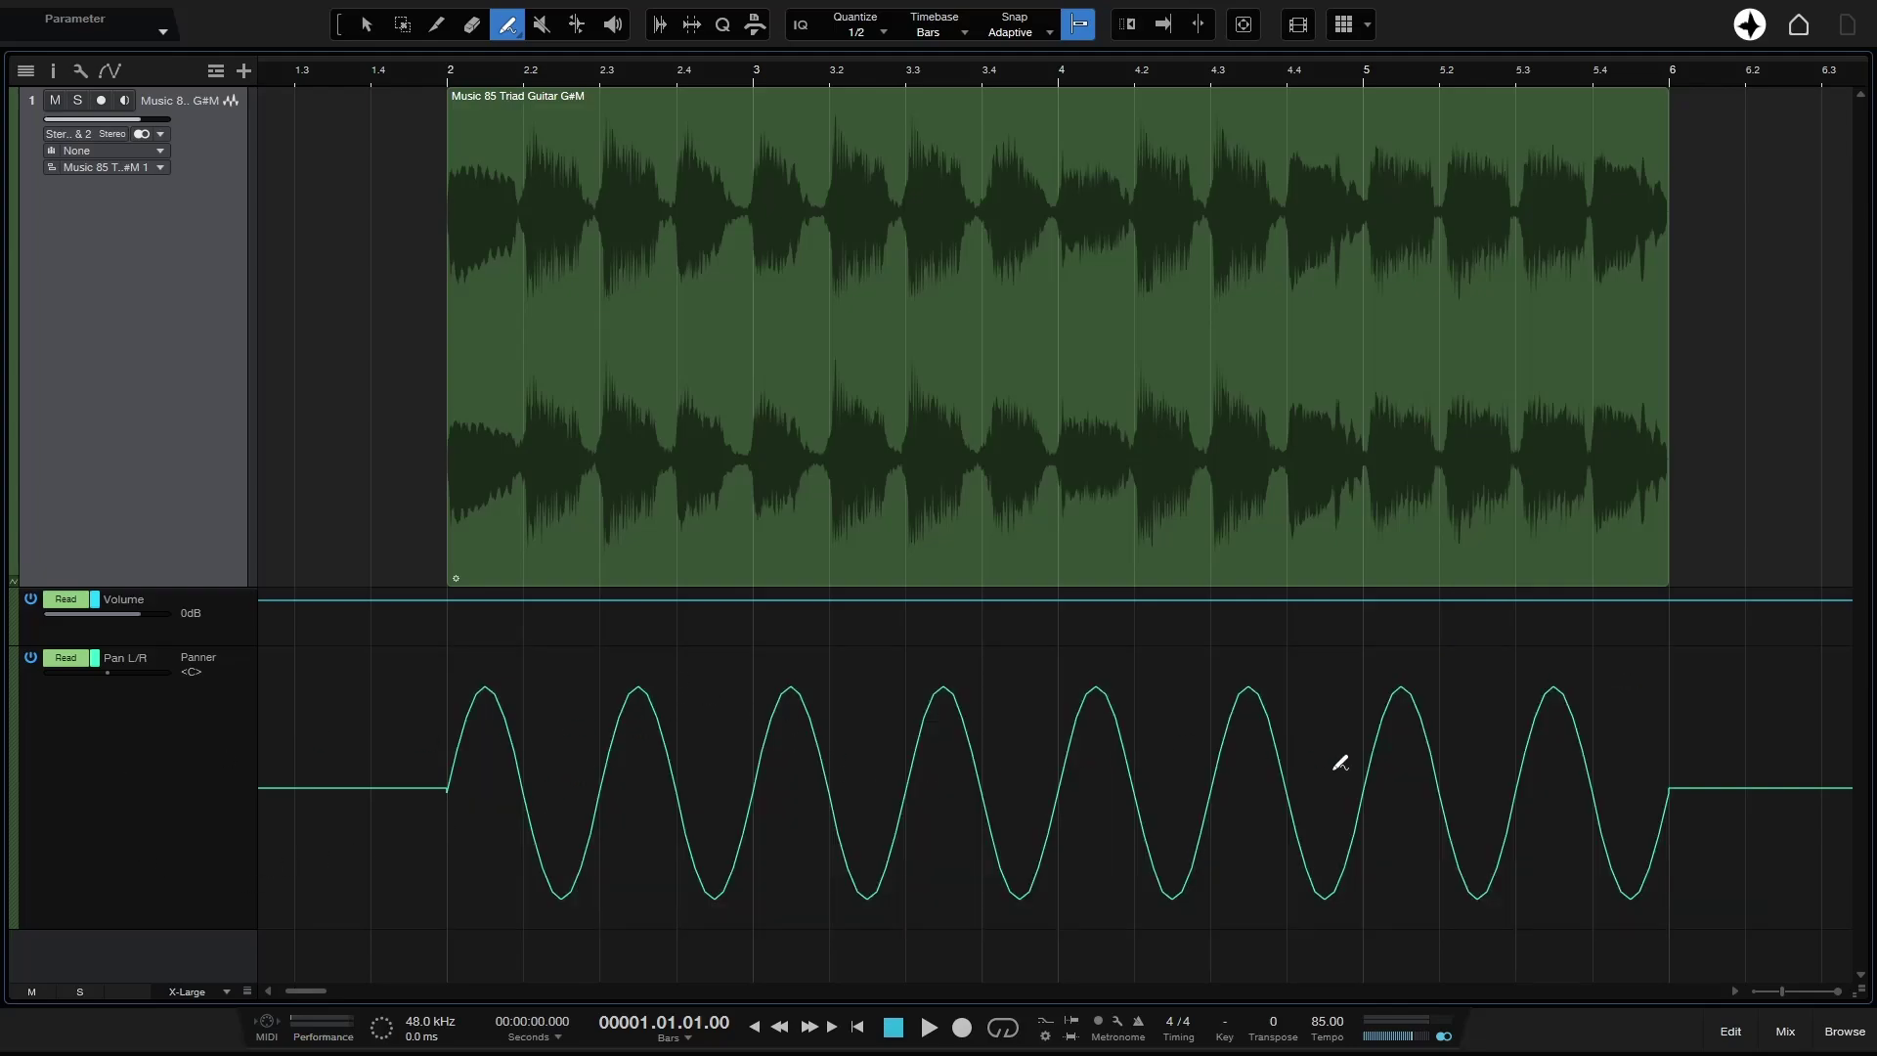
Step: Play the guitar loop from bar 2 to hear the pan automation, stop playback and undo the sine curve
left_click(434, 73)
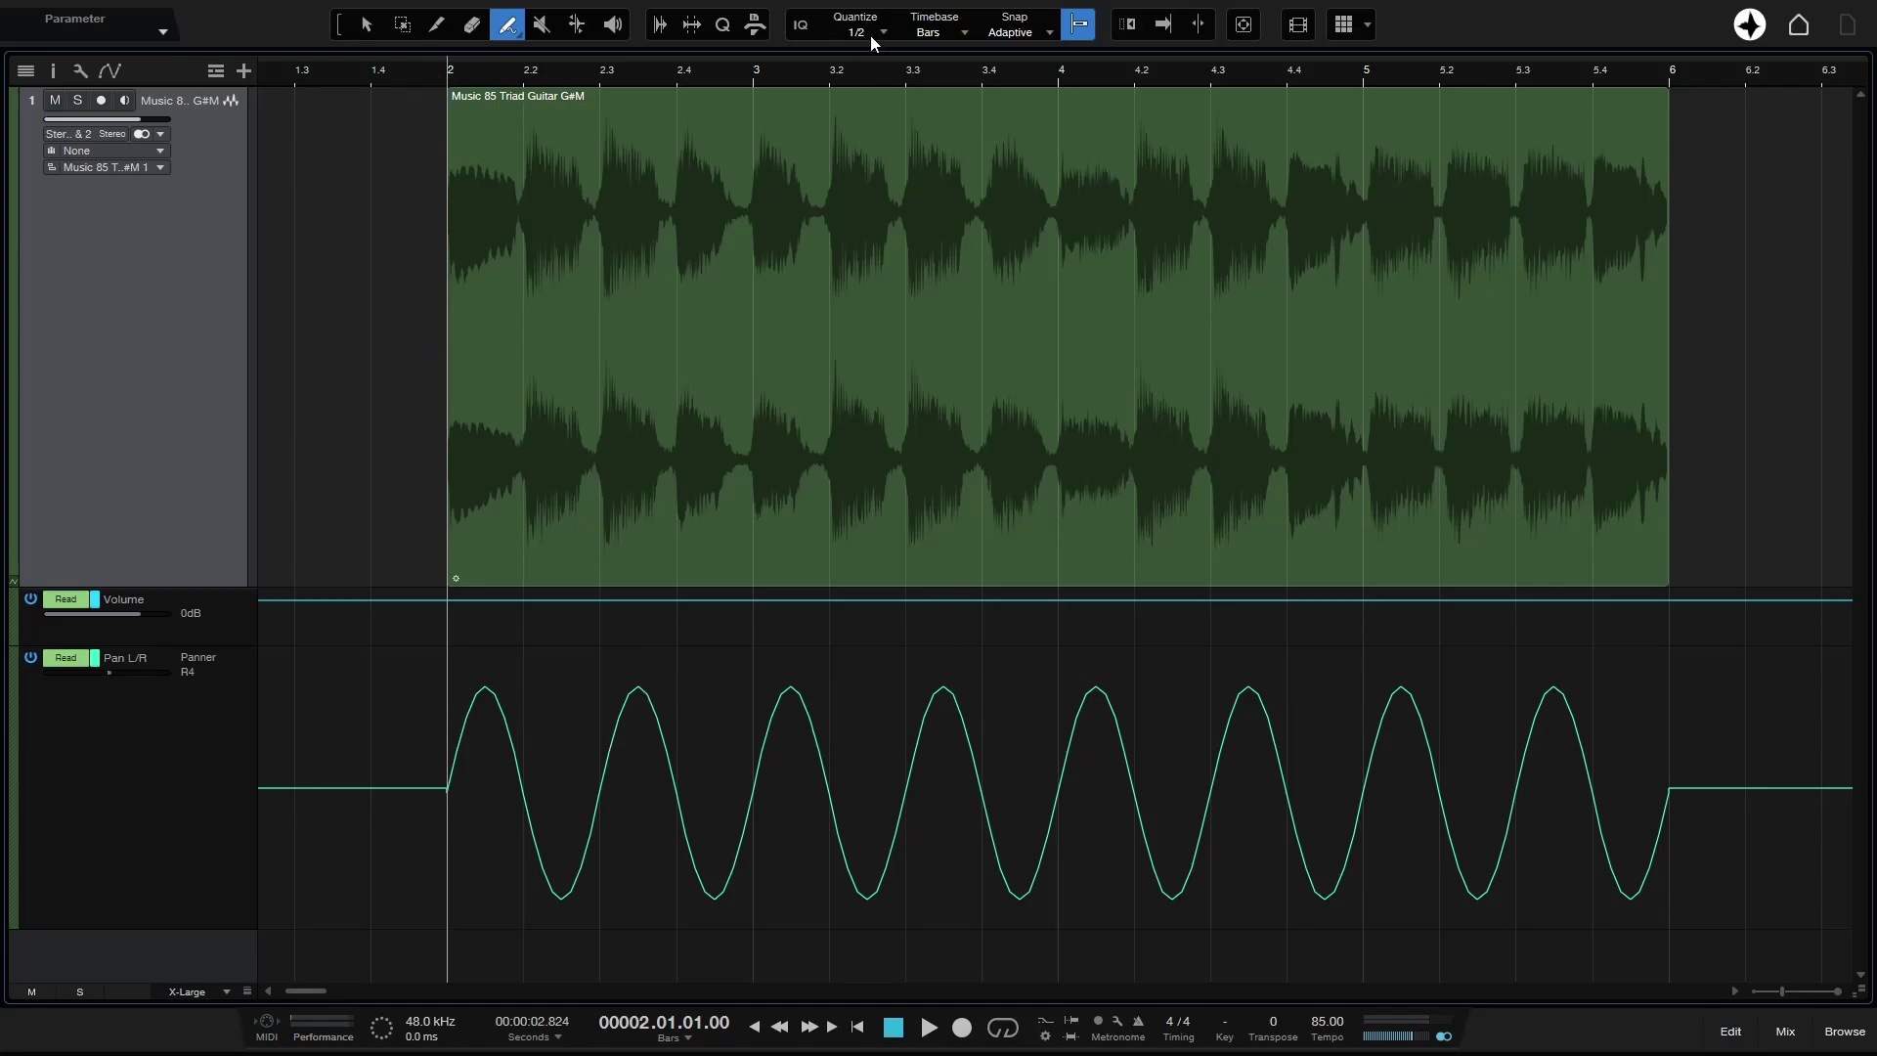
key("space")
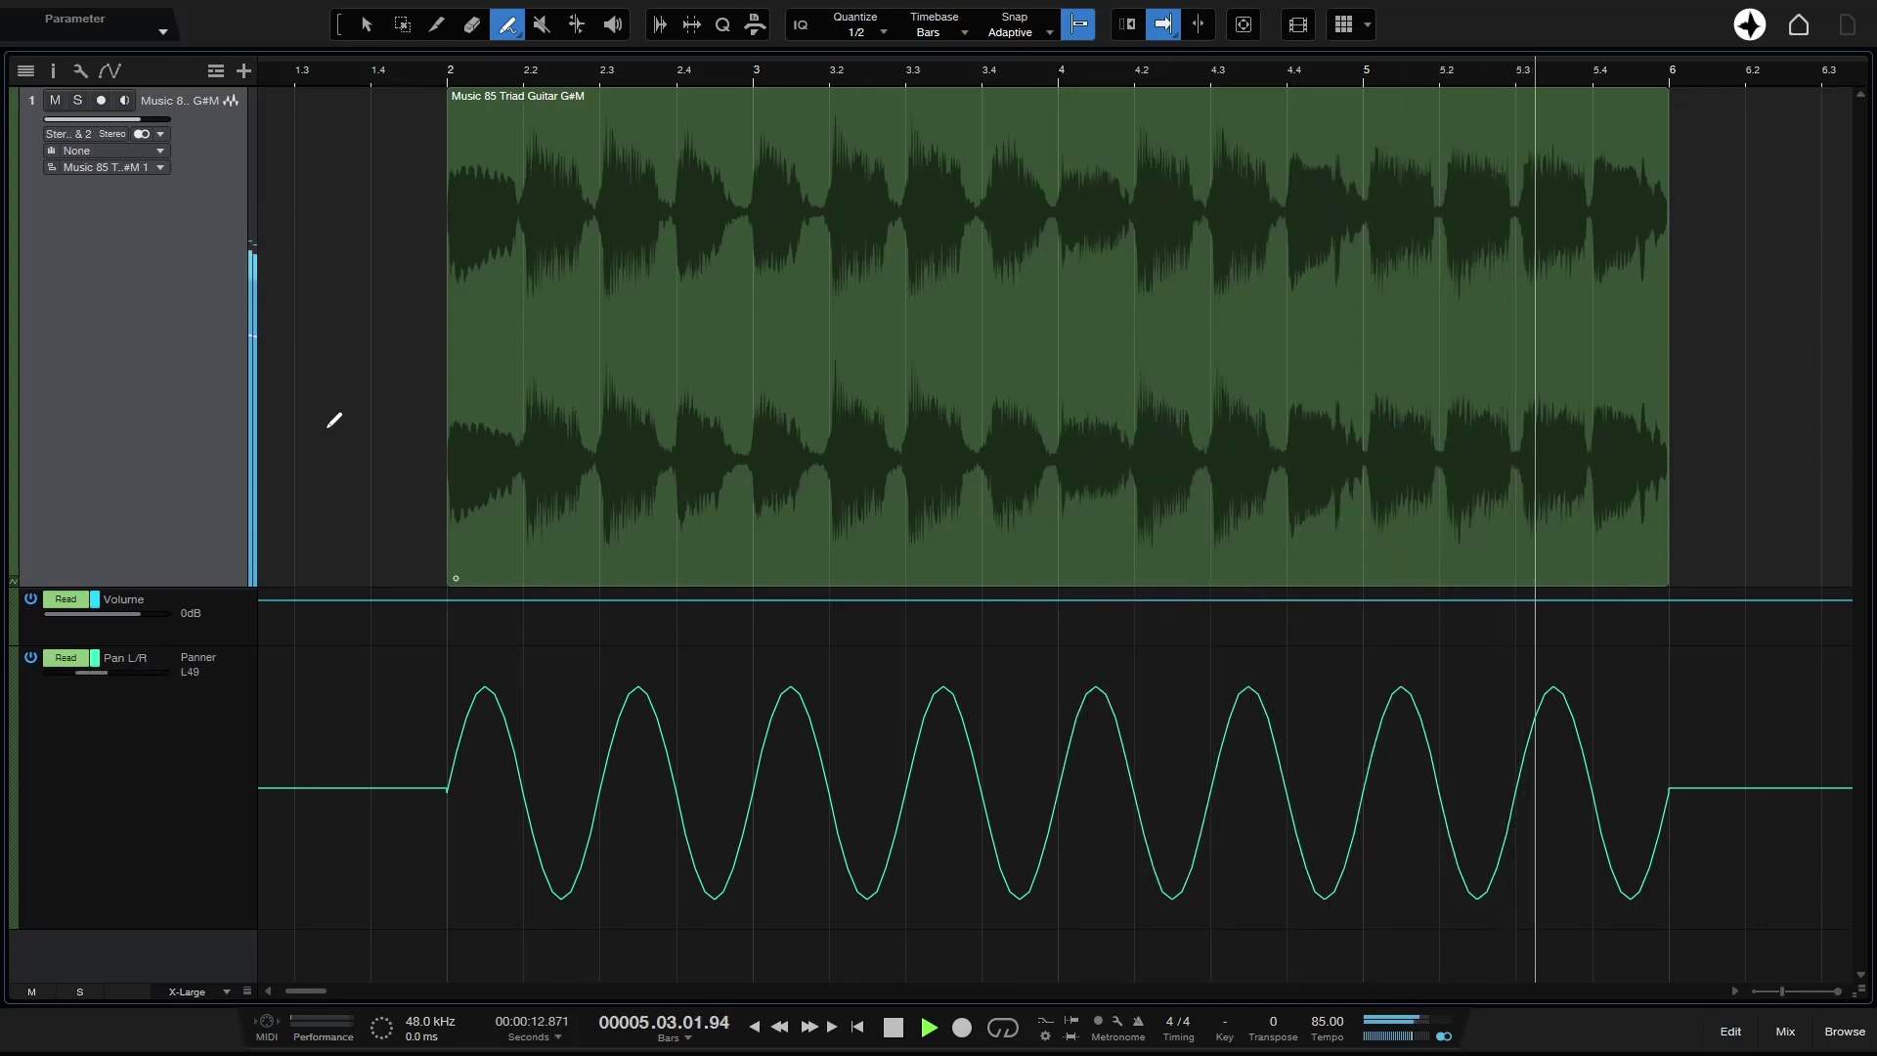
key("space")
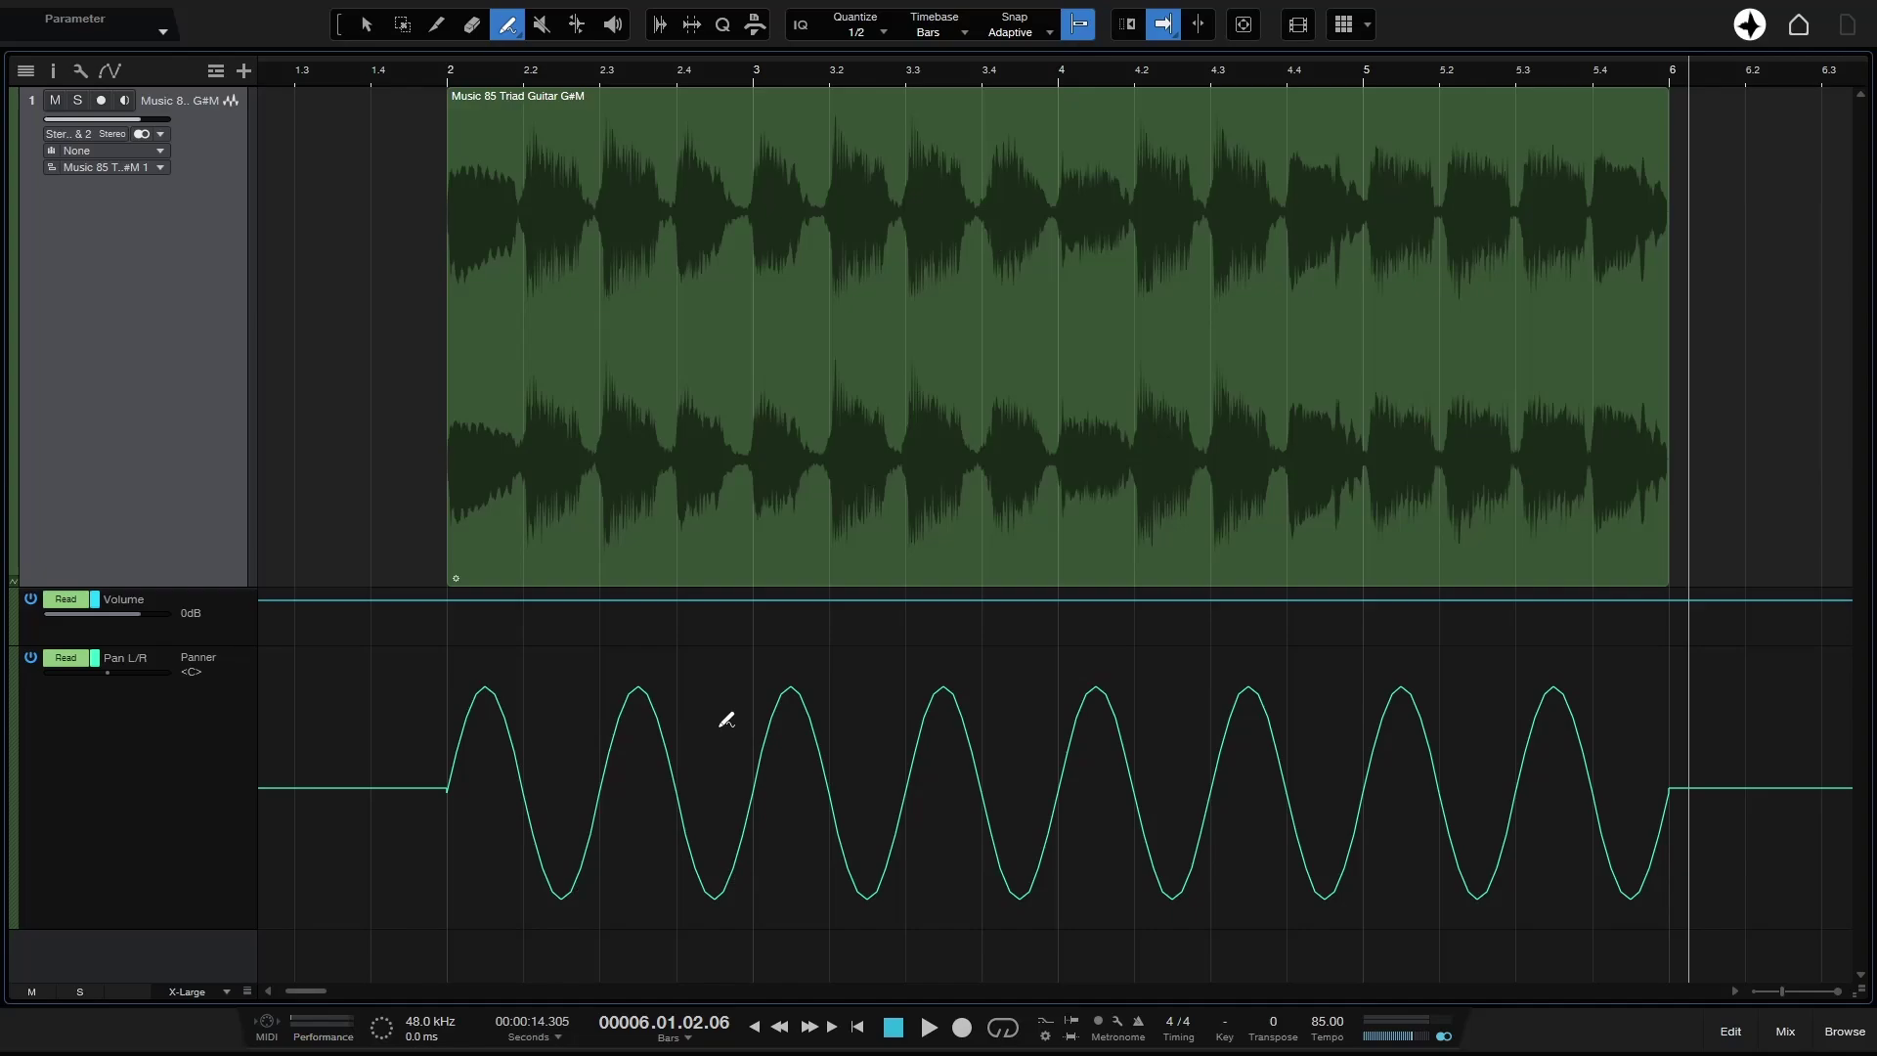
key("ctrl+z")
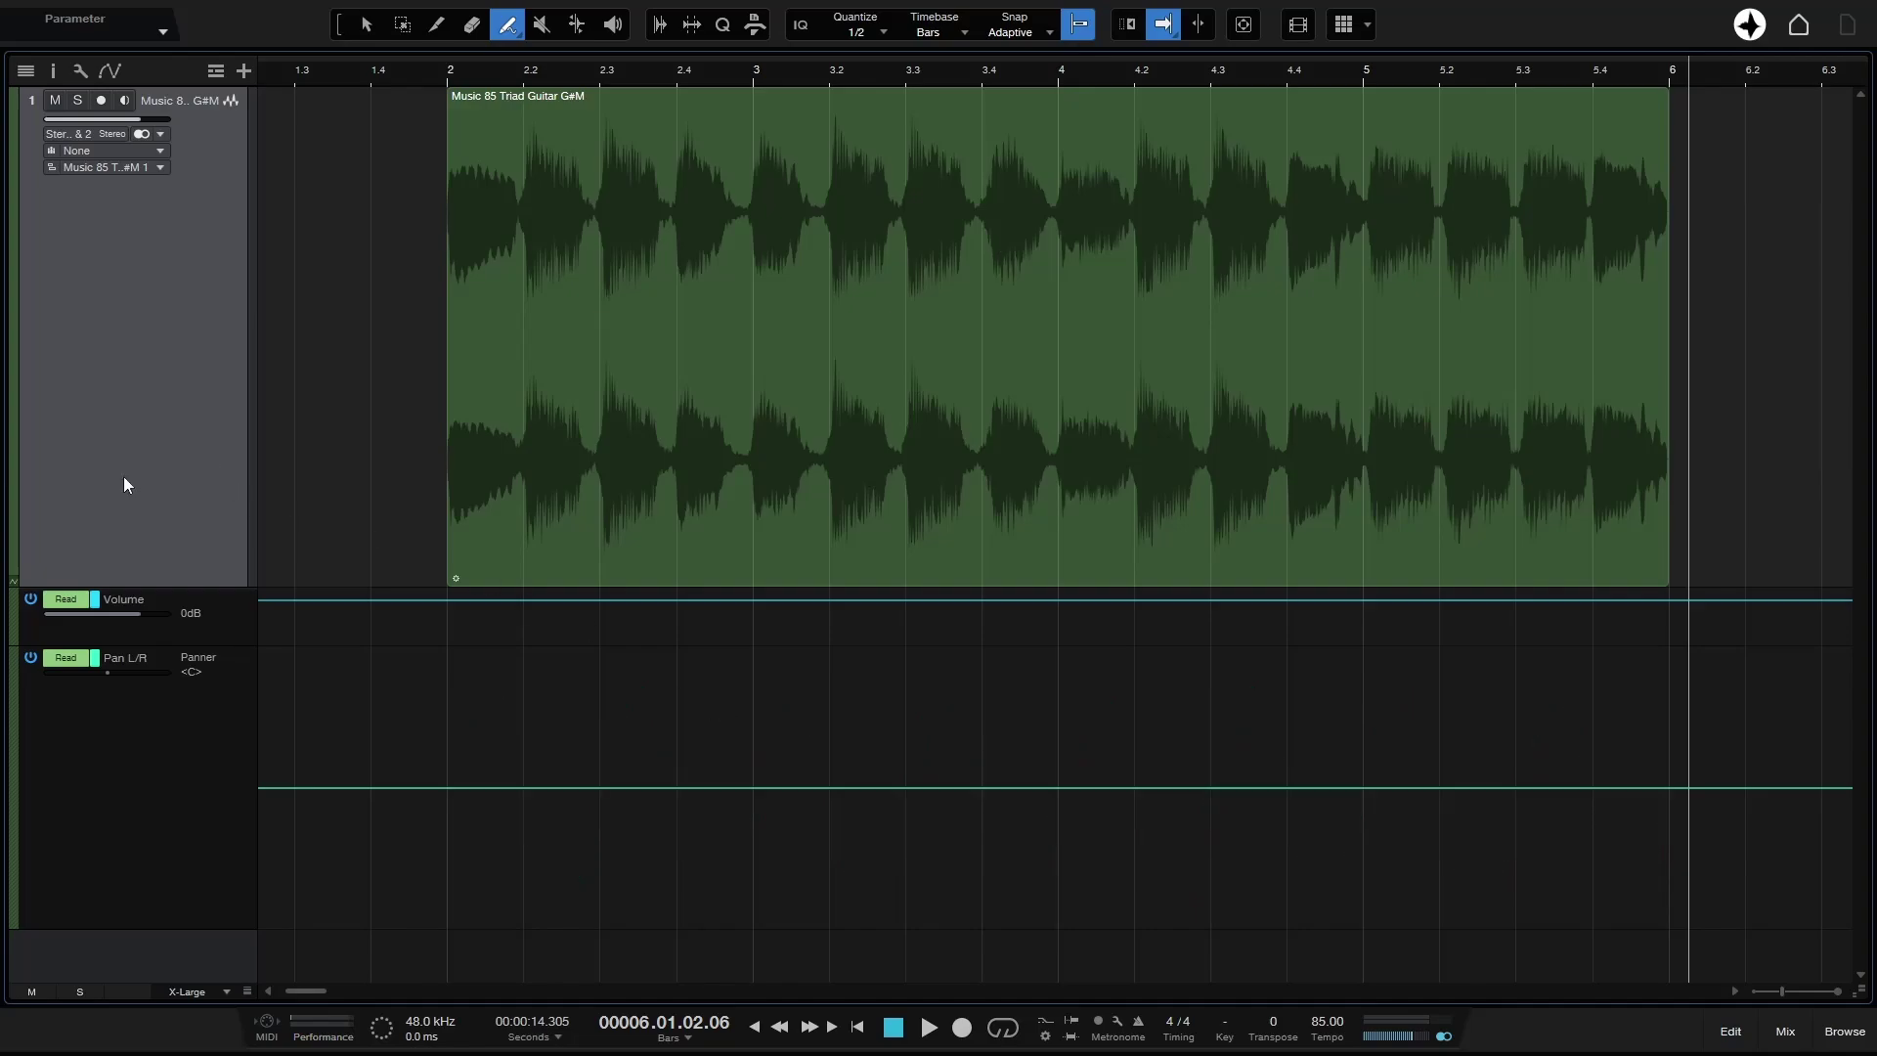
Step: Collapse the guitar track's automation lanes, activate the Bend tool and set the quantize value to 1/4
left_click(16, 582)
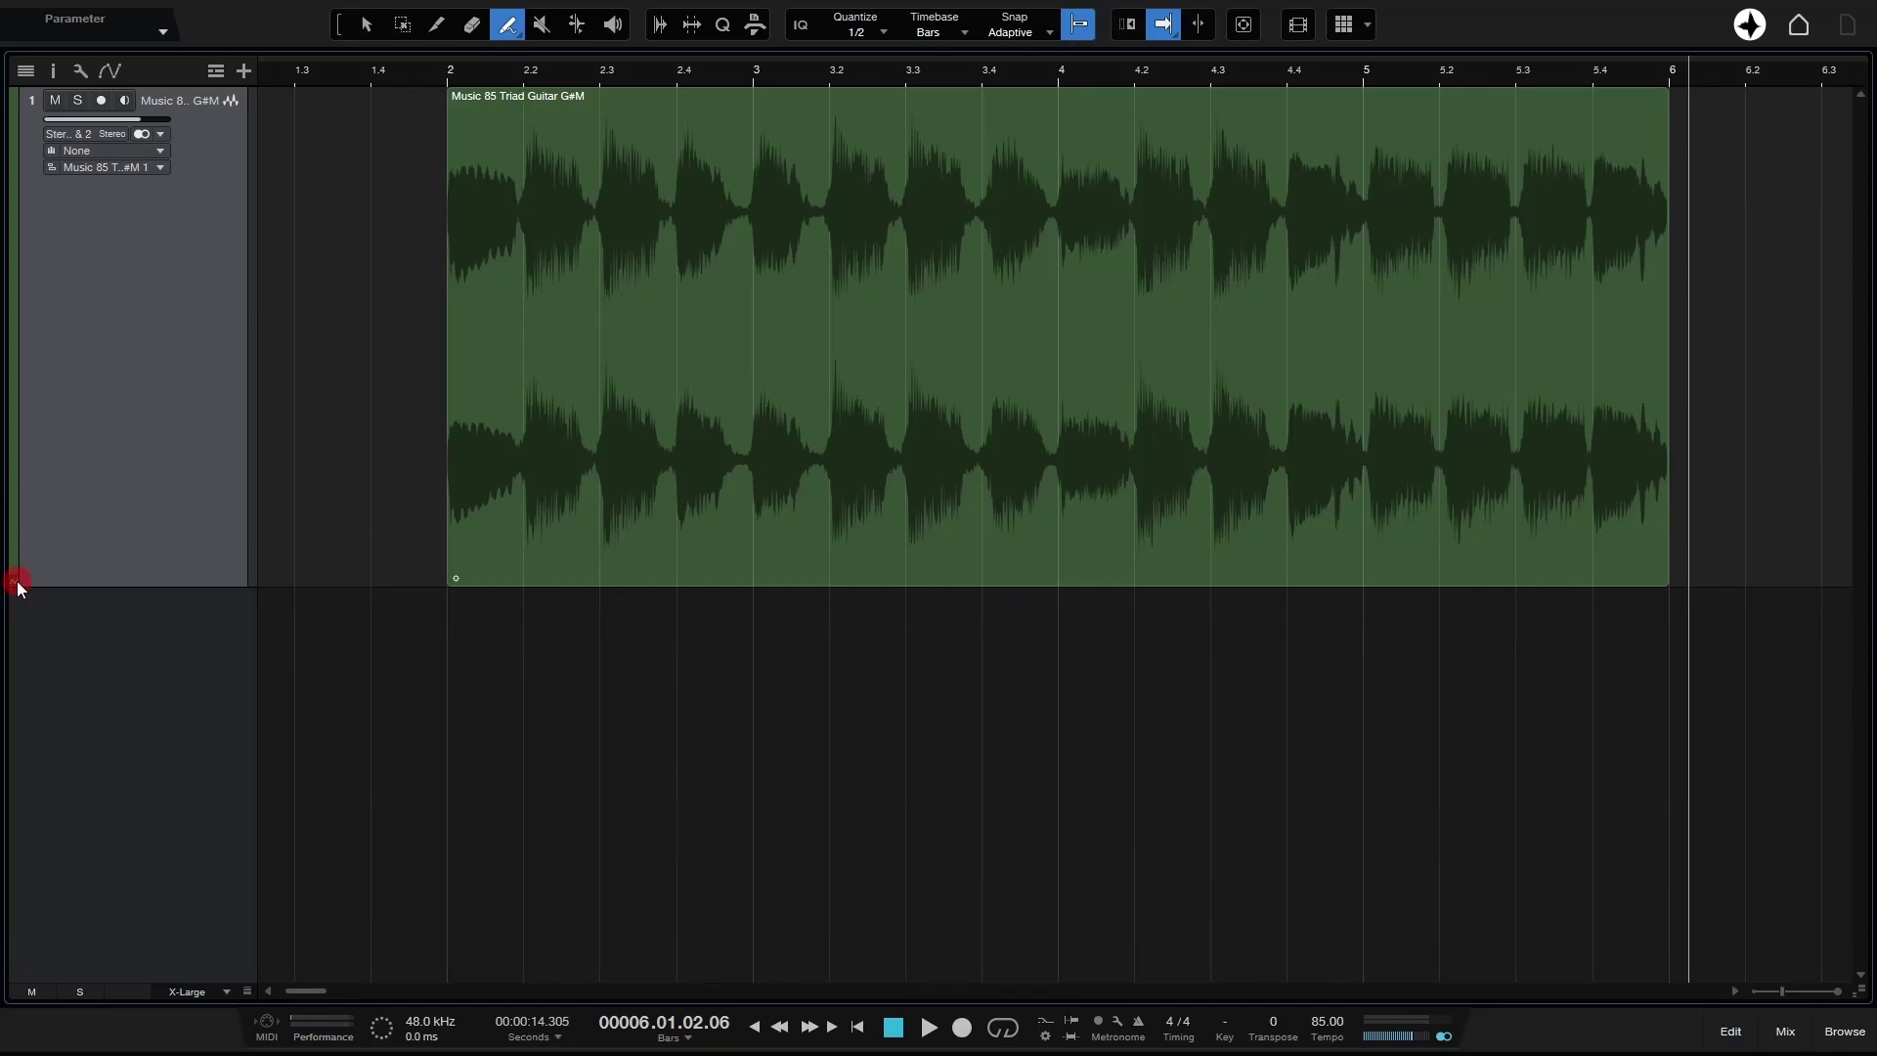
left_click(577, 26)
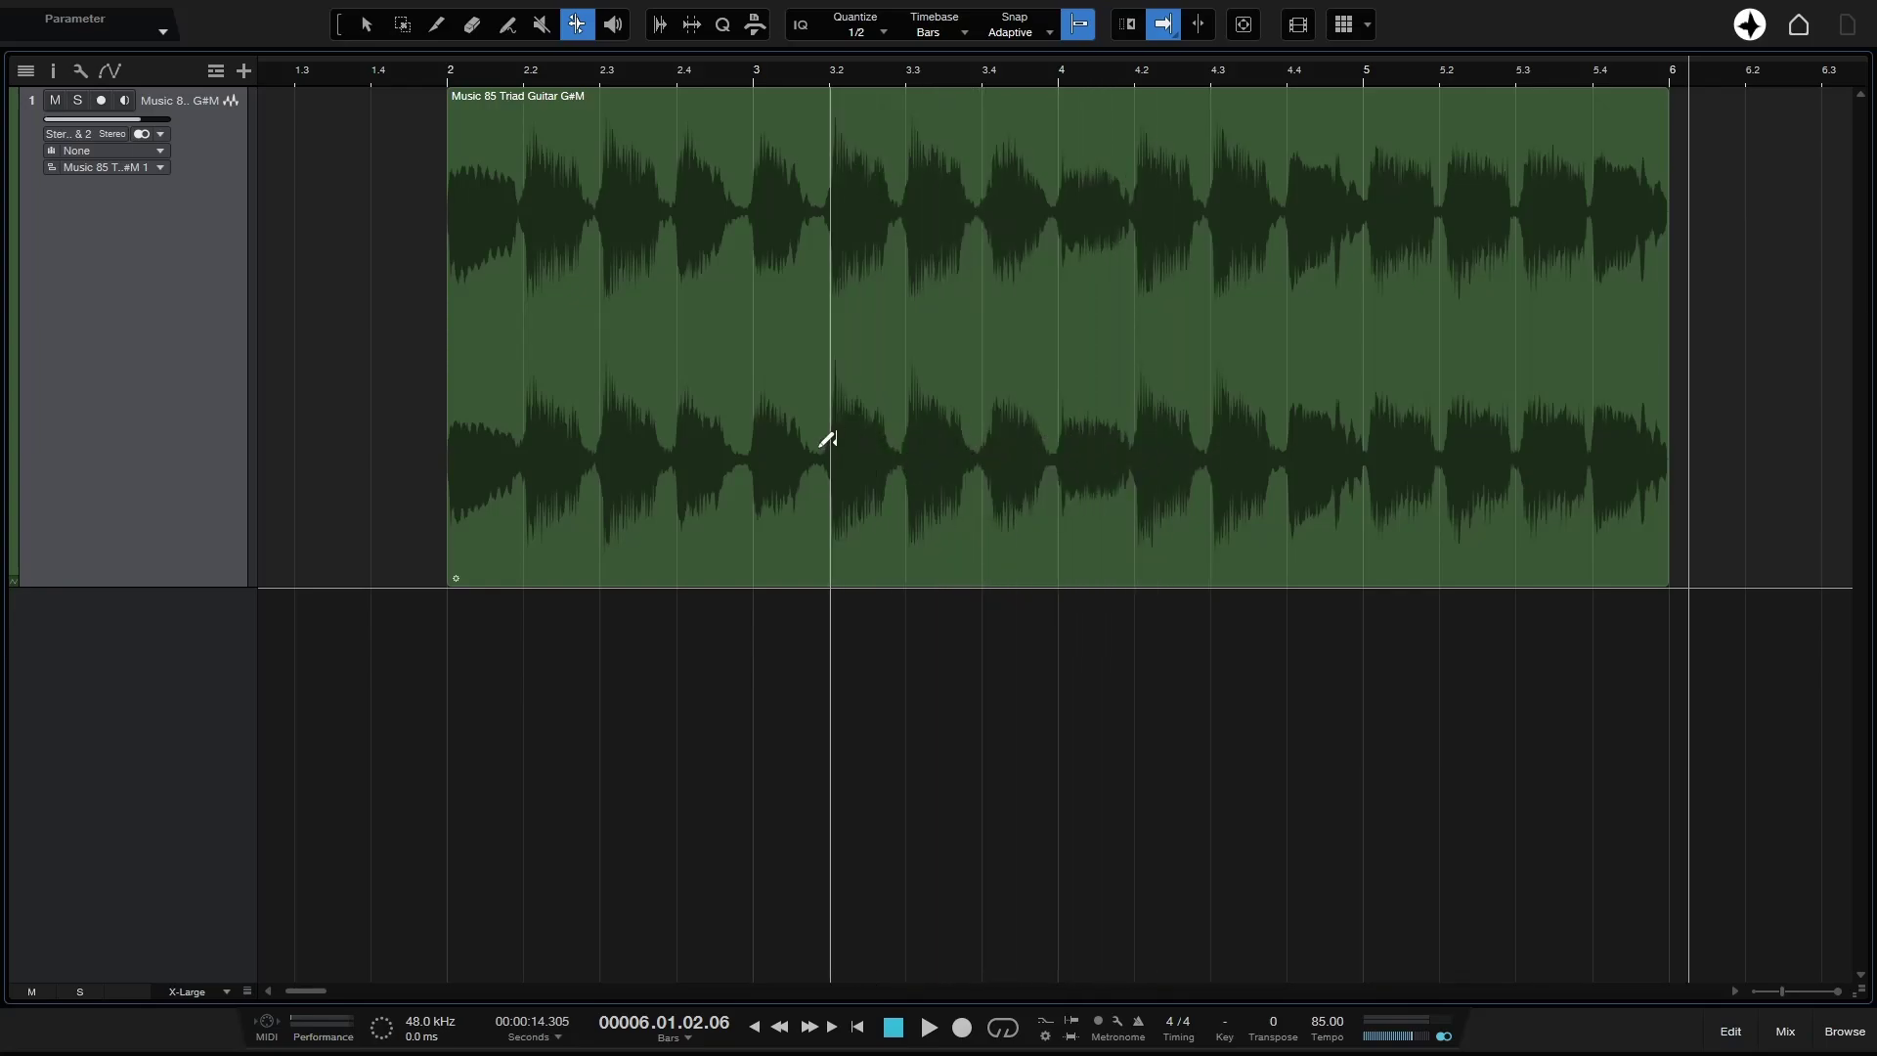
left_click(860, 35)
left_click(940, 66)
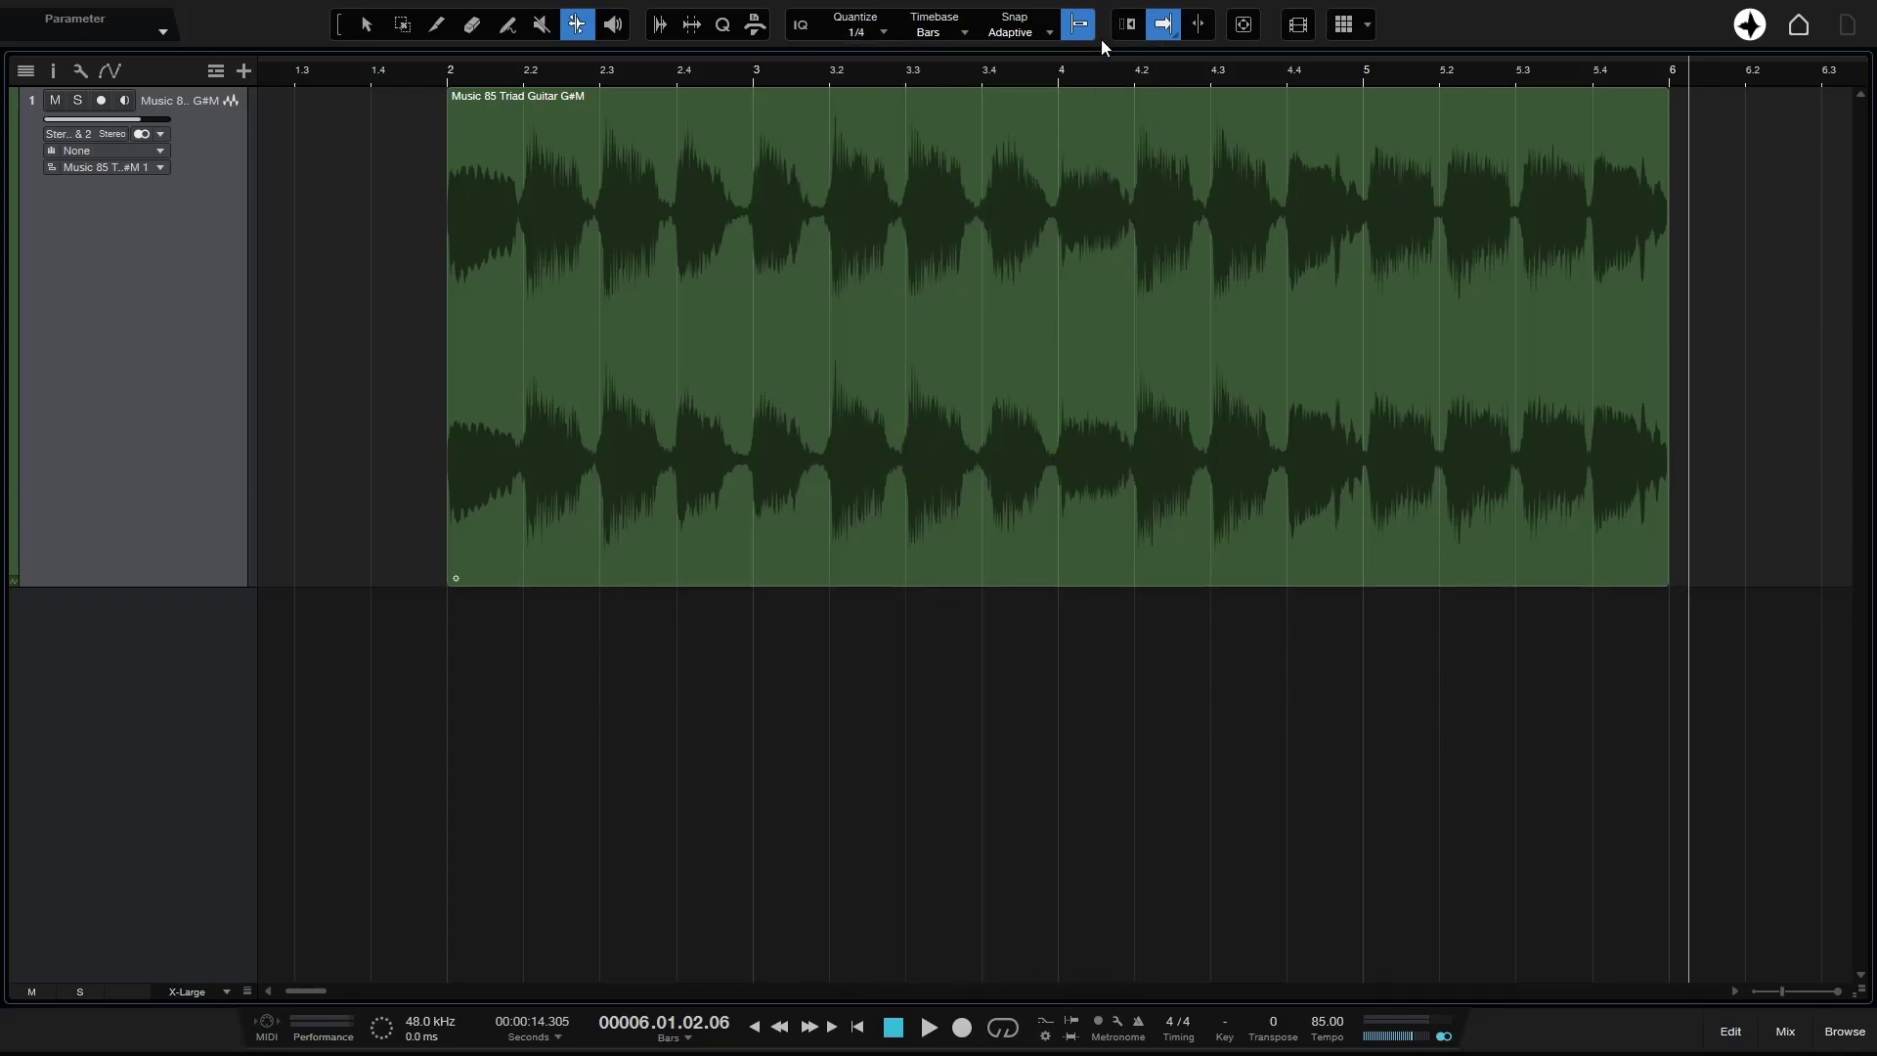
Step: Turn snap off and back on to compare how the Bend tool follows the grid over the guitar event
left_click(1075, 28)
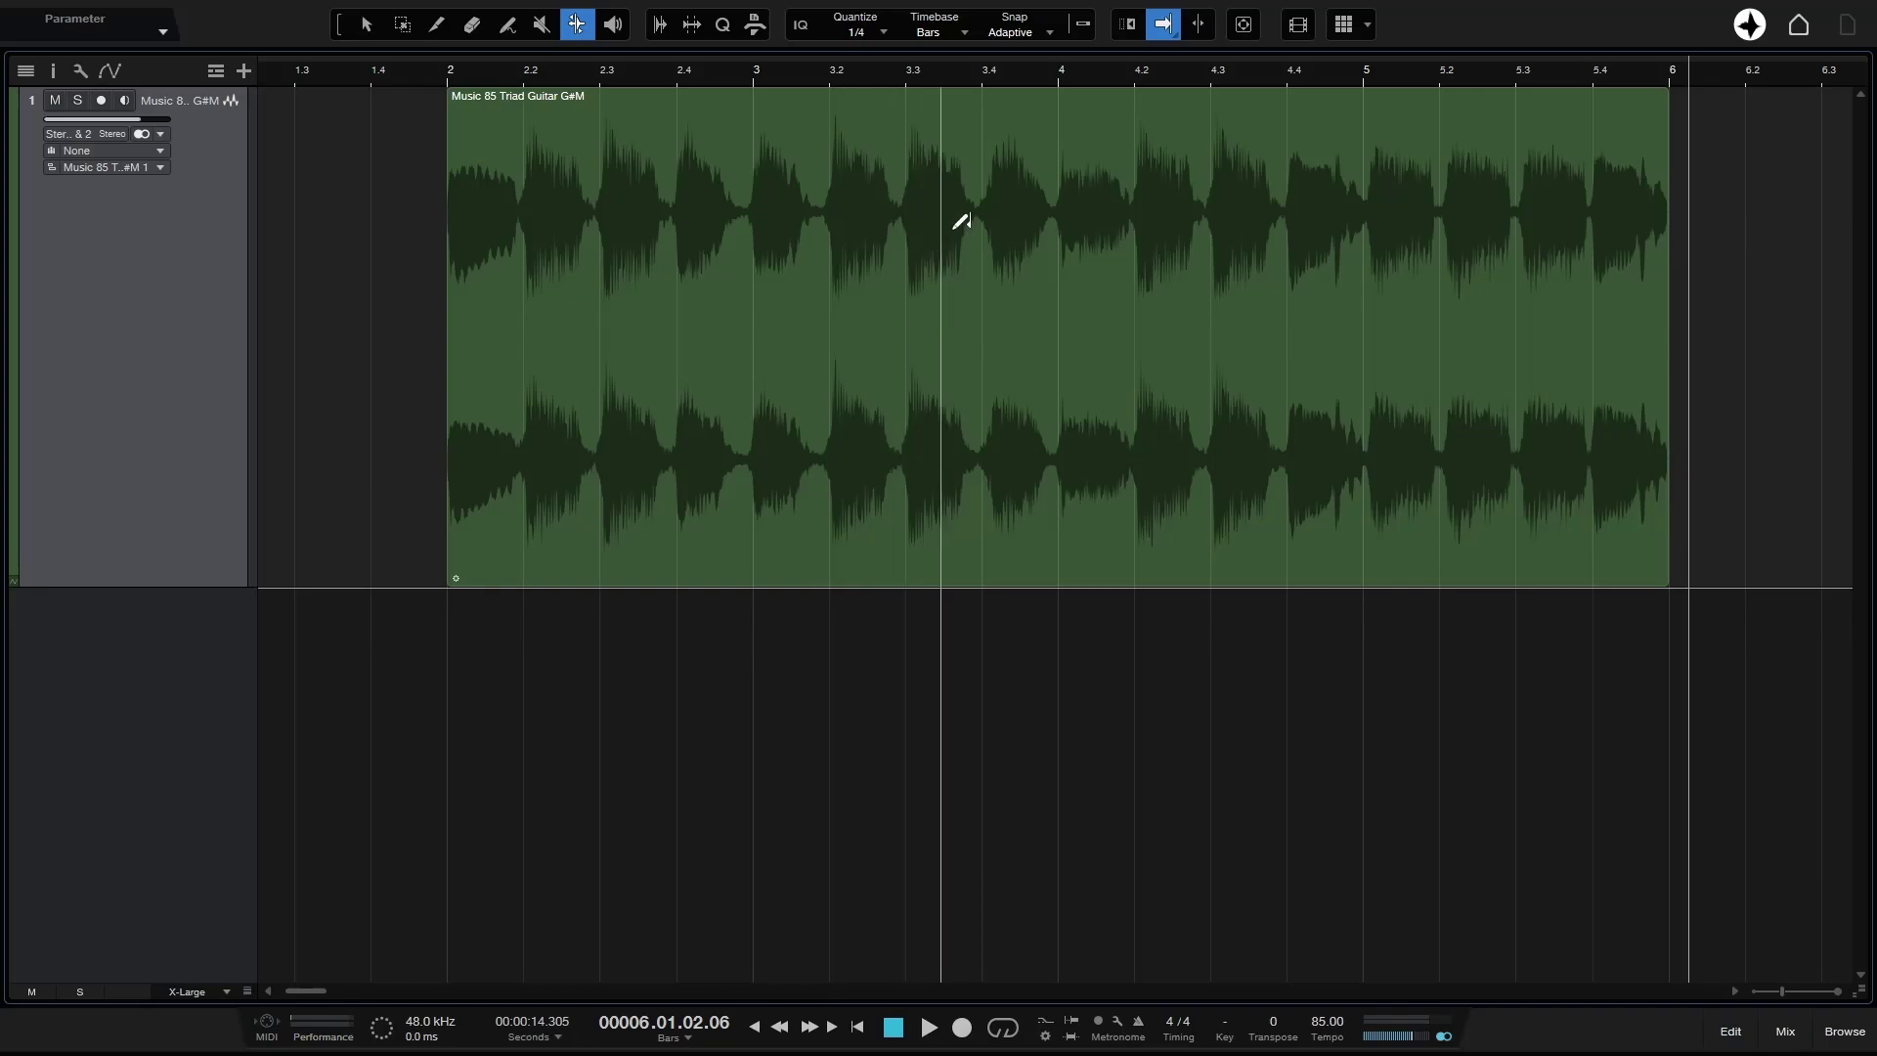
left_click(1081, 27)
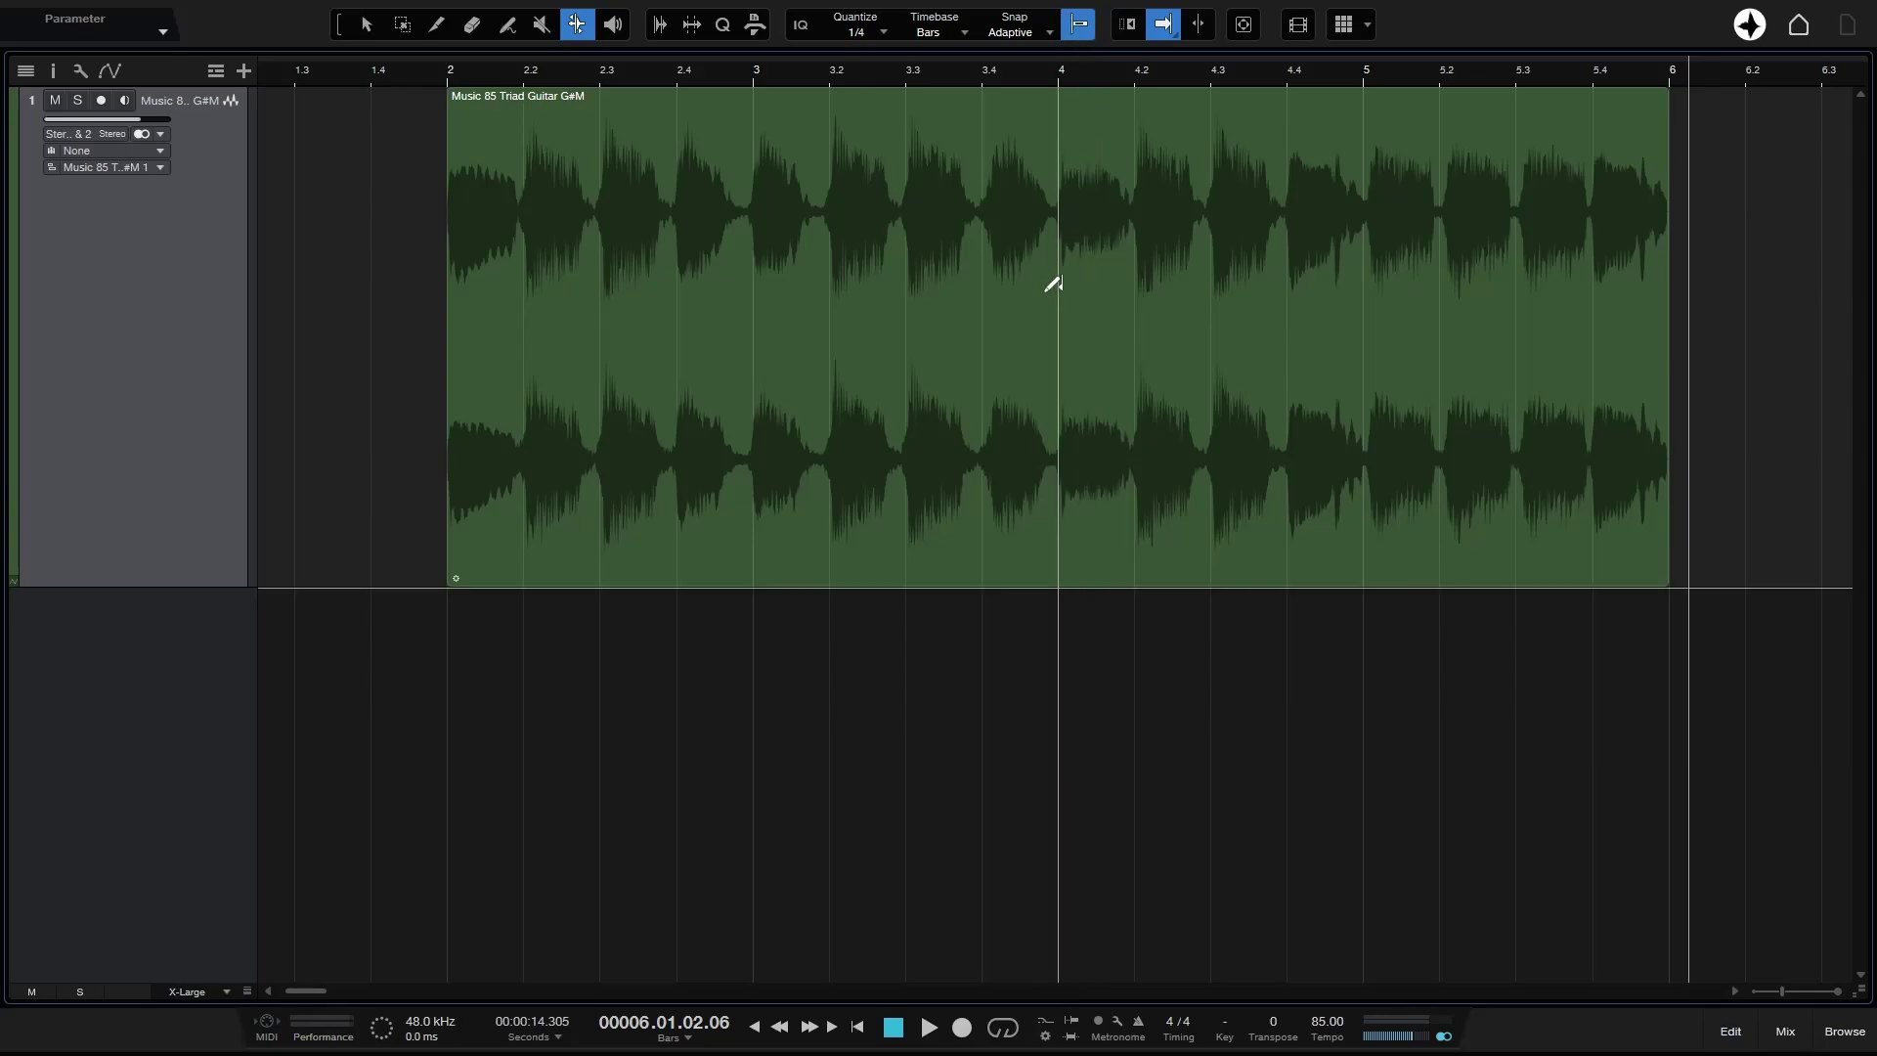
Step: Enable the Bend Marker option for the guitar event and close its settings
right_click(802, 423)
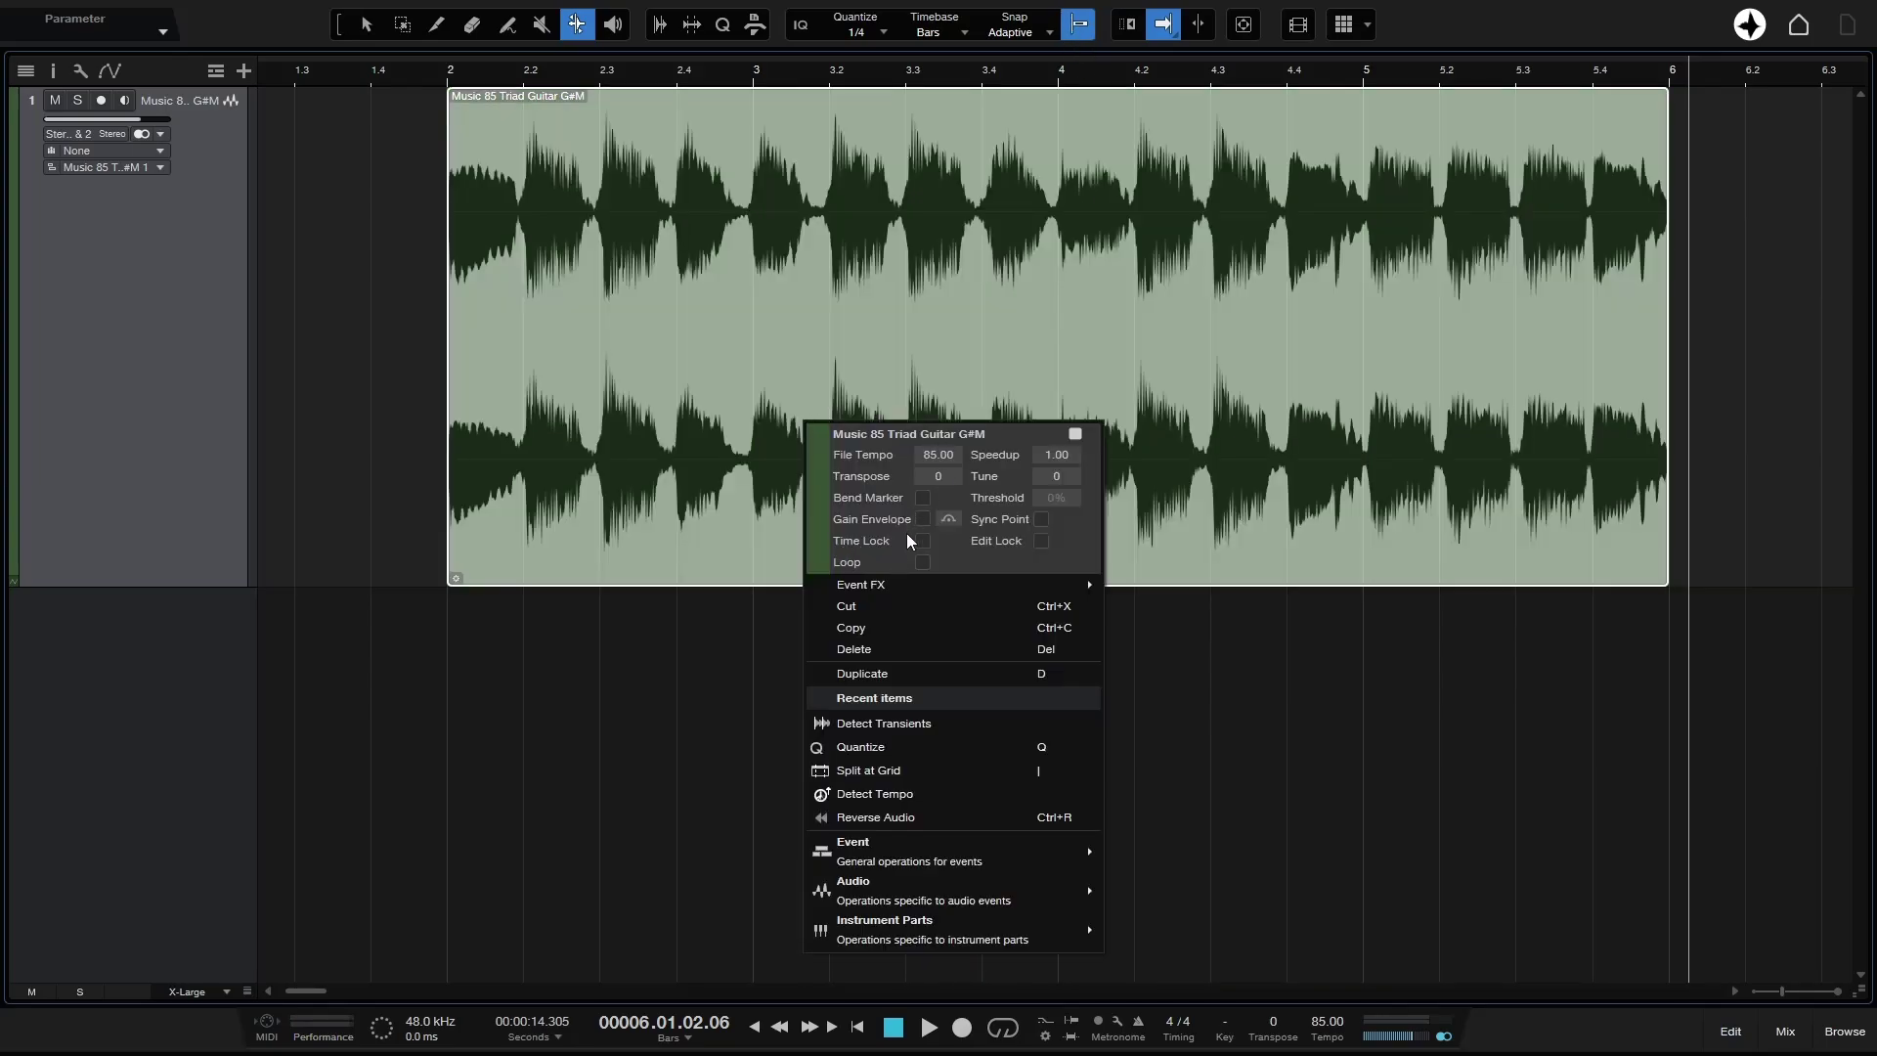
left_click(922, 498)
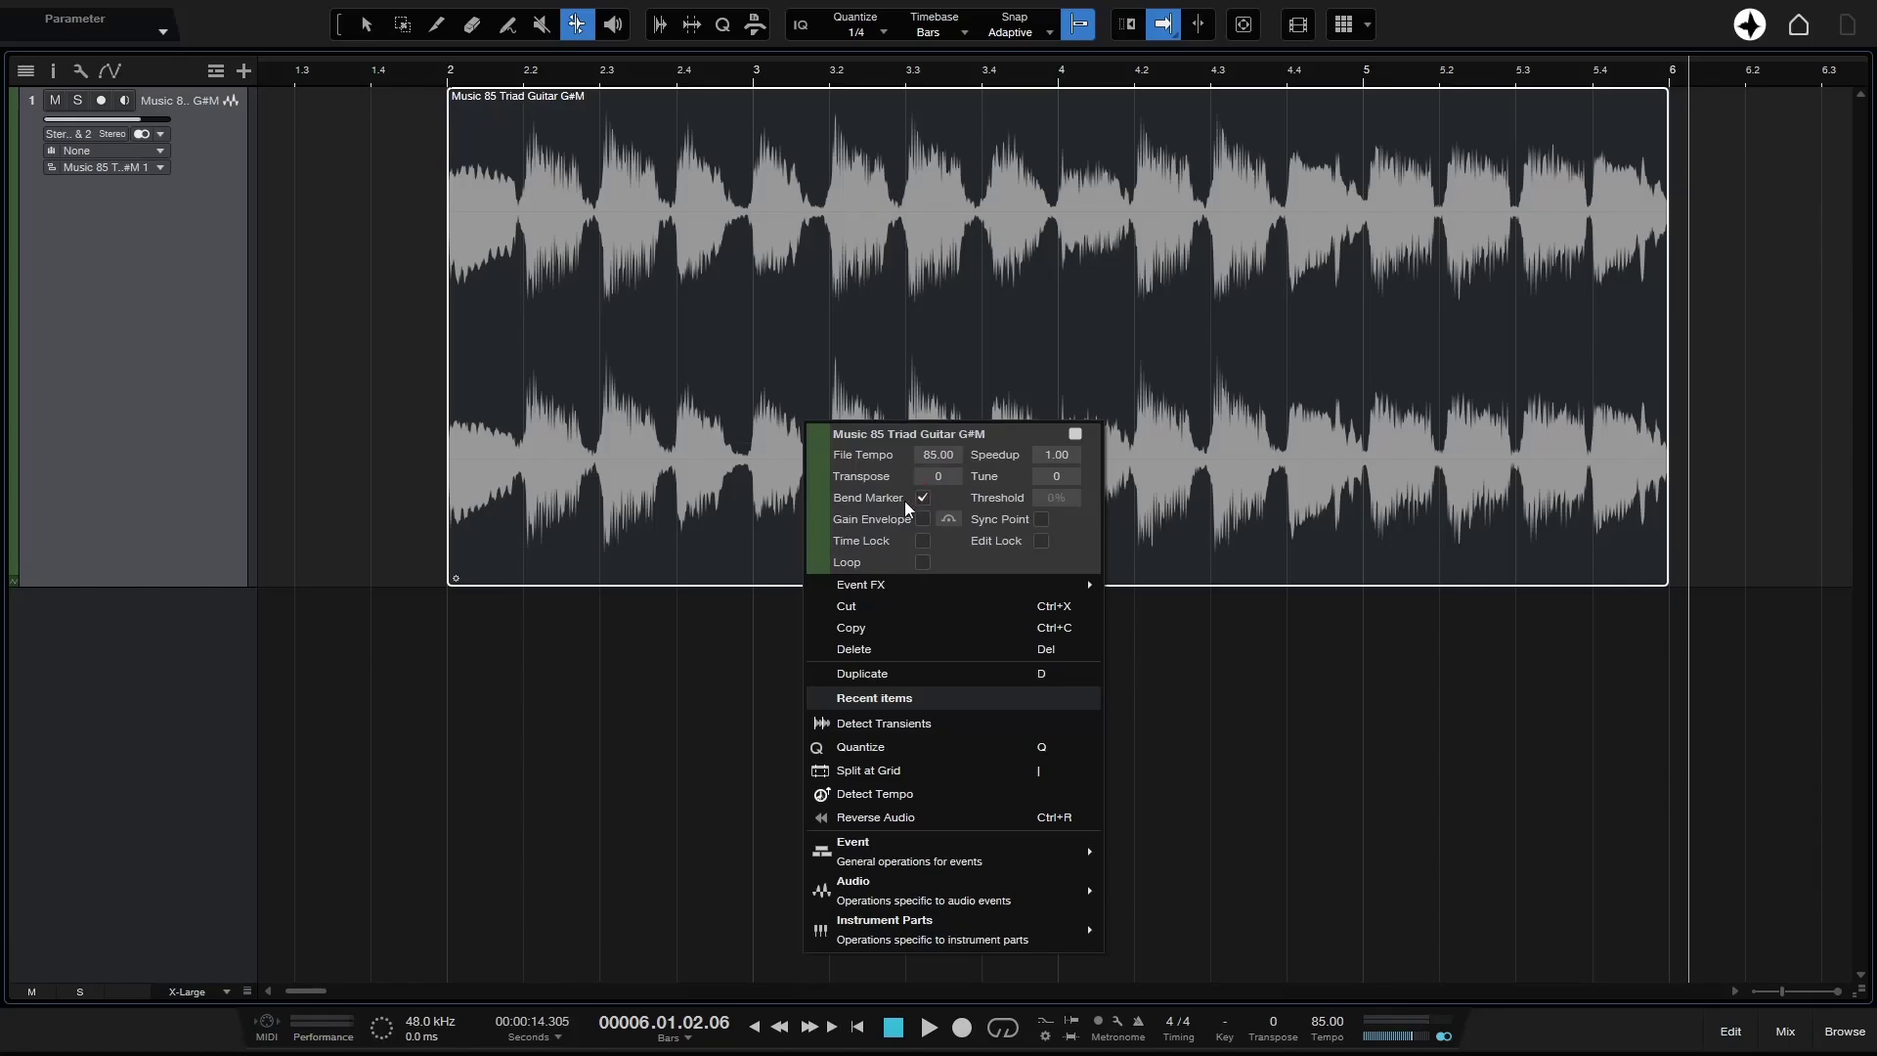
left_click(247, 333)
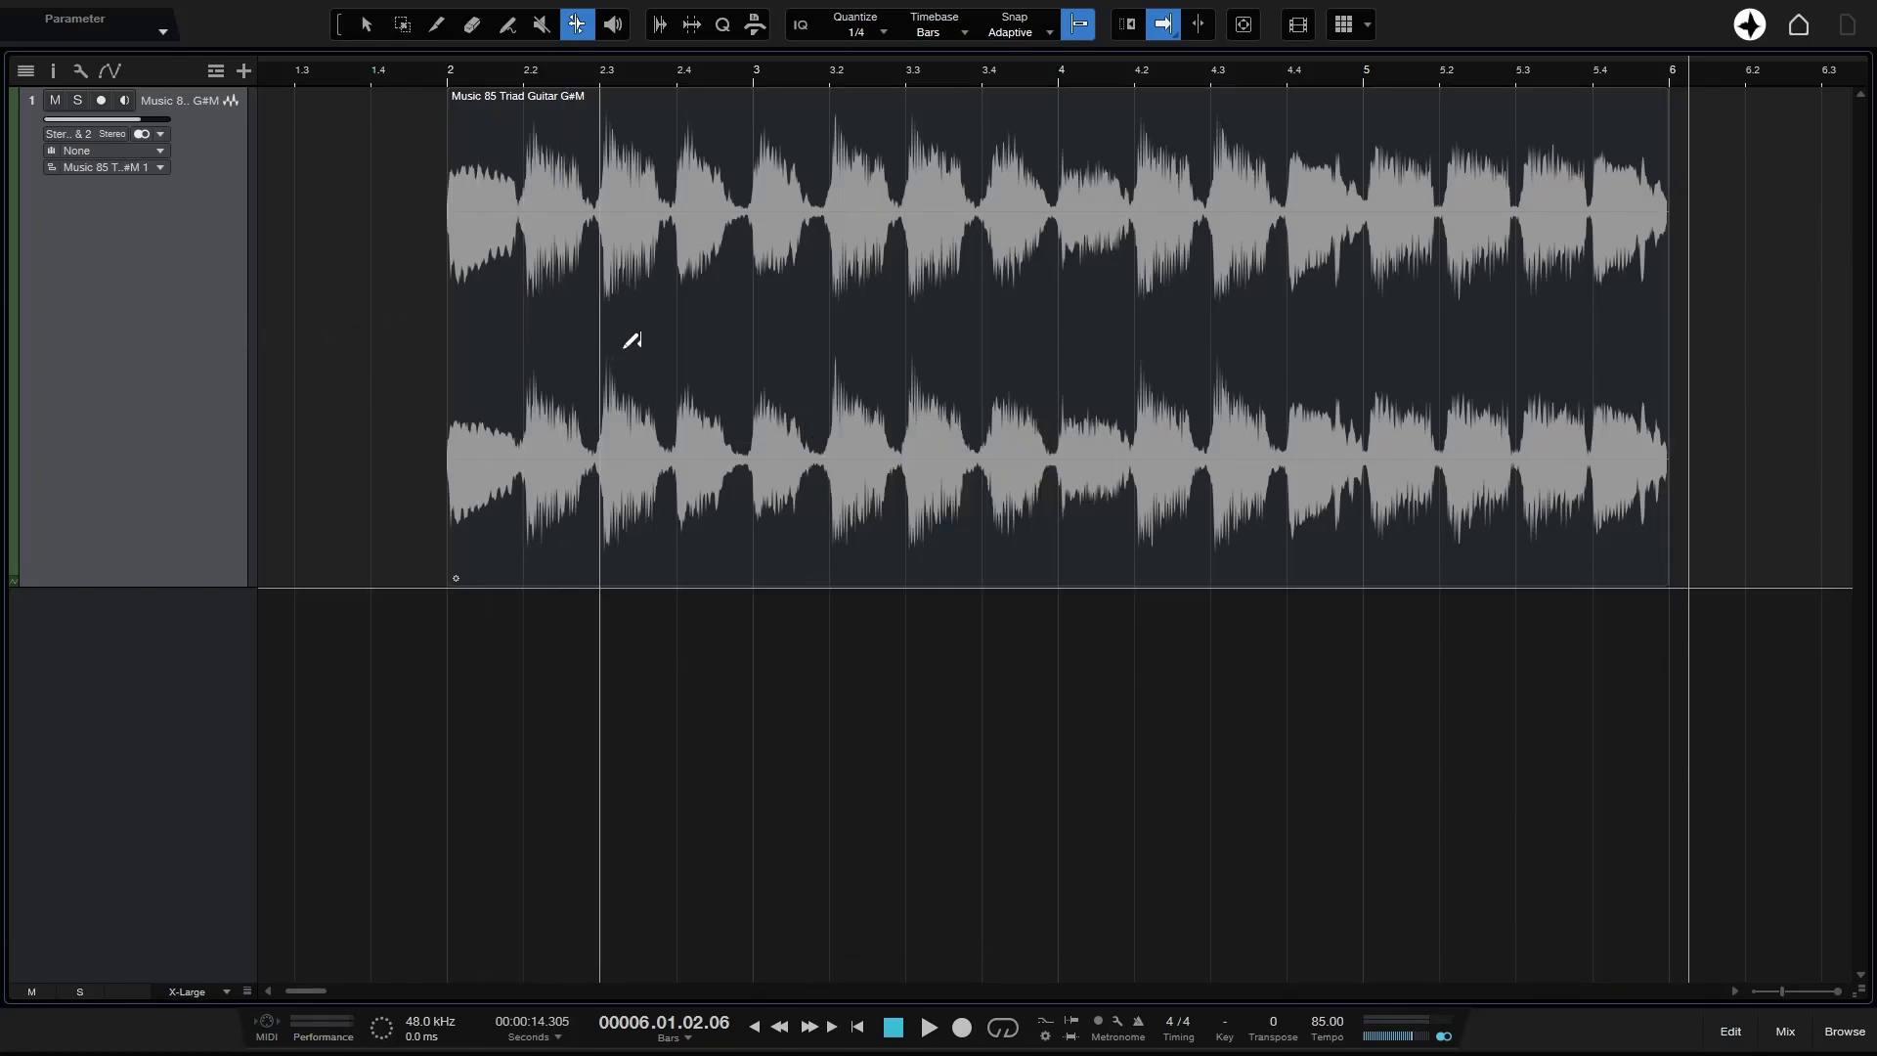
Step: Insert bend markers at 2.4, 3.2, 3.4 and 4.3 in the guitar event with snap on
left_click(675, 348)
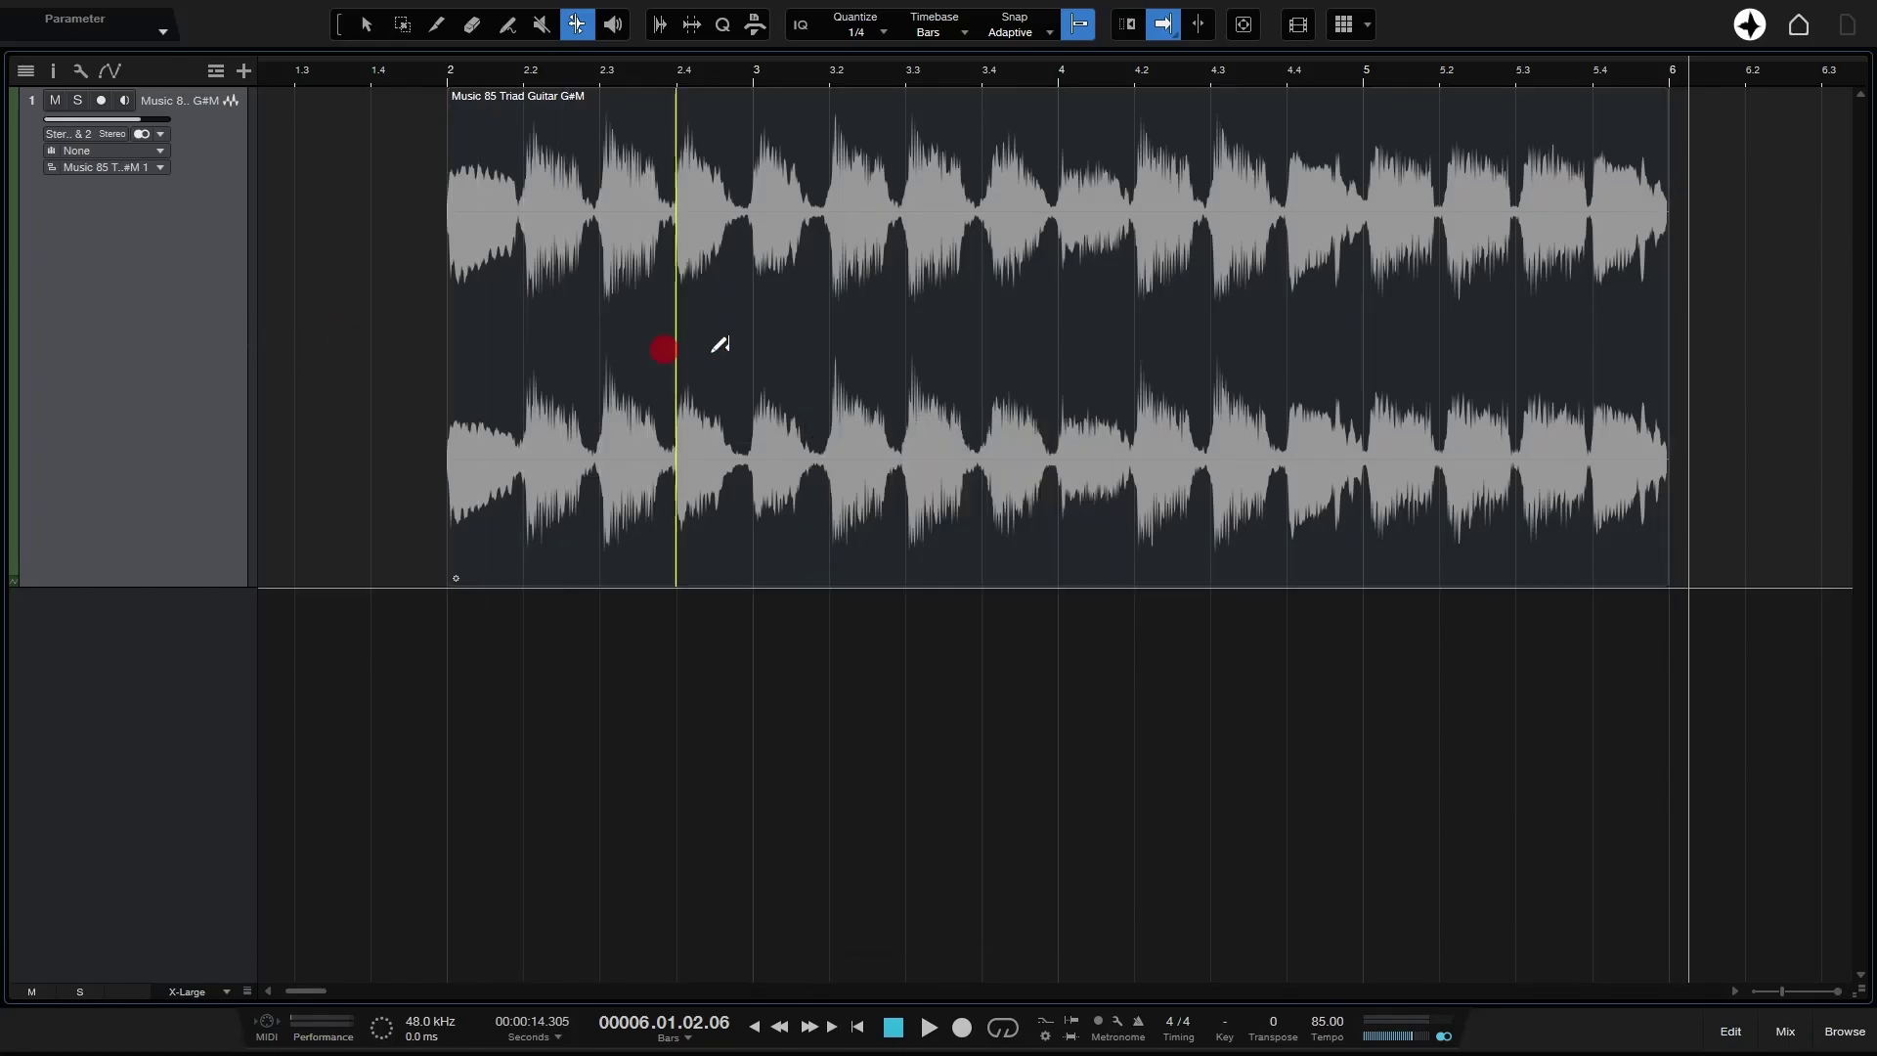
left_click(828, 358)
left_click(981, 377)
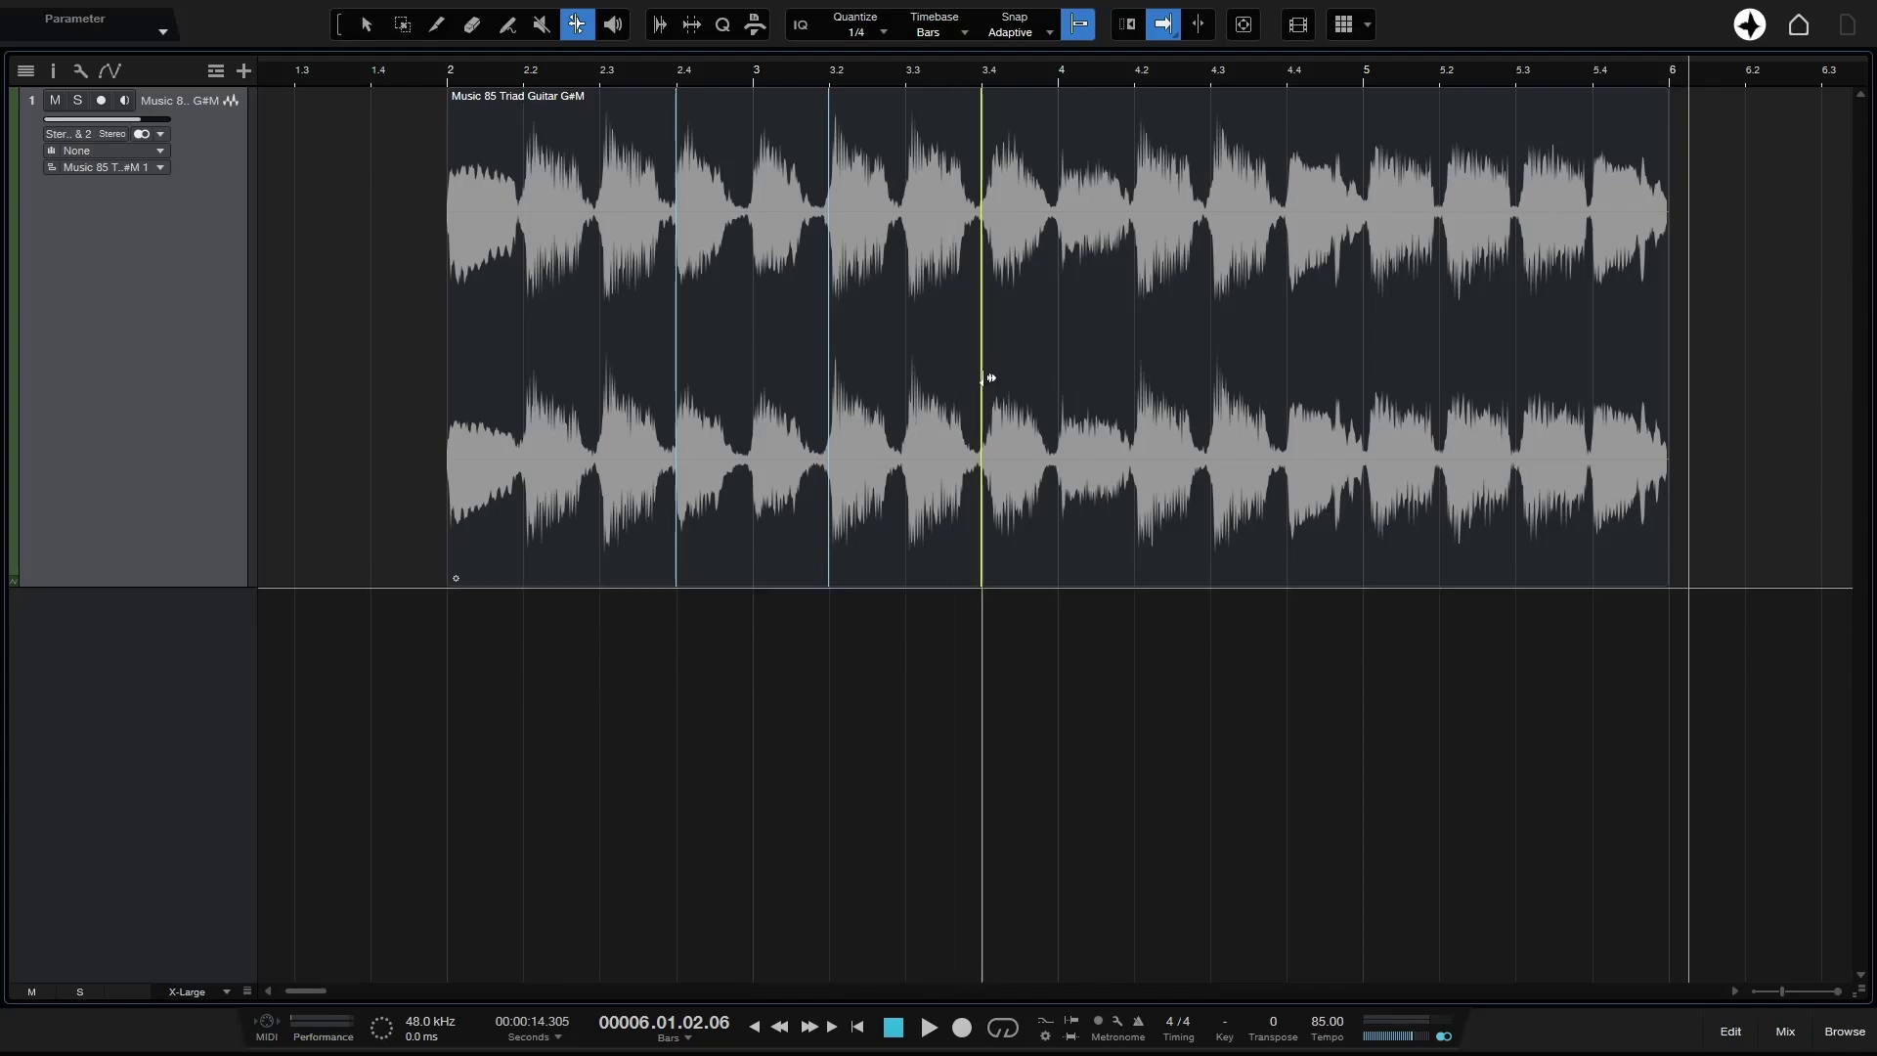
left_click(1208, 374)
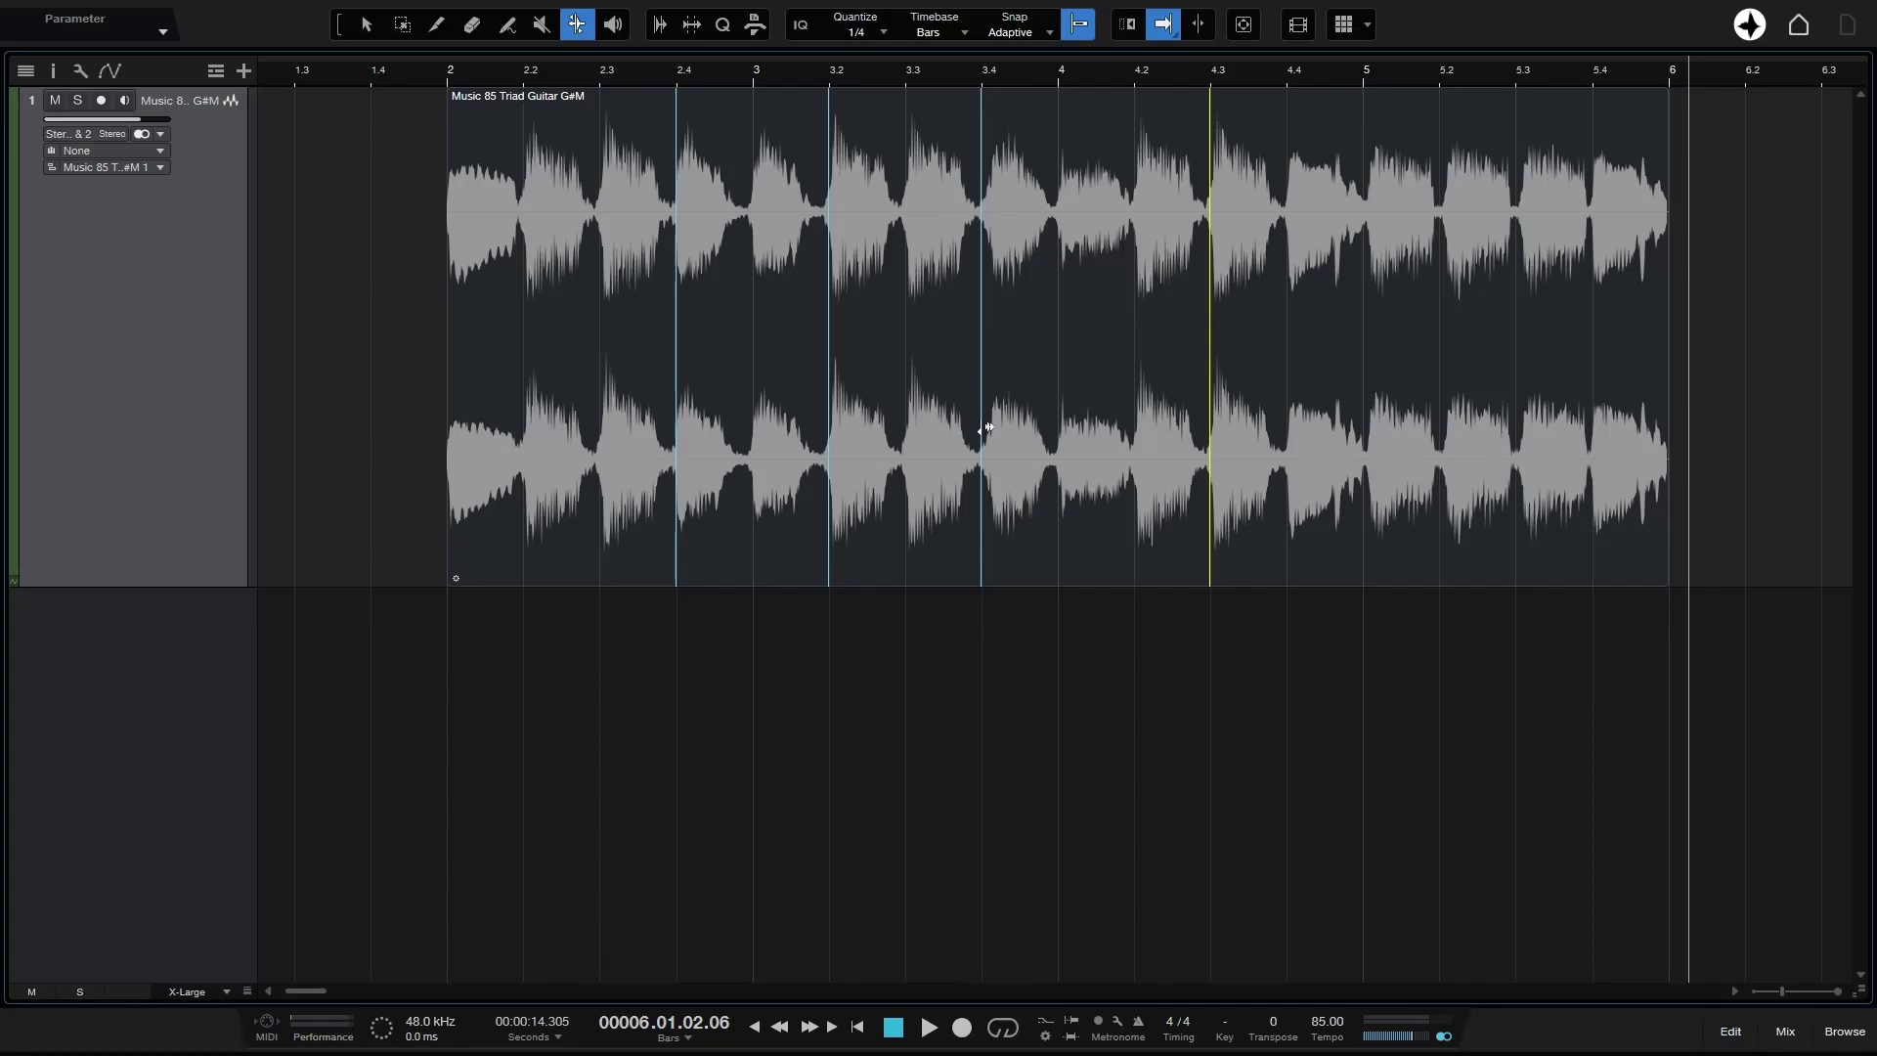
Step: Try to shift the bend marker at 3.4 with snap on, and again with snap turned off
mouse_move(986, 427)
left_mouse_down()
mouse_move(1087, 442)
mouse_move(1002, 440)
left_mouse_up()
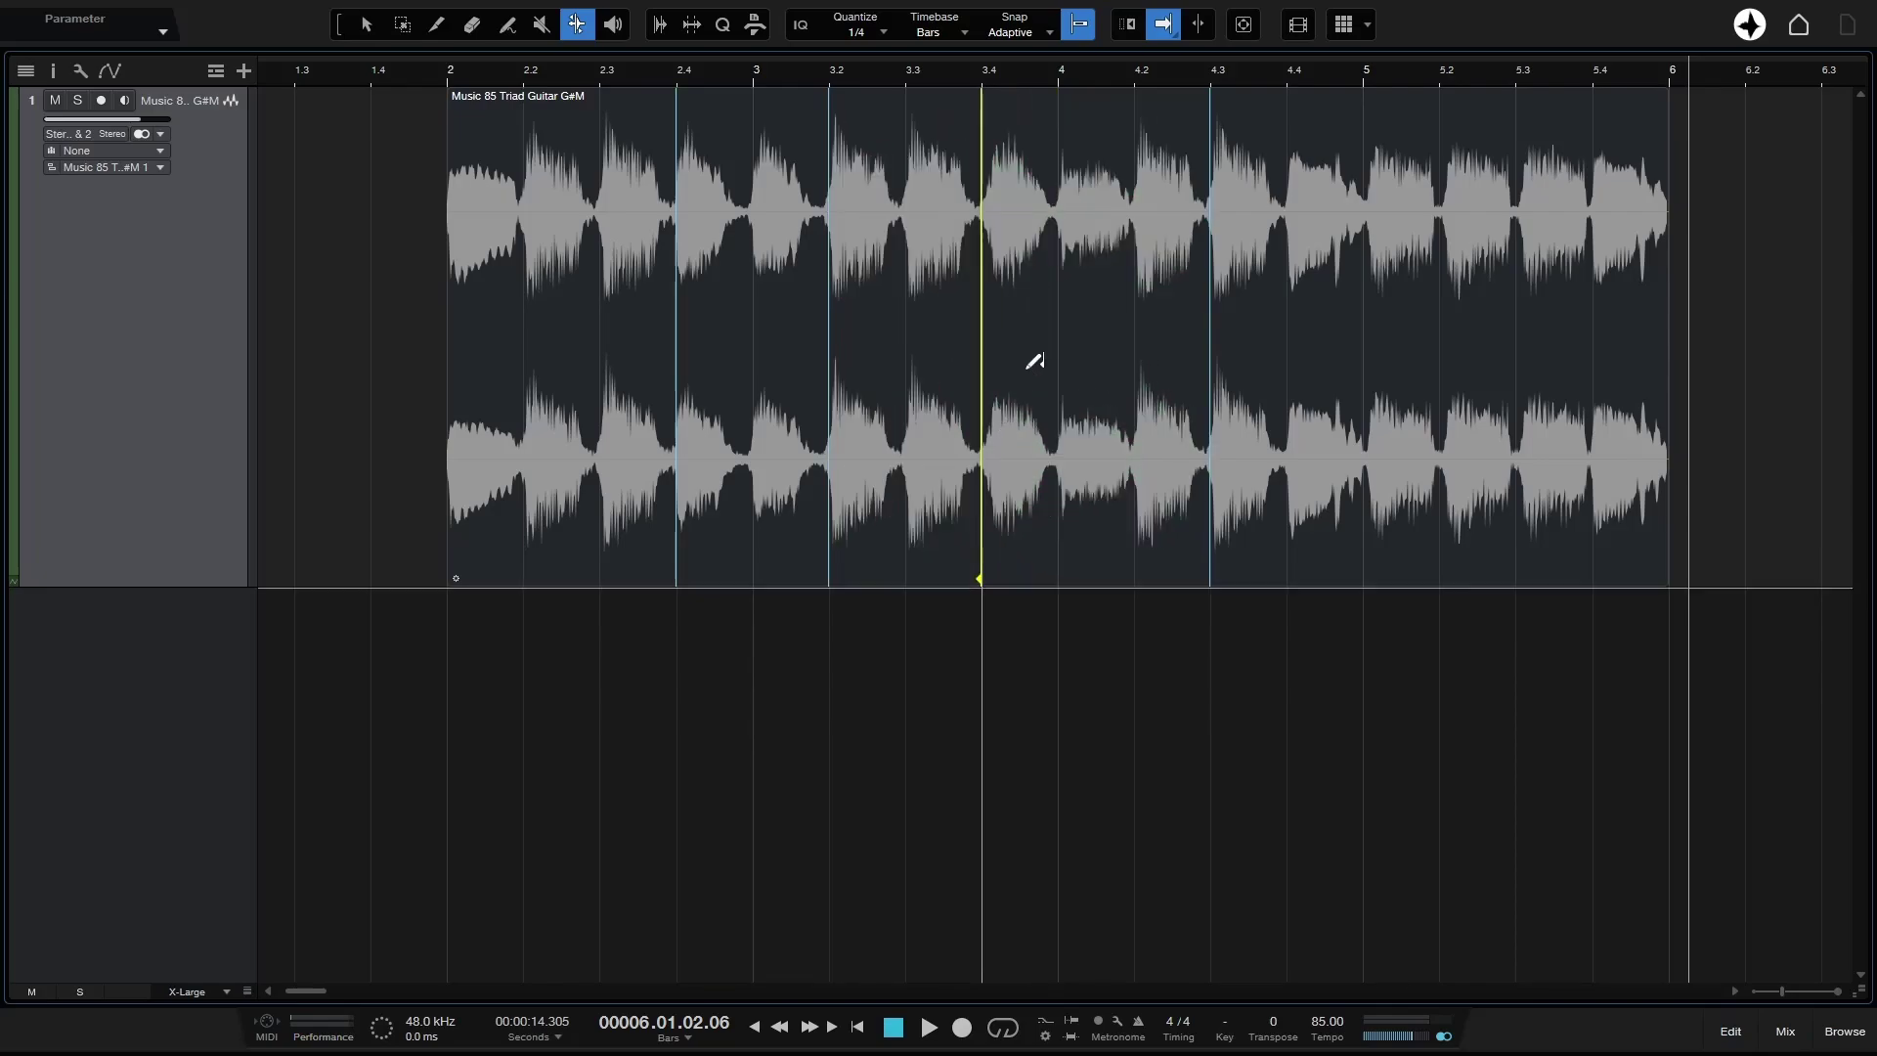
left_click(1076, 25)
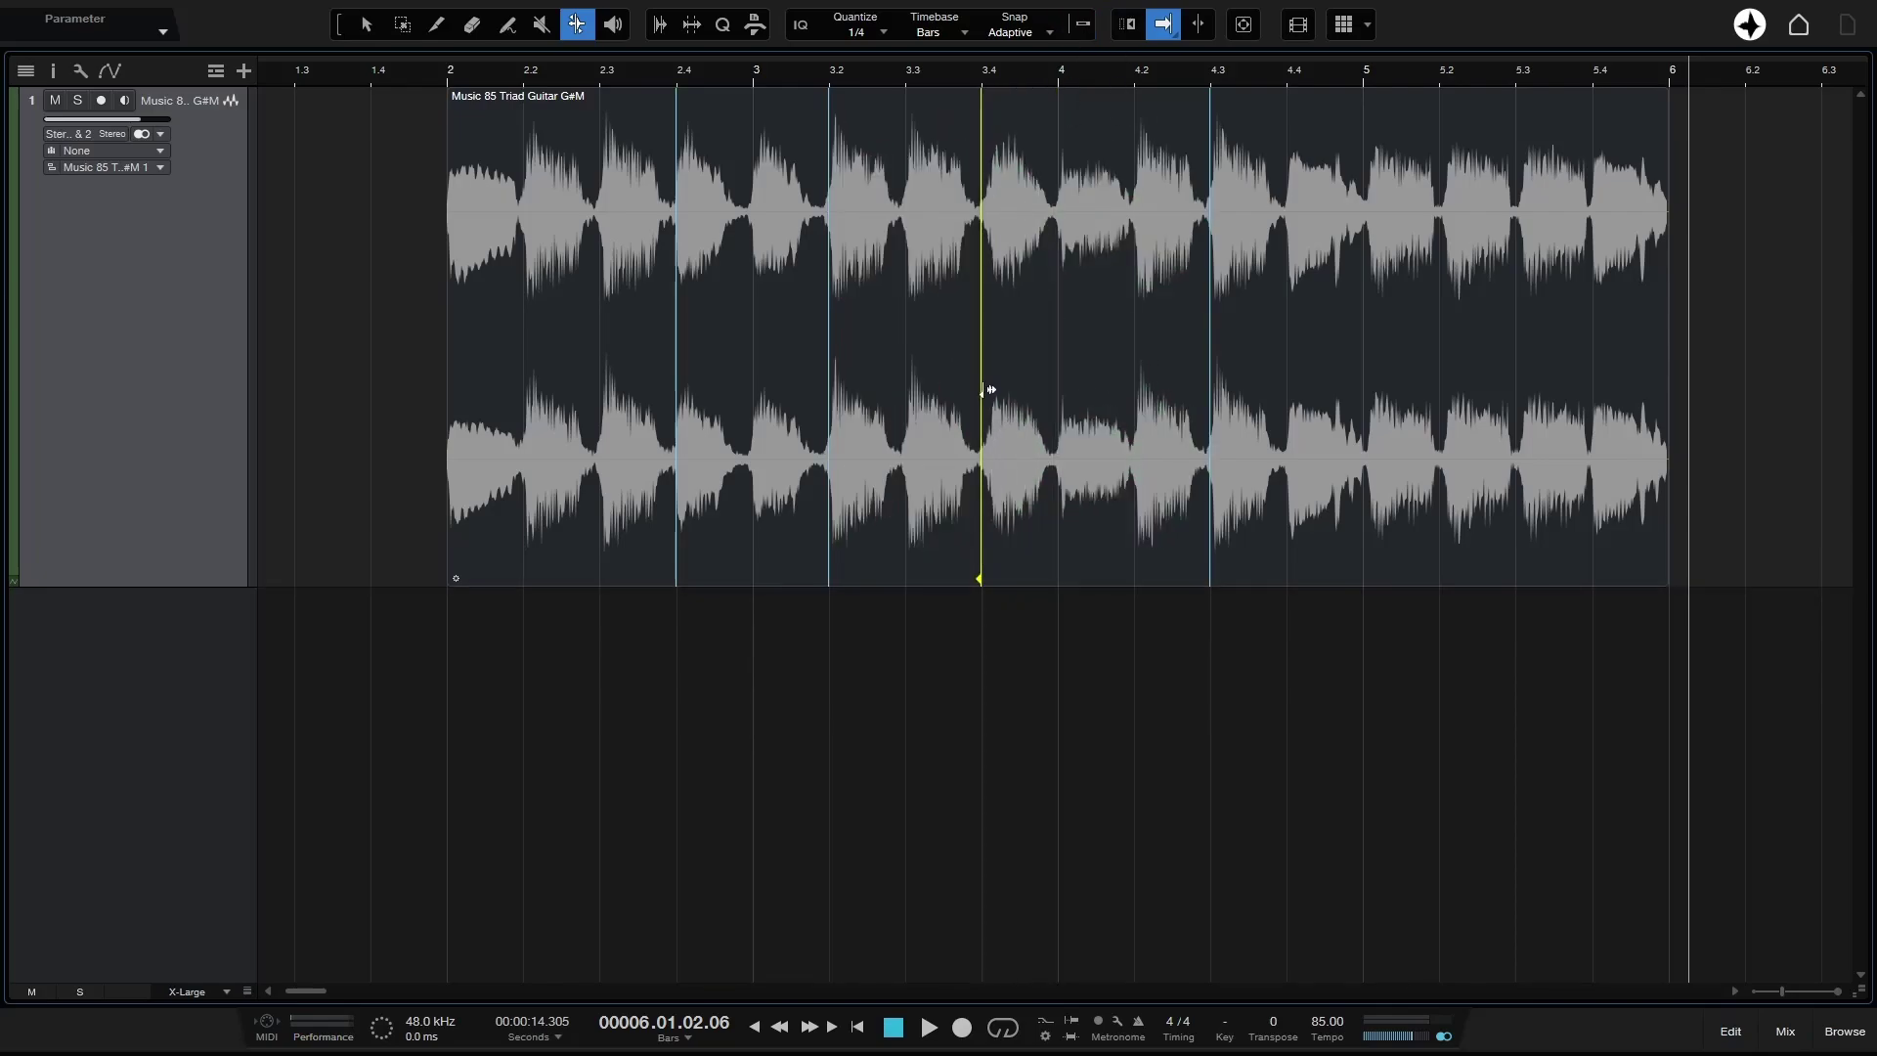
mouse_move(982, 387)
left_mouse_down()
mouse_move(1060, 396)
mouse_move(1016, 402)
mouse_move(1057, 403)
mouse_move(1030, 395)
left_mouse_up()
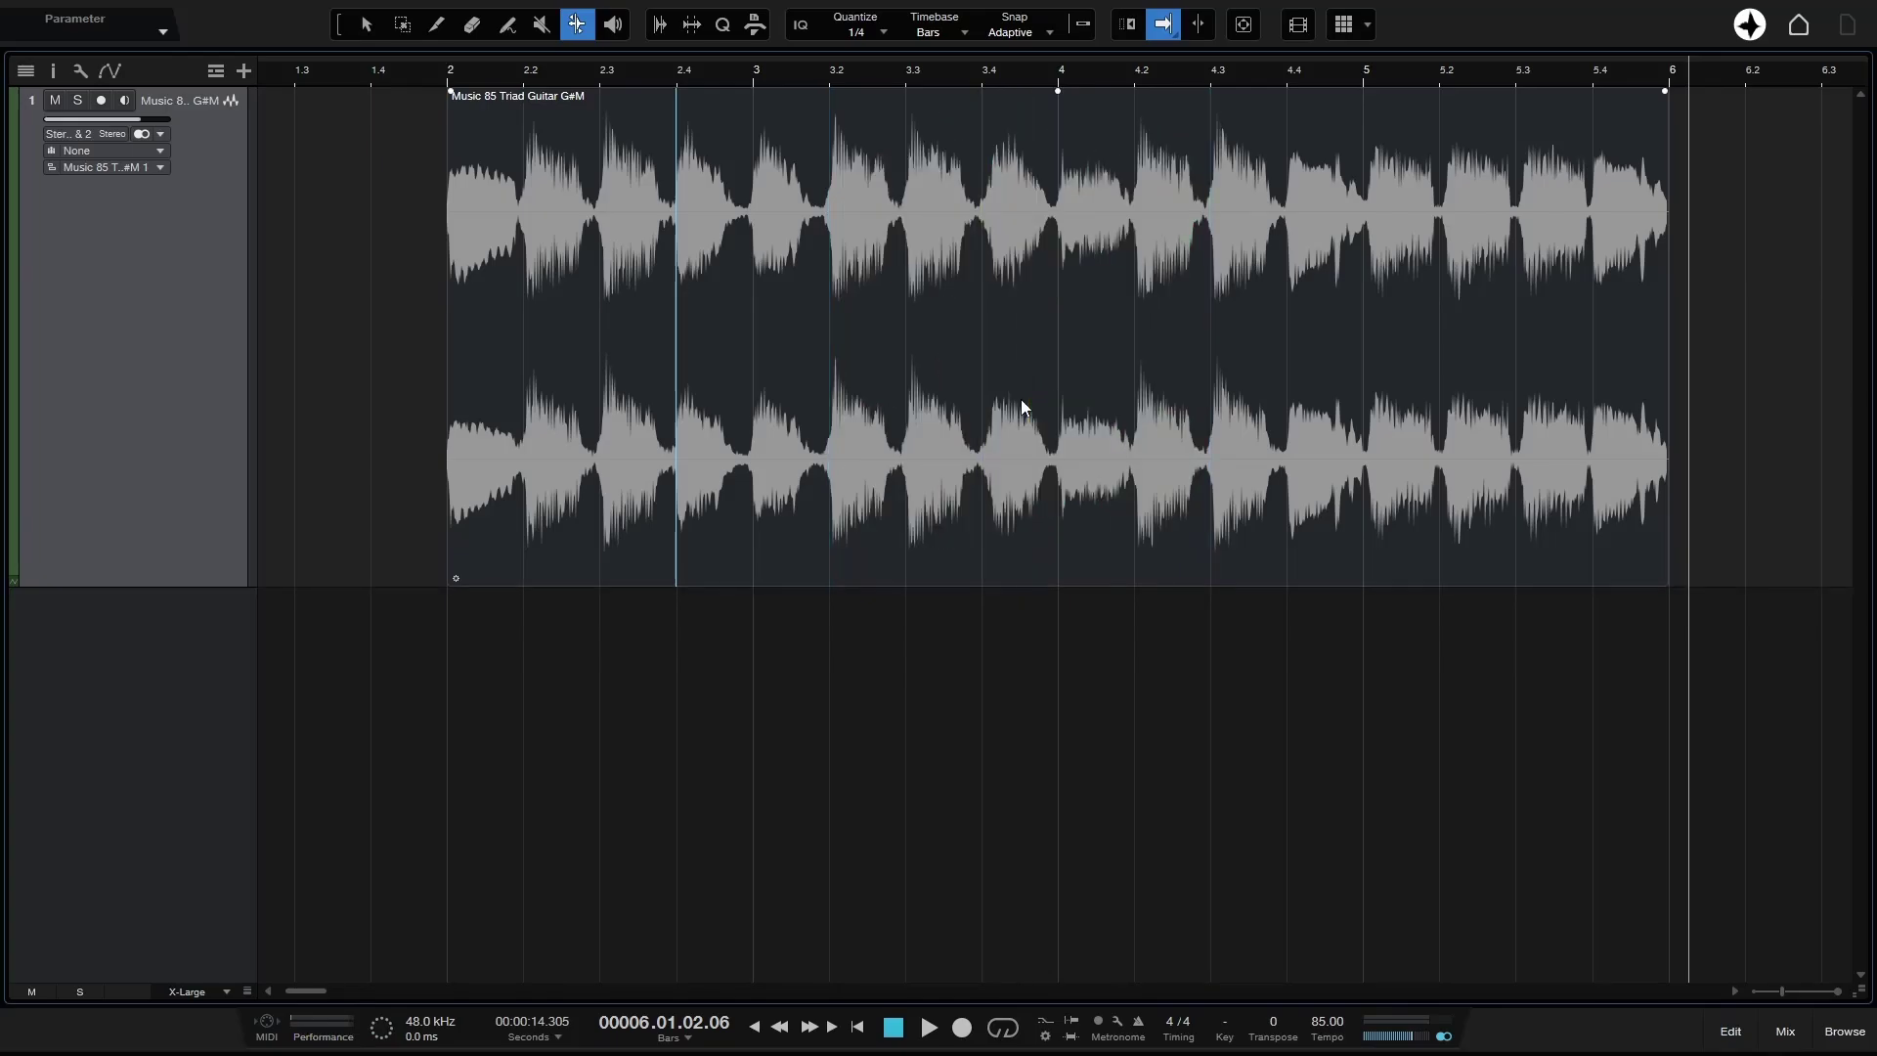
Step: Disable the Bend Marker option for the guitar event, deselect the event and reduce the track height to Large
right_click(1022, 400)
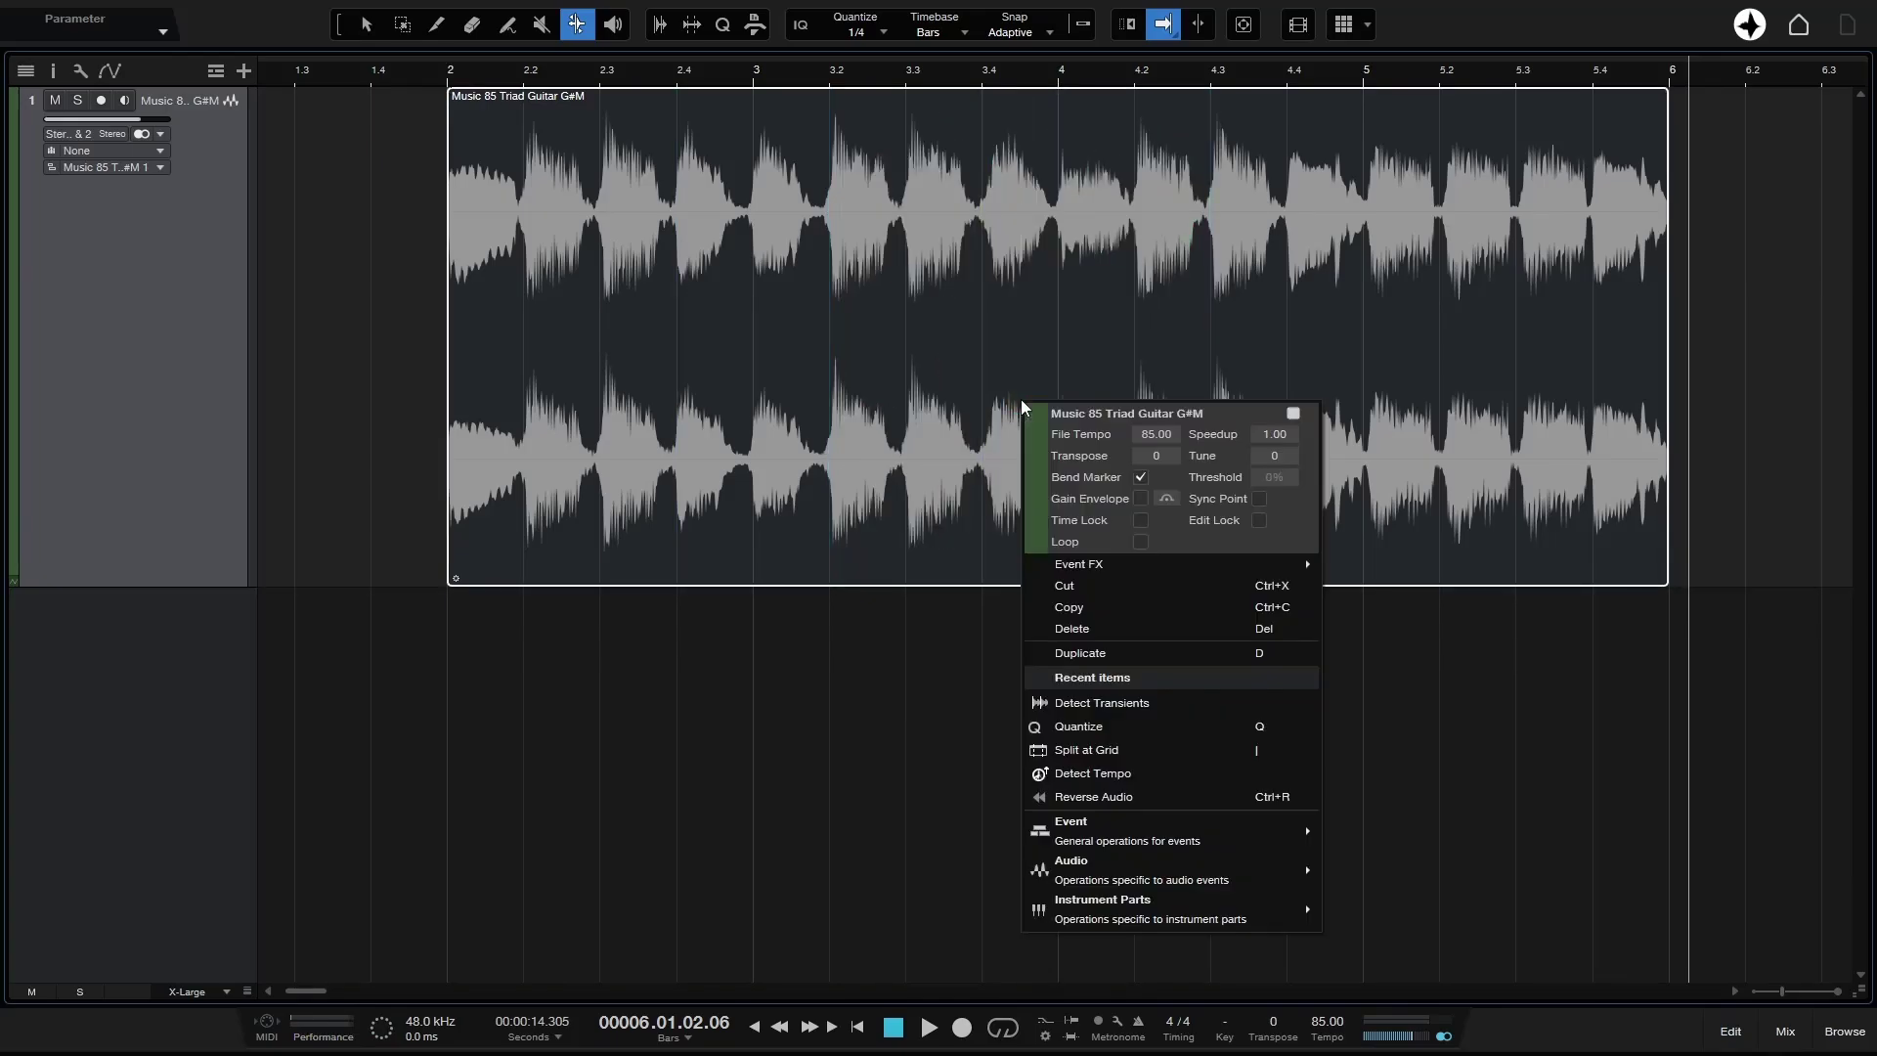
left_click(1140, 477)
left_click(381, 481)
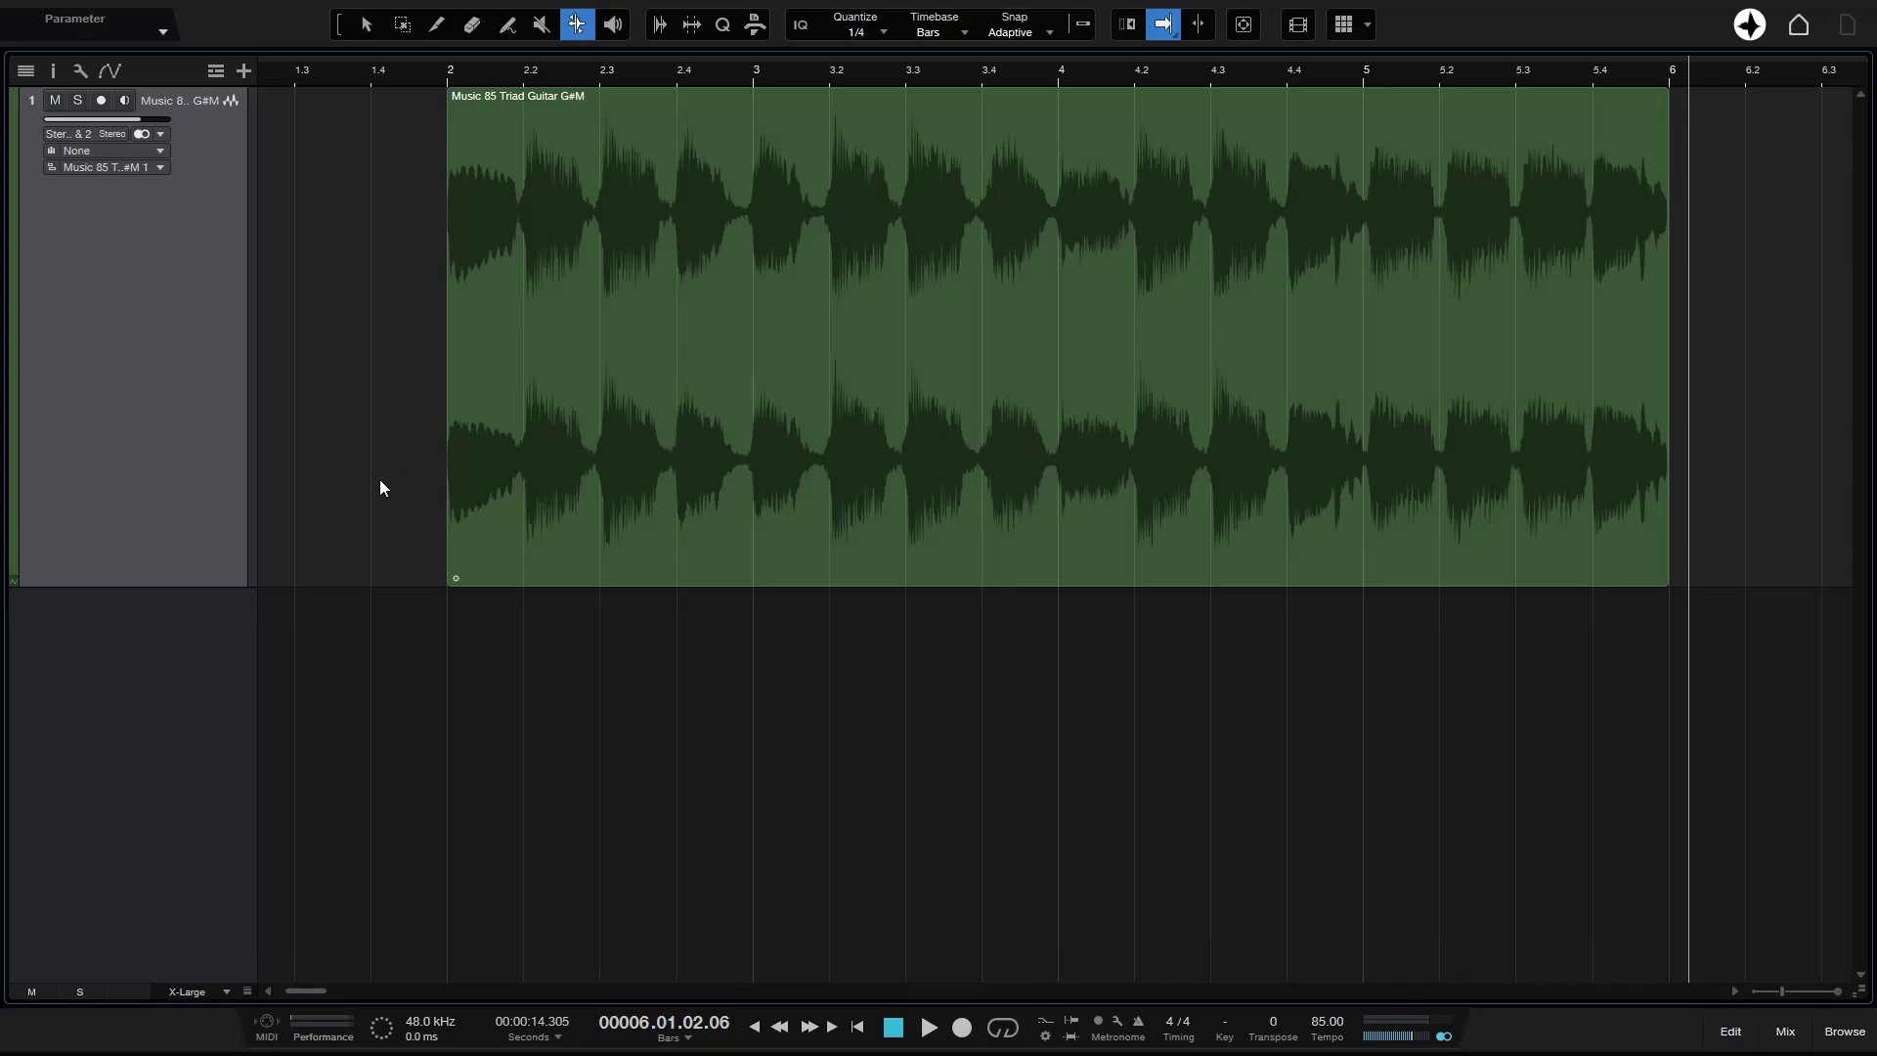
key("shift+w")
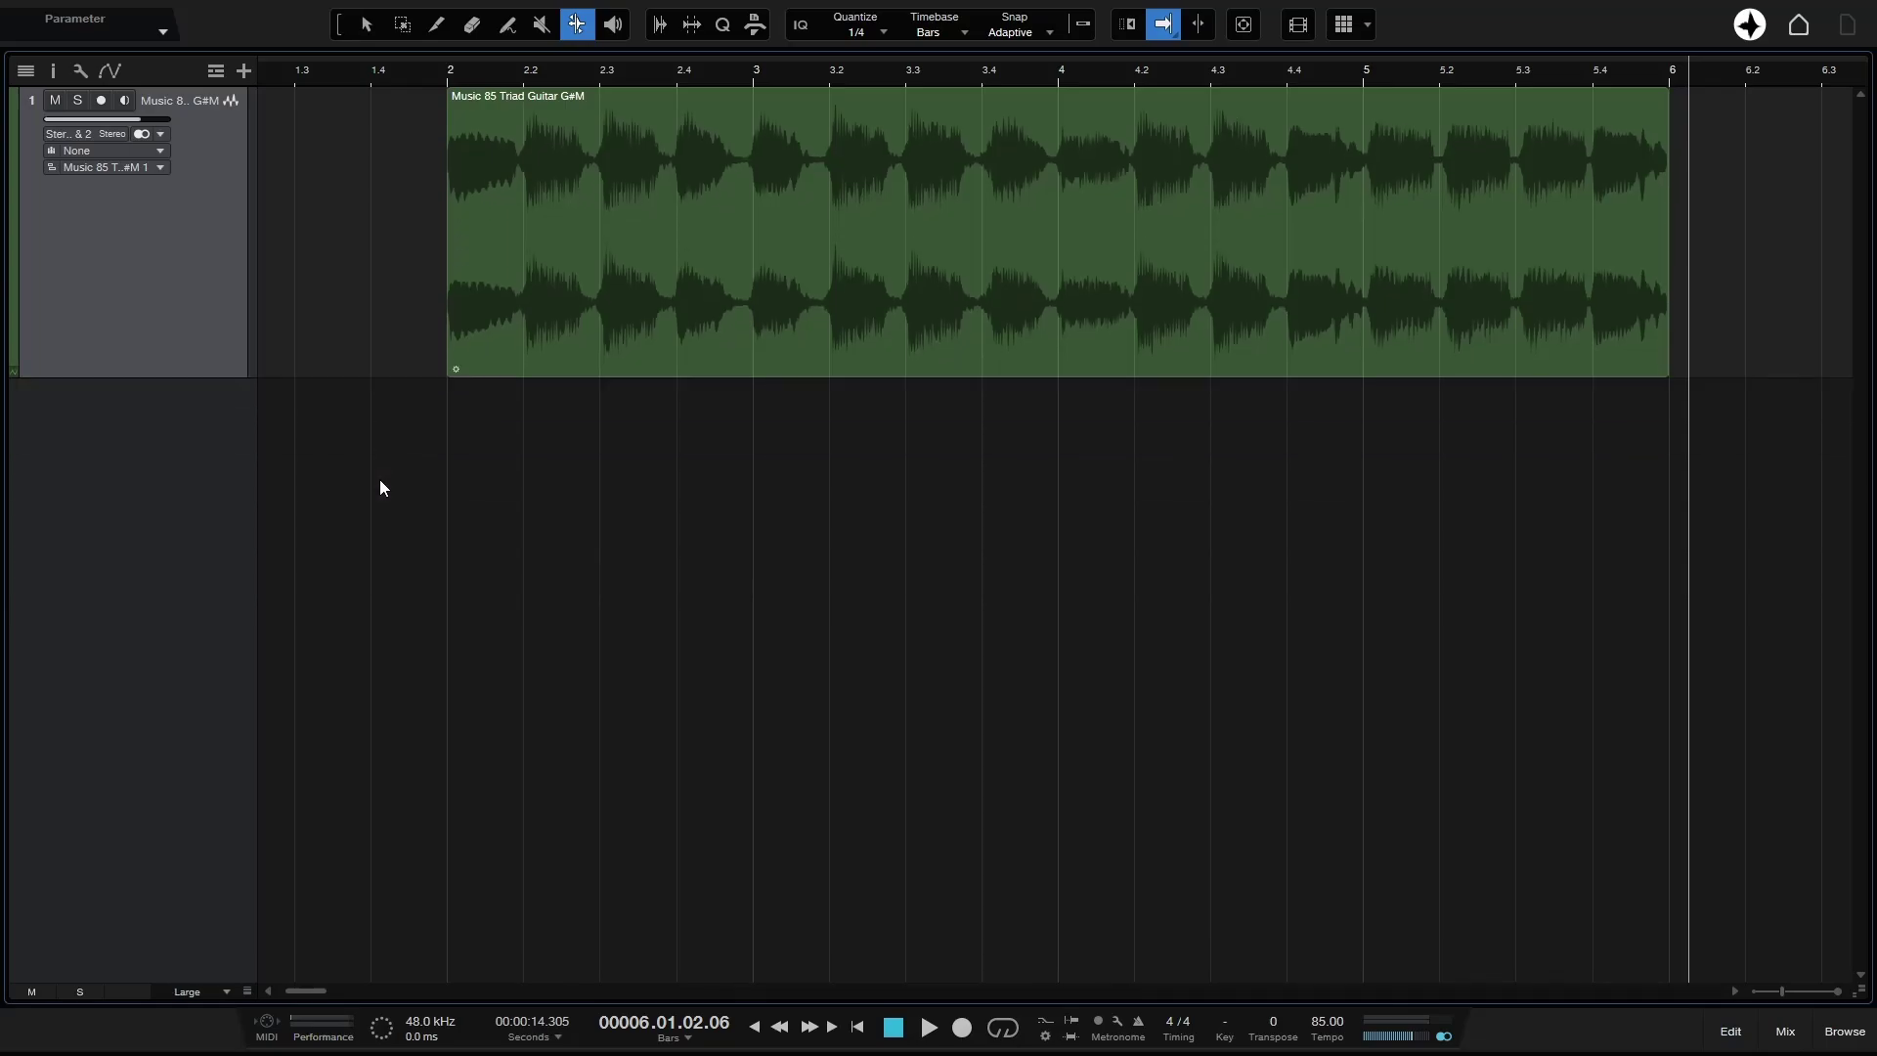
Step: Add a Mai Tai instrument track below the guitar track from the instrument browser and close the browser
left_click(1846, 1032)
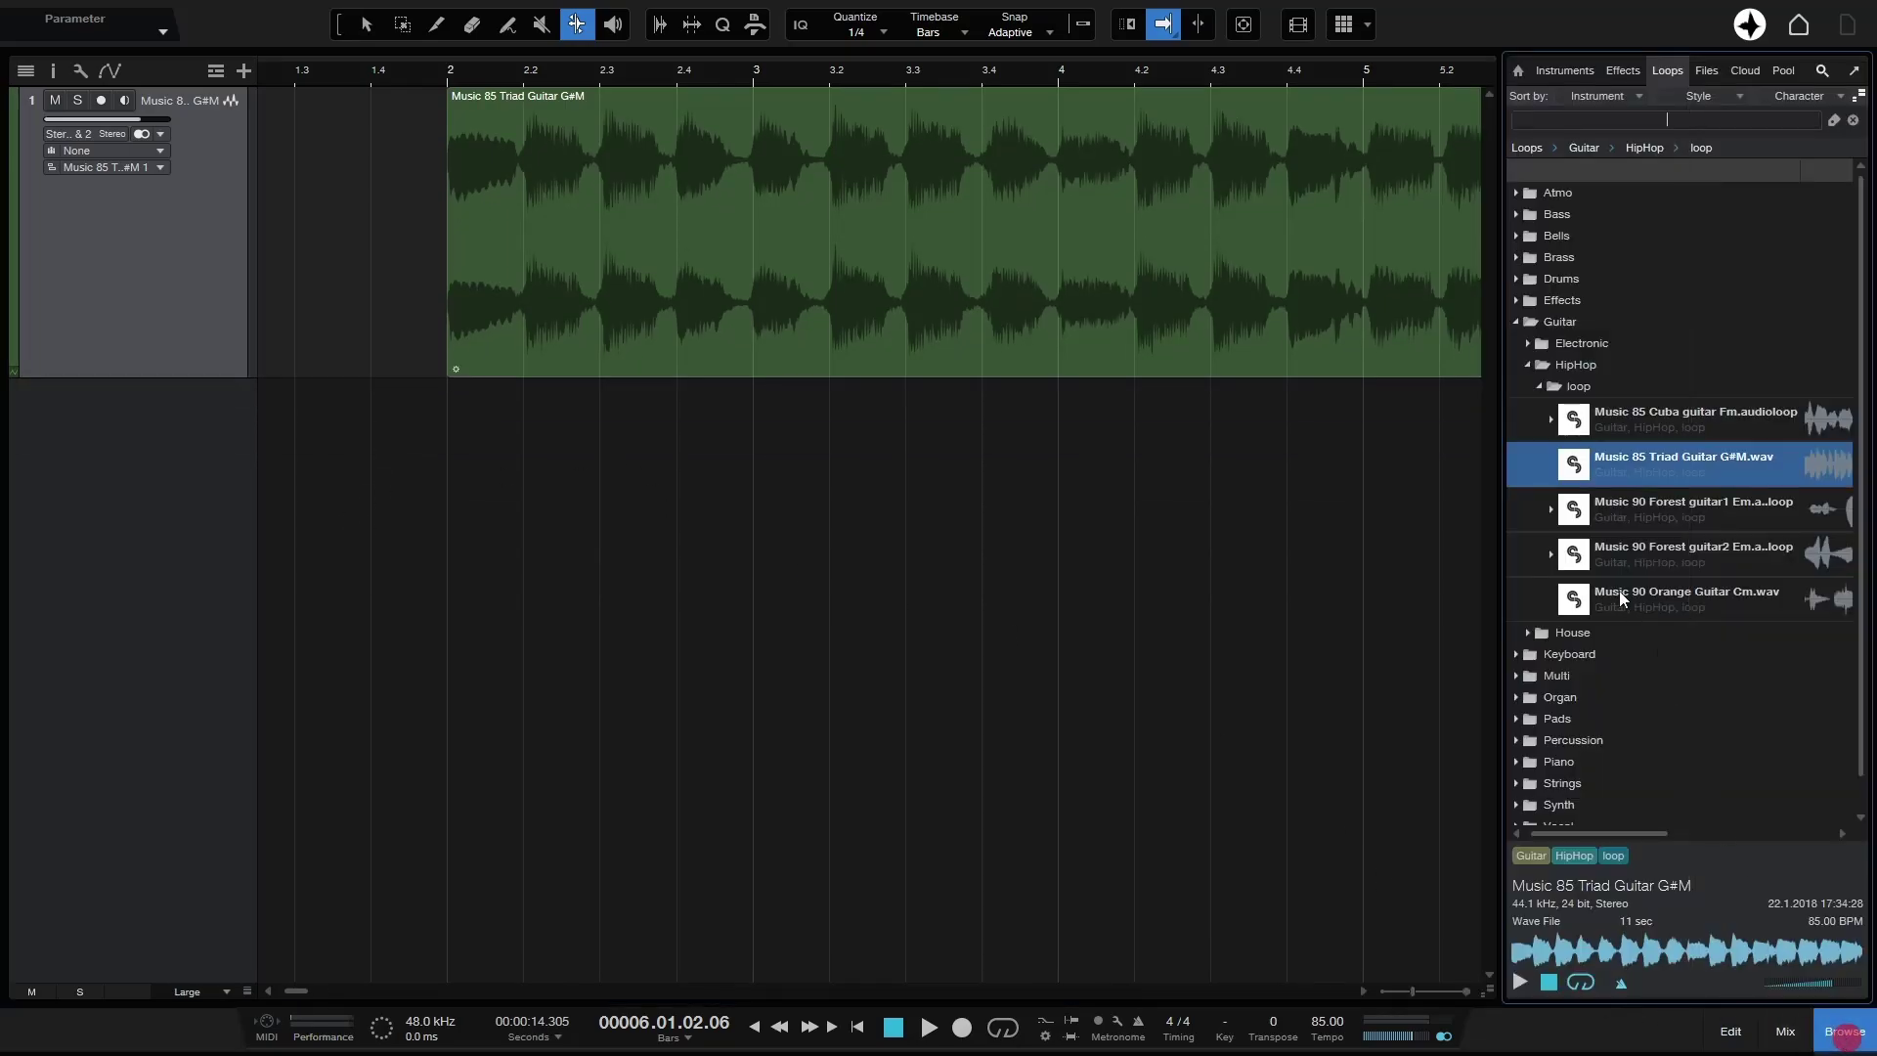
left_click(1562, 71)
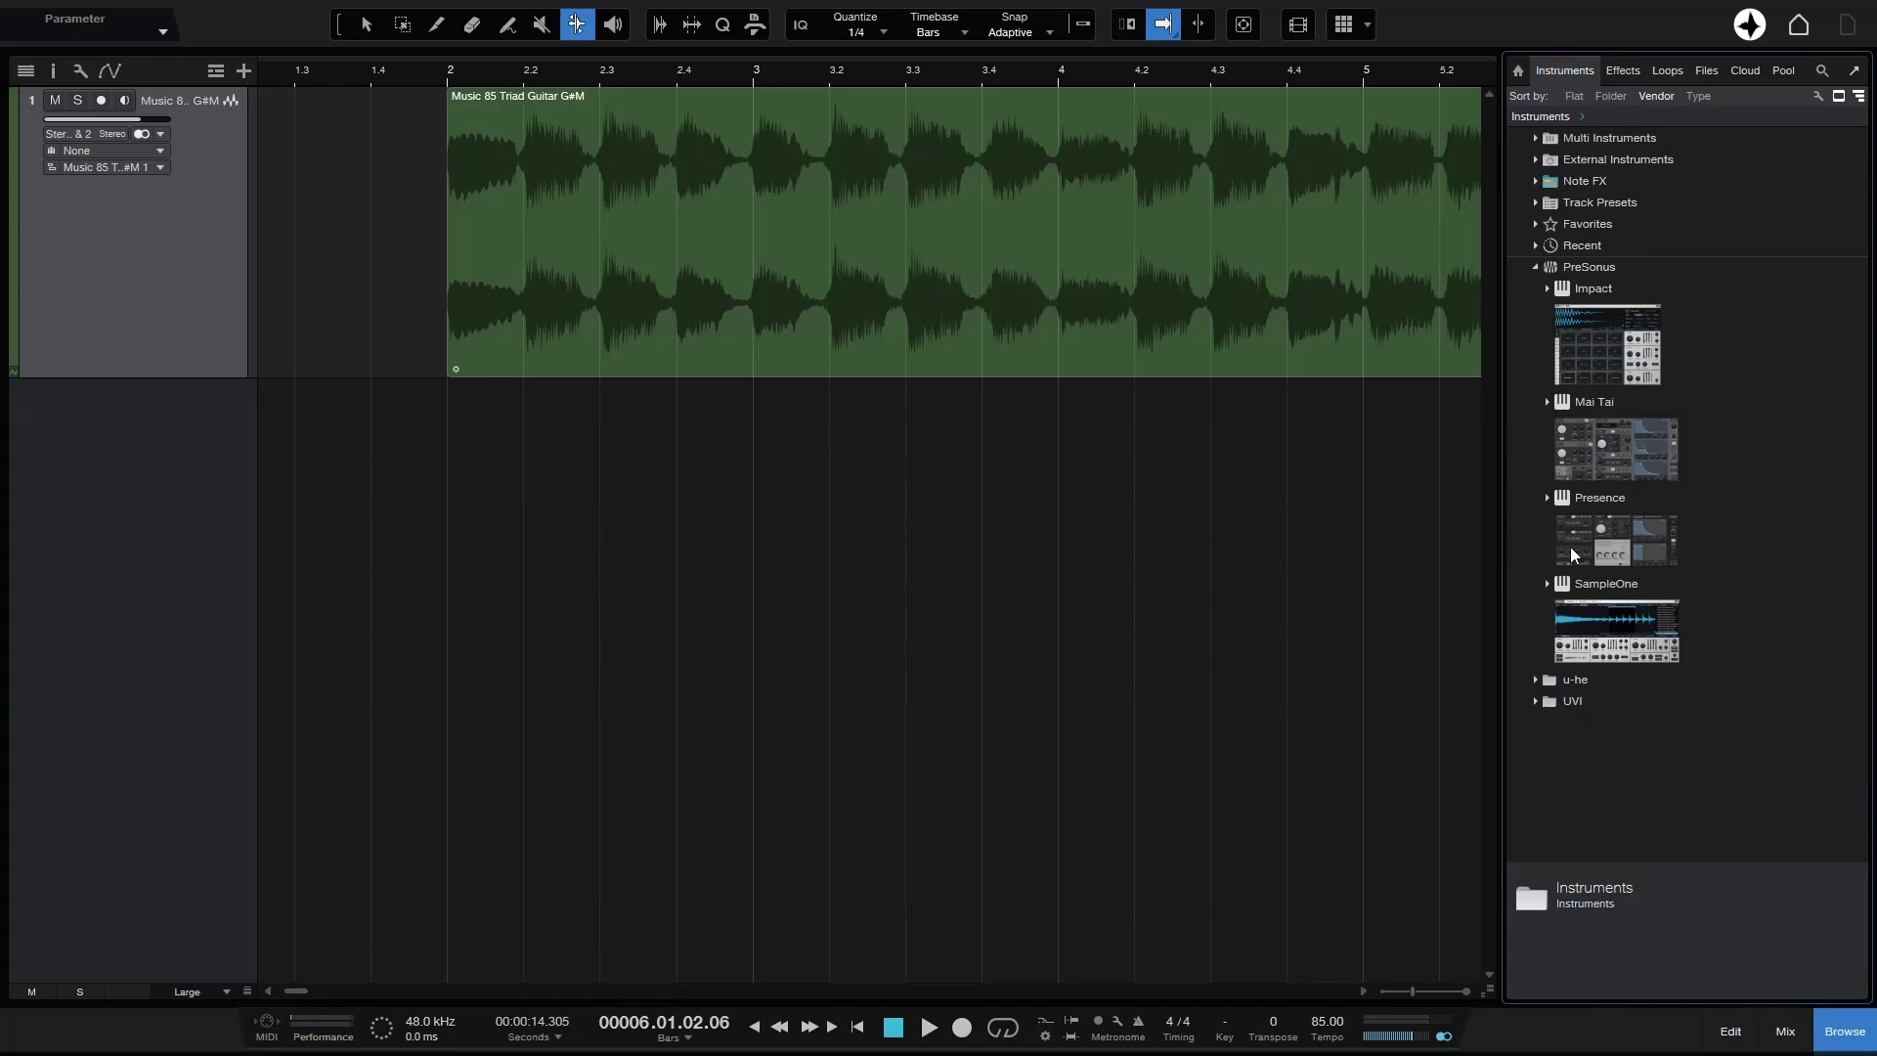
left_click_drag(1641, 442, 1142, 730)
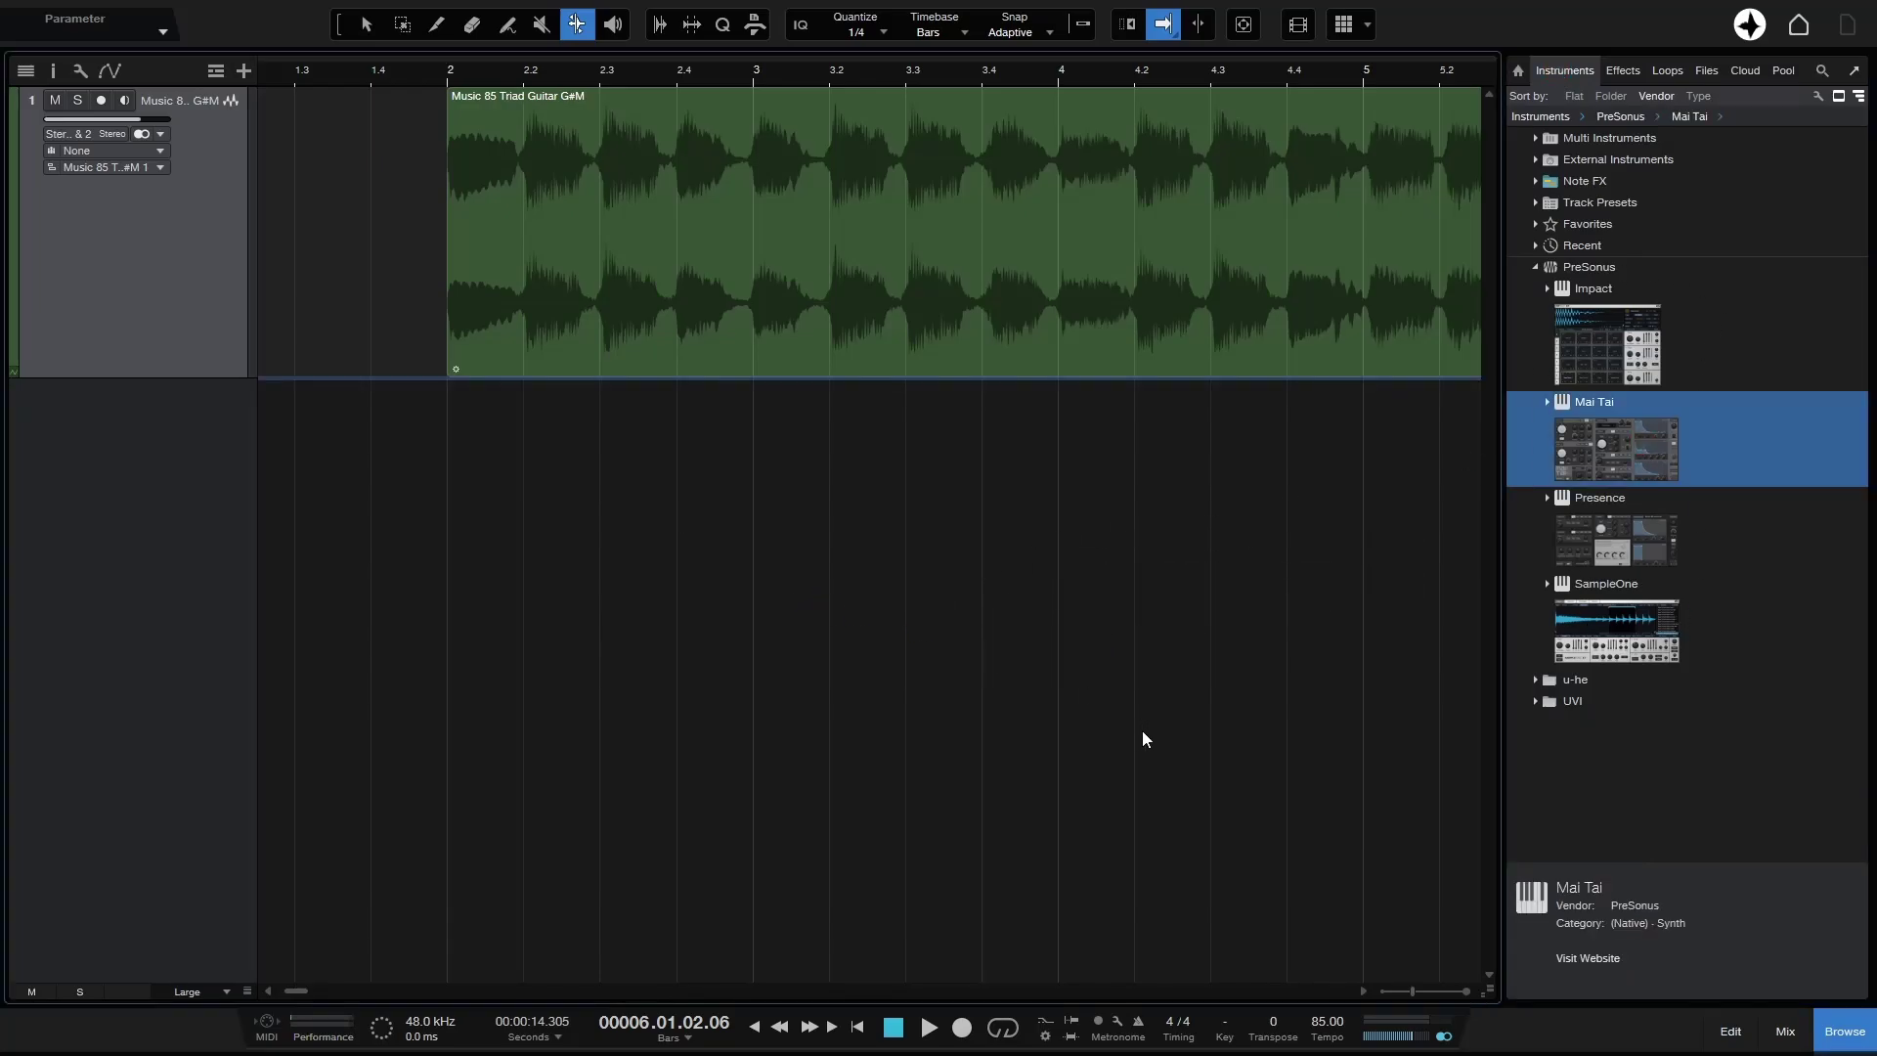
left_click(1824, 1027)
Step: Load the Bass - 80s Updown preset in Mai Tai and audition a few low notes
left_click(658, 200)
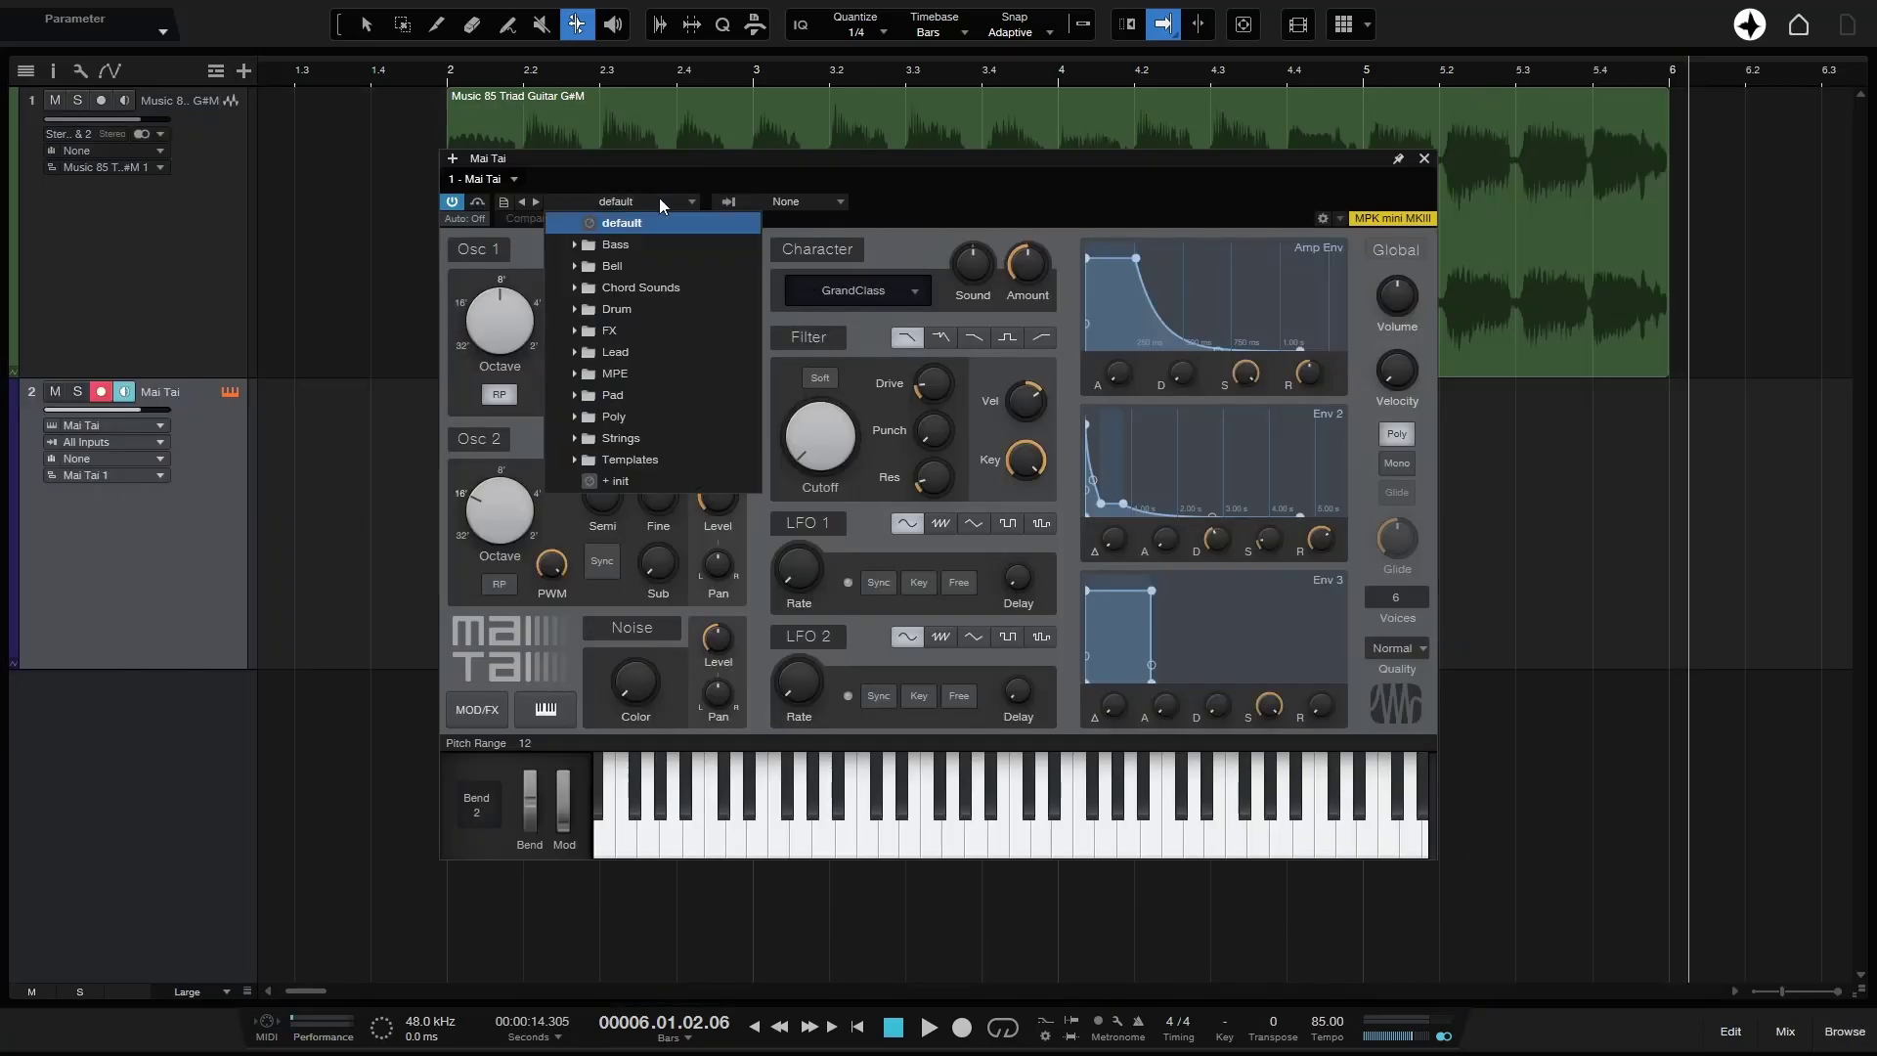
left_click(577, 244)
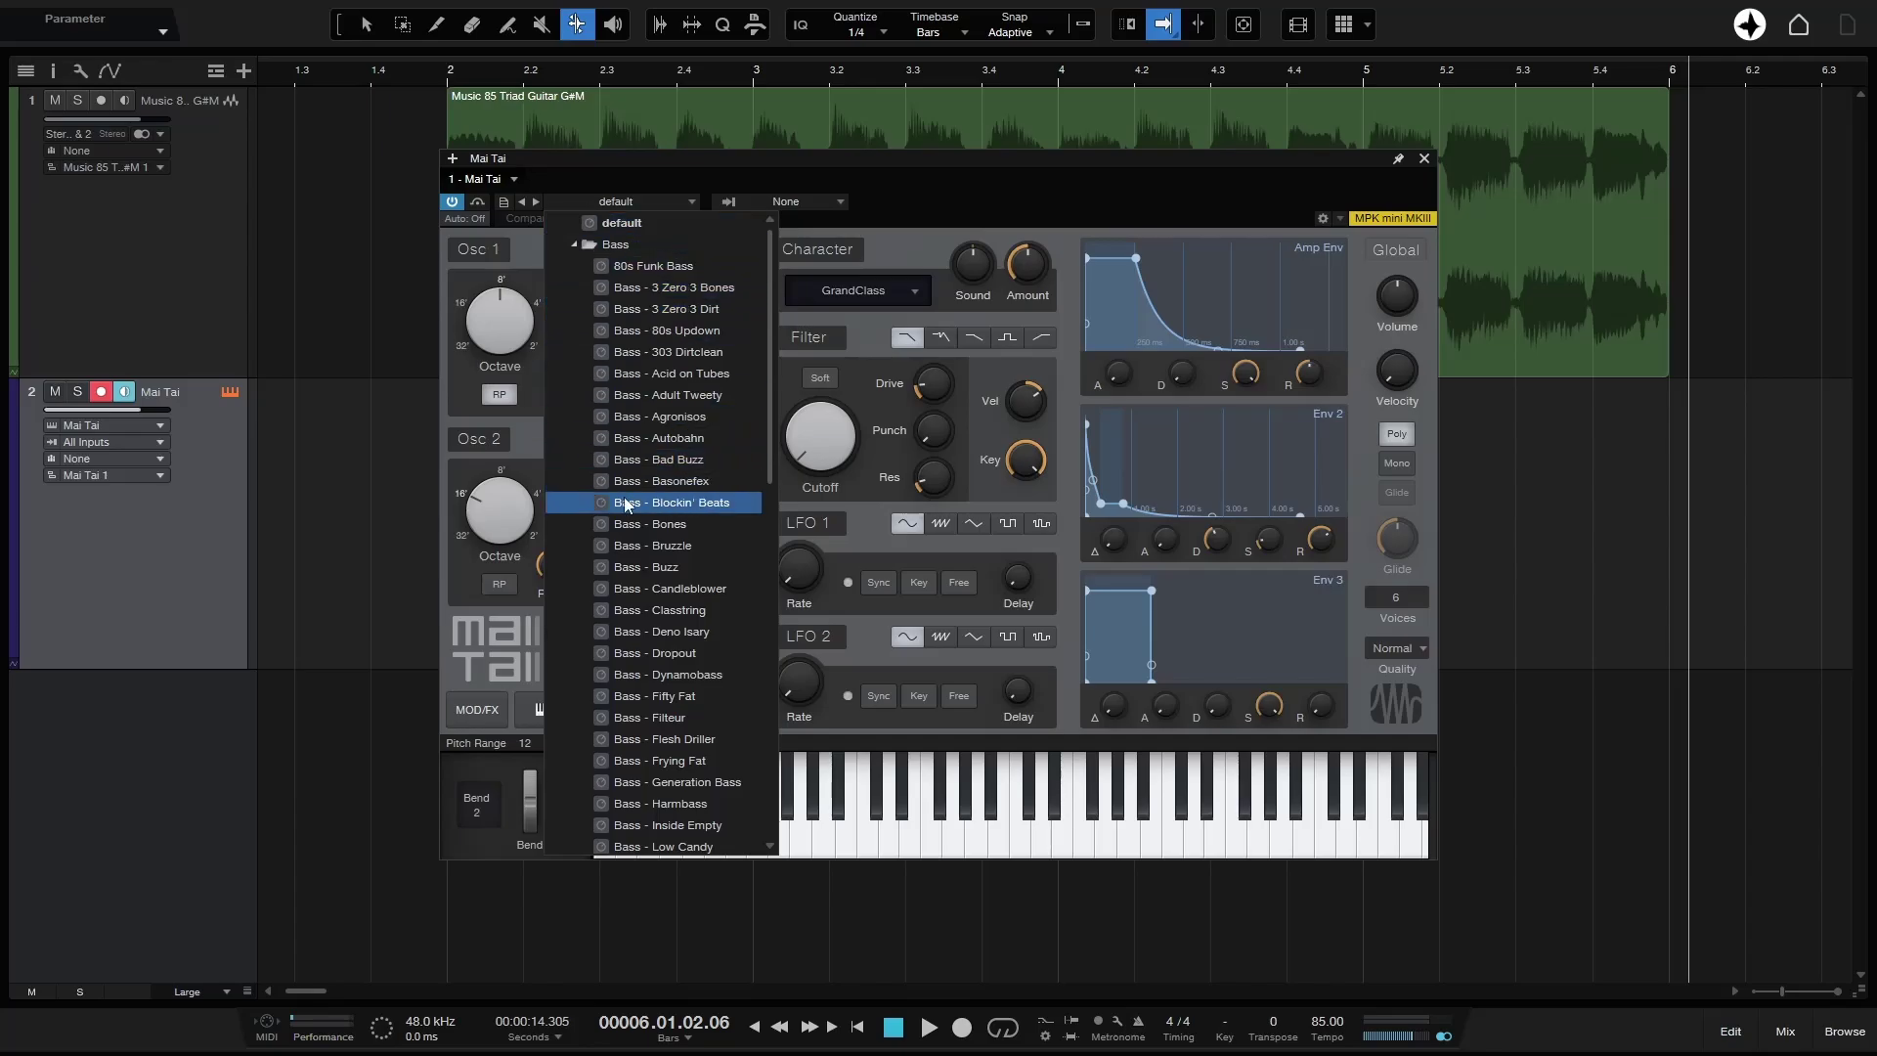
left_click(647, 330)
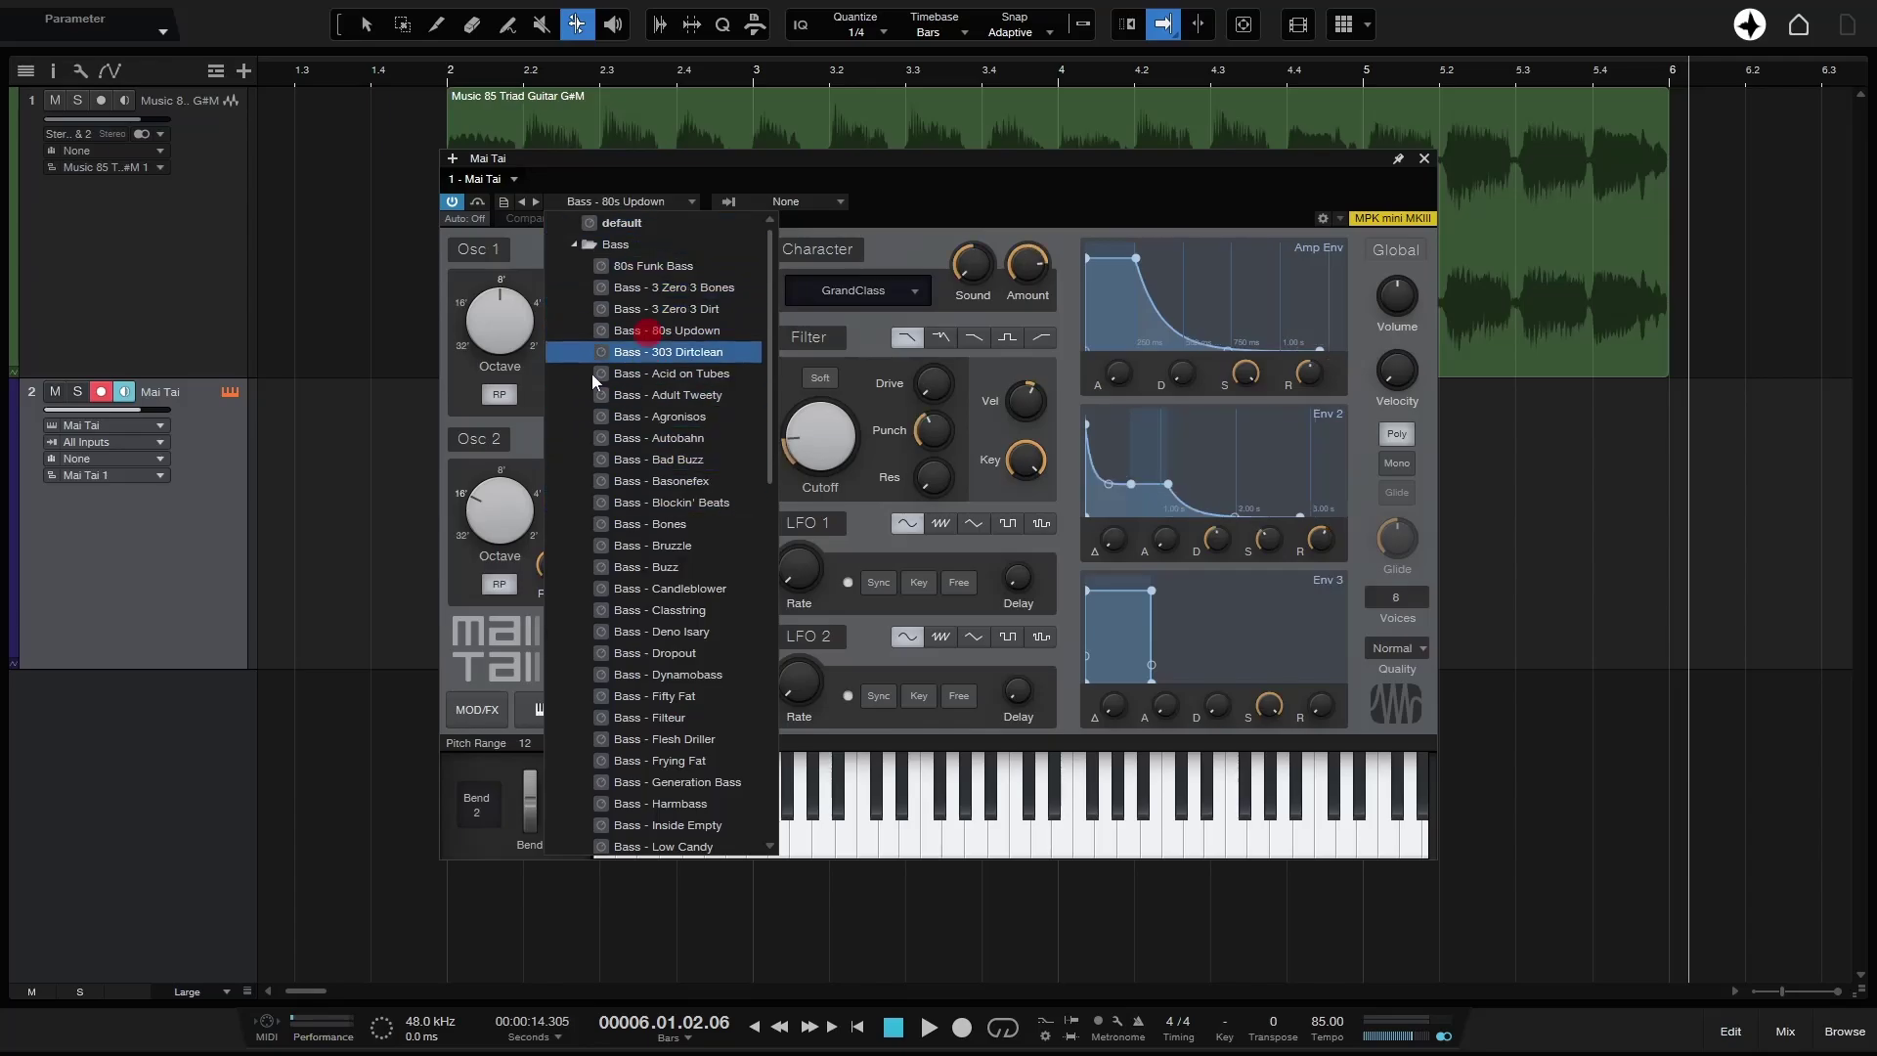
mouse_move(934, 831)
left_mouse_down()
mouse_move(977, 831)
mouse_move(735, 837)
left_mouse_up()
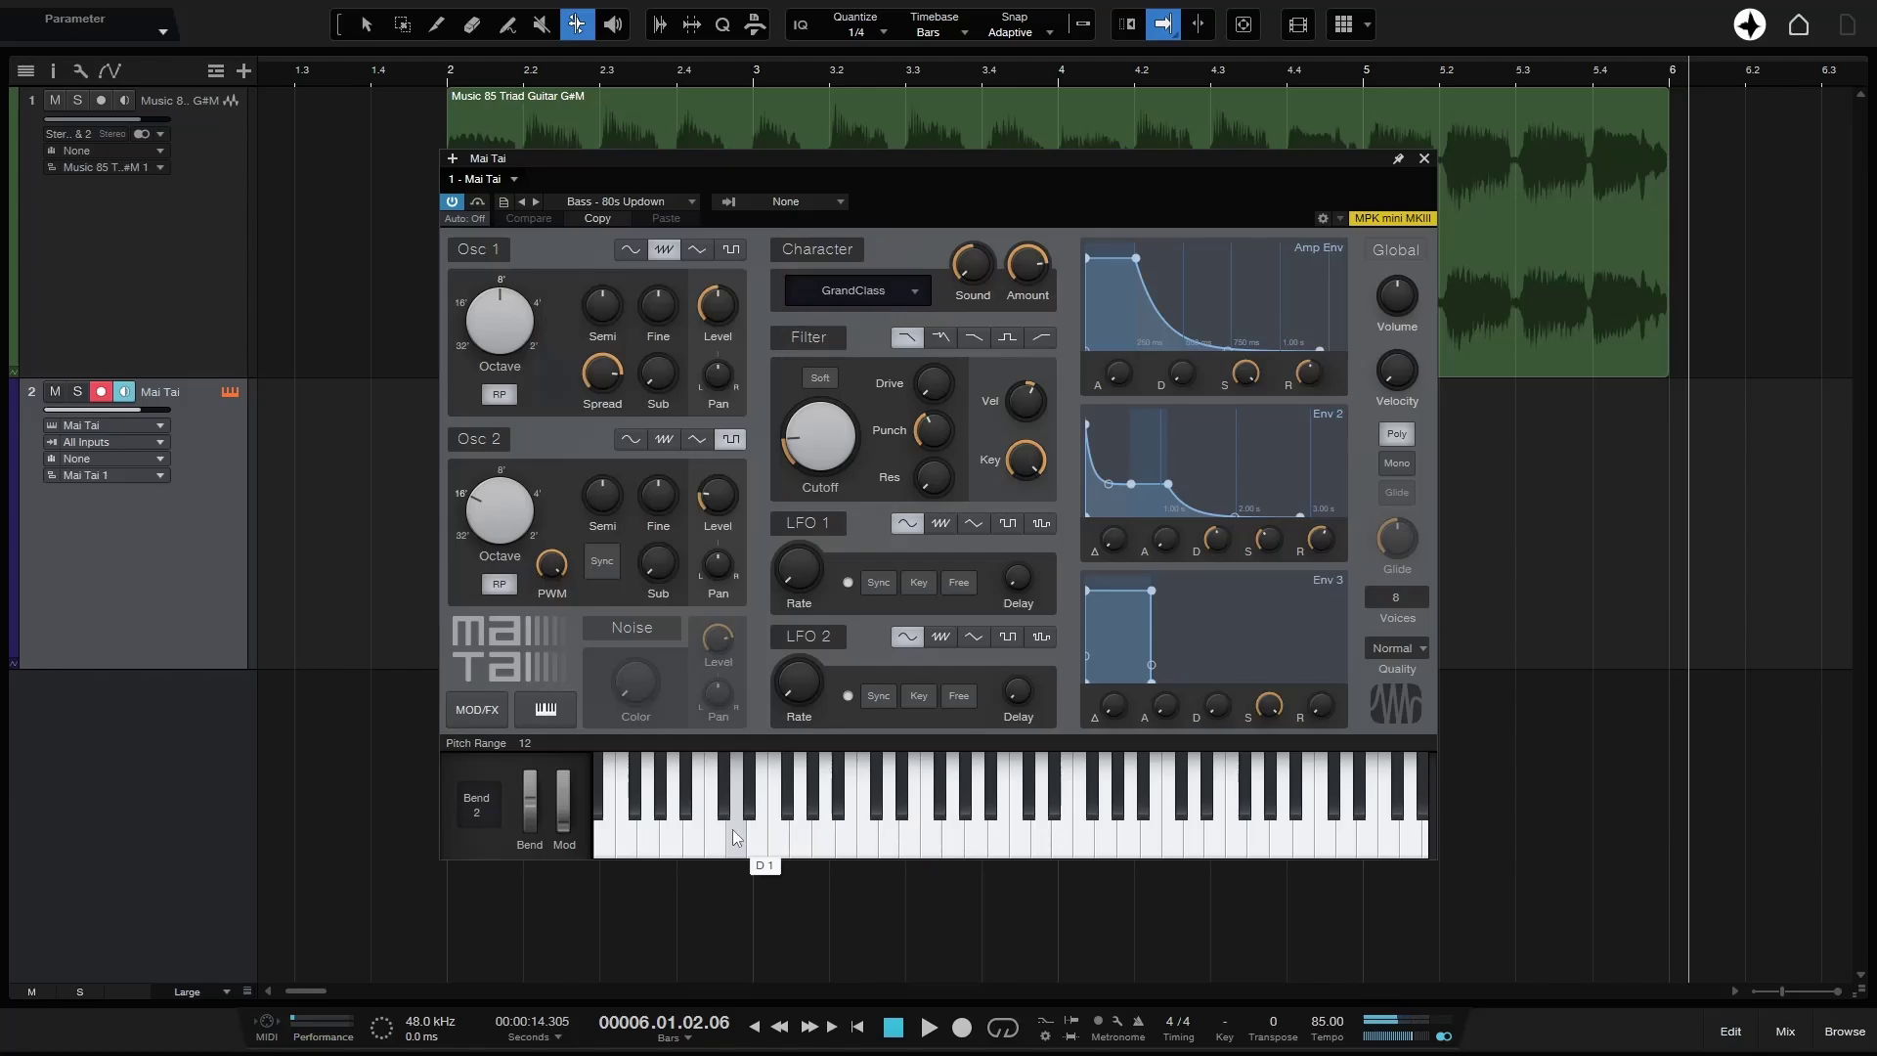
Step: Return the playhead to the song start, show the Qwerty Keyboard and test bass notes, lowering its octave to C 2
key("Home")
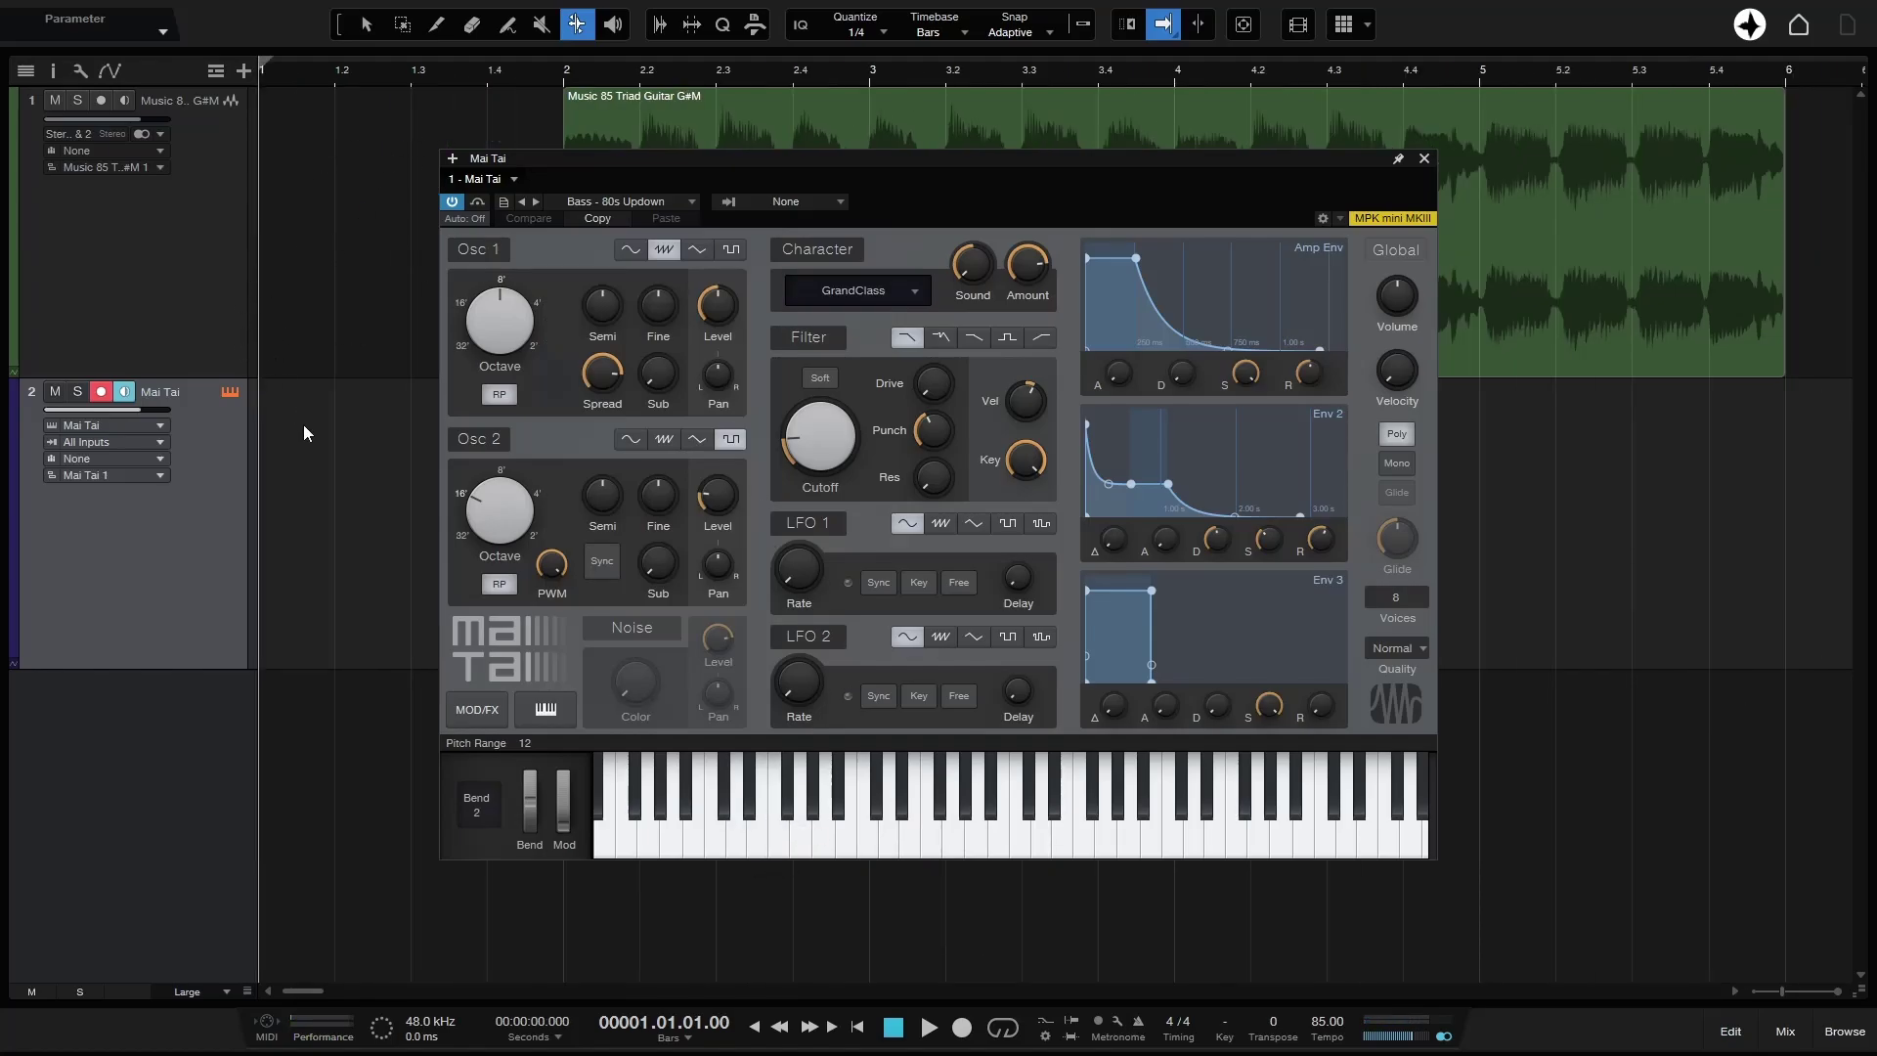
key("alt+shift+k")
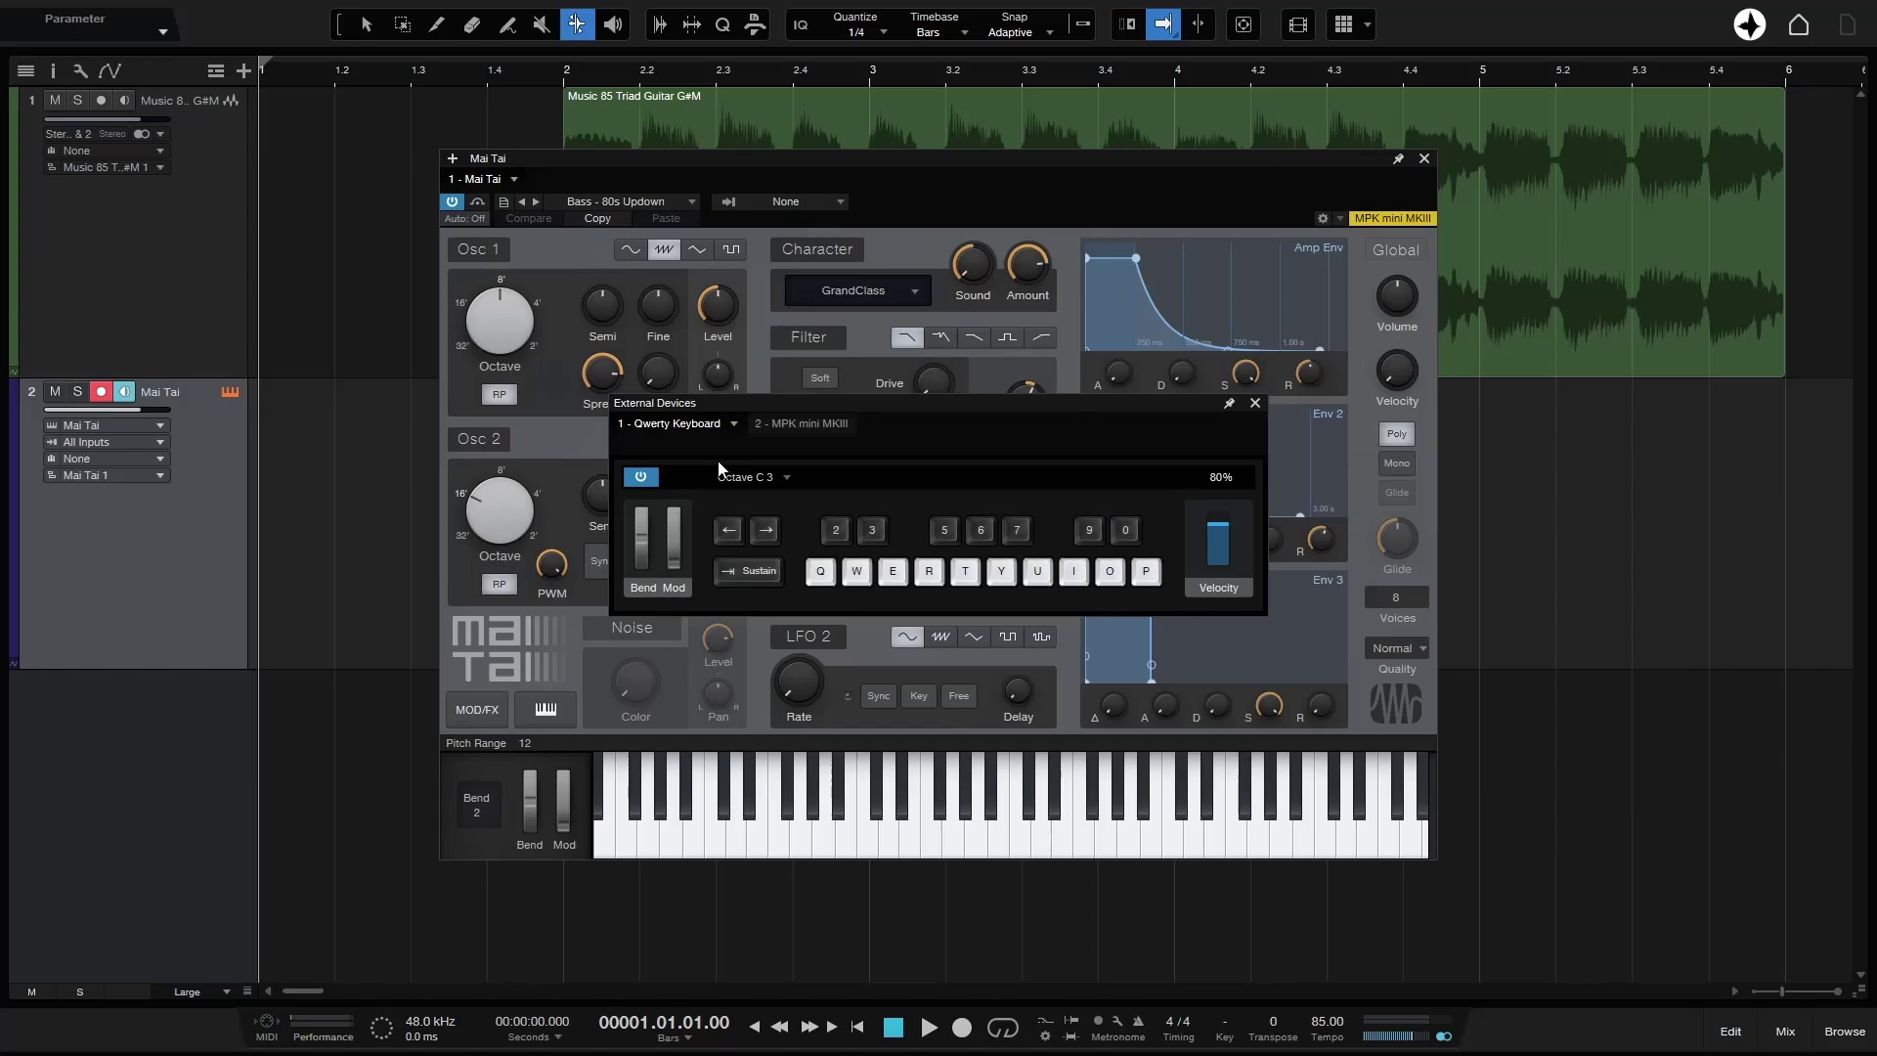
key("u")
key("e")
key("t")
key("y")
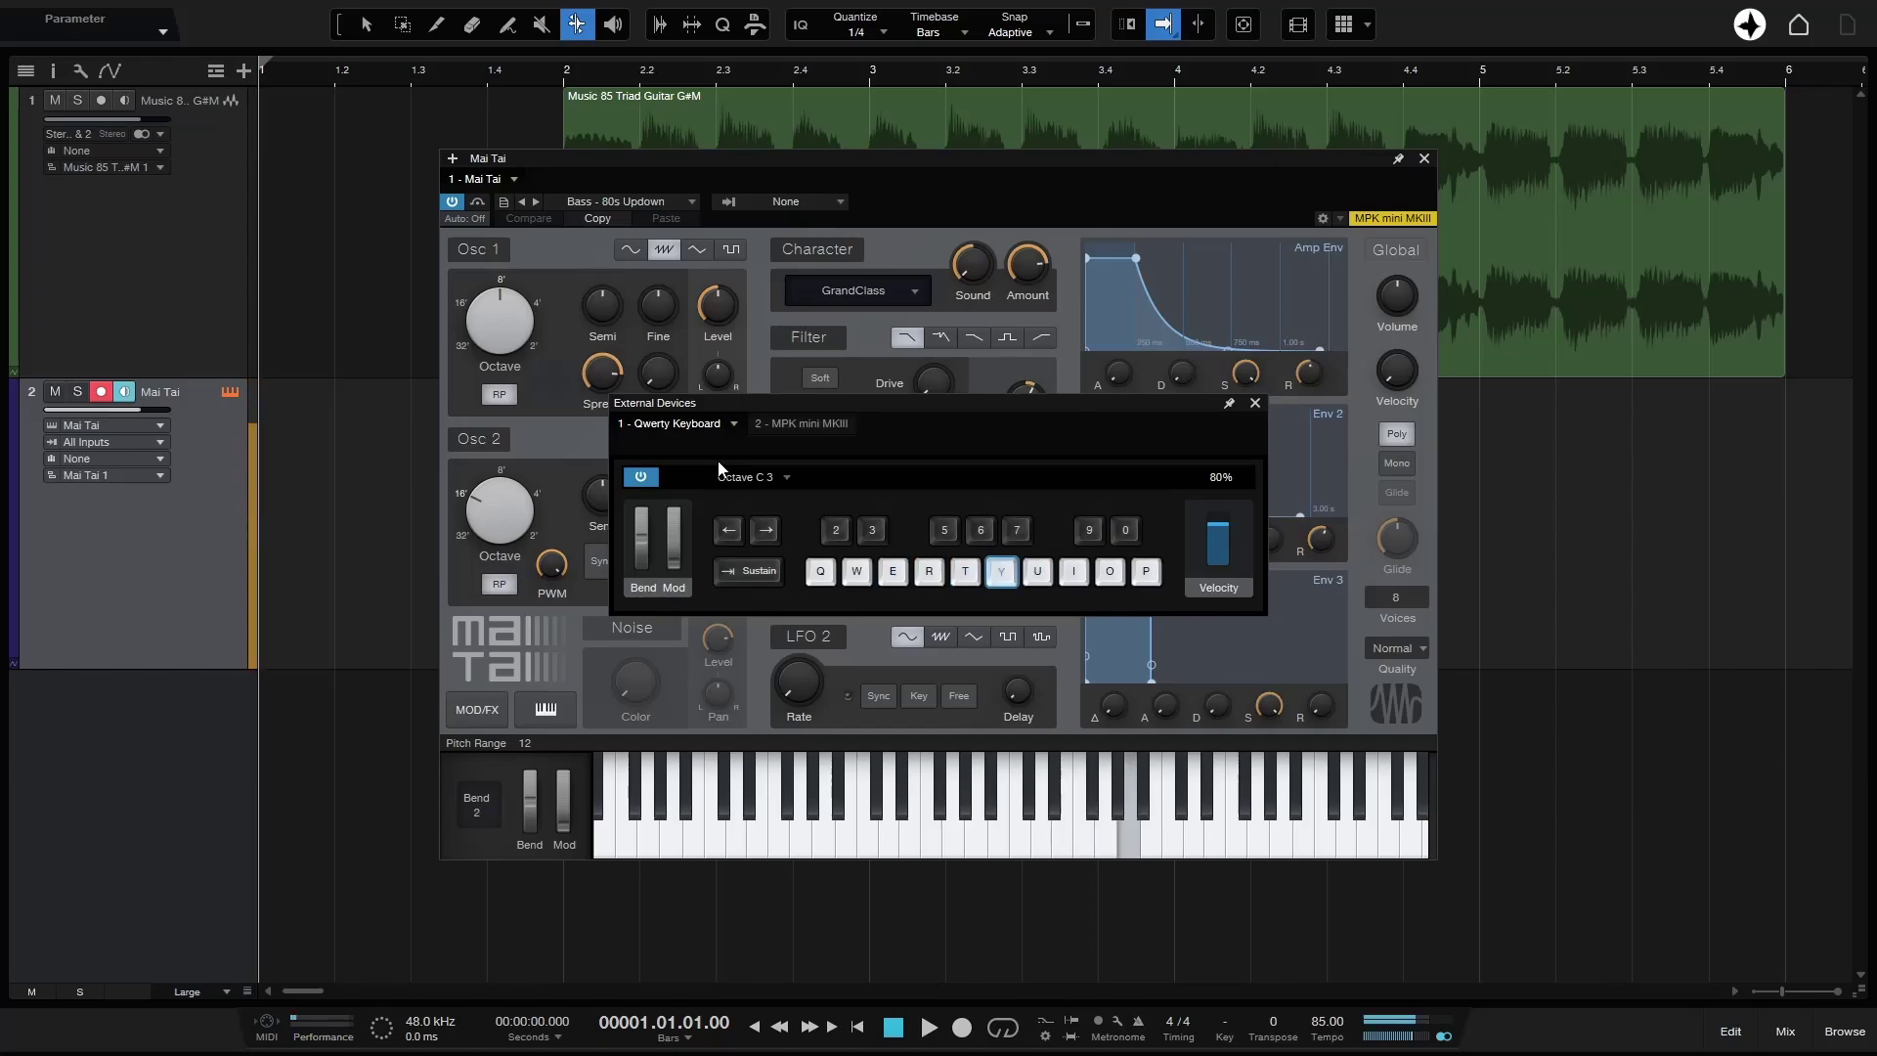
key("e")
key("Left")
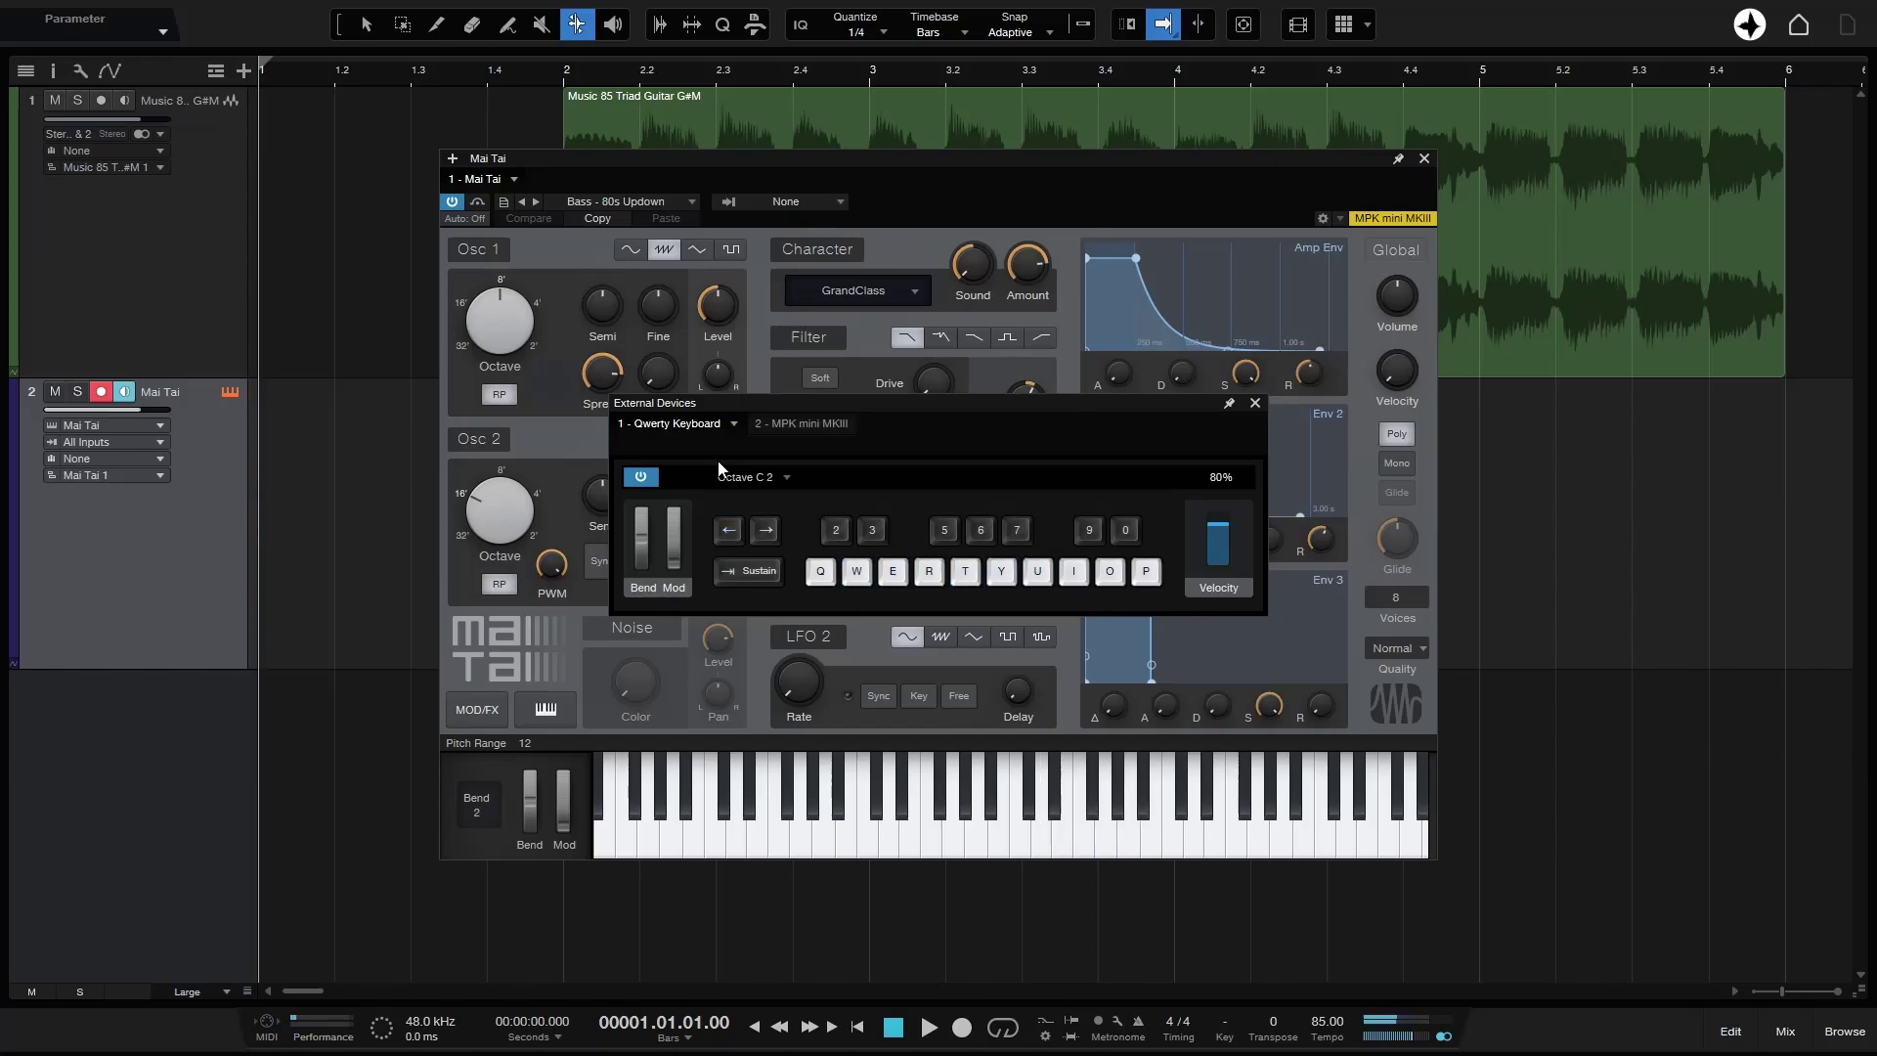
key("u")
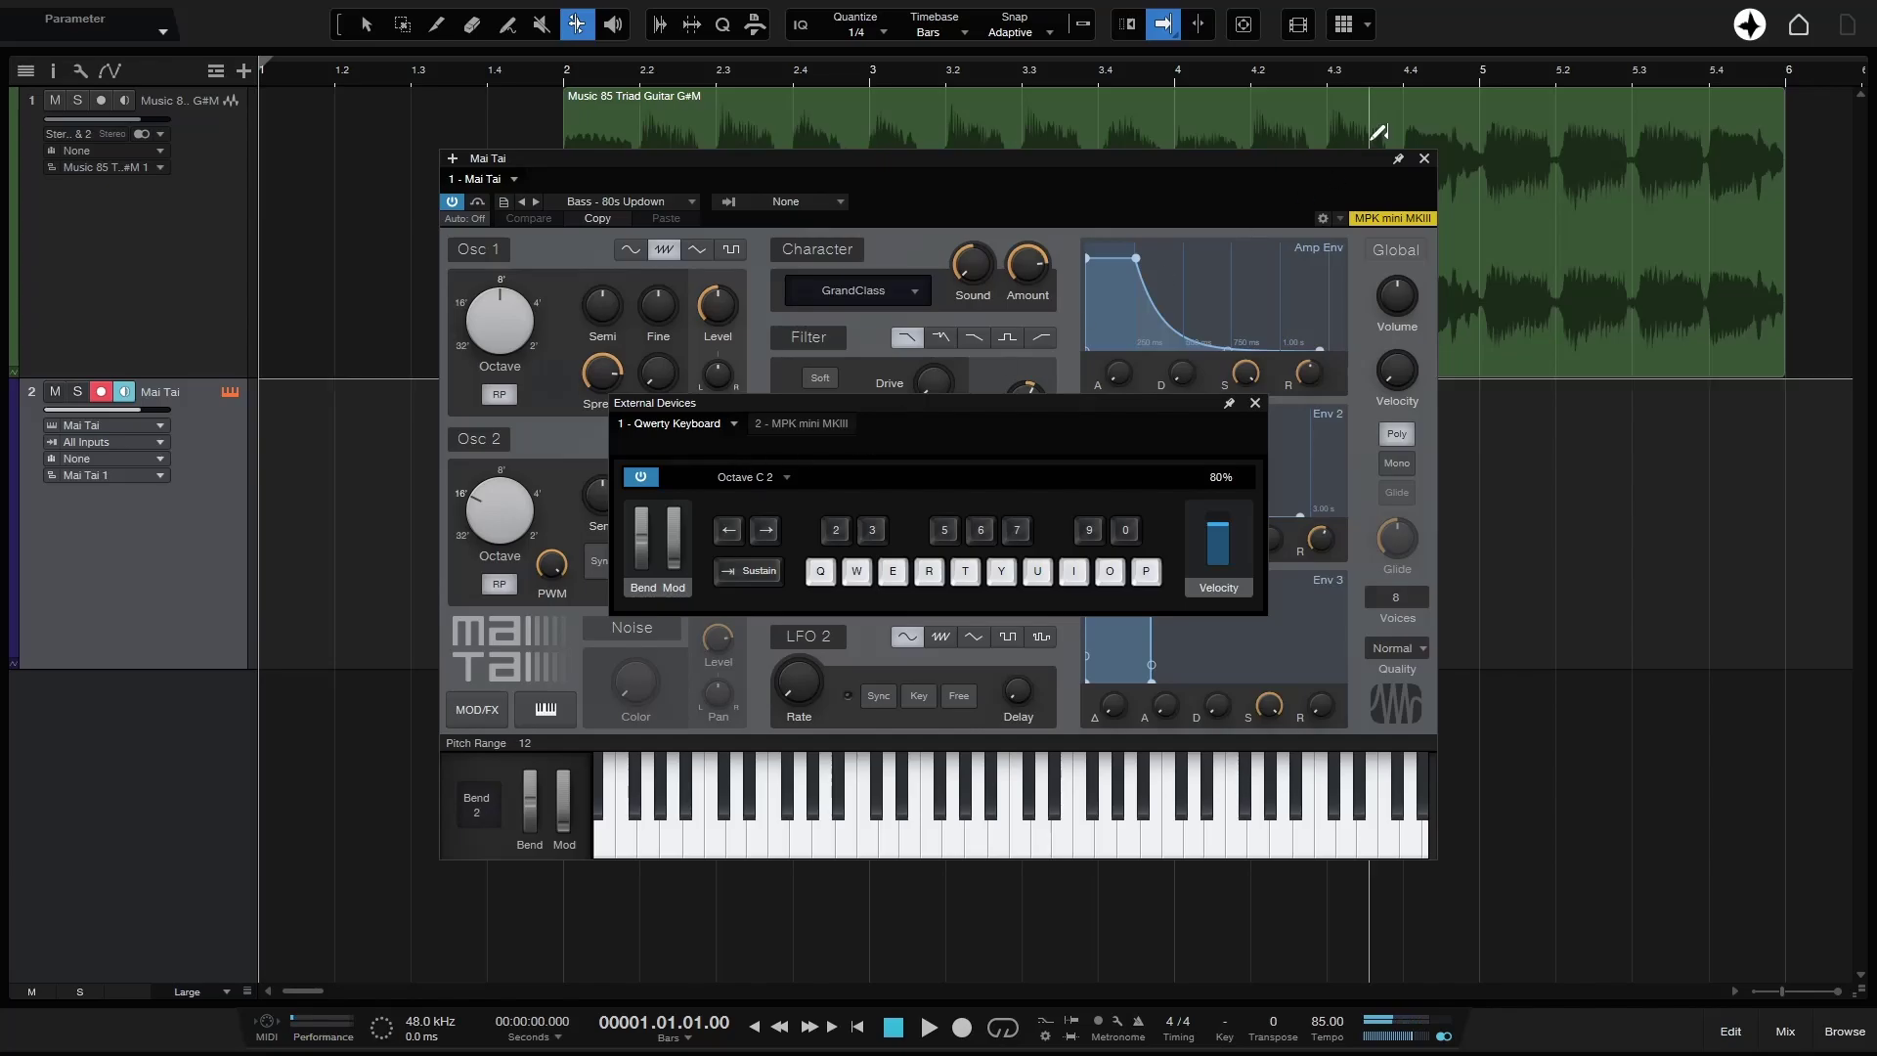
Step: Clear the windows off the tracks and record a Mai Tai bass line over the guitar loop, playing keyboard notes U, 5, 6, 3 and 2
left_click(1424, 158)
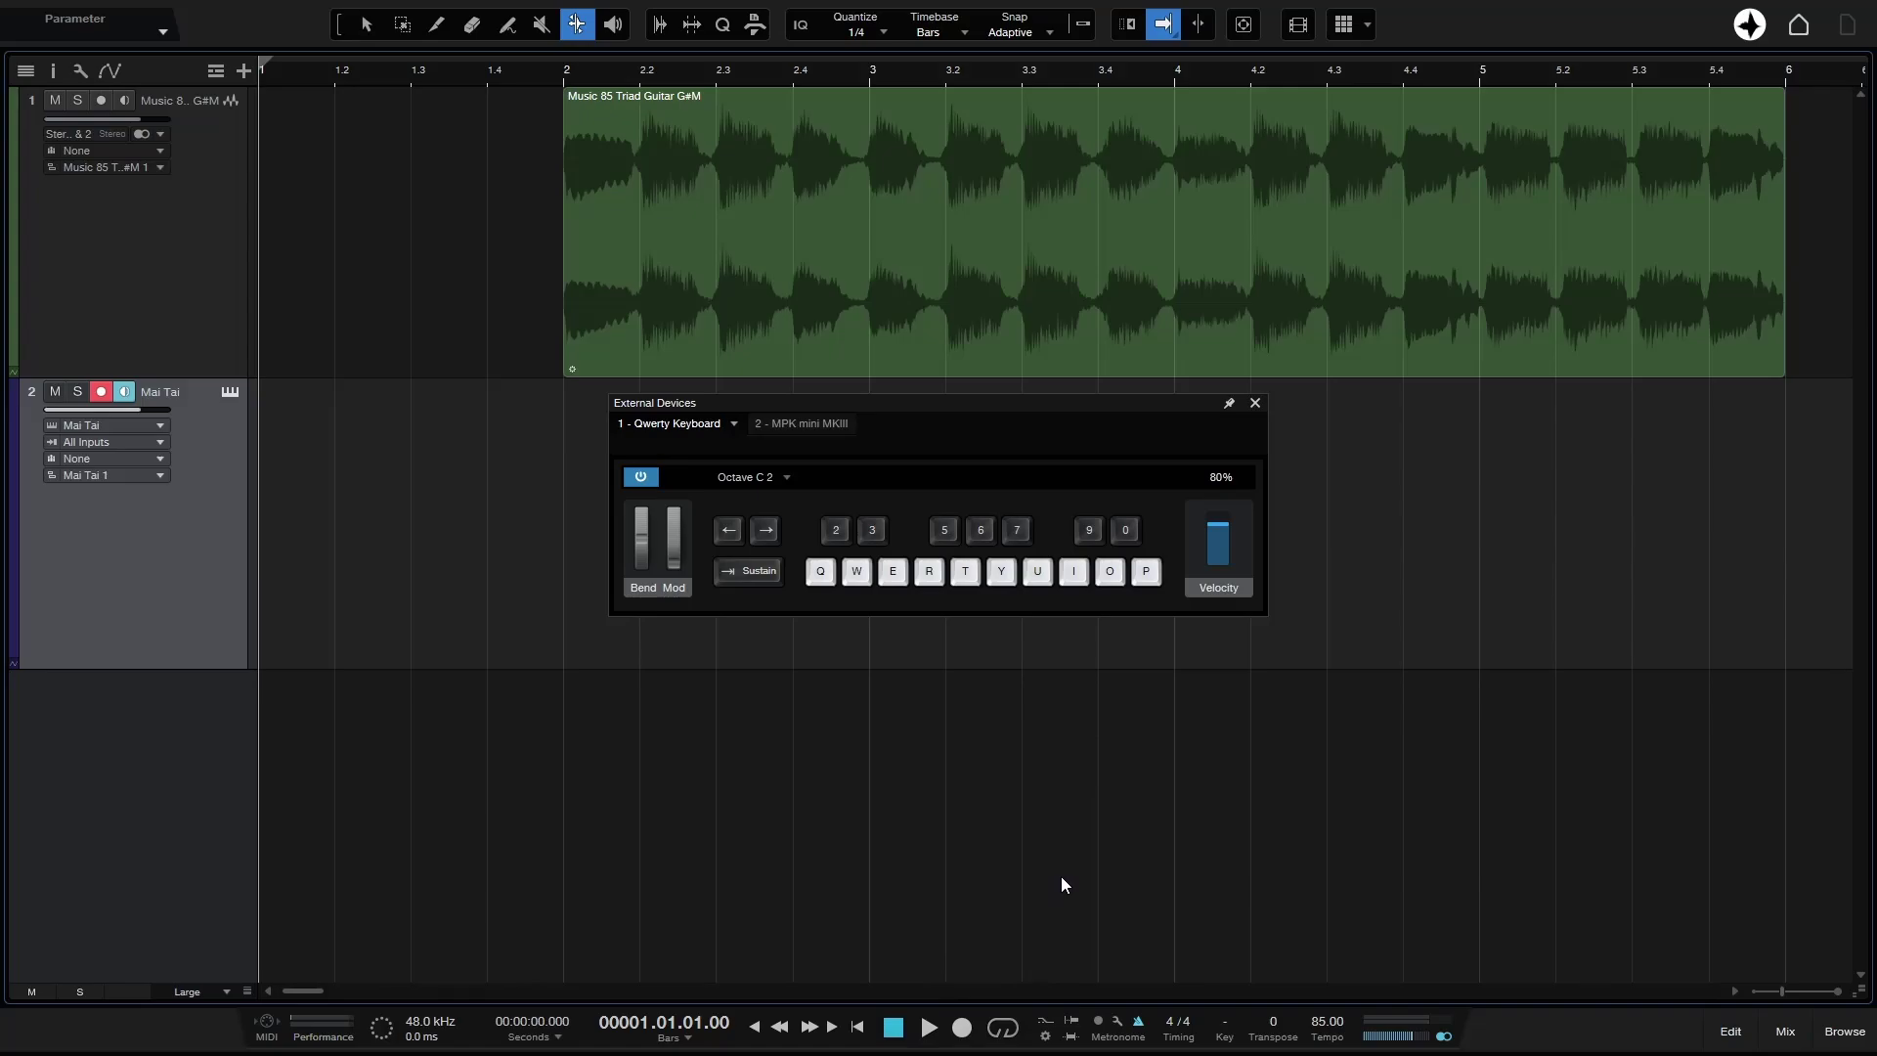
left_click_drag(979, 408, 1134, 718)
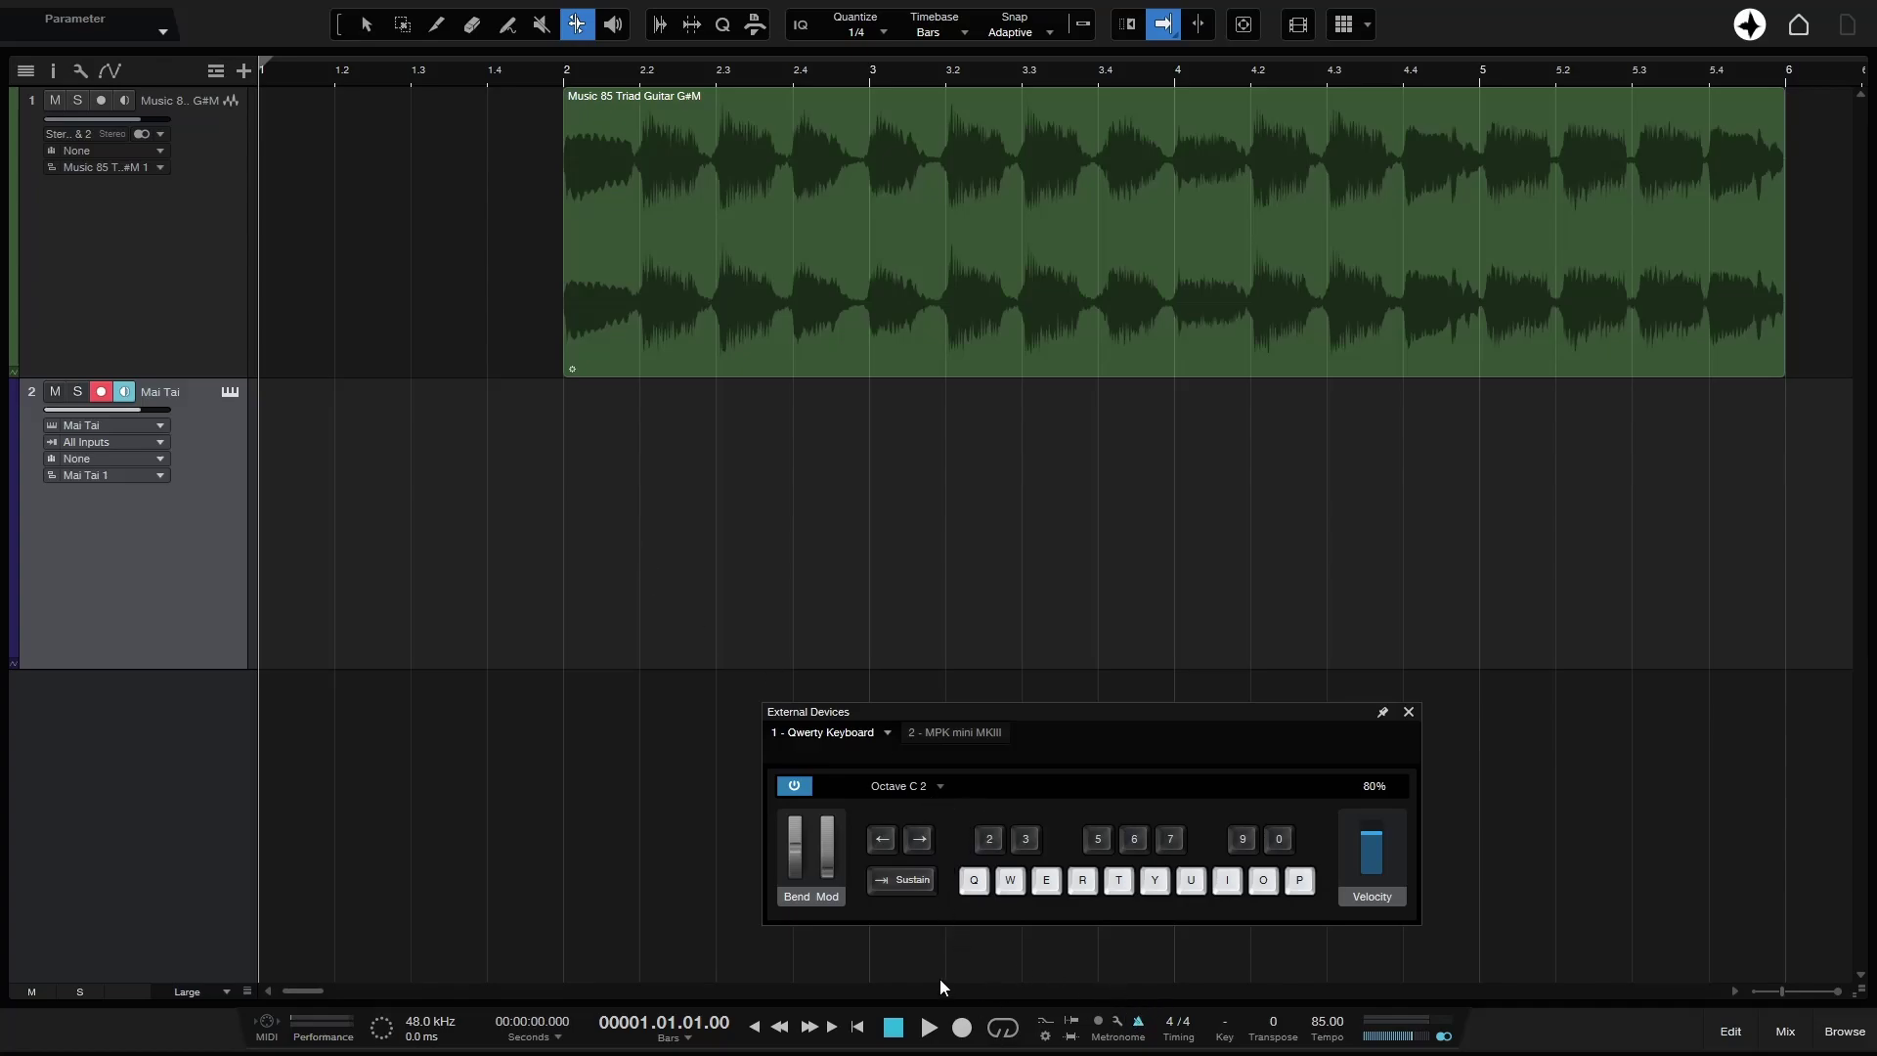
left_click(962, 1029)
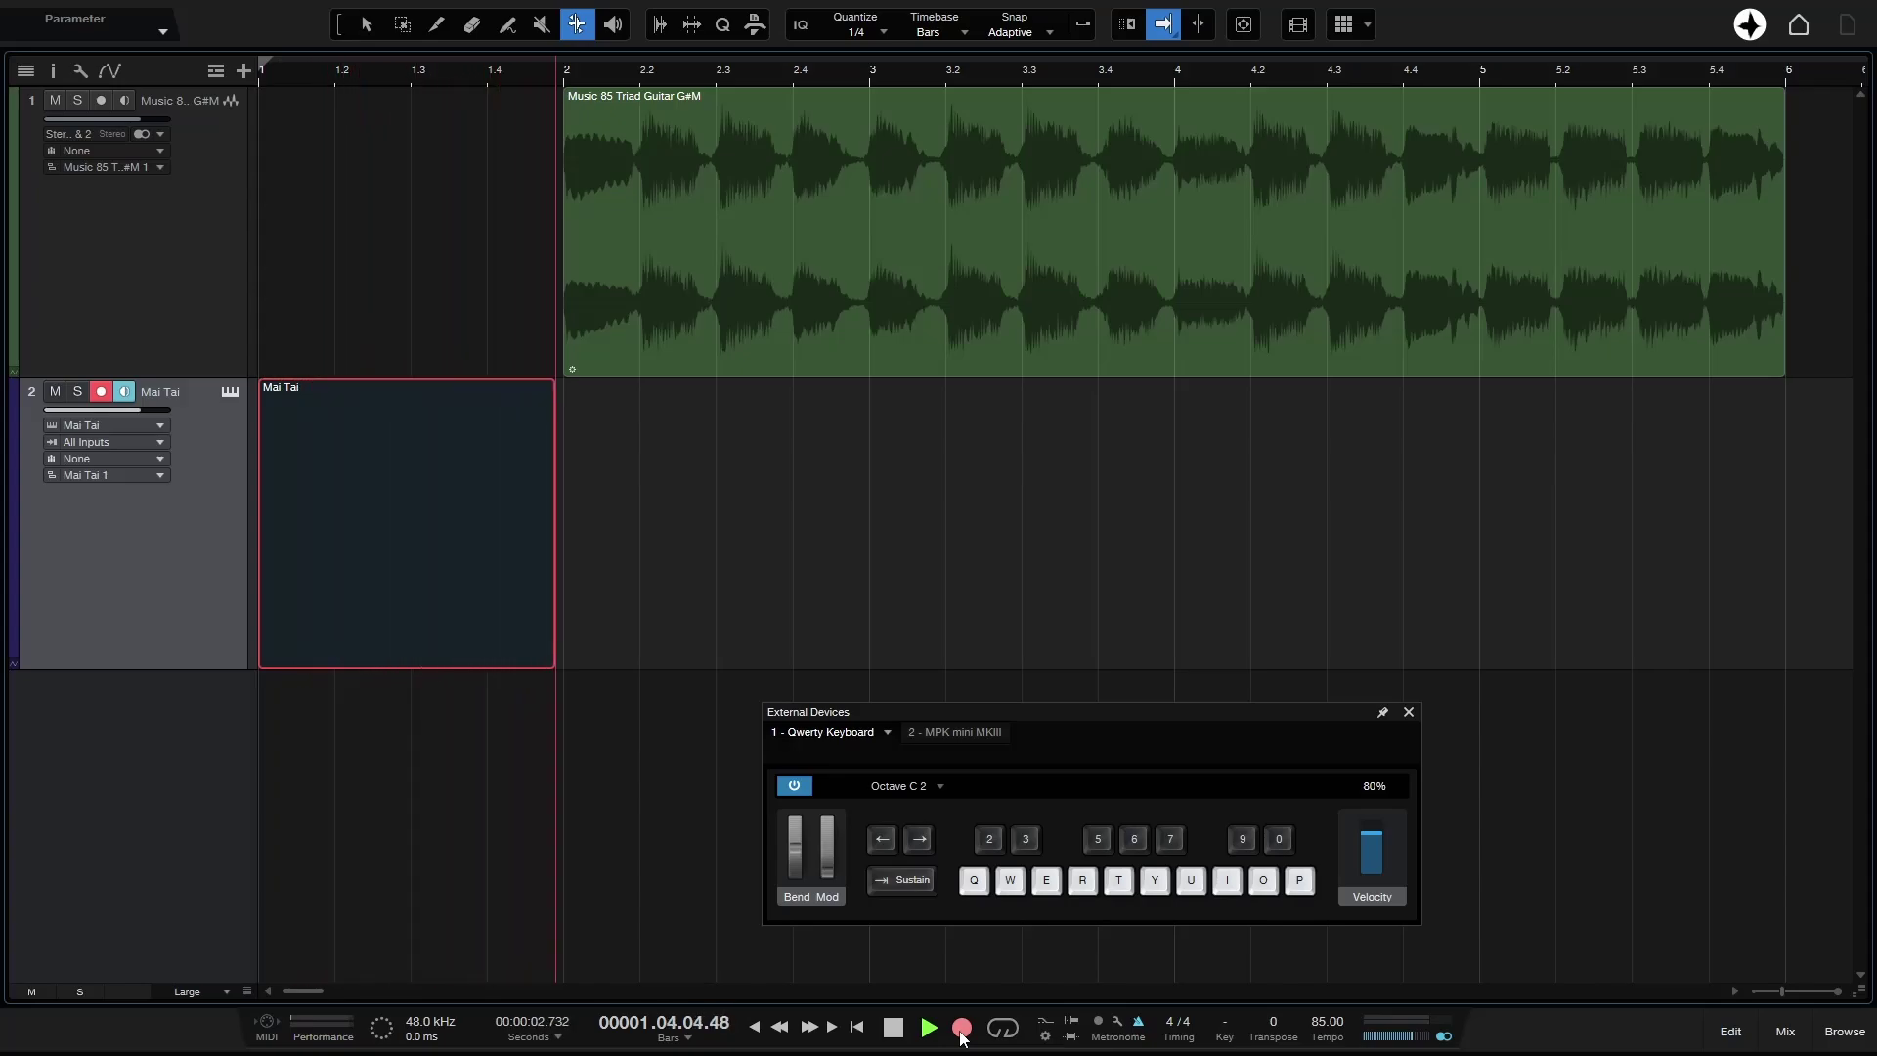
key("u")
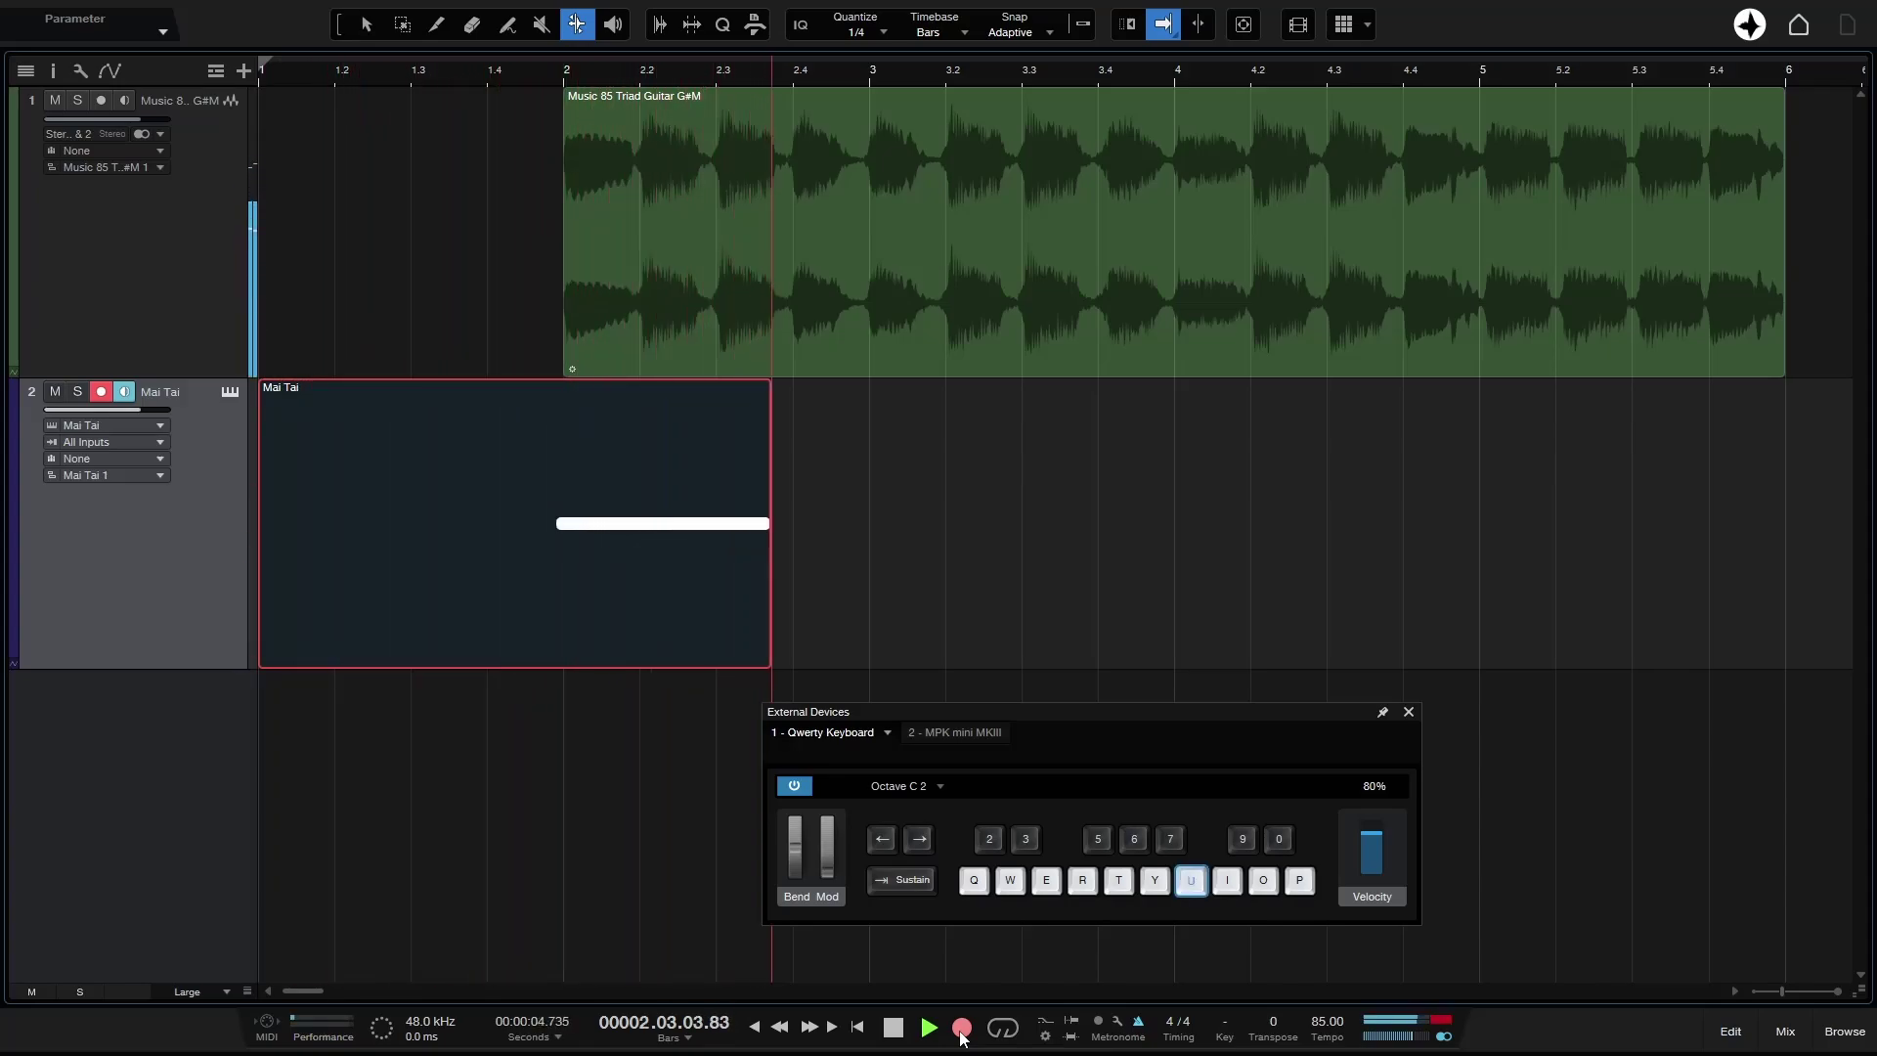
key("5")
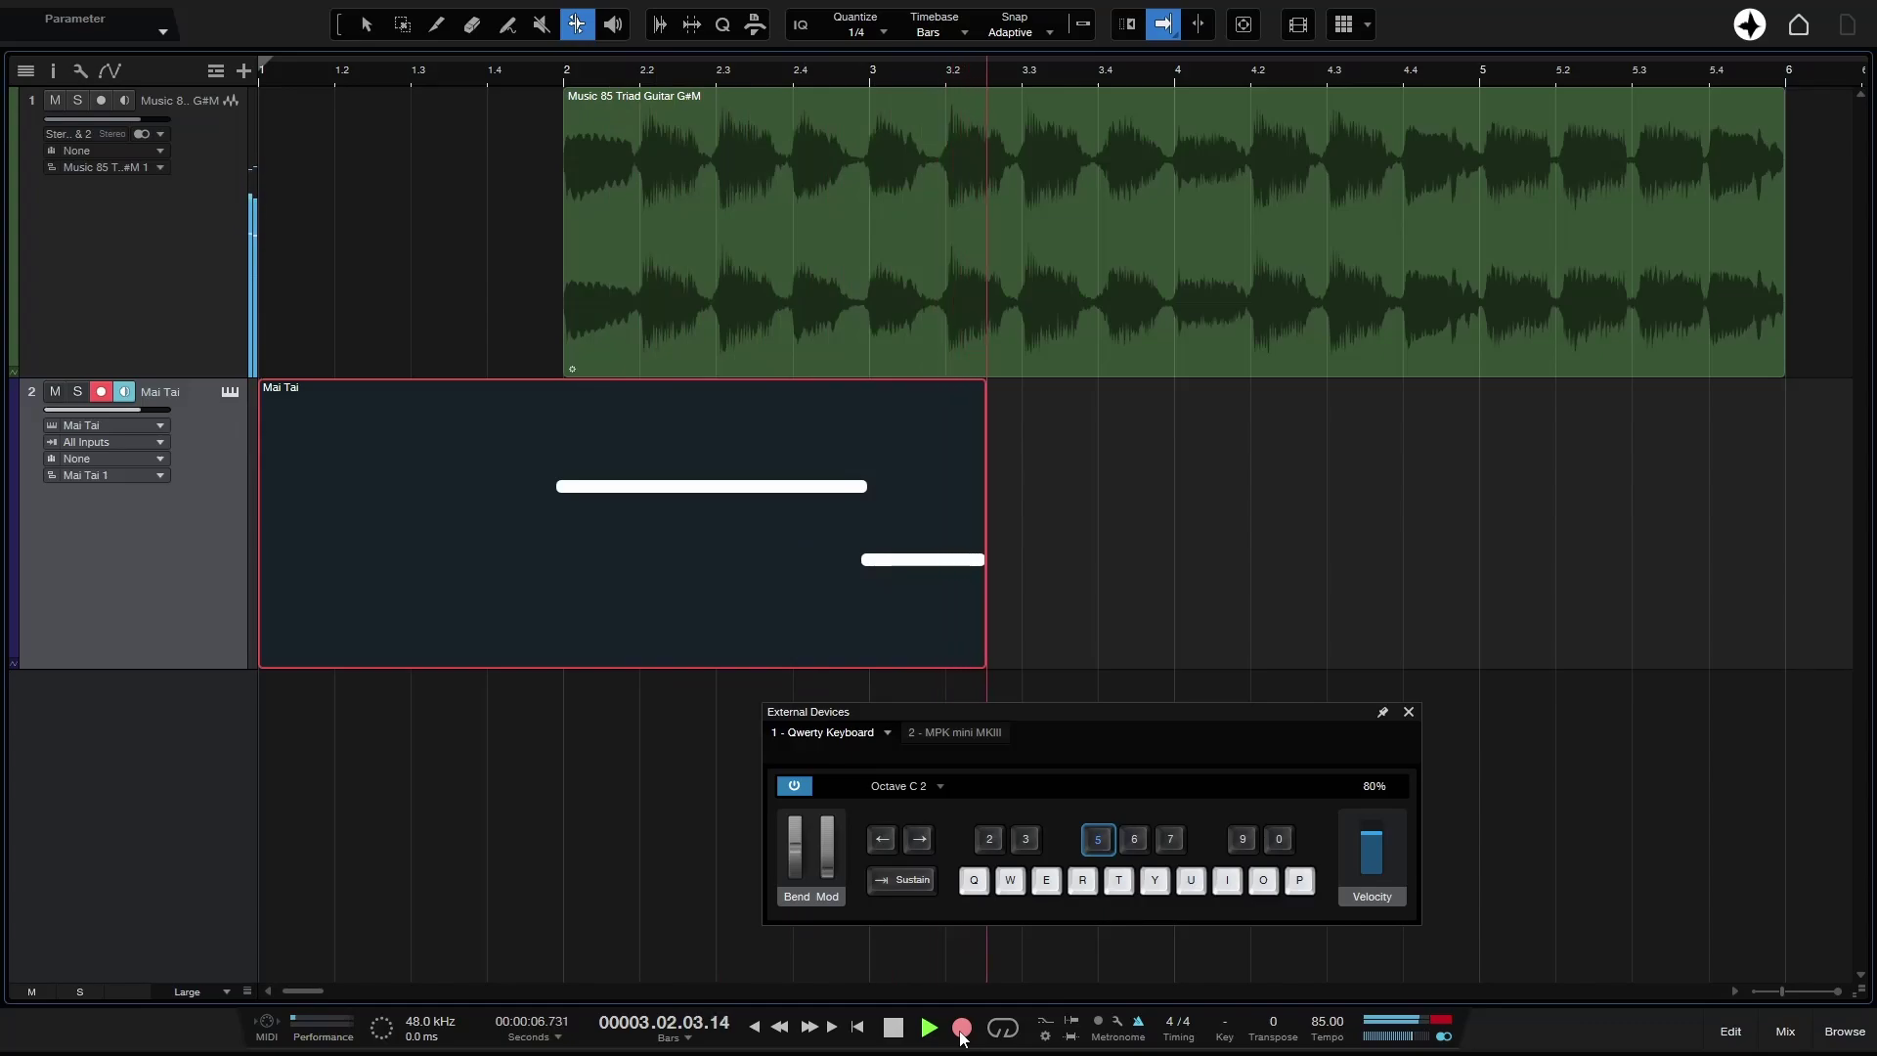
key("6")
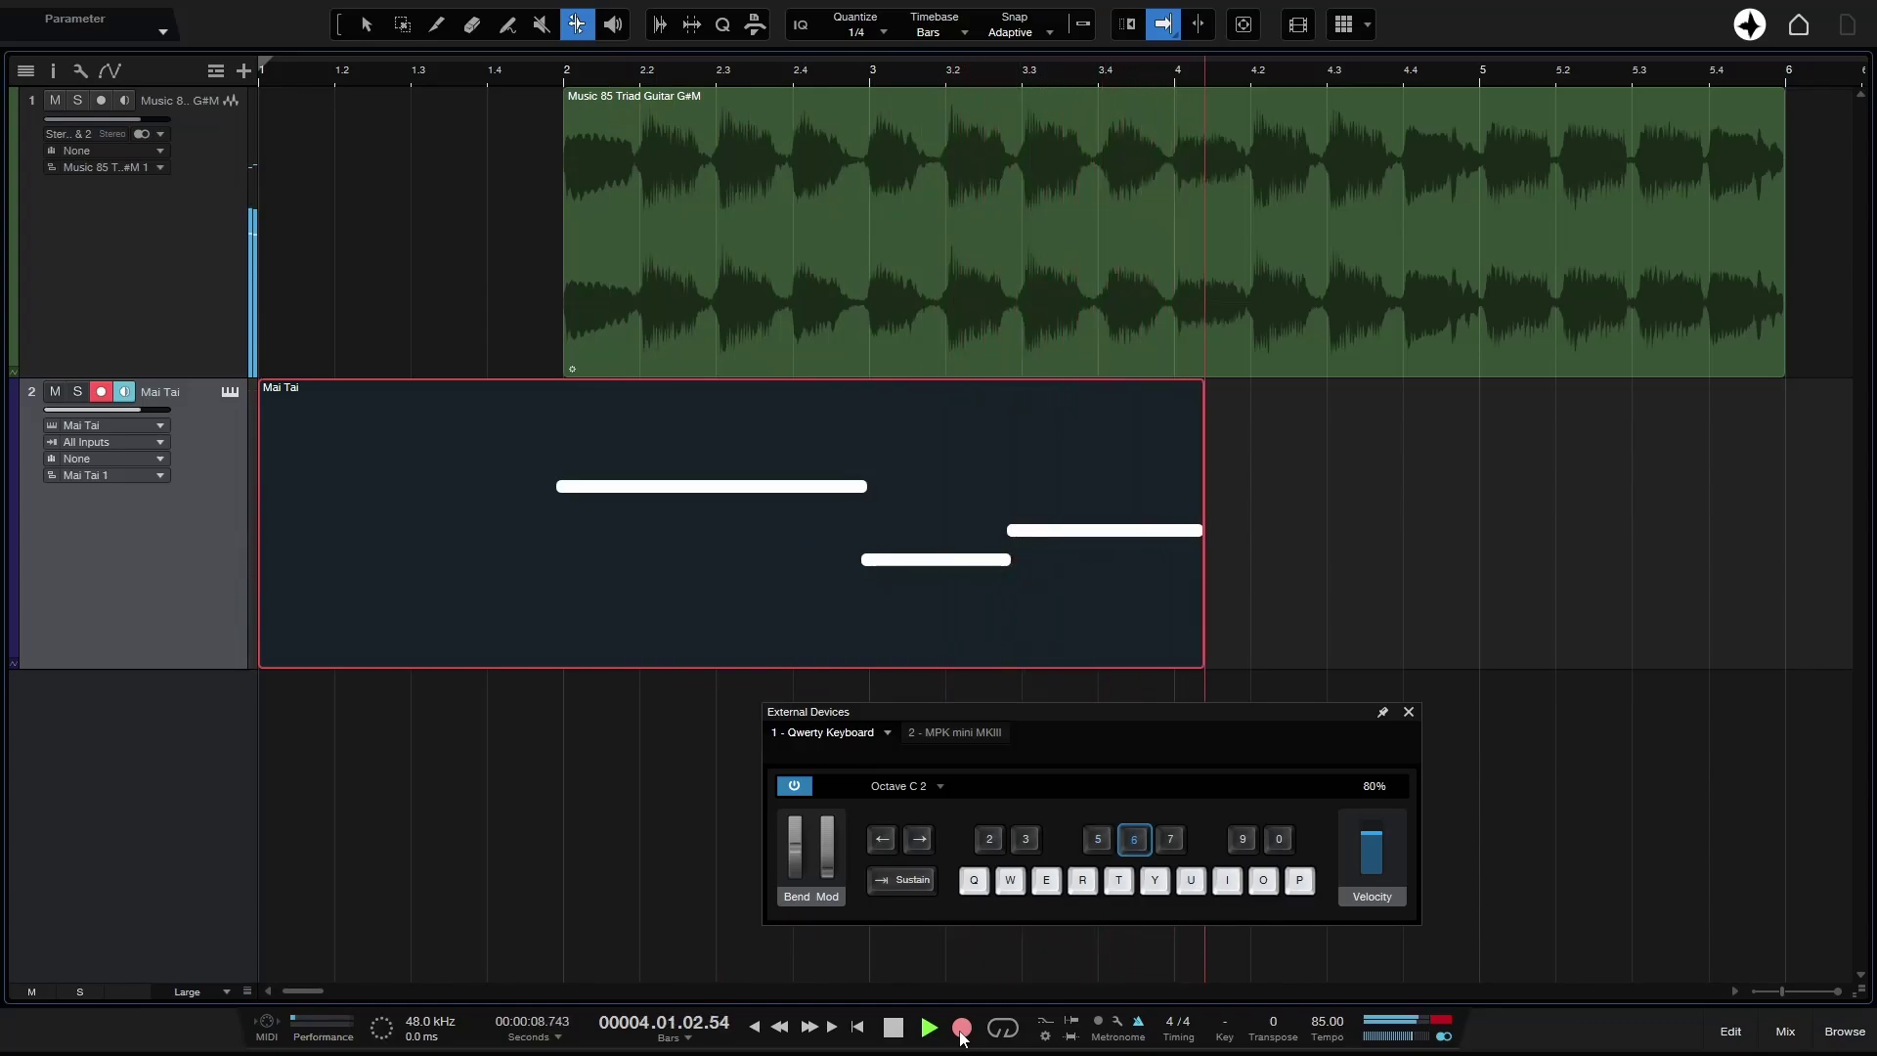
key("3")
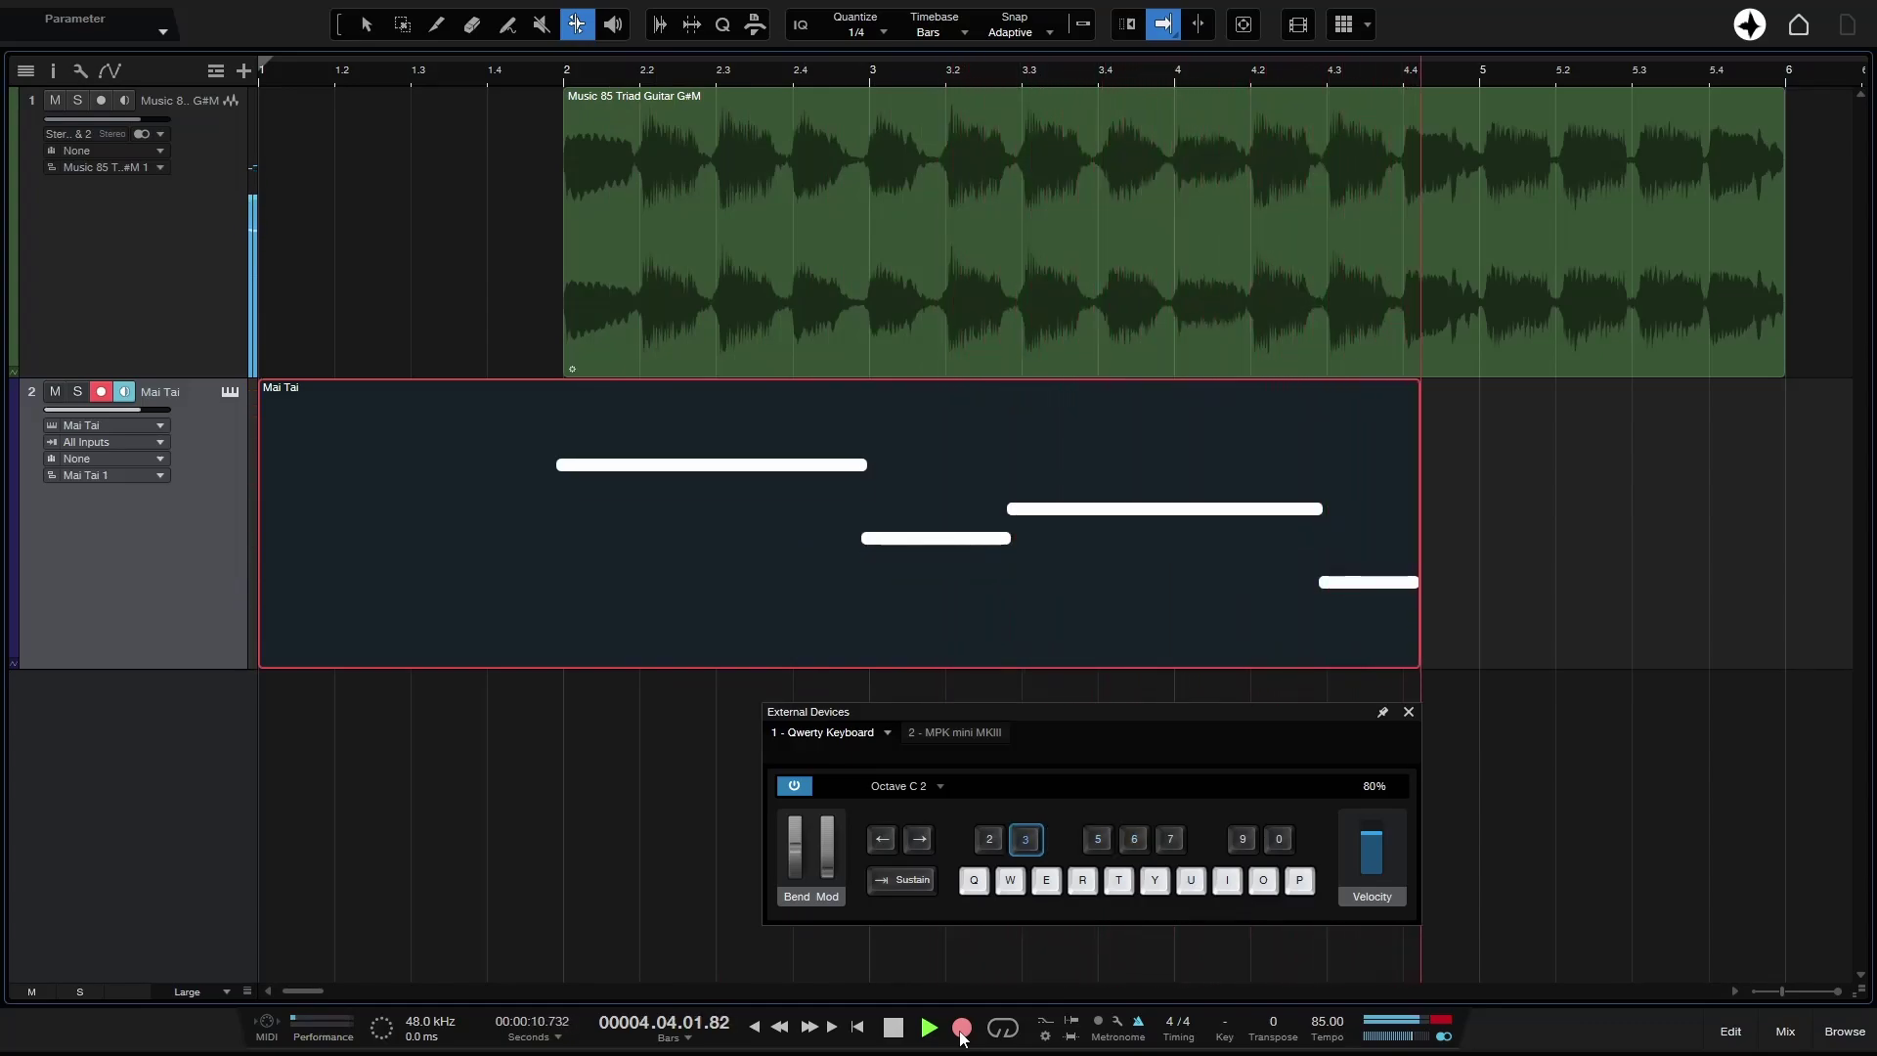
key("2")
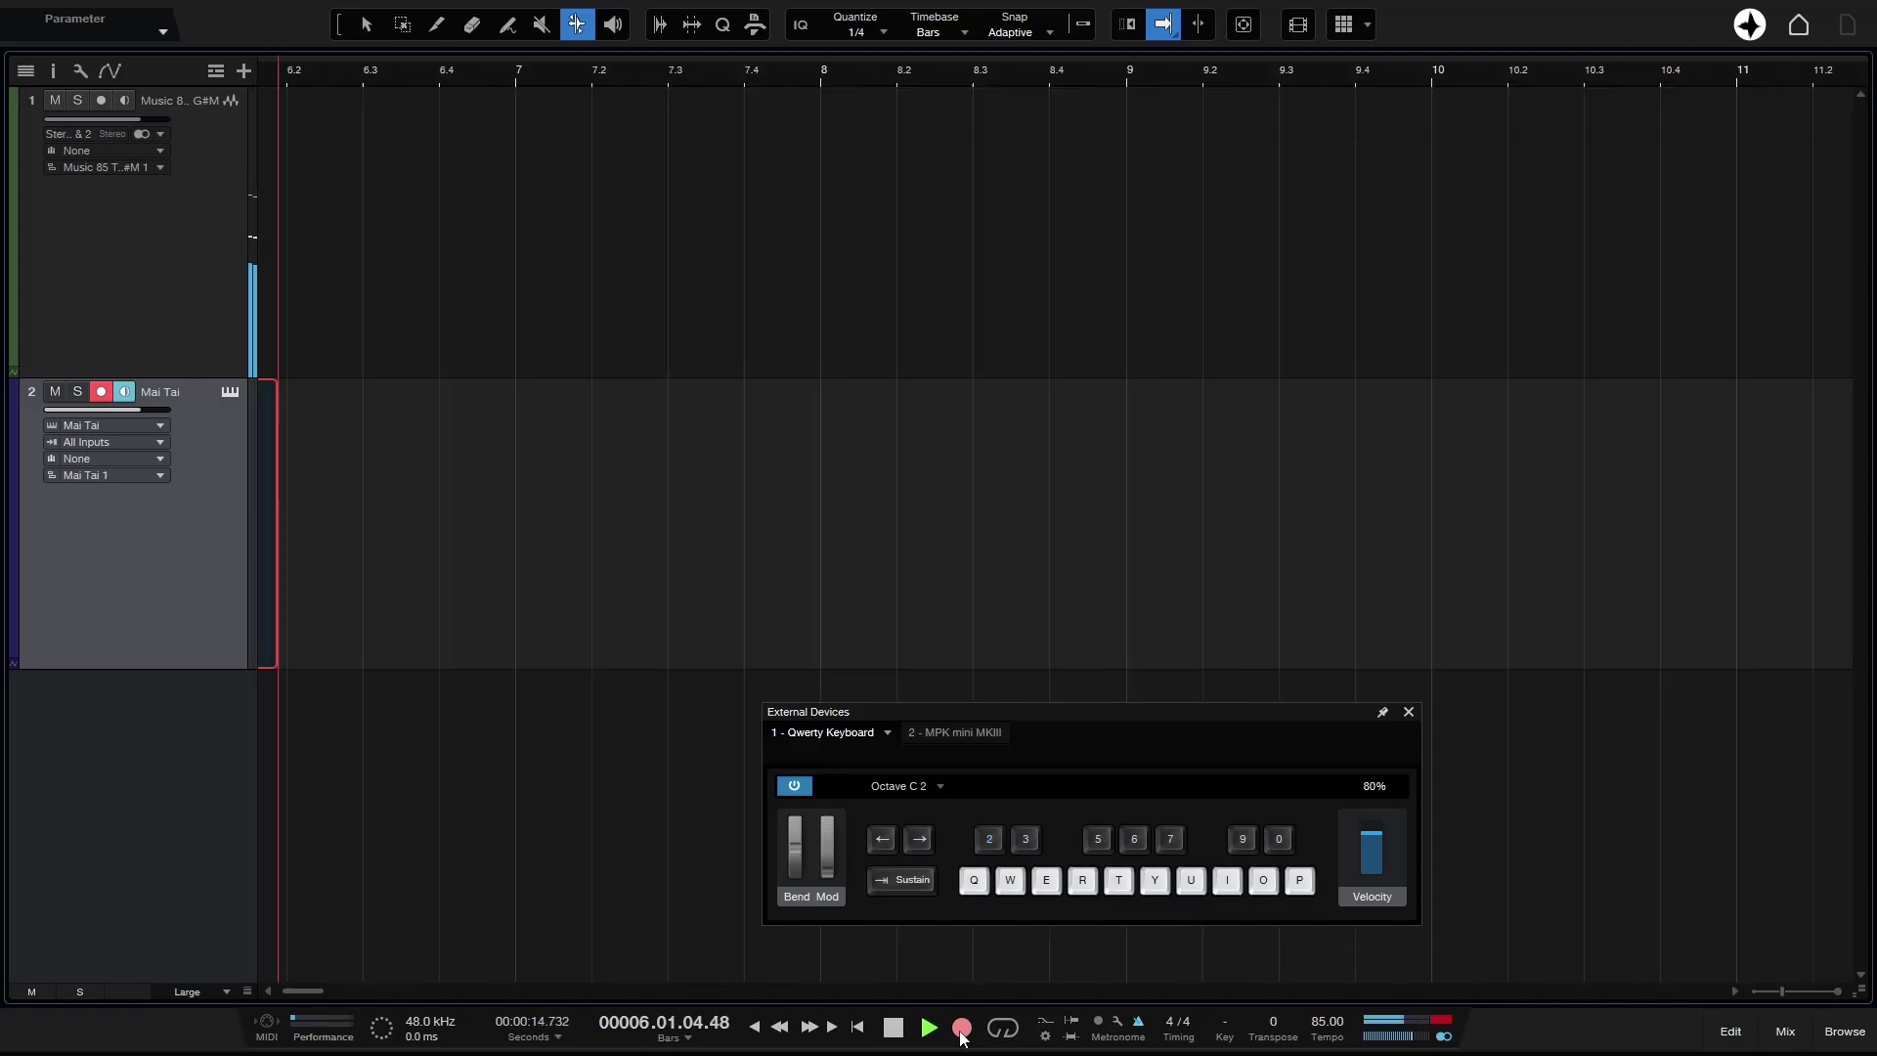
left_click(961, 1029)
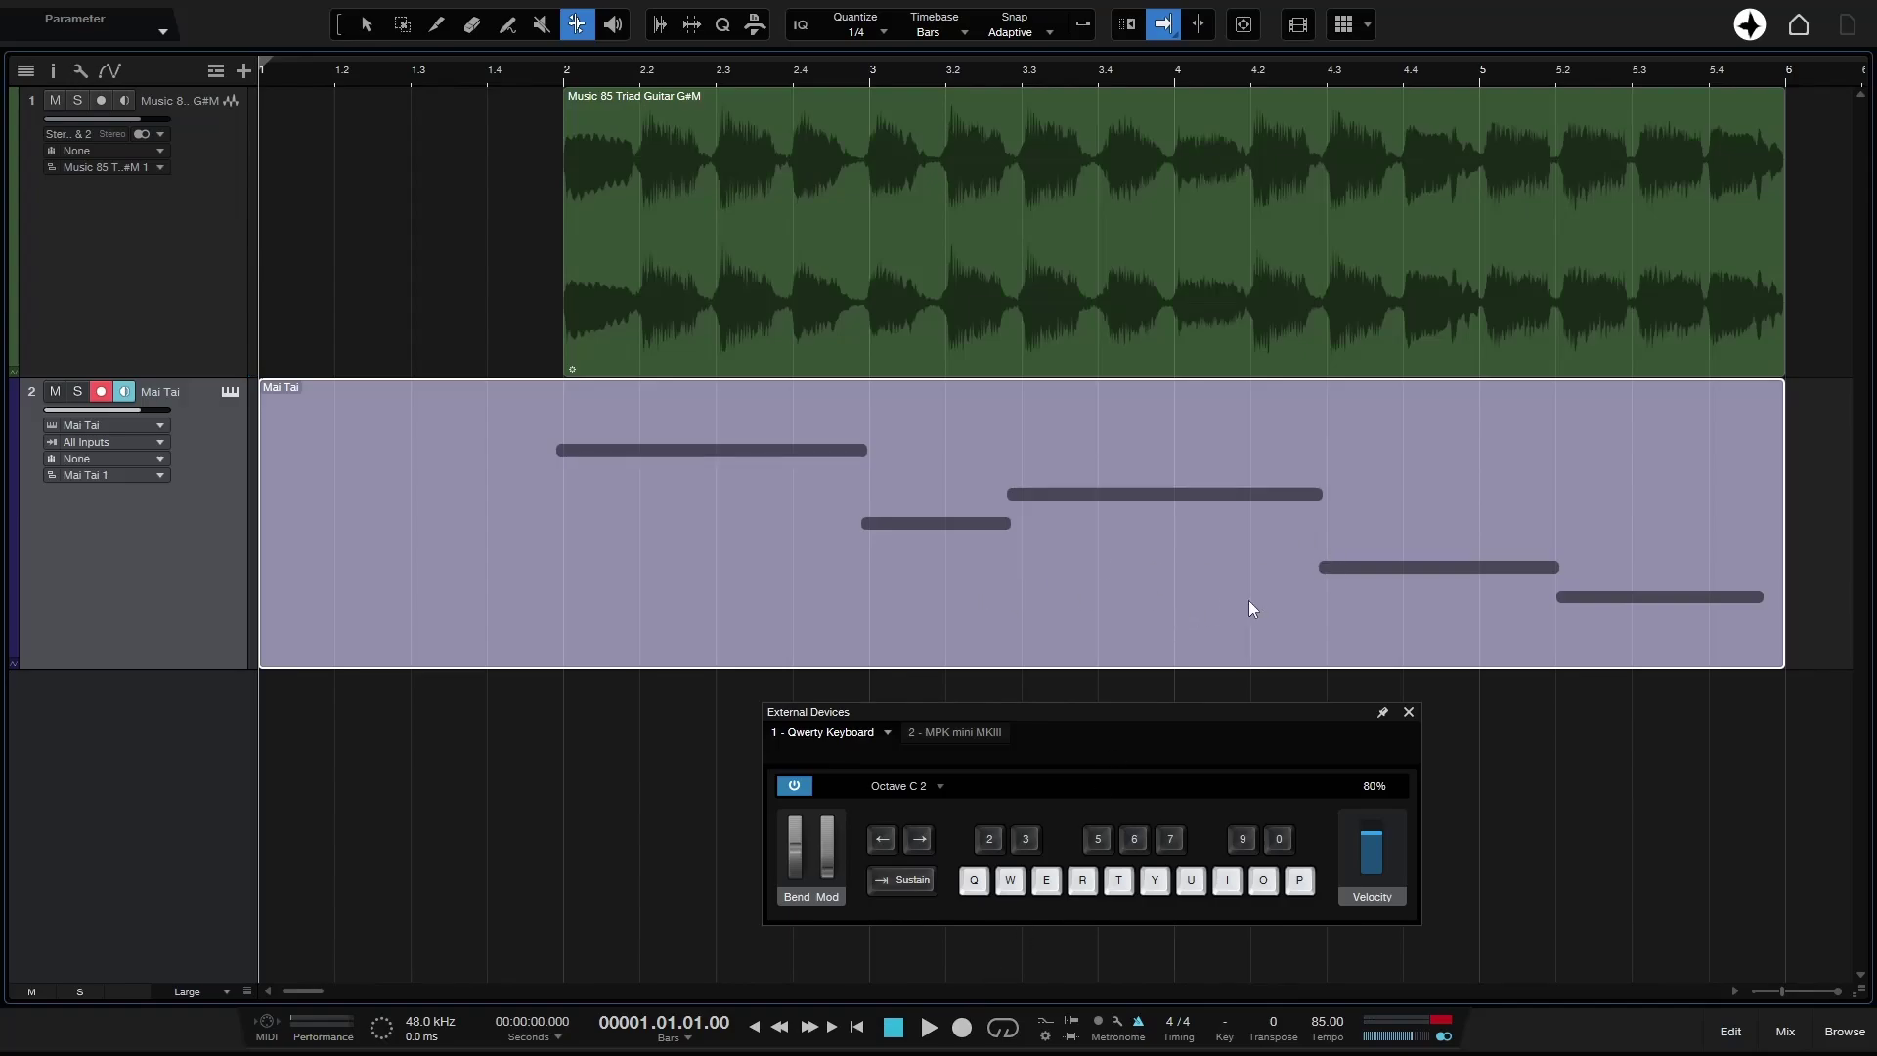
Step: Close the Qwerty Keyboard, switch to the Arrow tool and quantize the recorded Mai Tai part to 1/4 with snap off
key("shift+q")
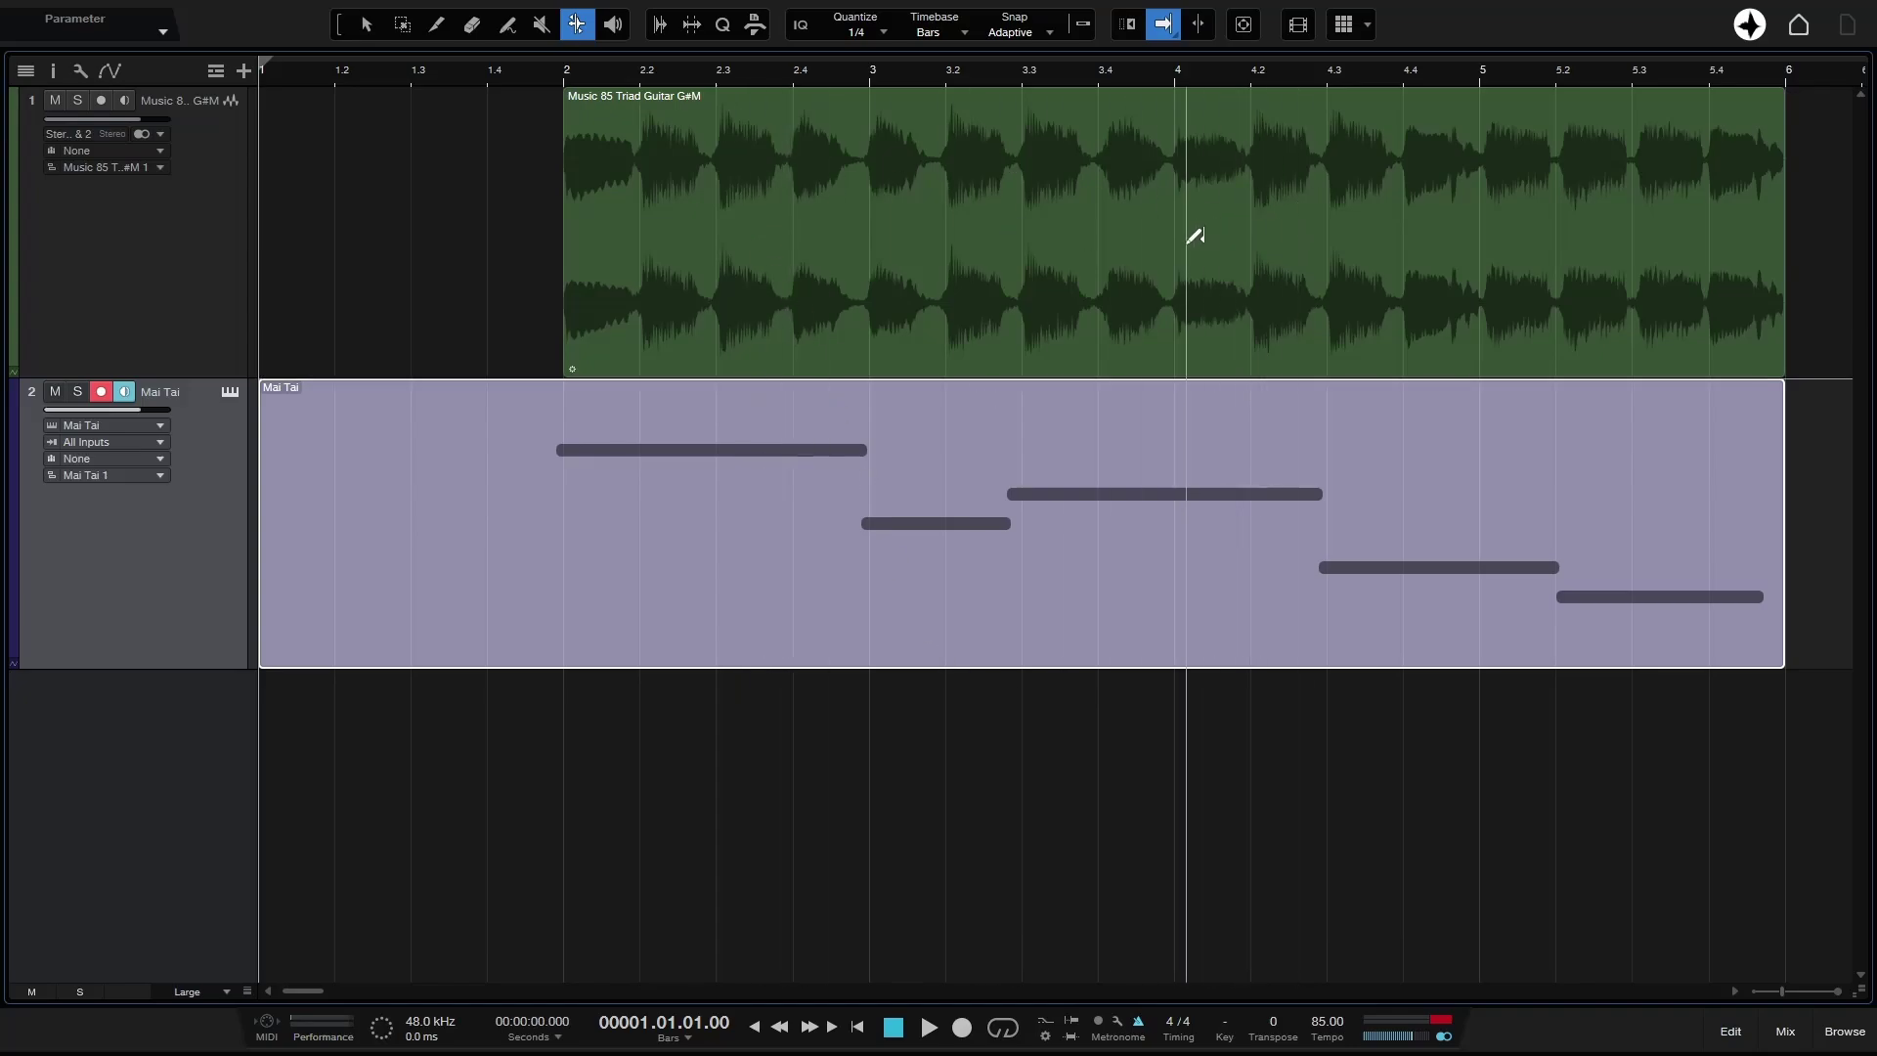
key("1")
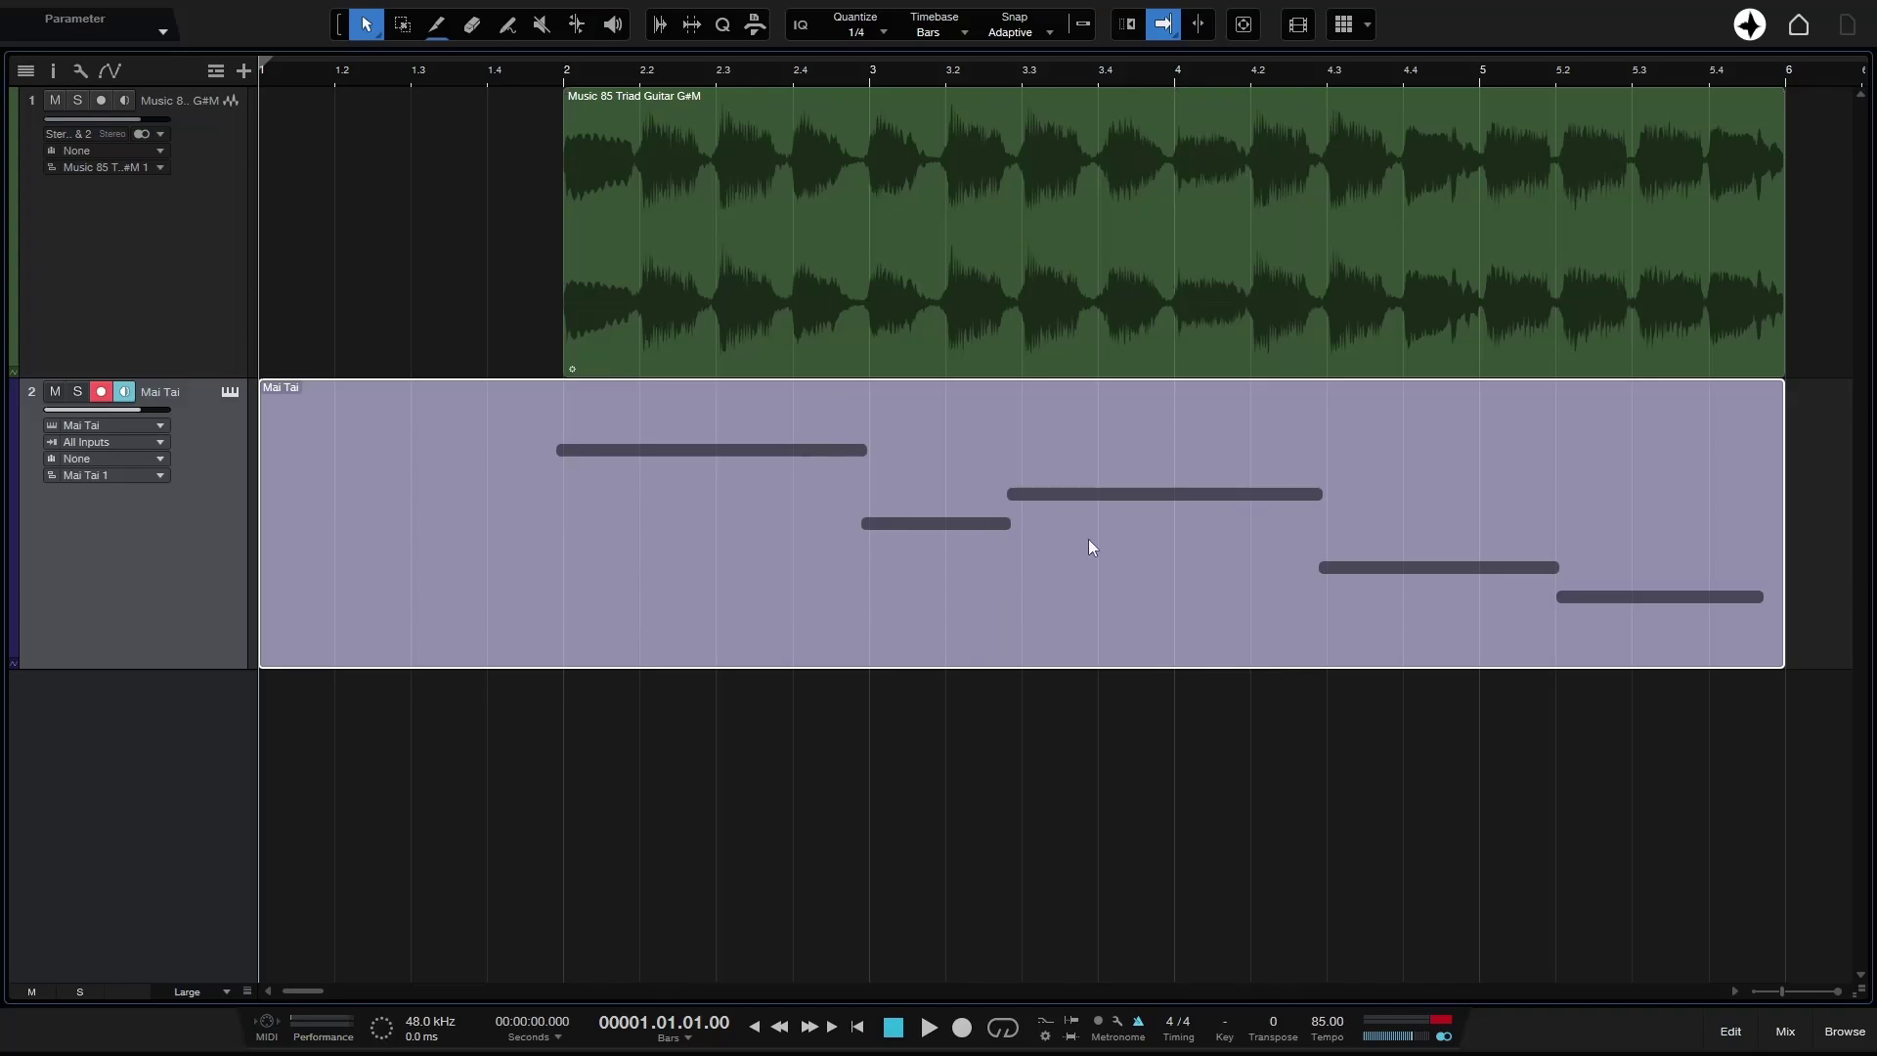
left_click(1053, 603)
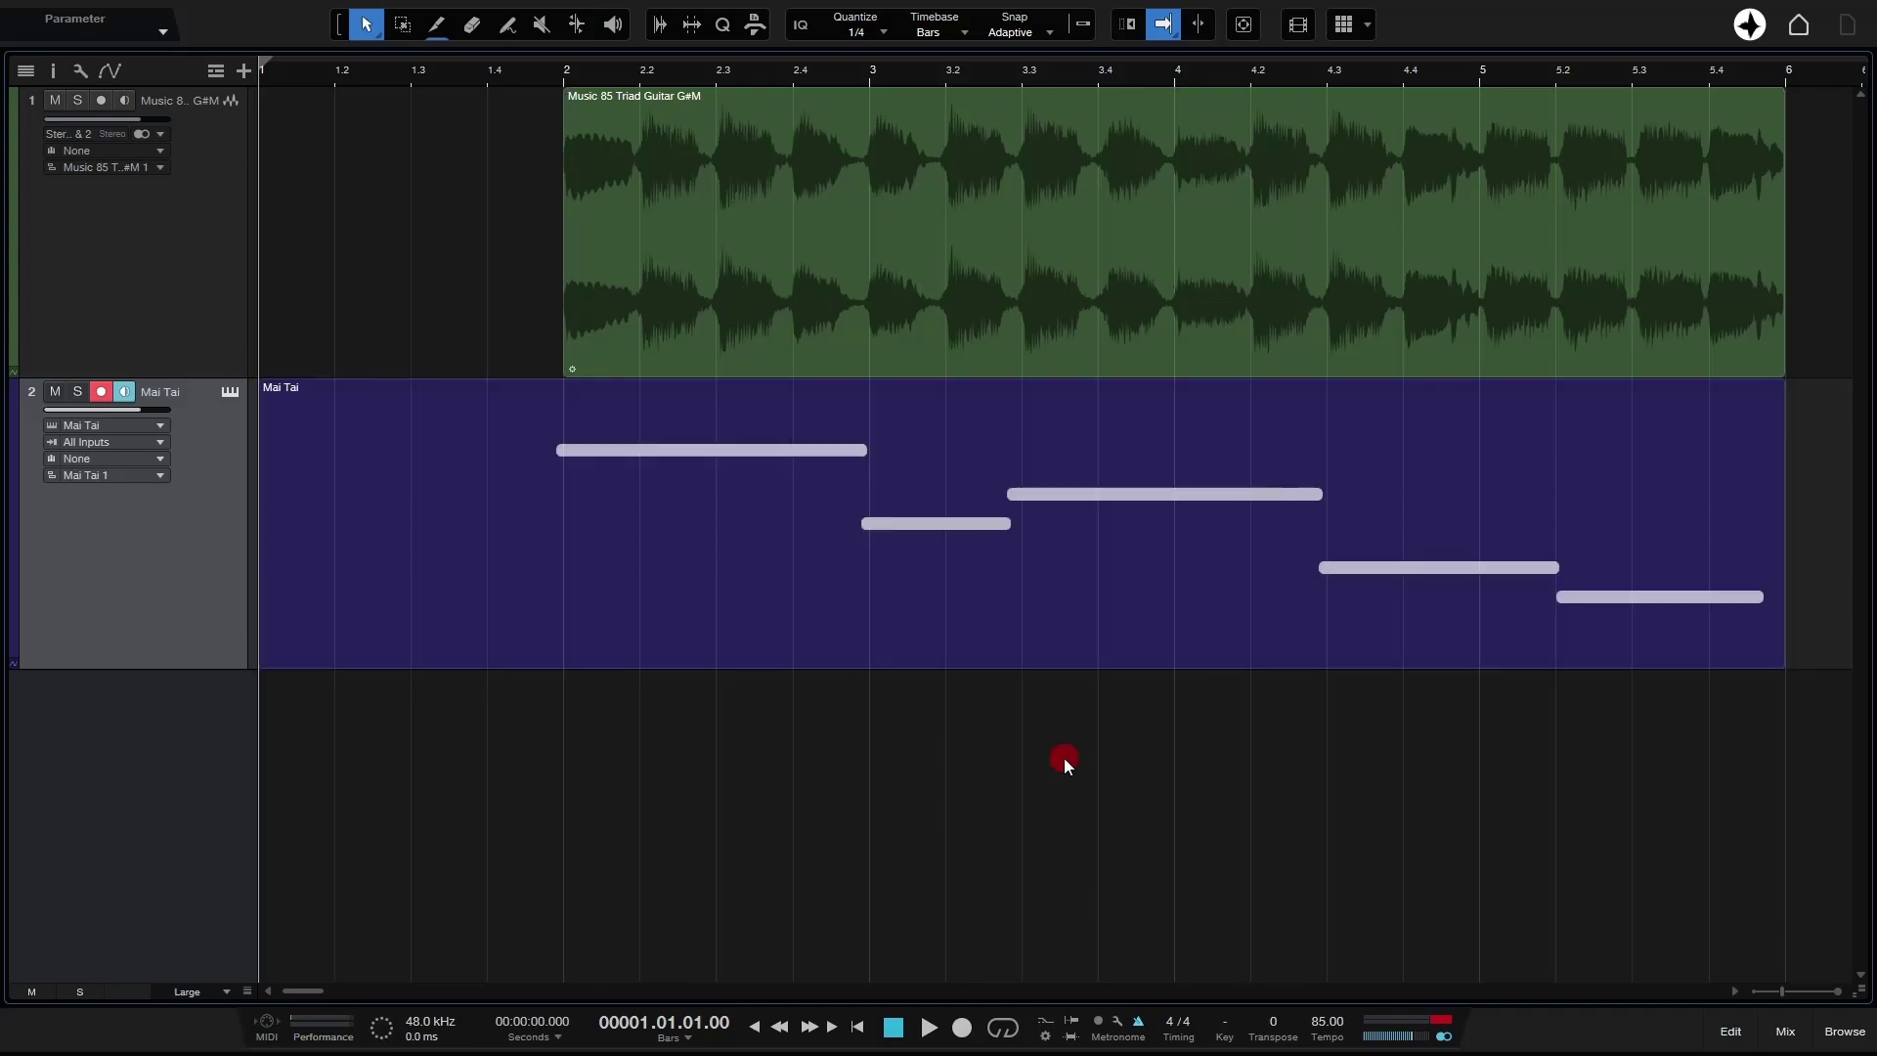
left_click(1036, 624)
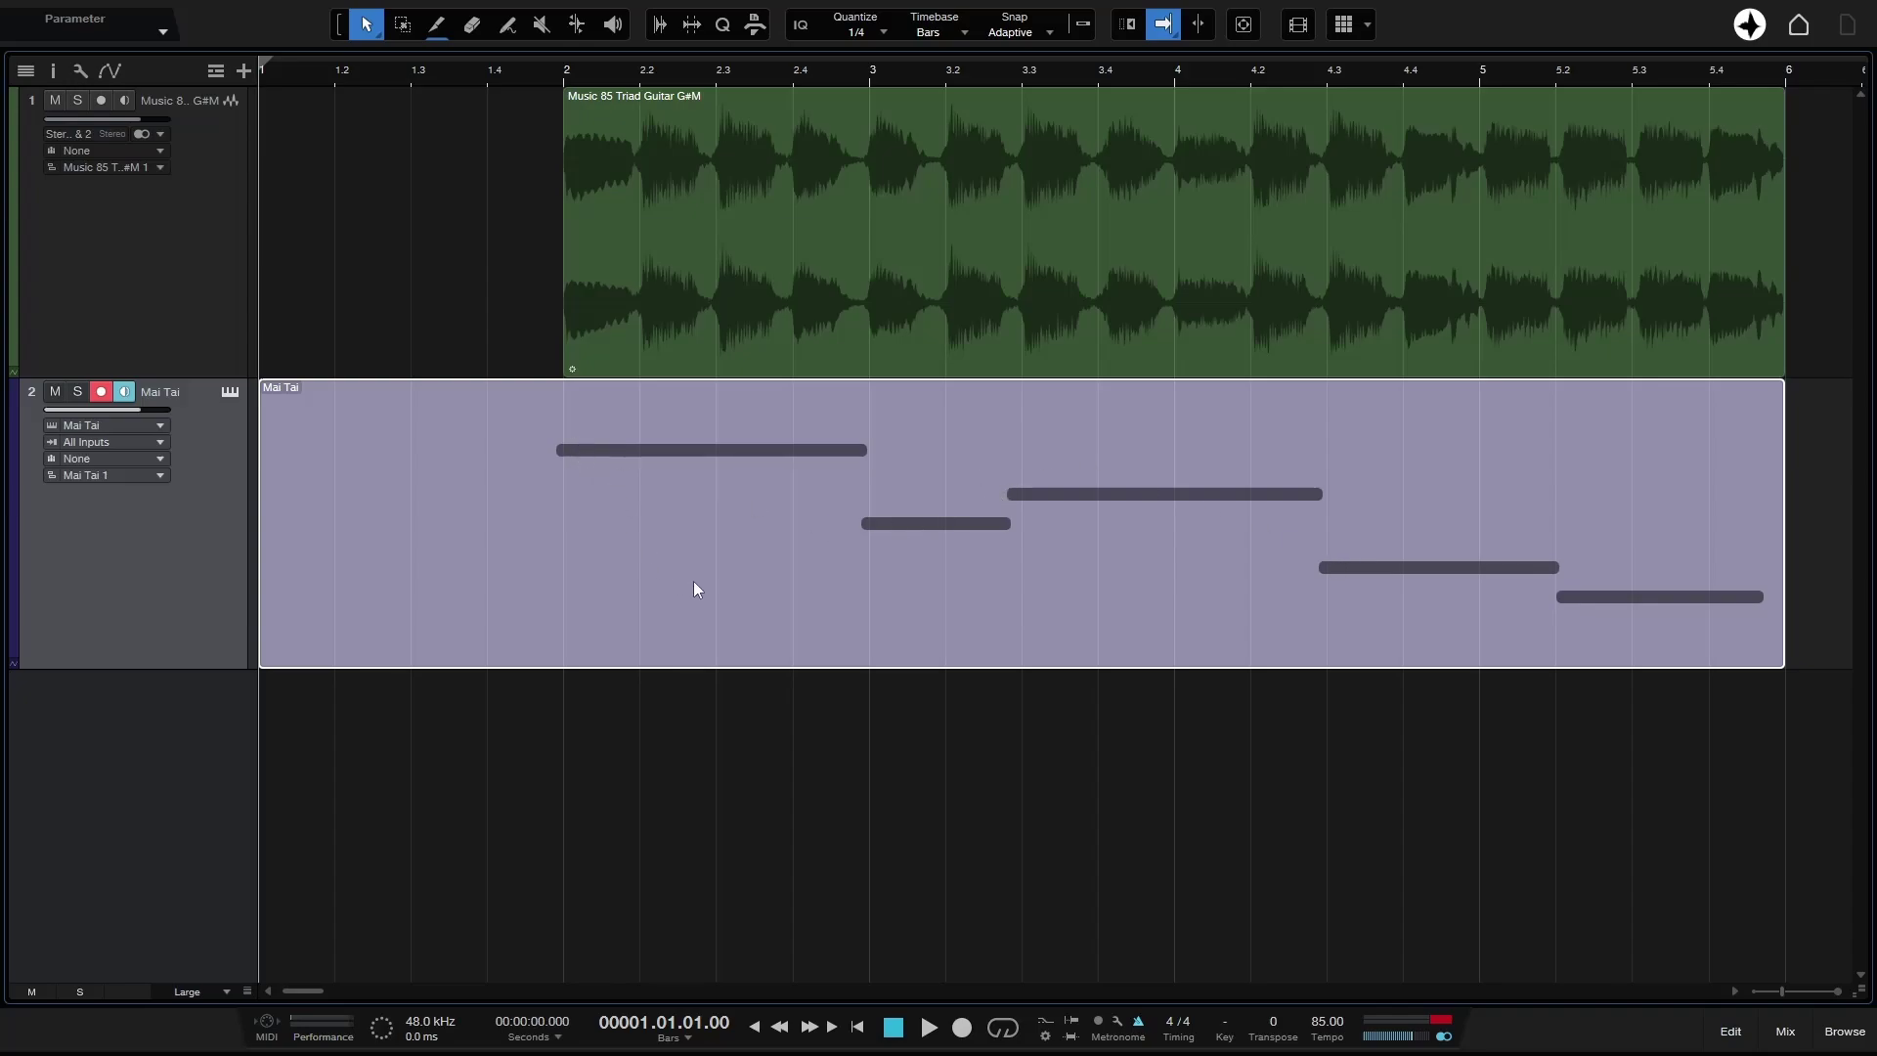
key("q")
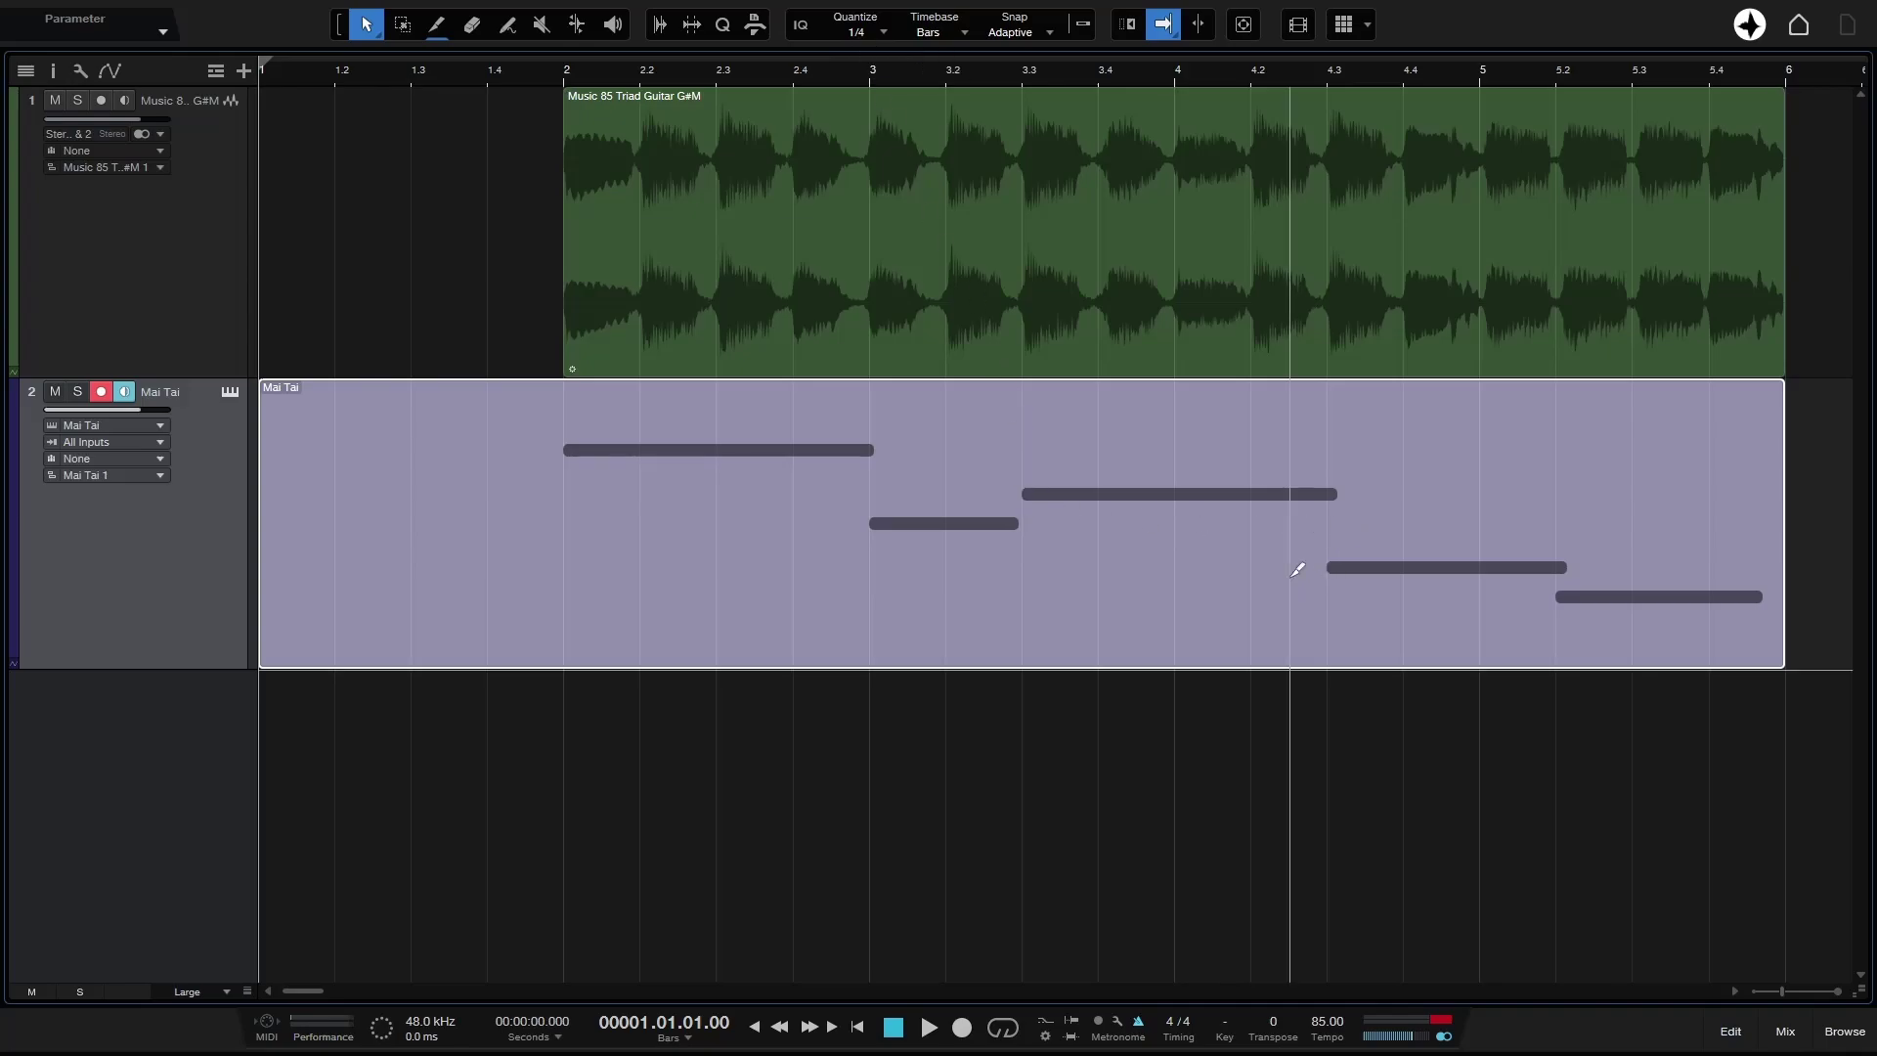
Step: Undo and reapply the 1/4 quantize on the Mai Tai part, and turn snap back on
key("q")
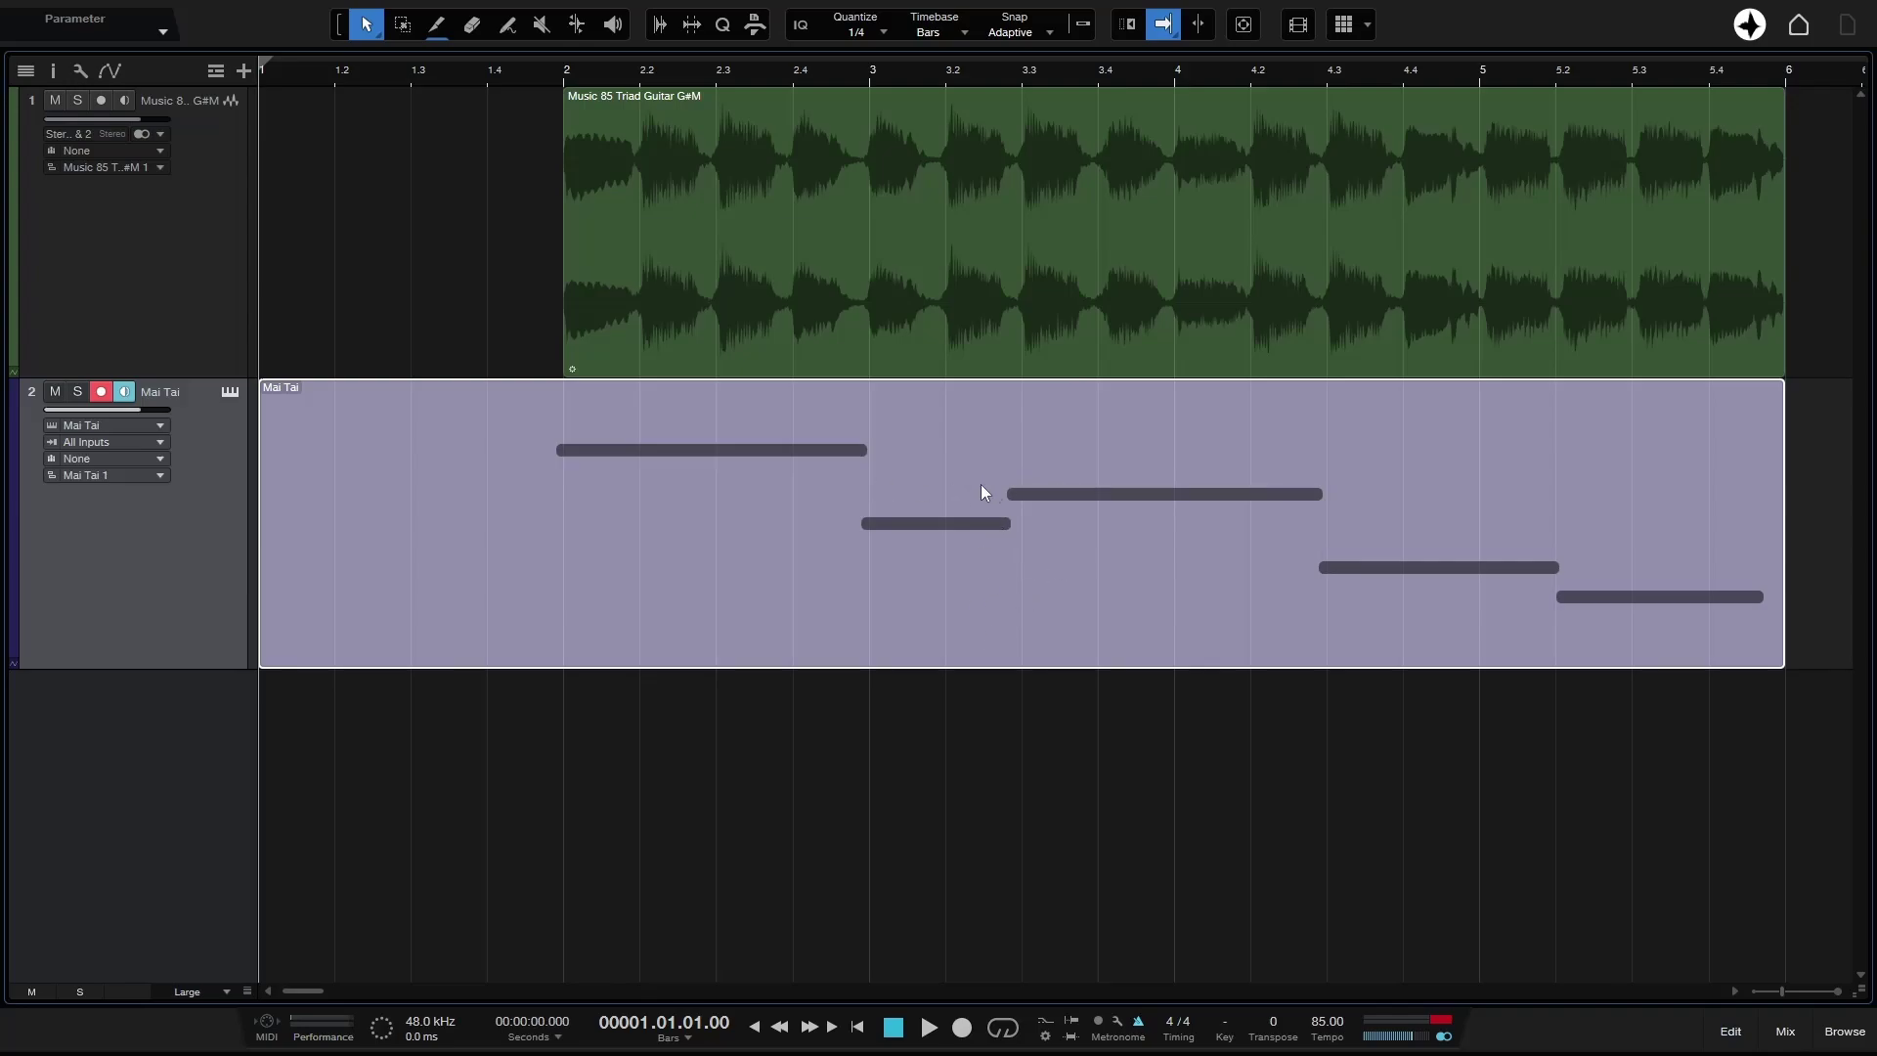
key("ctrl+z")
left_click(1082, 27)
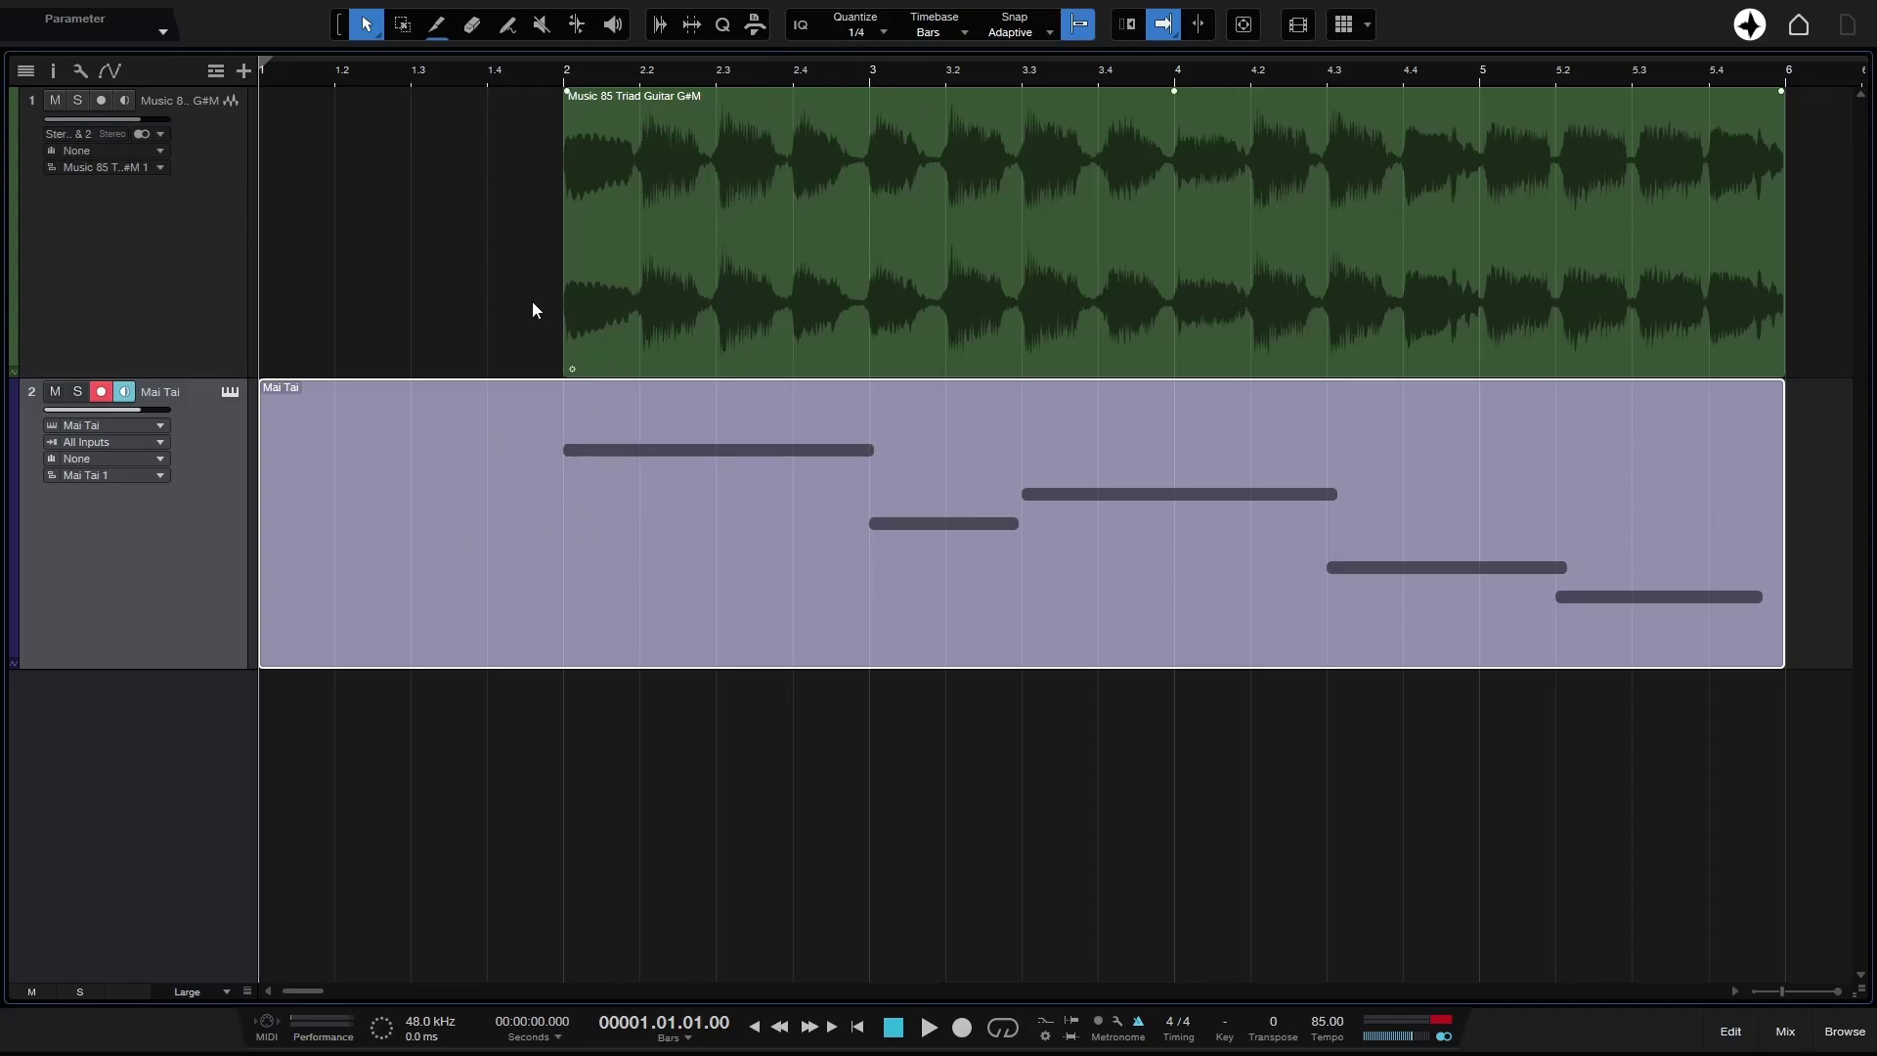
Step: Trim the Mai Tai part so it runs from bar 2 to bar 6, and deselect it
left_click_drag(262, 564, 563, 597)
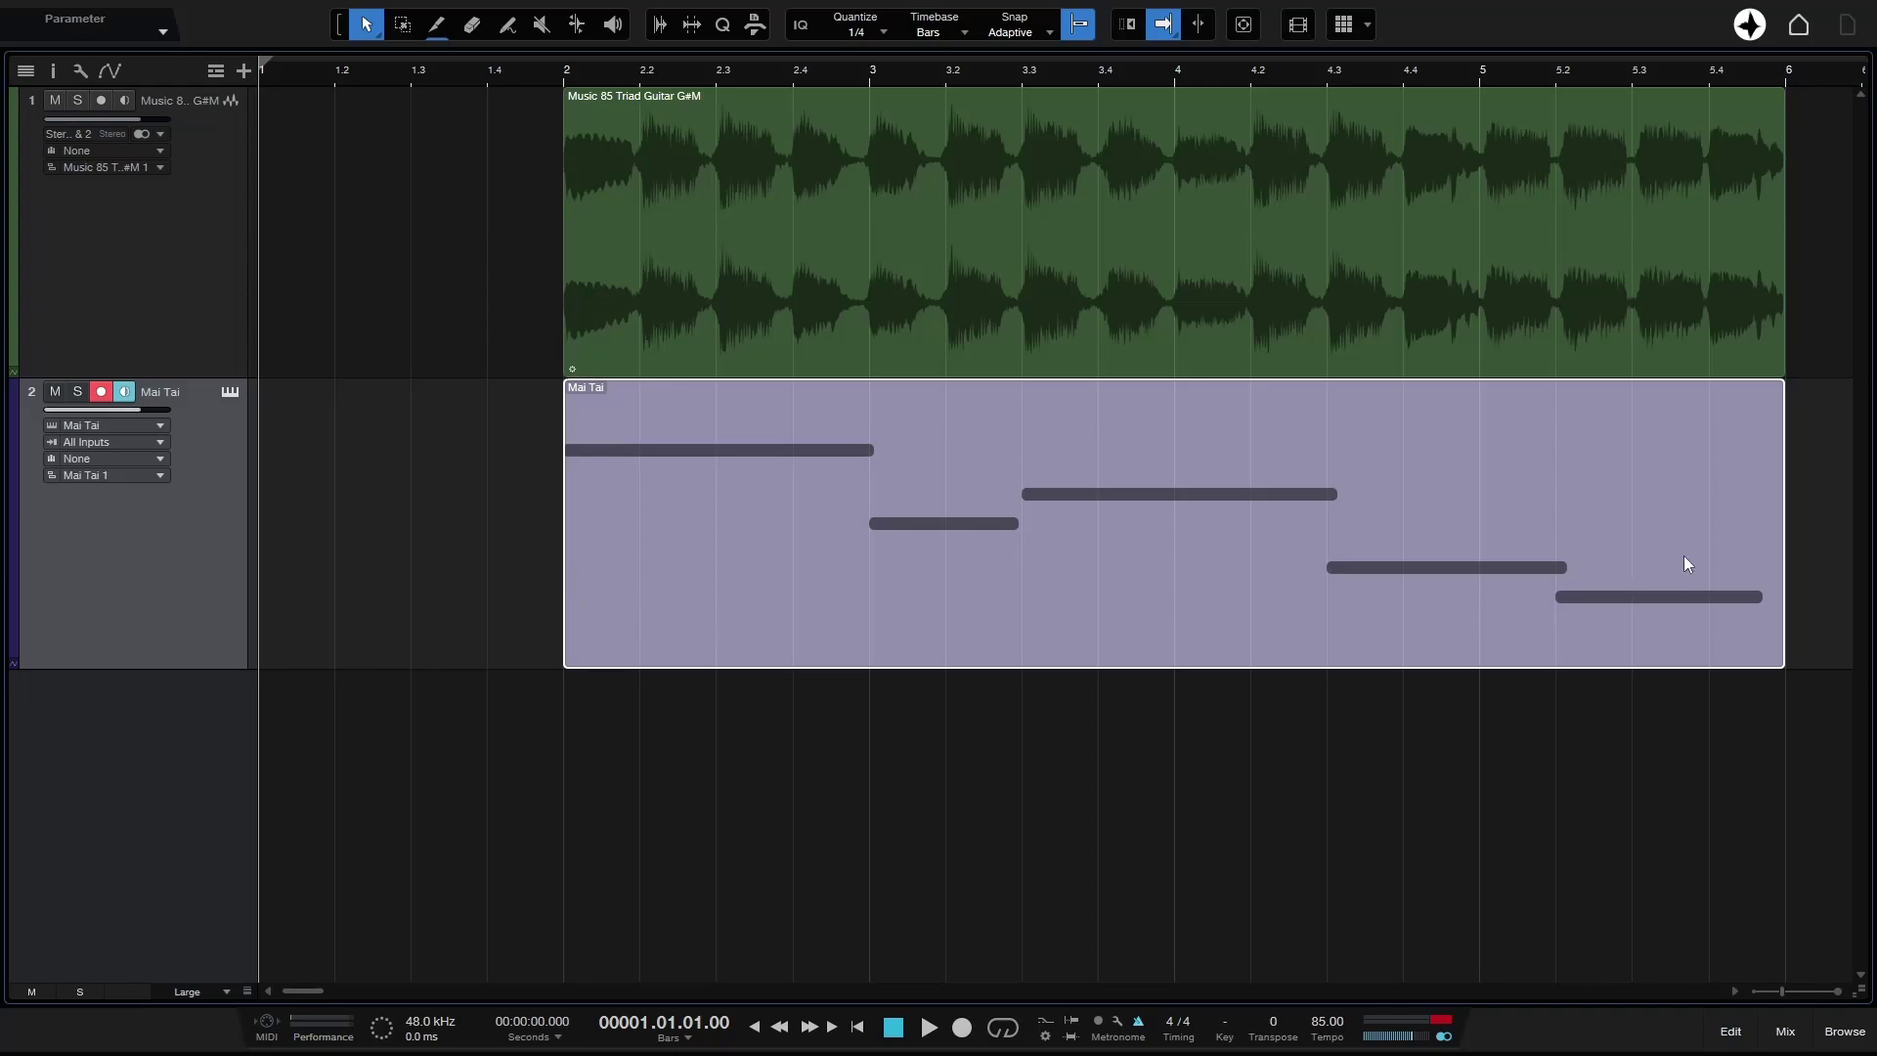
mouse_move(1782, 552)
left_mouse_down()
mouse_move(1559, 544)
mouse_move(1789, 554)
left_mouse_up()
left_click(1827, 543)
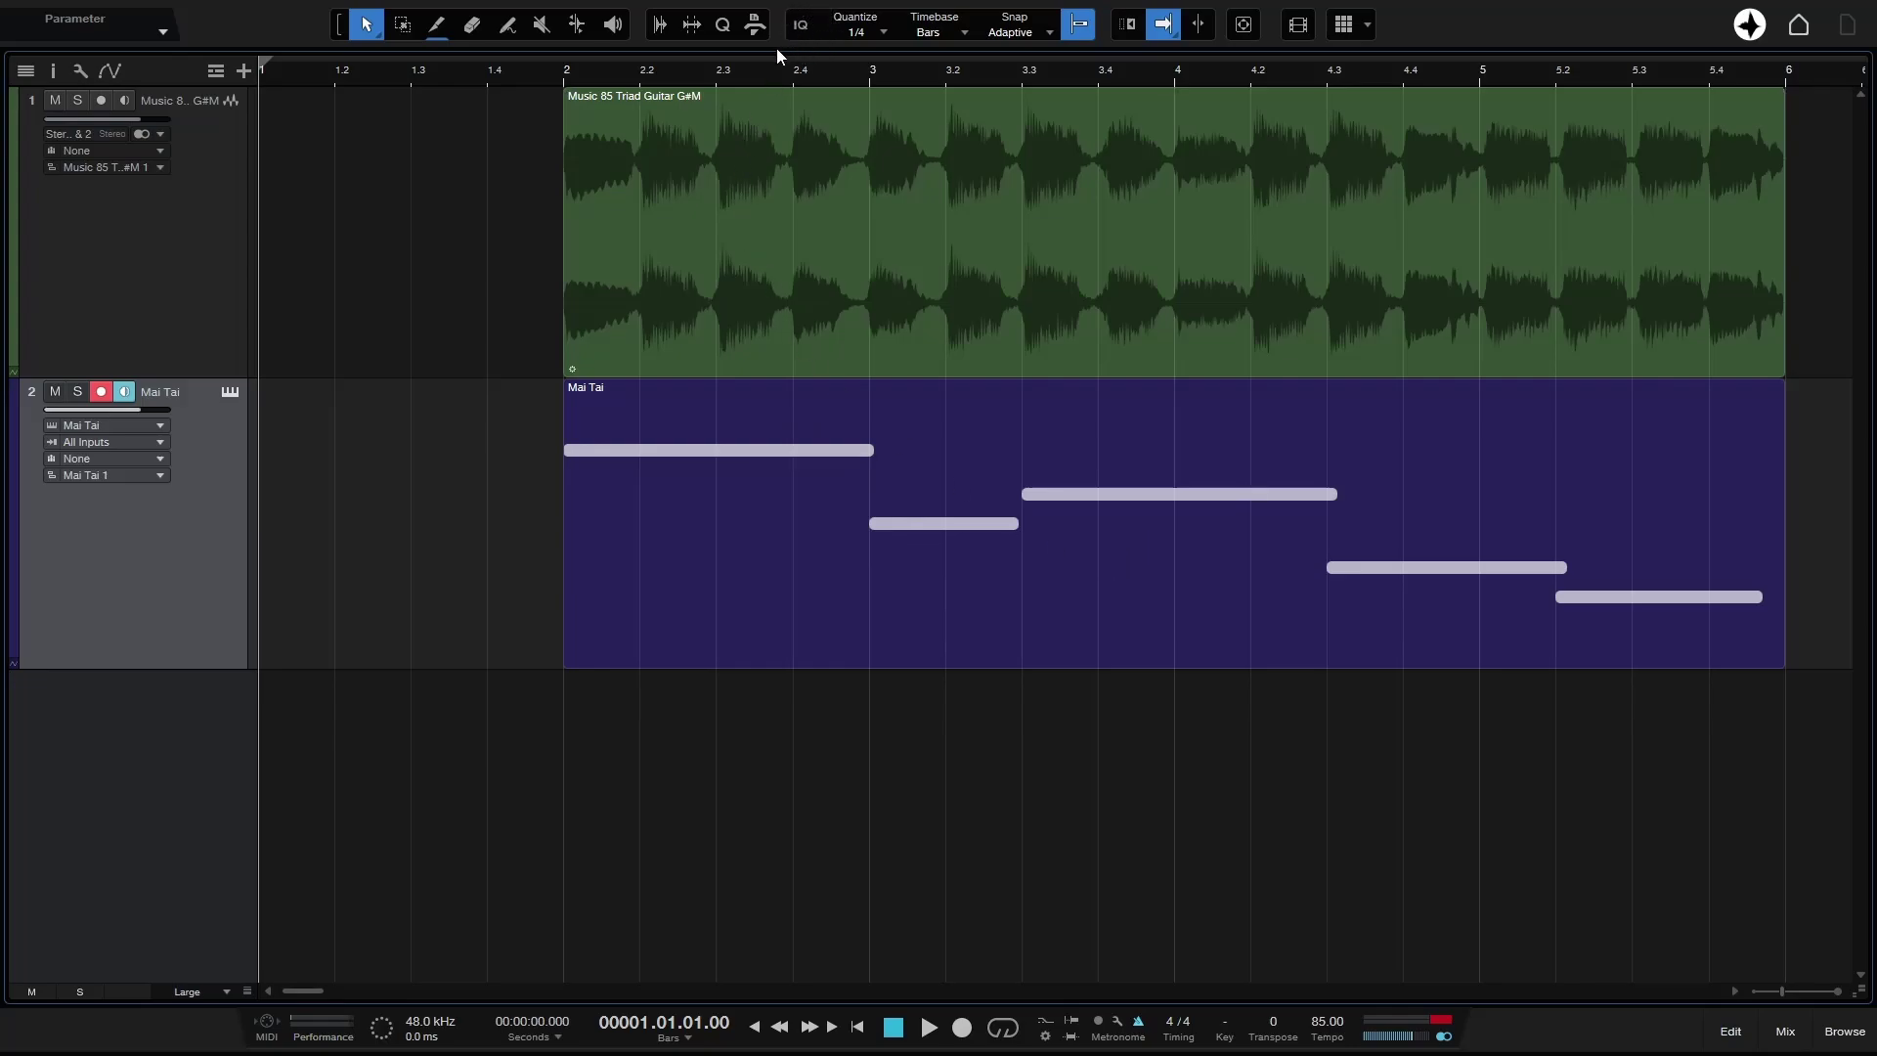
Step: Turn input quantize on, select and deselect the Mai Tai part, and turn input quantize off again
left_click(801, 26)
left_click(947, 620)
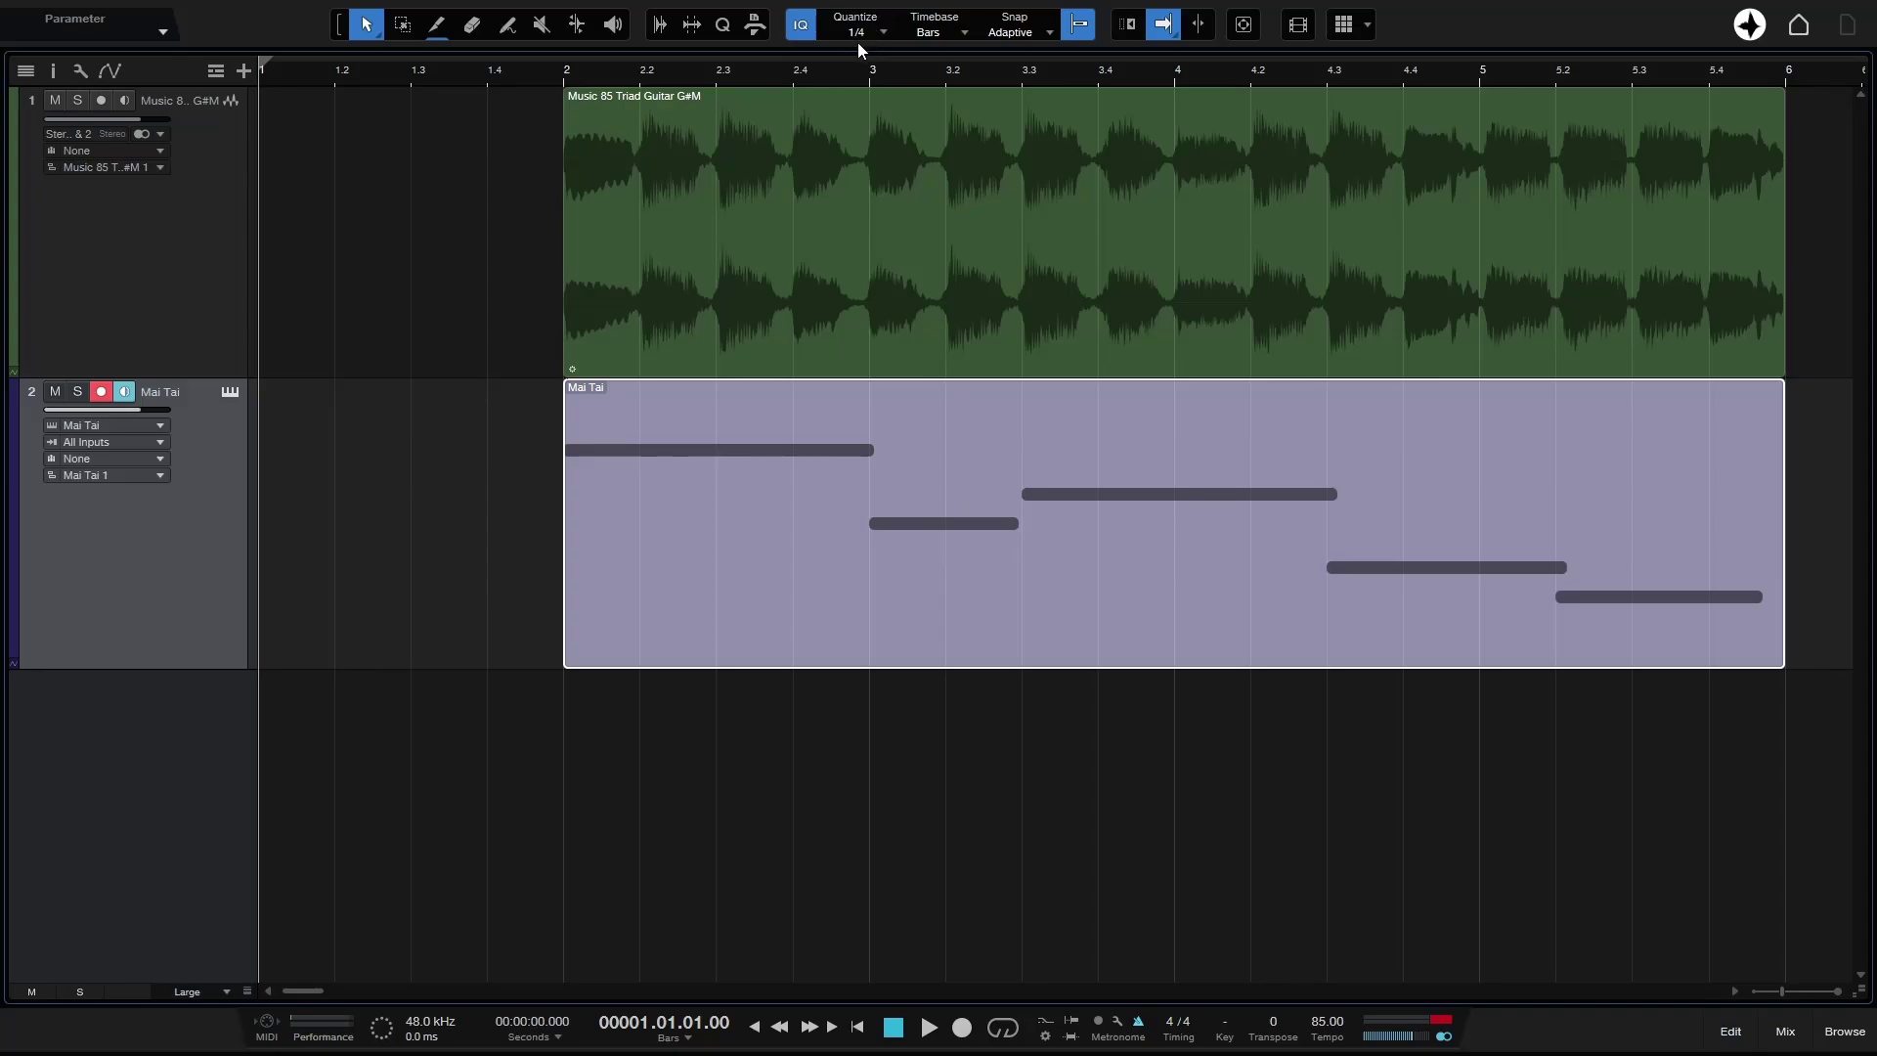
left_click(505, 616)
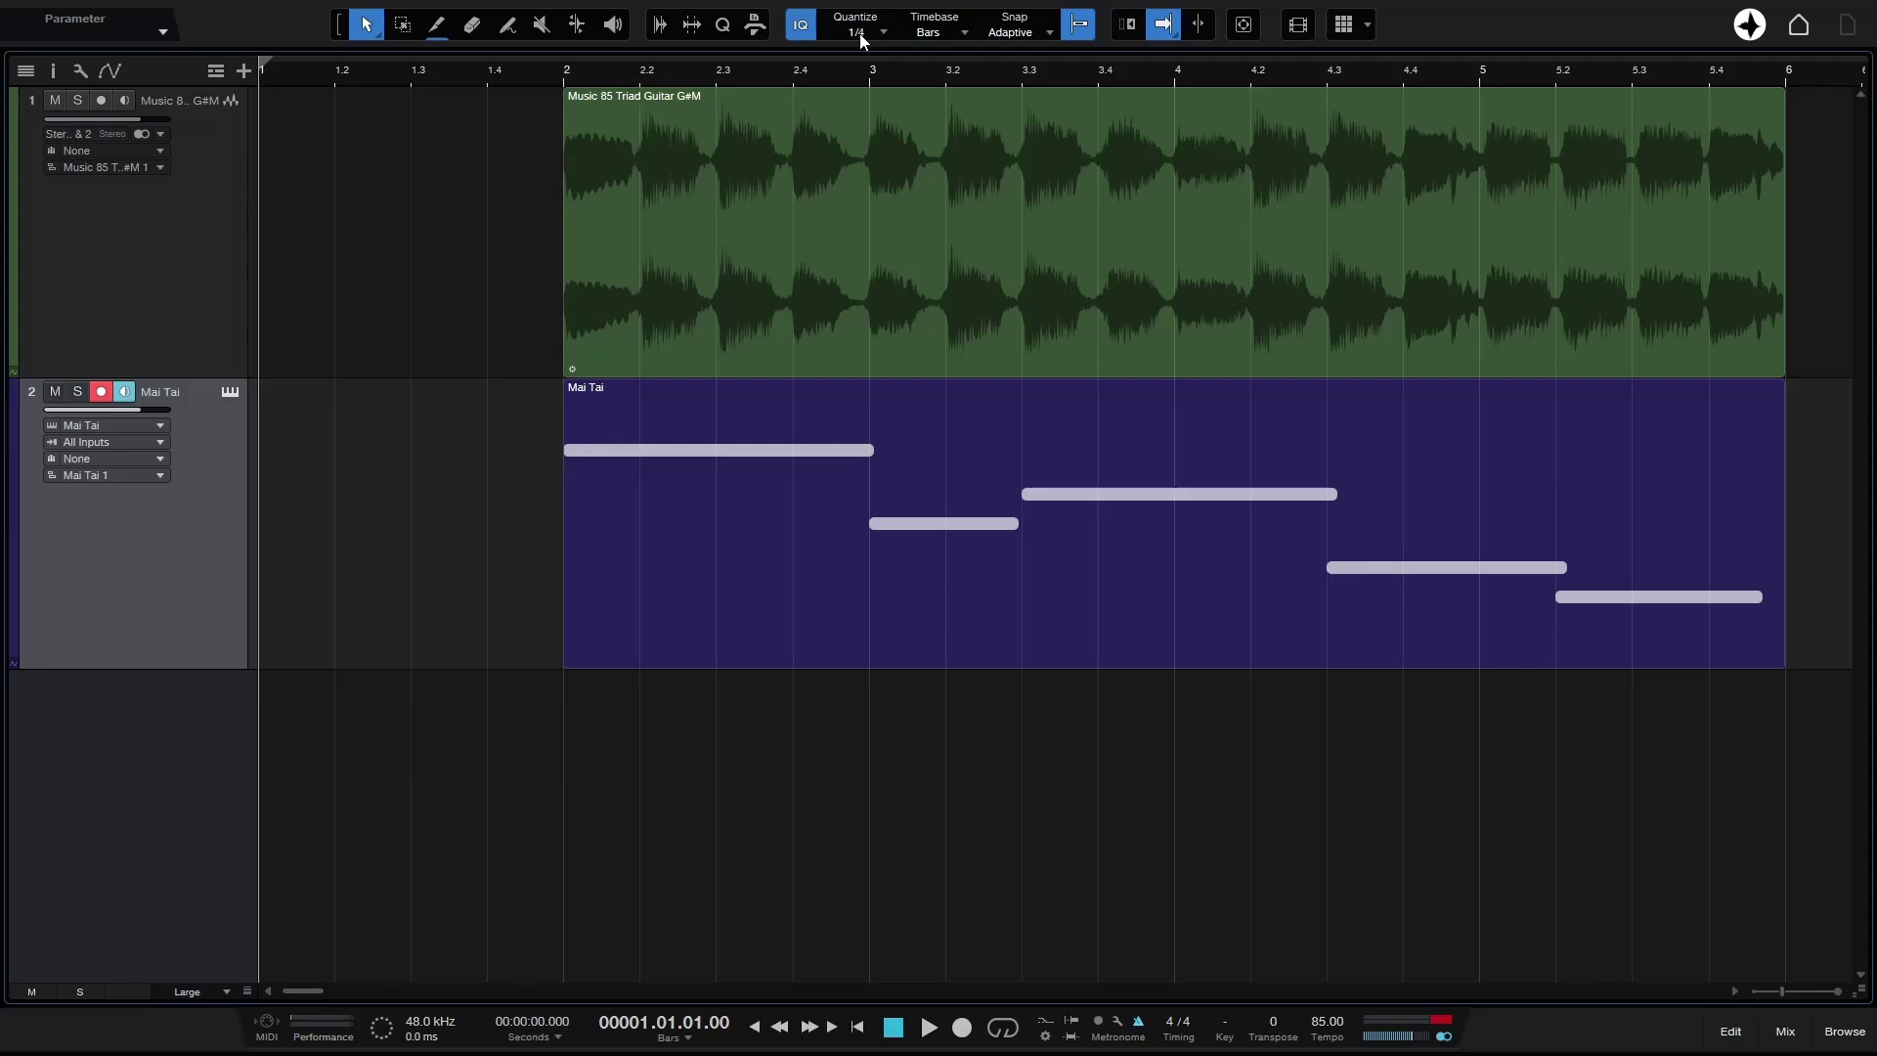
left_click(802, 32)
Step: Open the Mai Tai part in a detached, maximized note editor, with all its notes from bar 2 to bar 6 fitted
double_click(1132, 620)
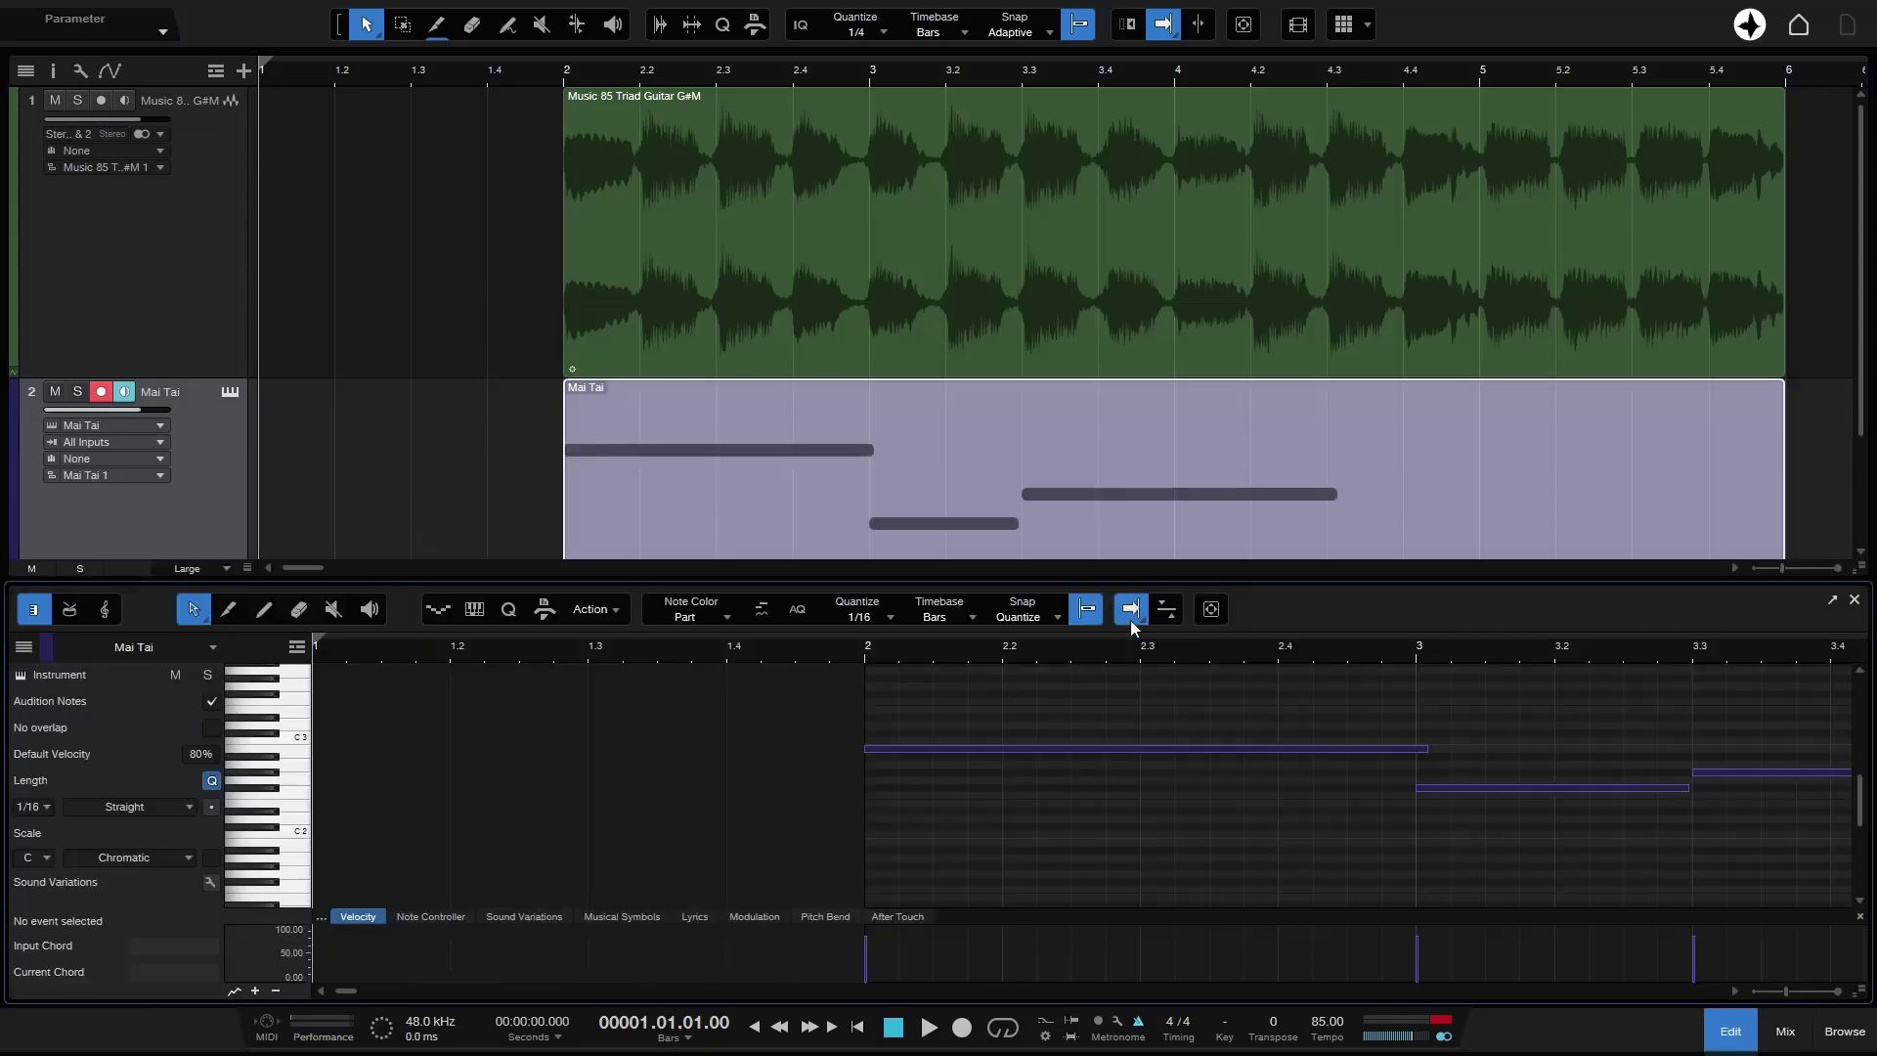
left_click_drag(1267, 584, 1275, 404)
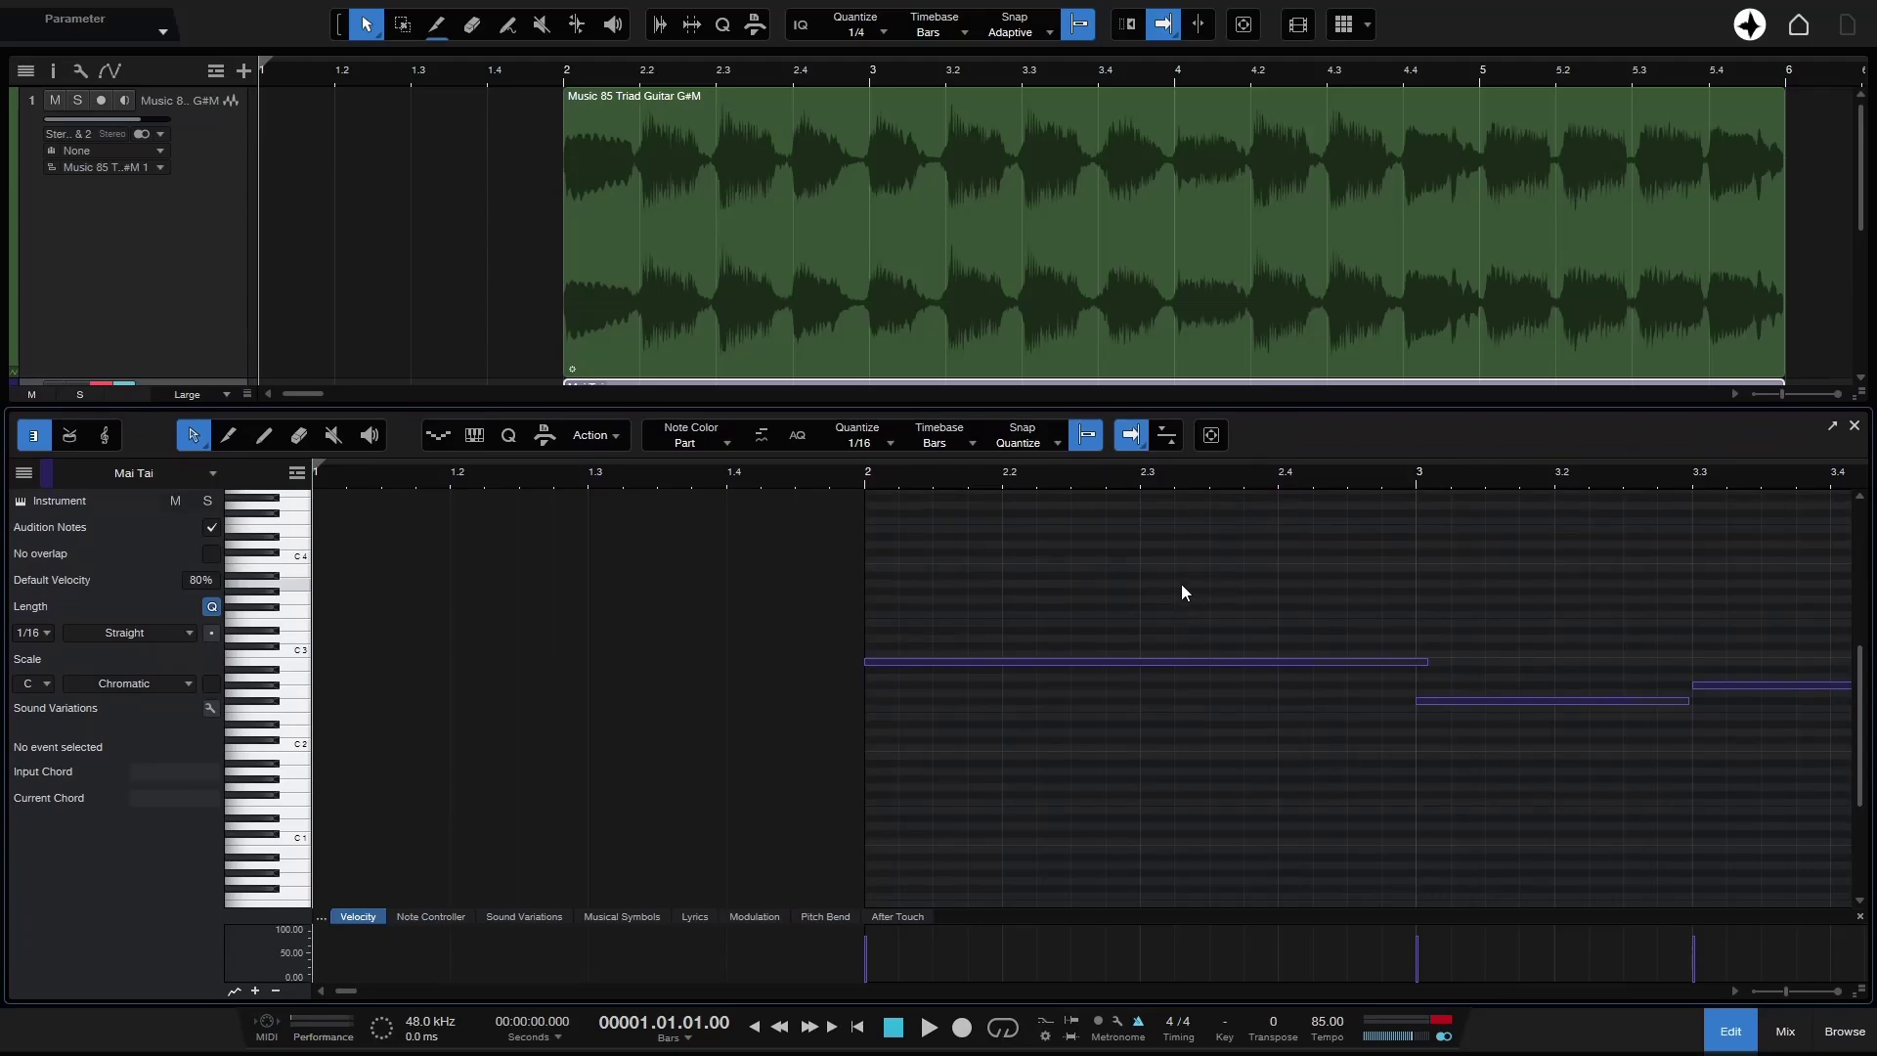
left_click(1833, 429)
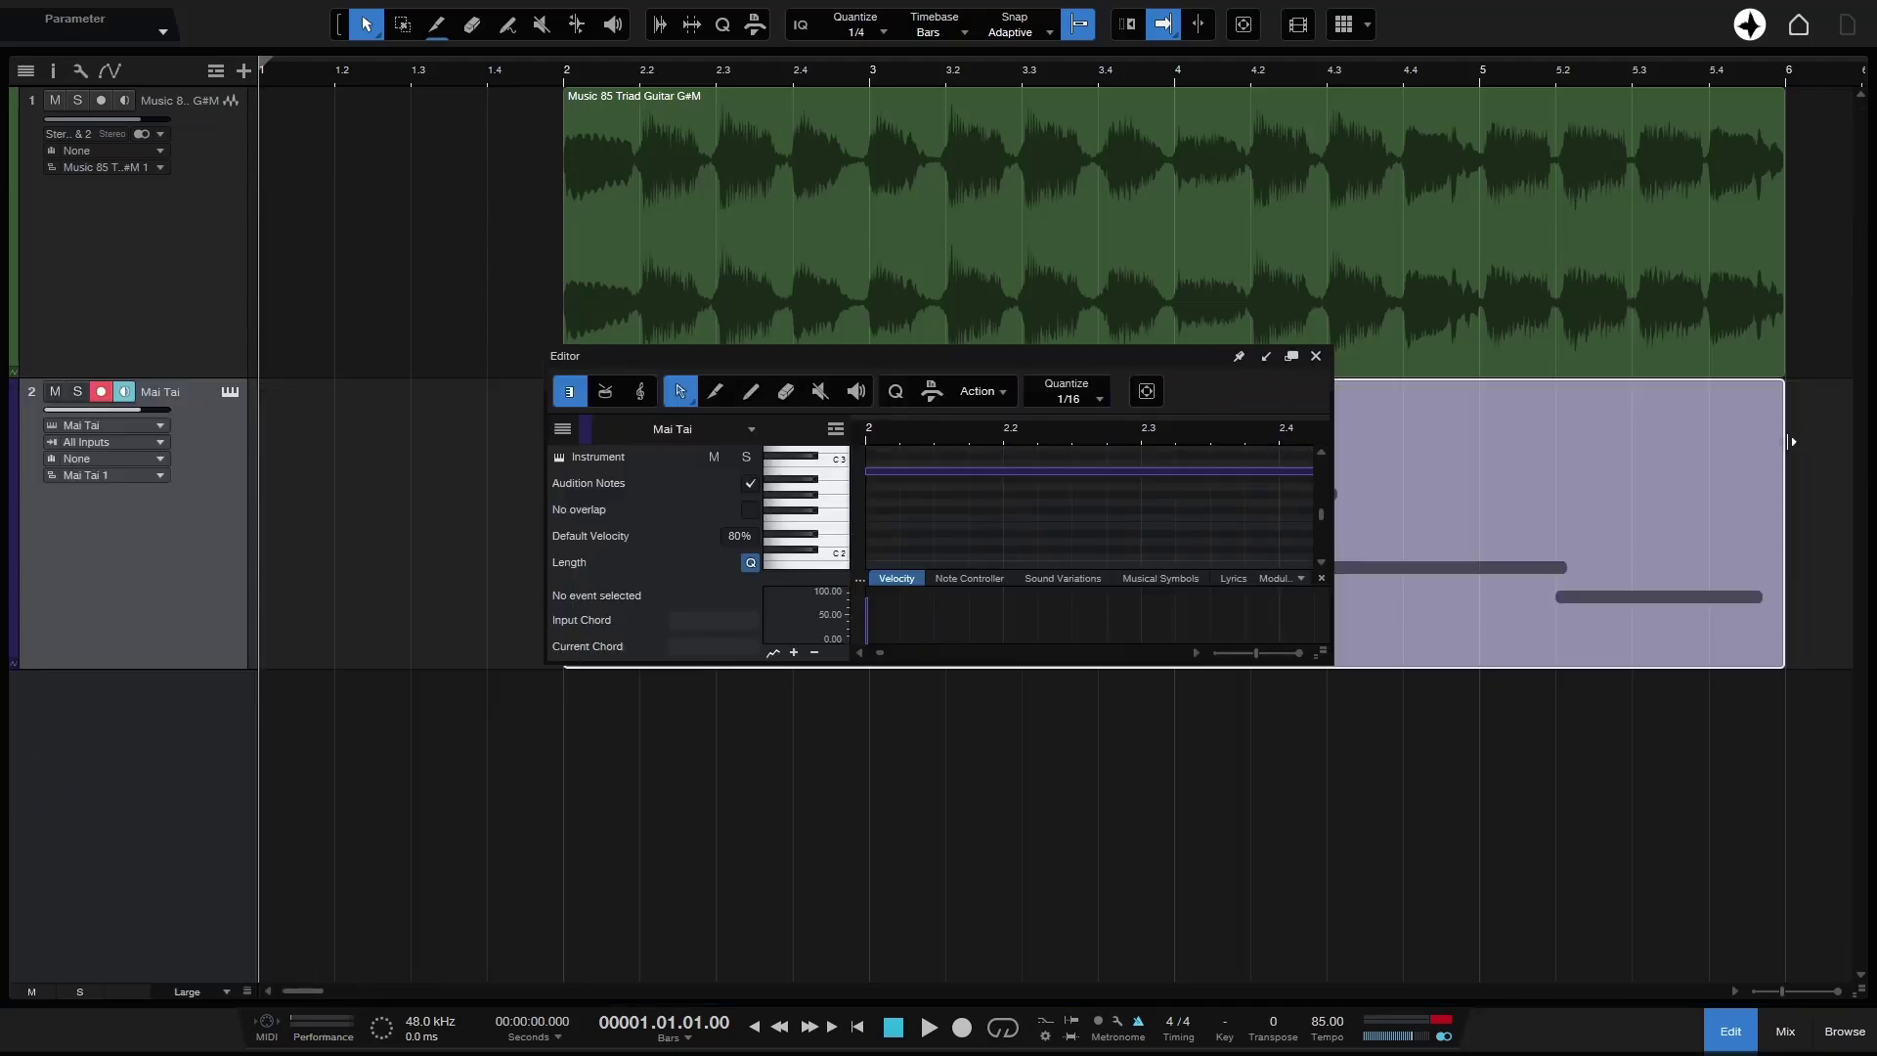
left_click(1292, 356)
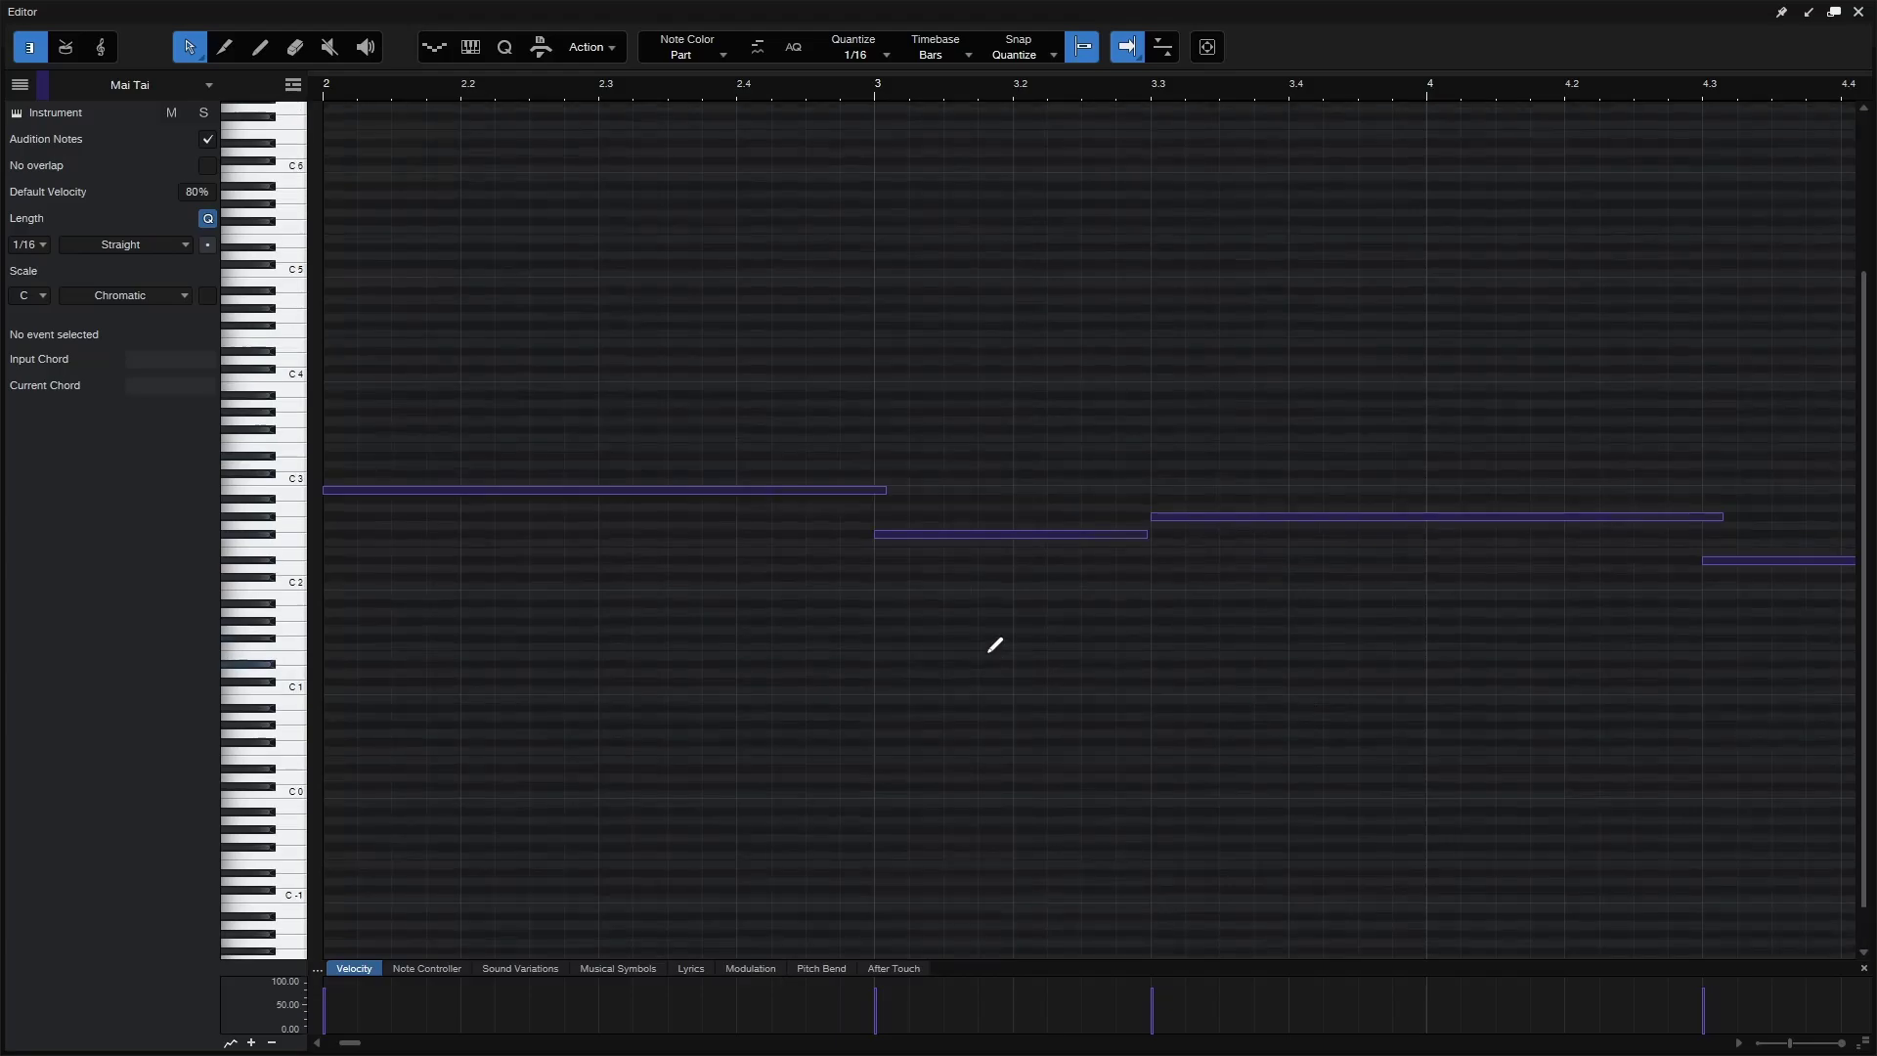
scroll(994, 646, "up", 2, "ctrl+alt")
scroll(994, 645, "up", 4, "ctrl+alt")
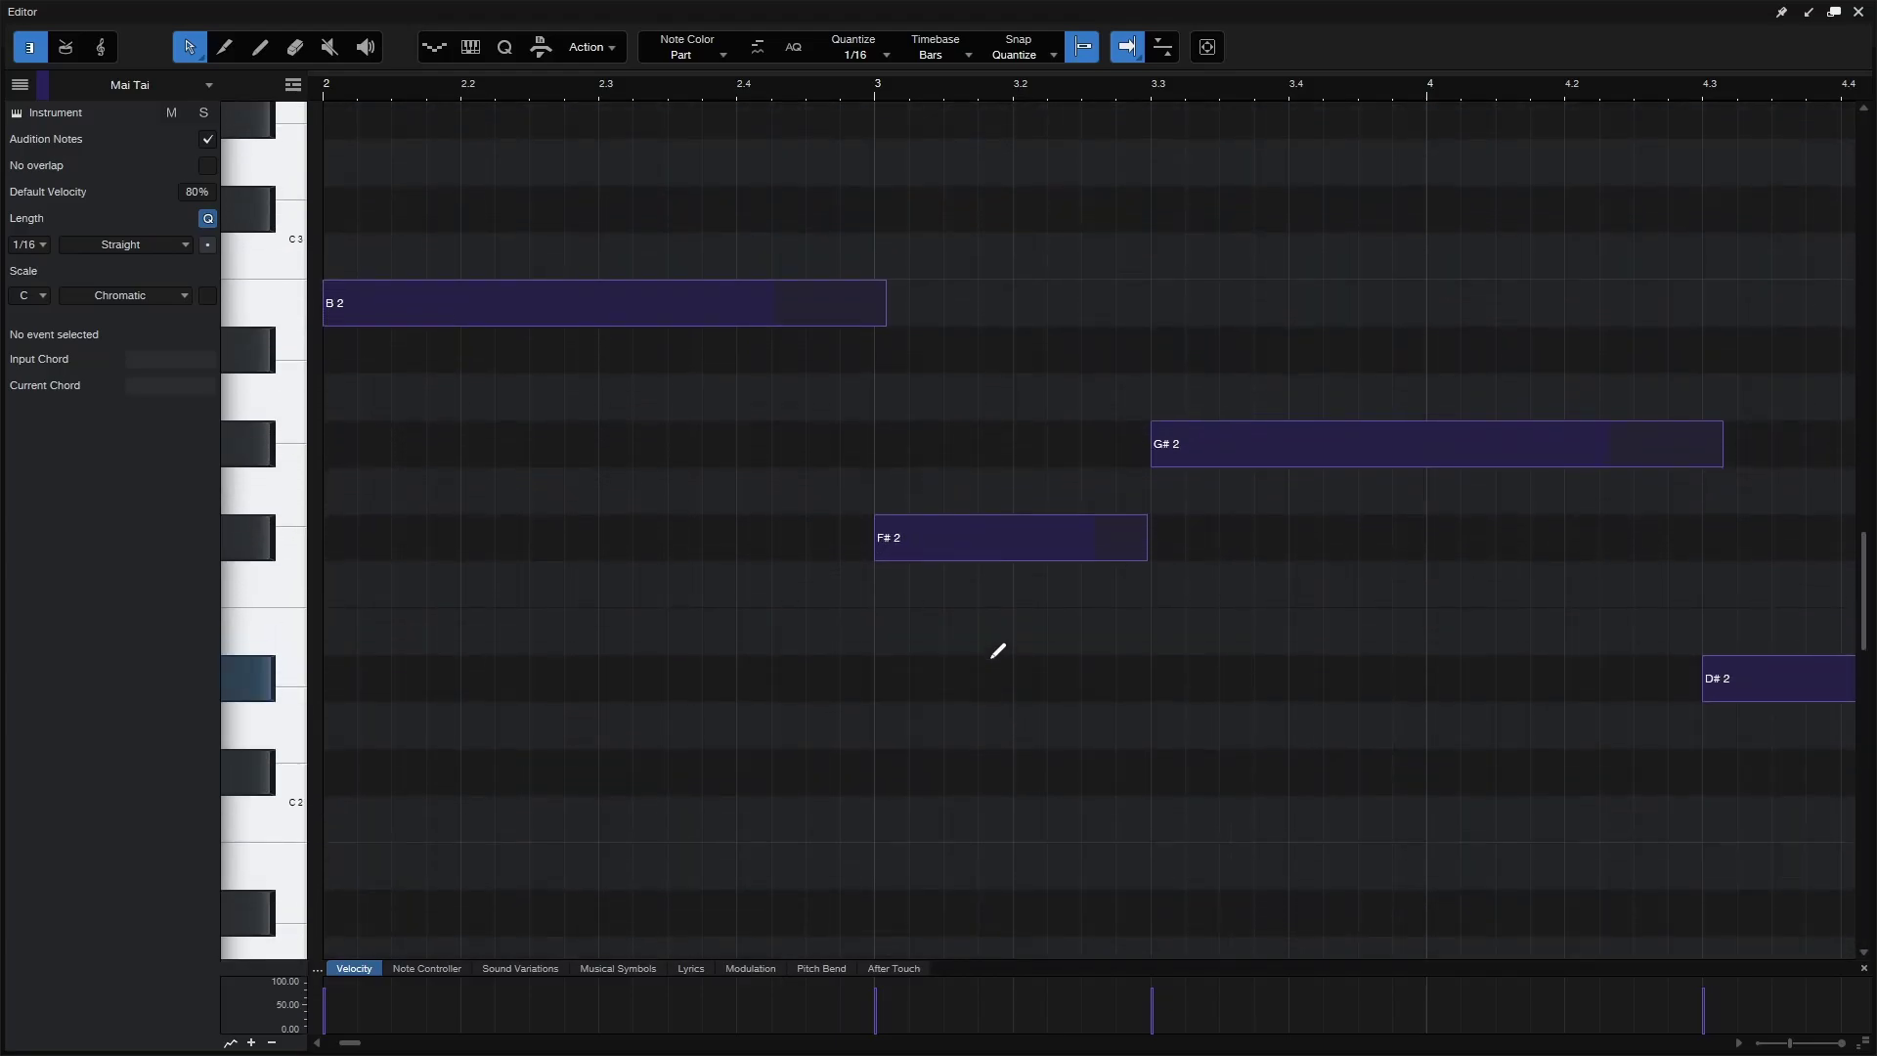
scroll(994, 653, "down", 1, "ctrl+alt")
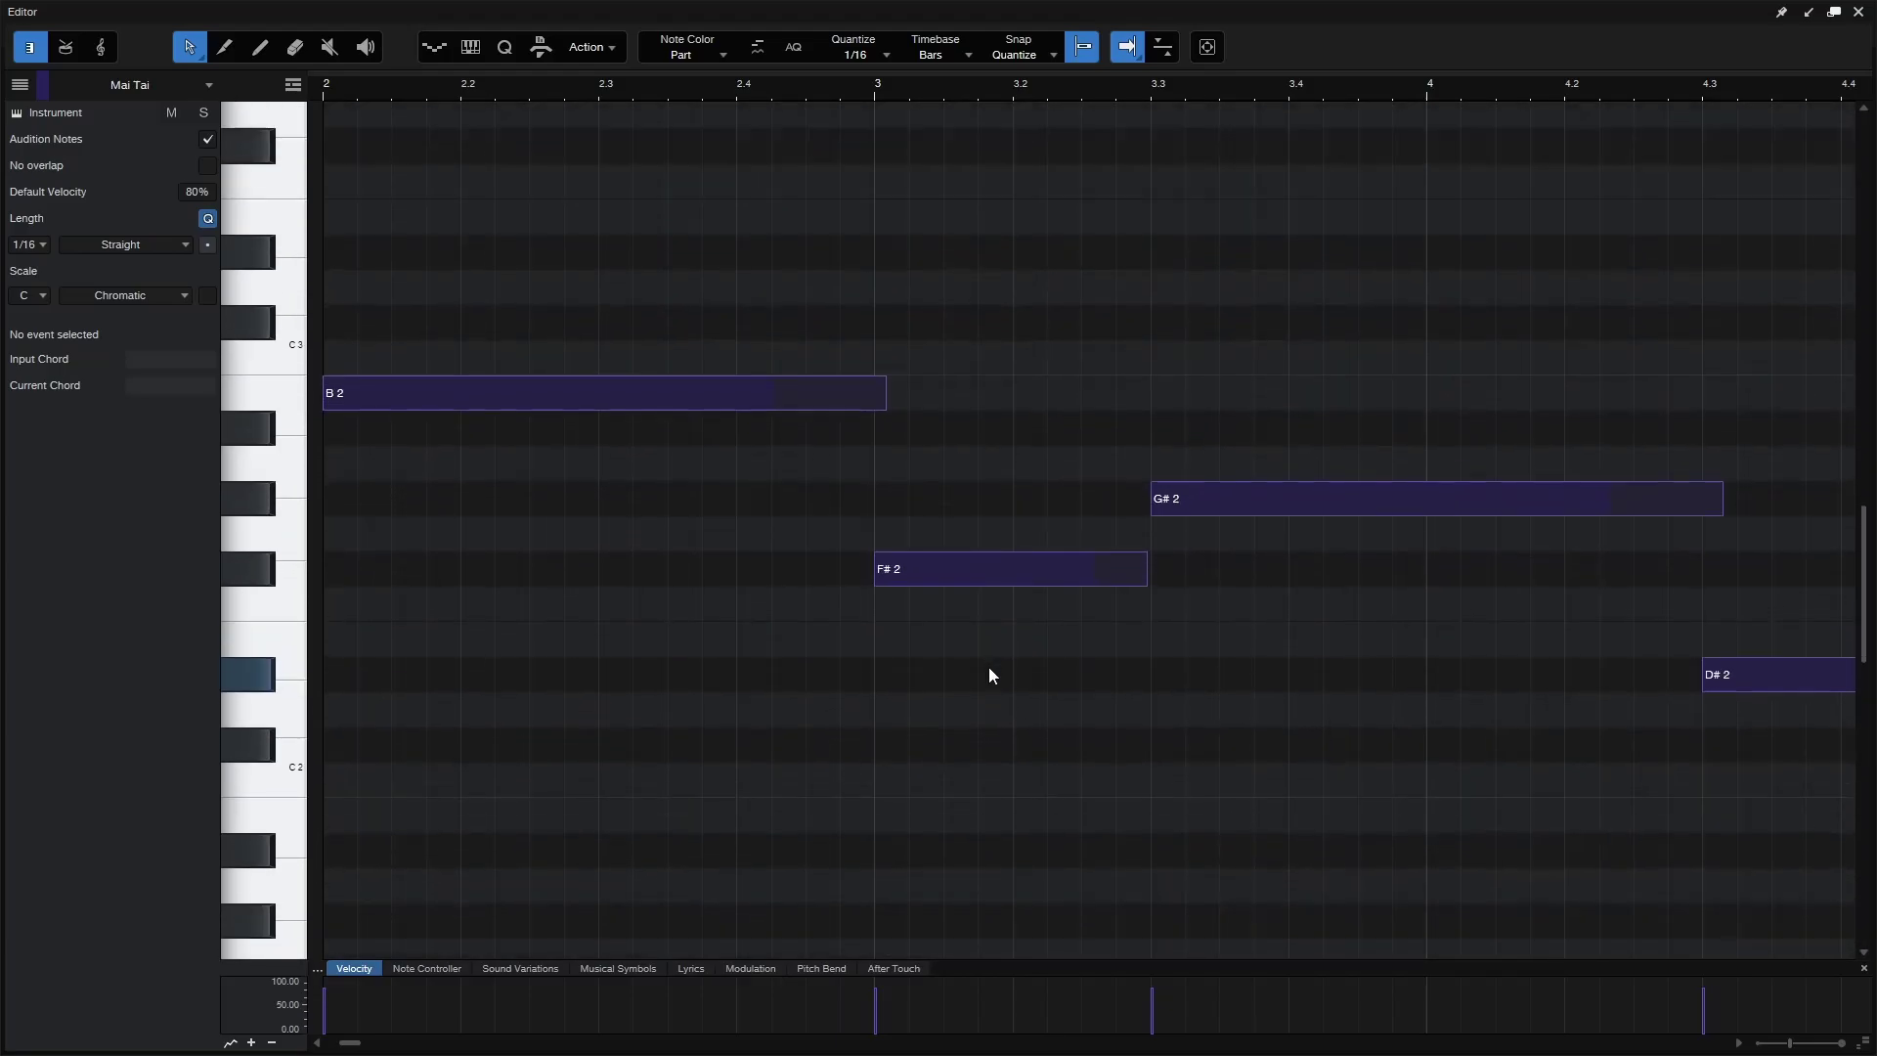
scroll(989, 674, "down", 2, "ctrl")
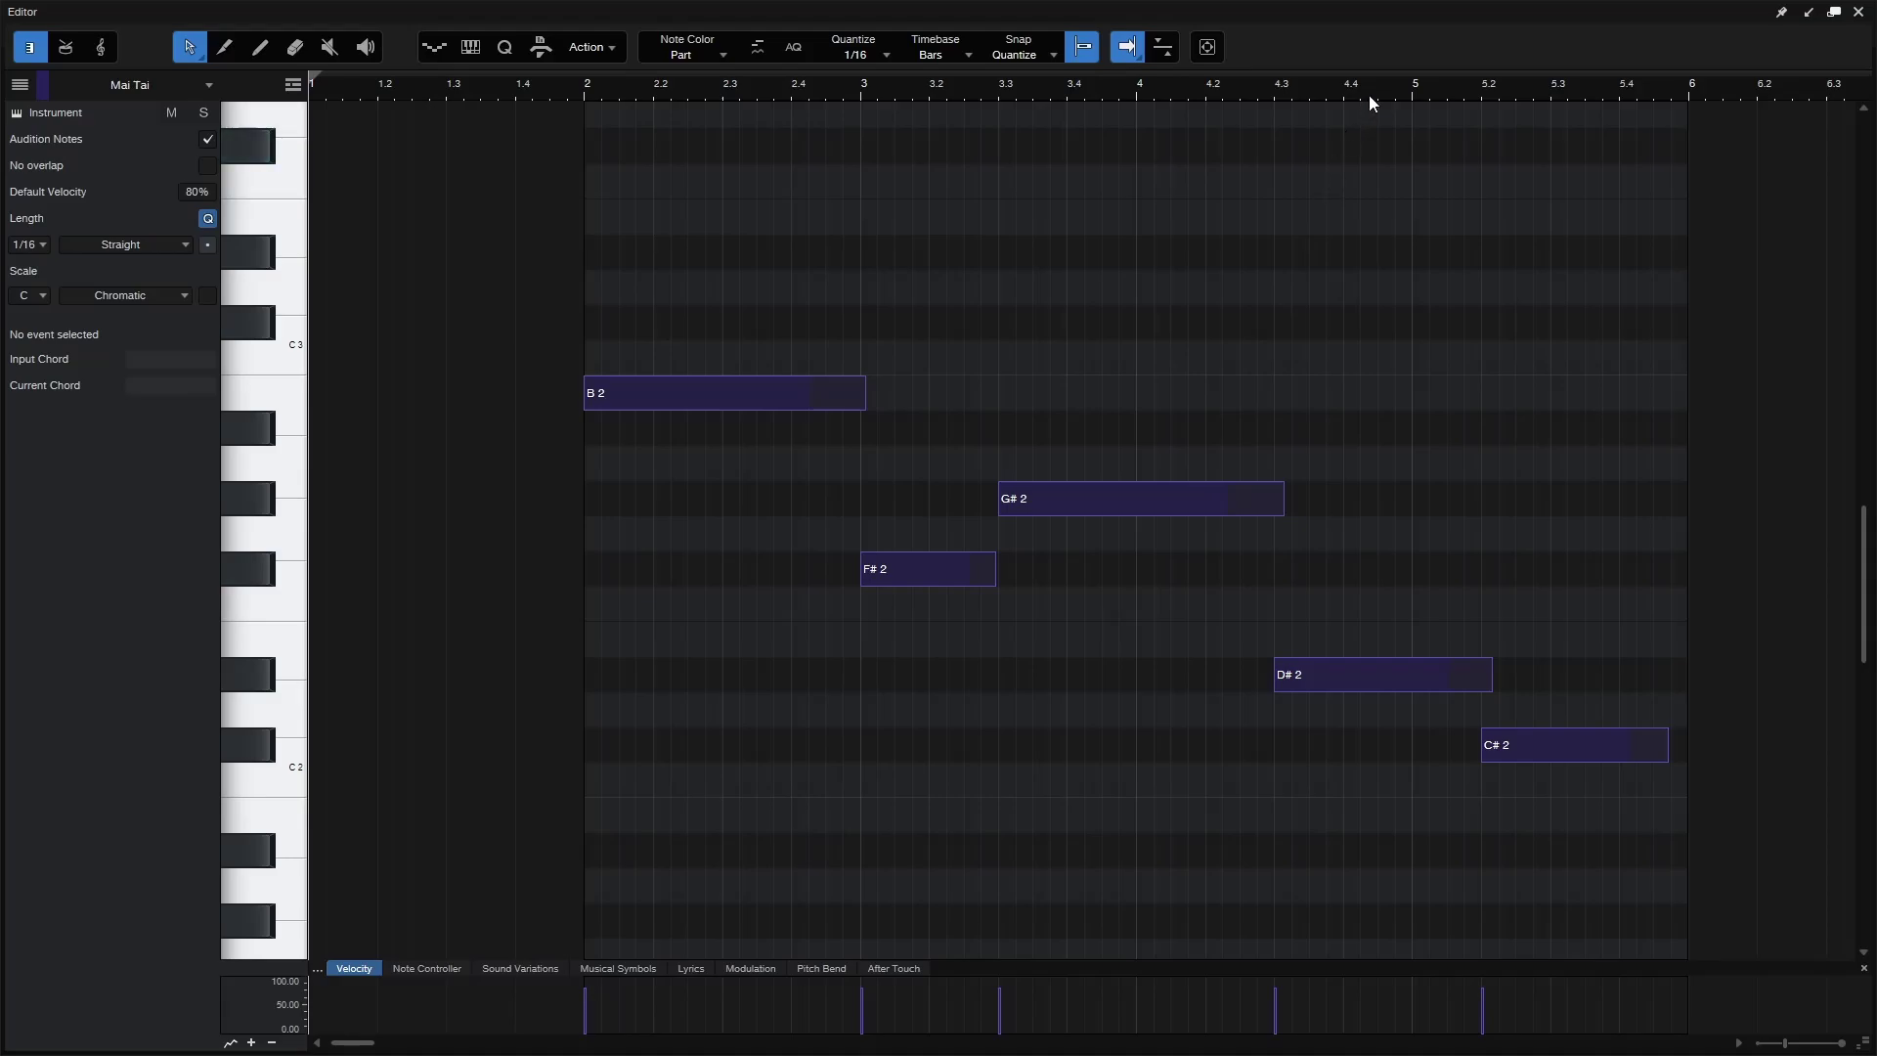
left_click_drag(1369, 96, 1364, 136)
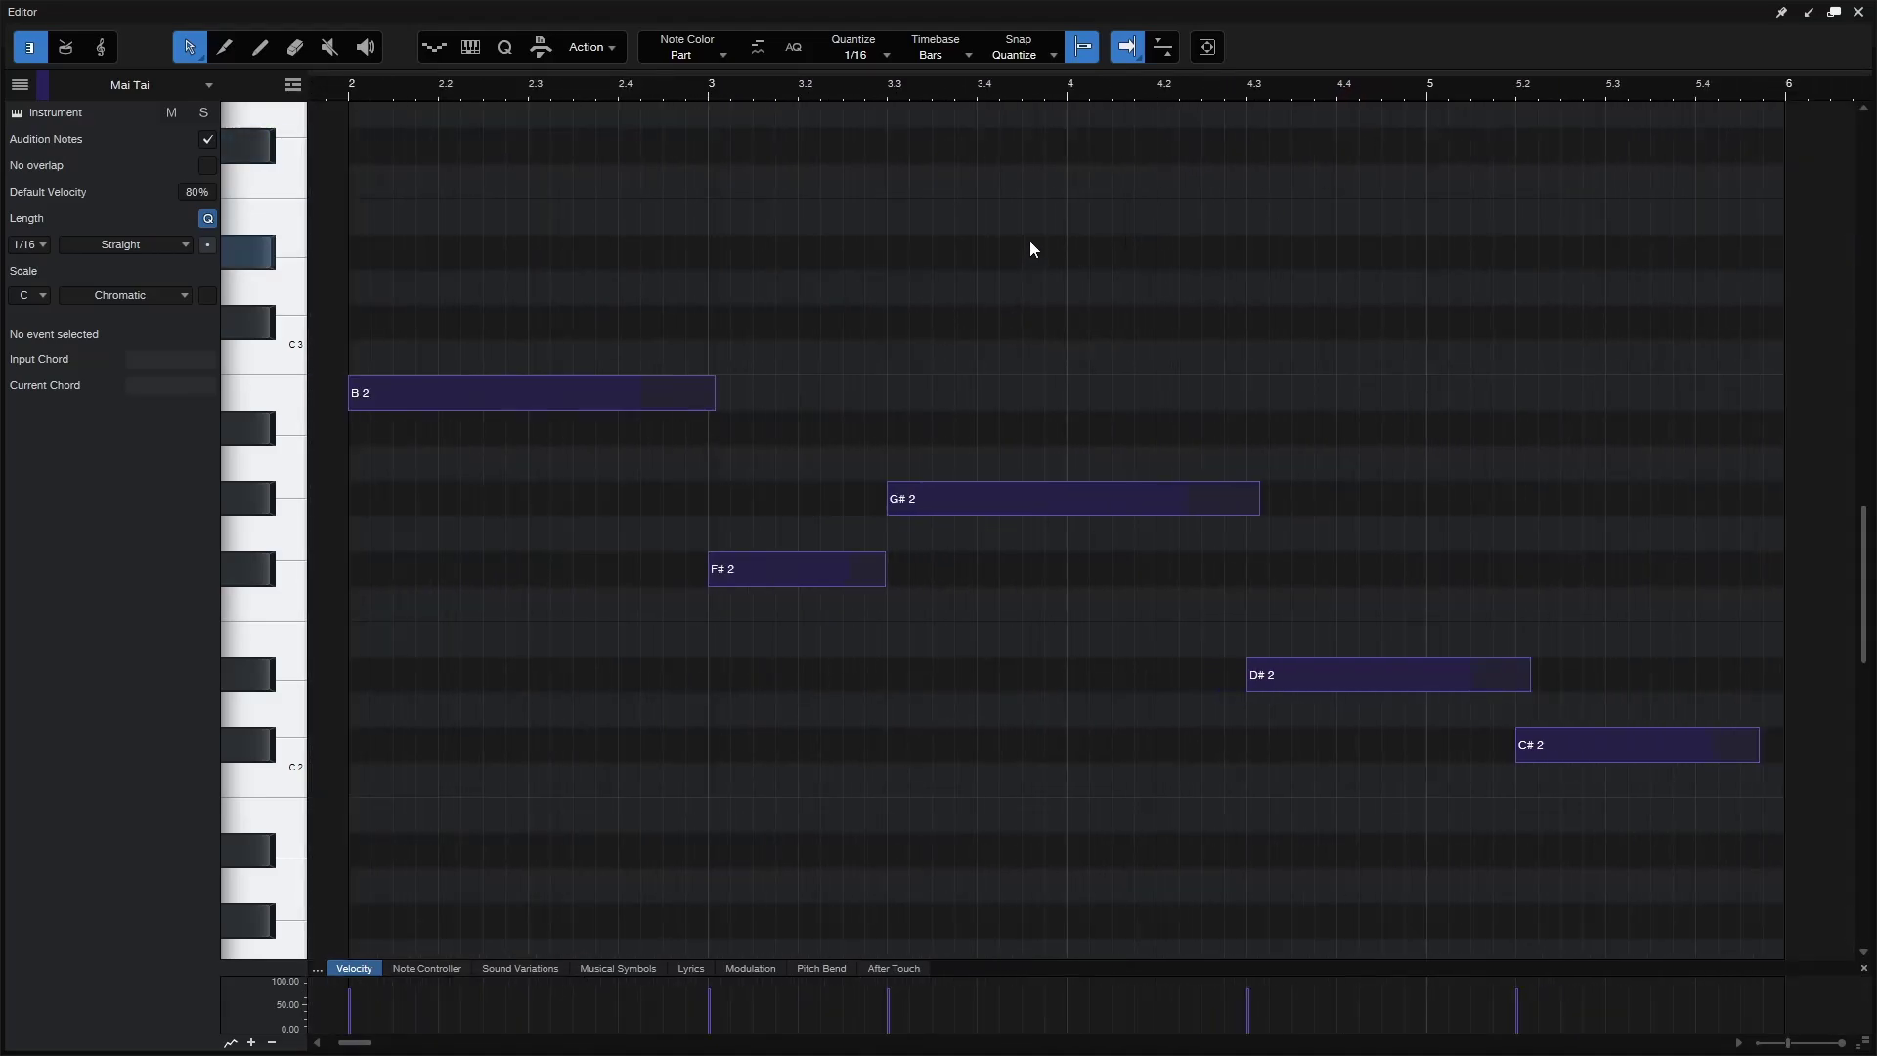
Step: With the editor's snap off, resize the G# 2 note to start at about 3.3.1.55 and end at about 4.3.3.18
left_click(1079, 55)
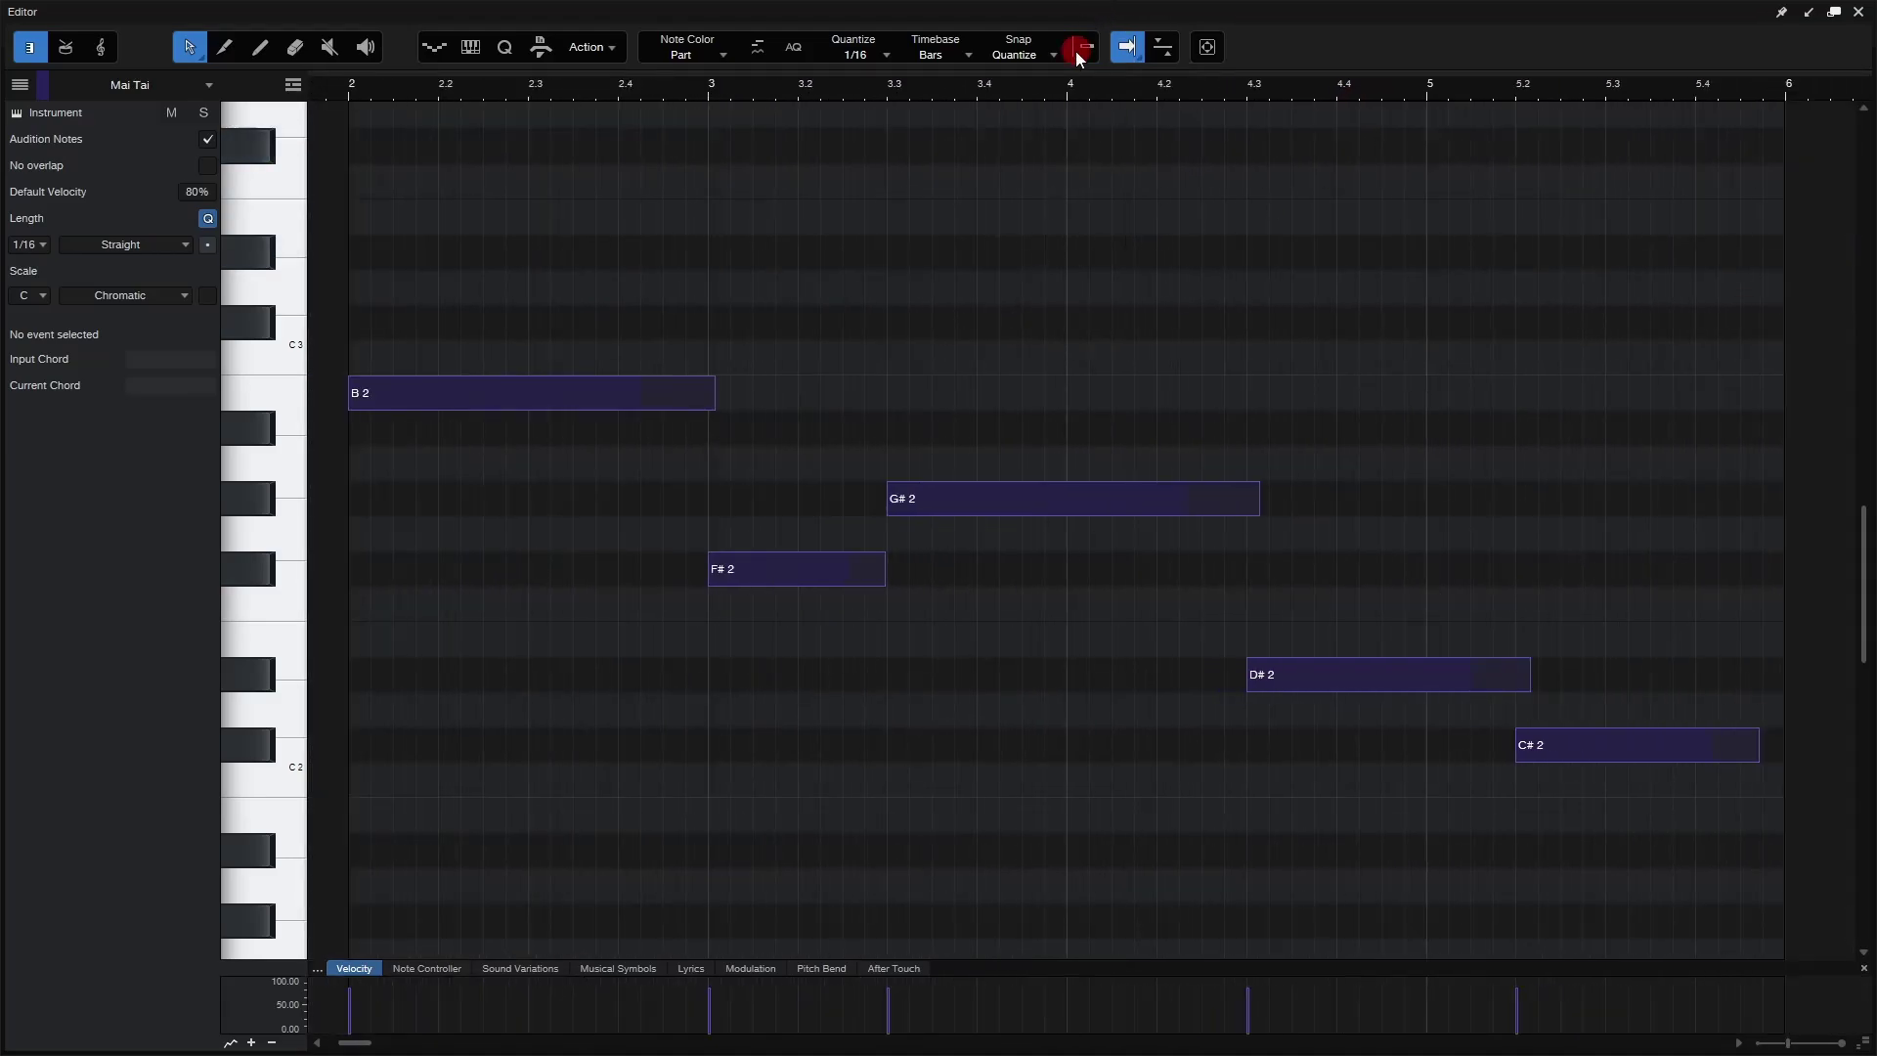
mouse_move(879, 499)
left_mouse_down()
mouse_move(930, 499)
mouse_move(836, 500)
mouse_move(966, 507)
mouse_move(877, 506)
mouse_move(892, 500)
left_mouse_up()
left_click(1259, 496)
mouse_move(1259, 496)
left_mouse_down()
mouse_move(1350, 498)
mouse_move(1295, 498)
left_mouse_up()
Step: Turn the editor's snap on and resize the G# 2 note to start at 3.3.1 and end at 4.3.1
left_click(1080, 51)
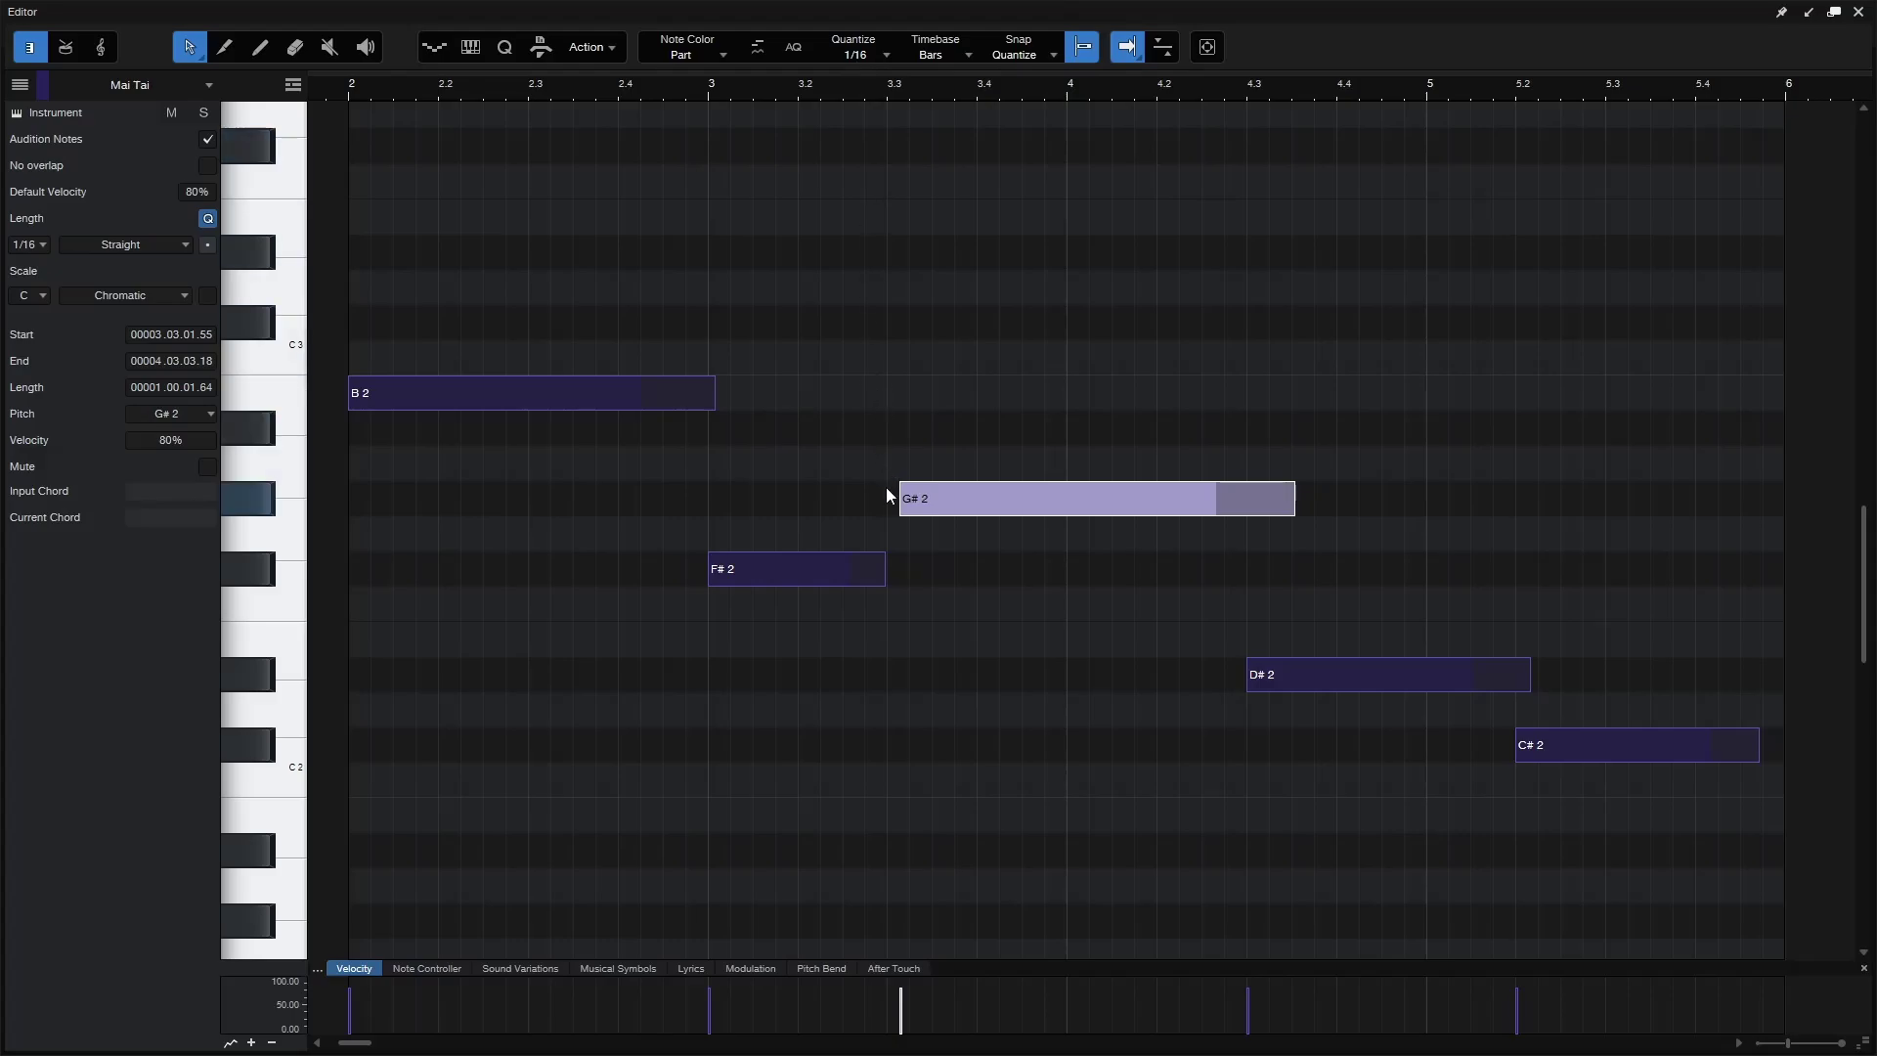
mouse_move(891, 500)
left_mouse_down()
mouse_move(955, 501)
mouse_move(893, 497)
left_mouse_up()
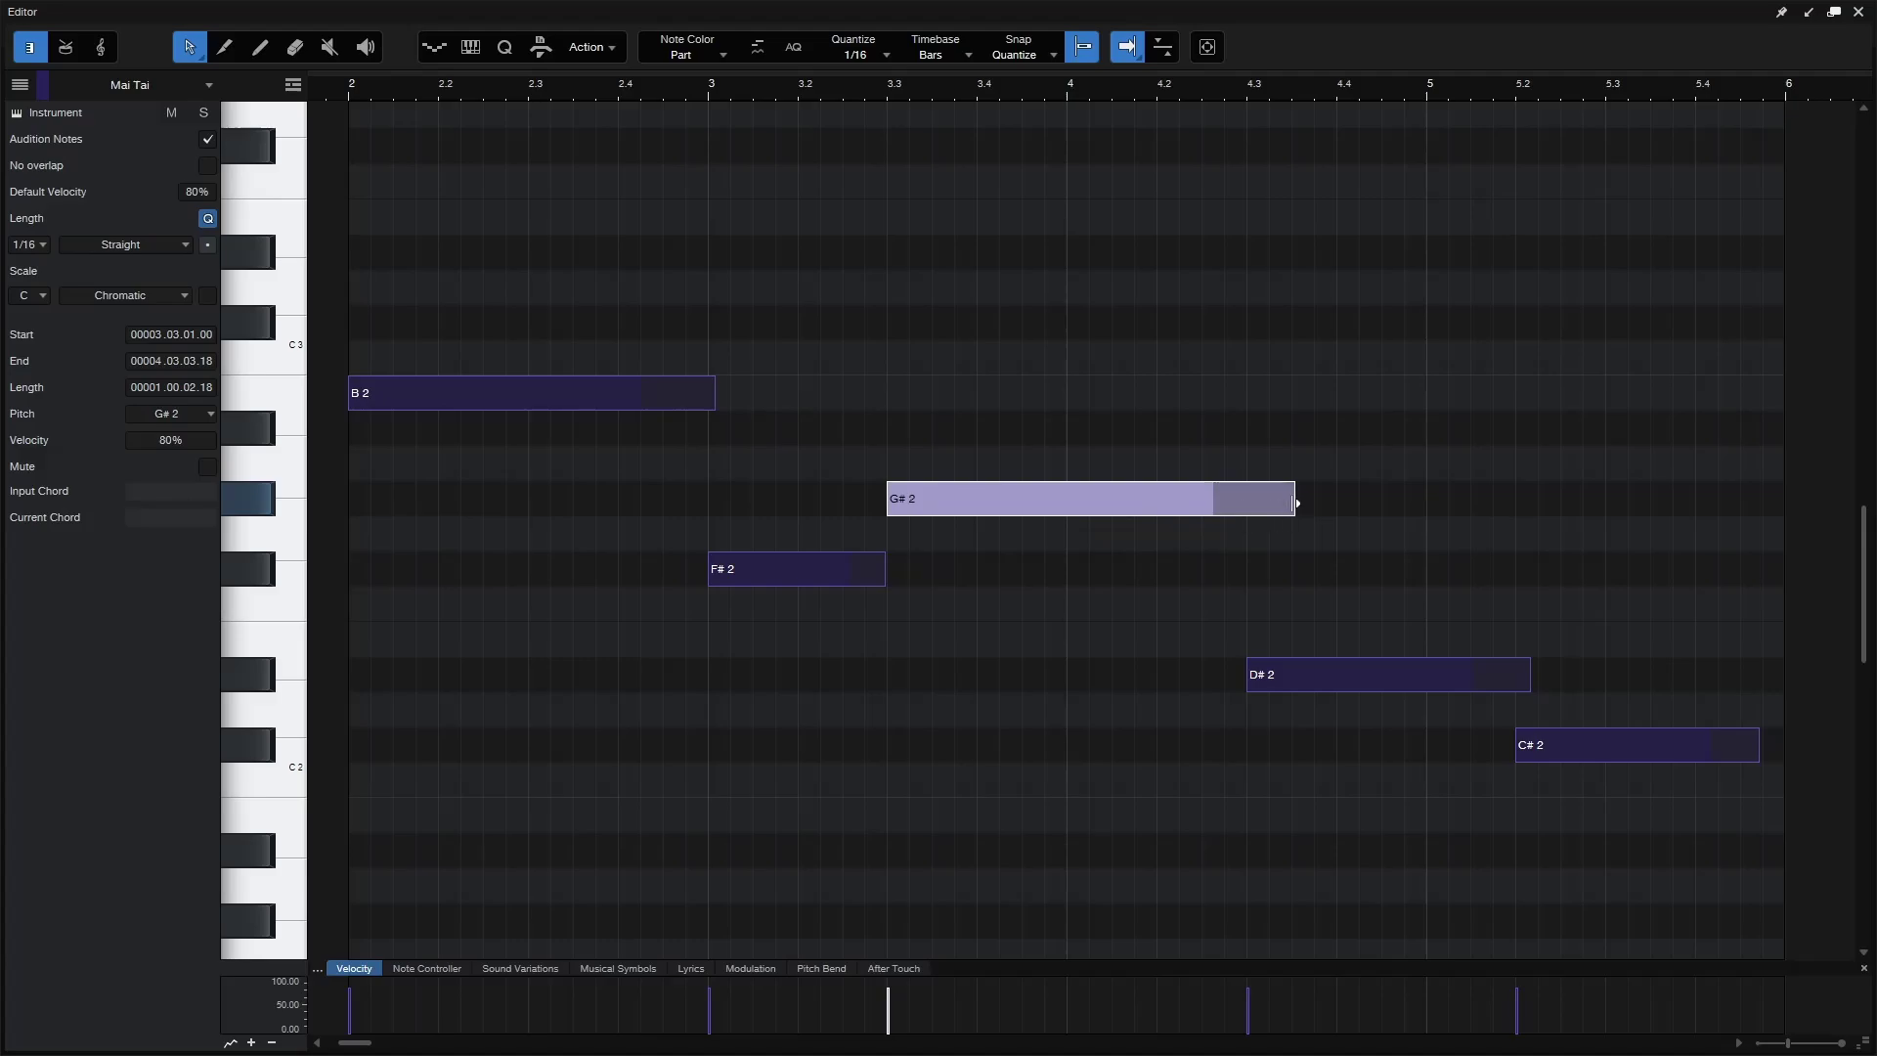
left_click_drag(1295, 503, 1248, 500)
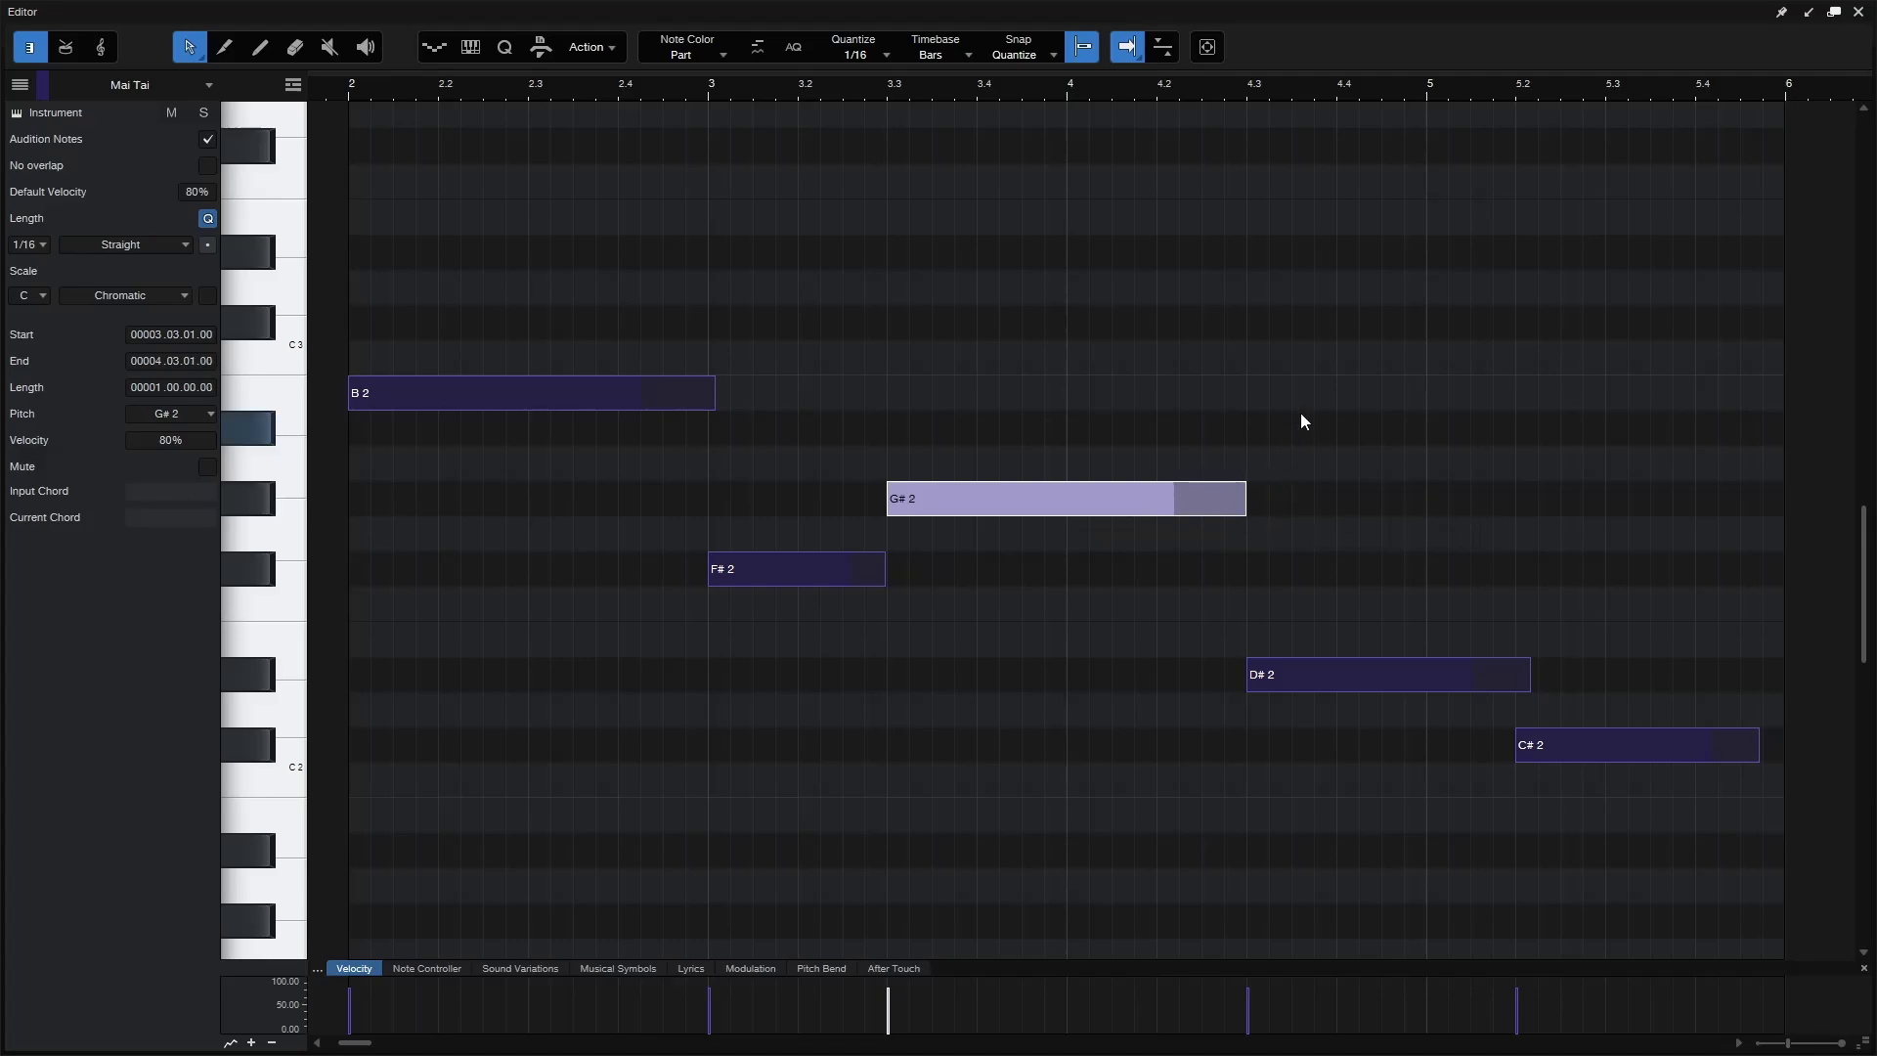
Step: With the Paint tool and quantize set to 1/8, split the G# 2 note at 4.1.3 and 3.4.1
key("2")
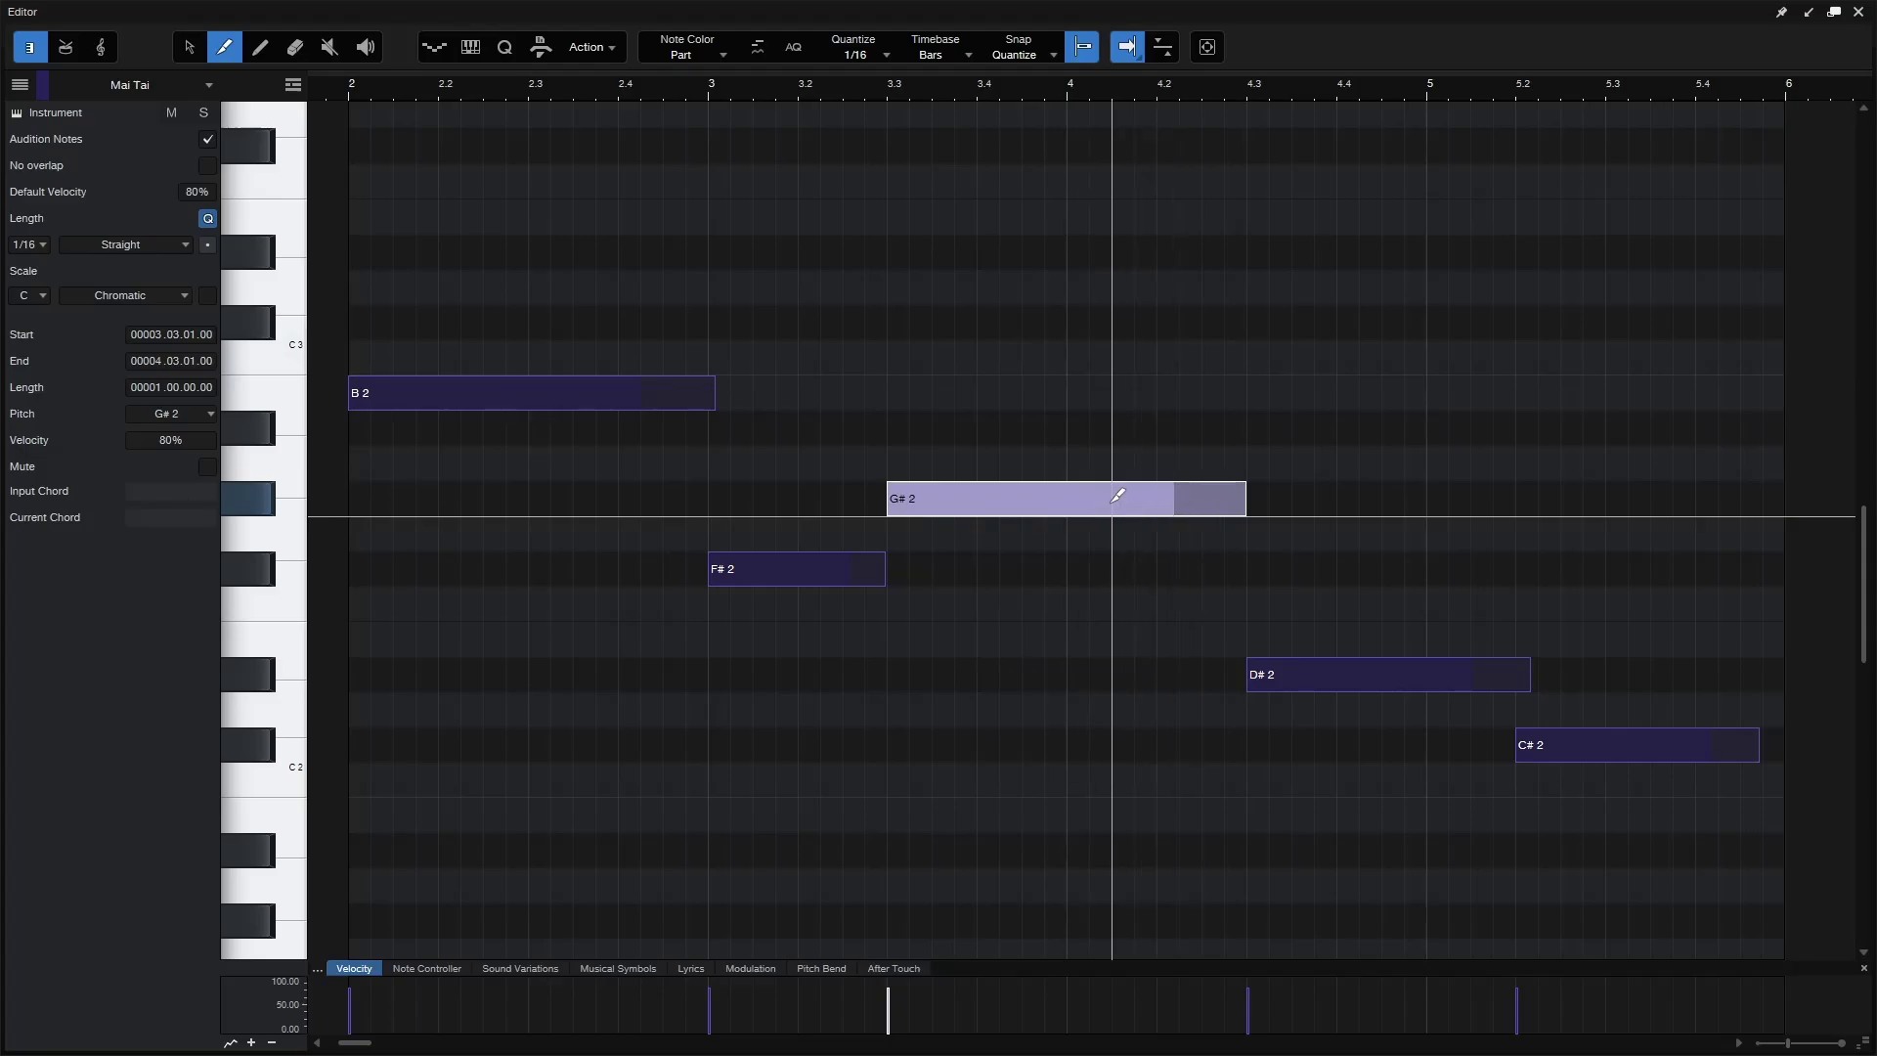
left_click(866, 56)
left_click(986, 88)
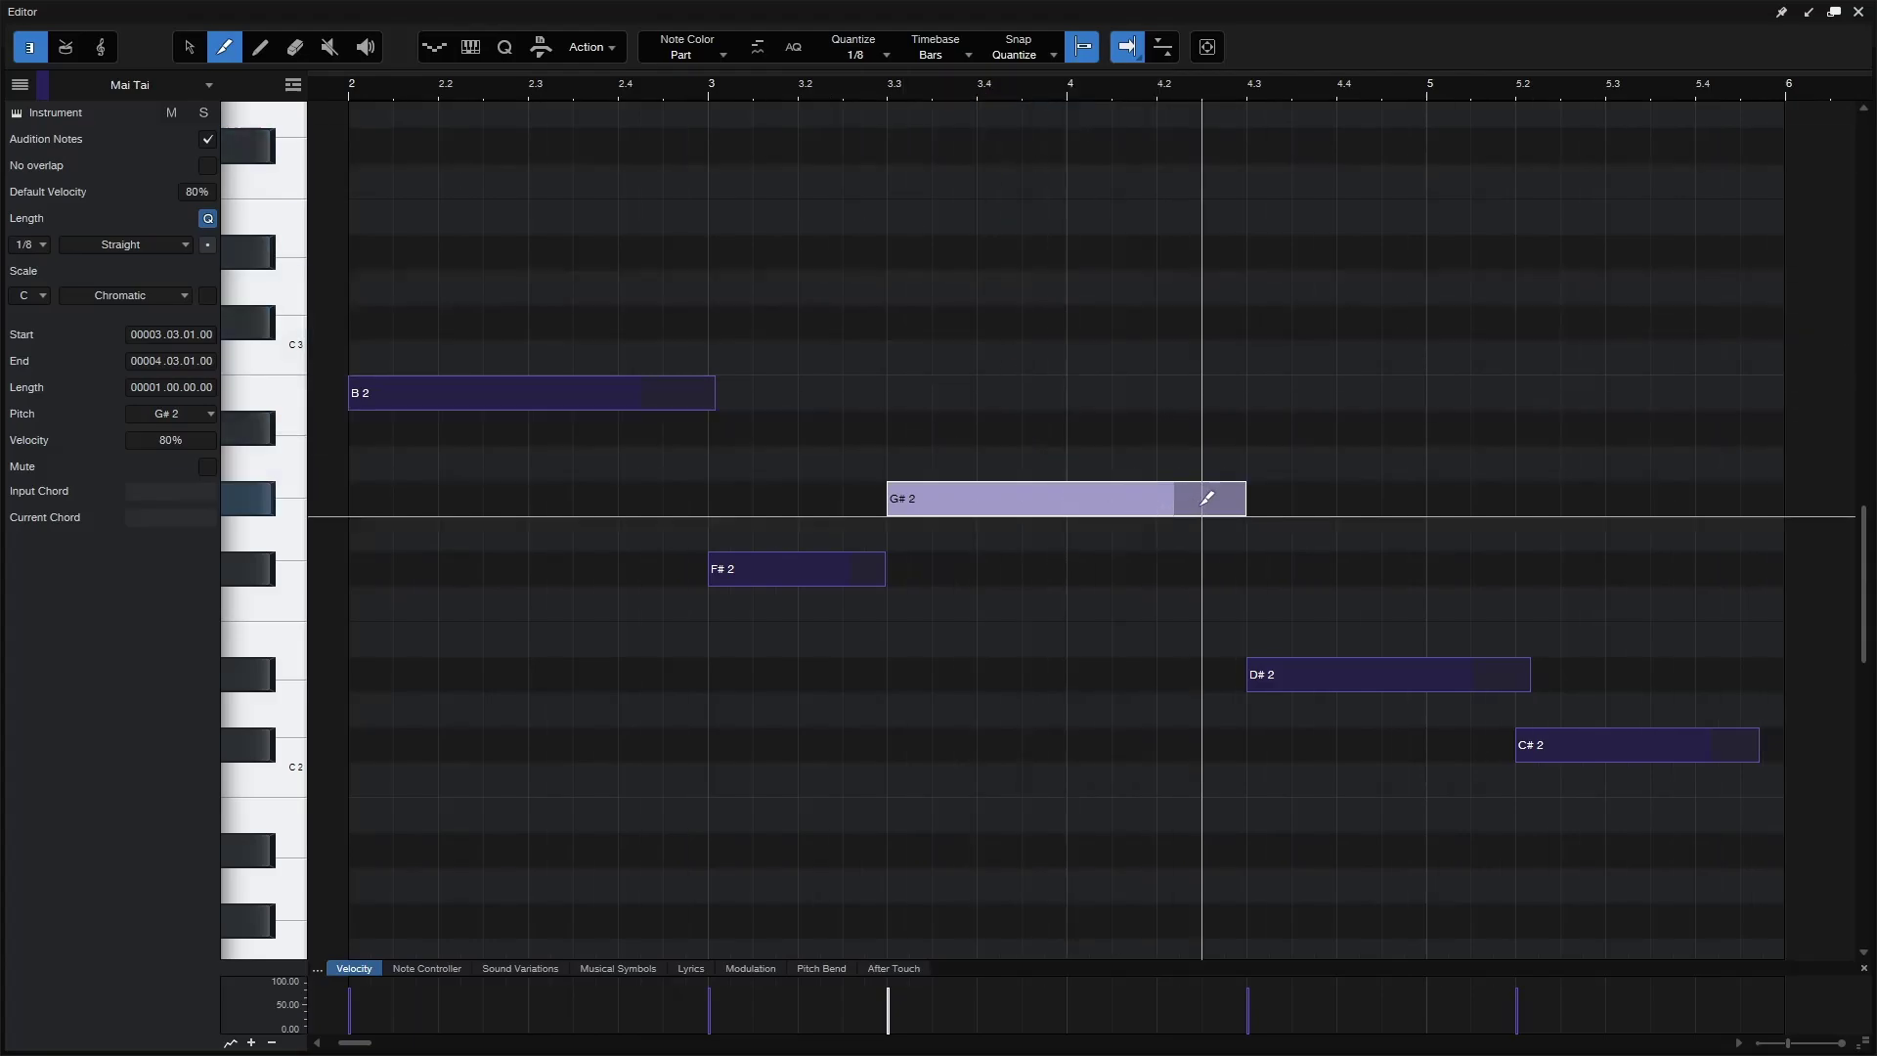
left_click(1113, 494, "alt")
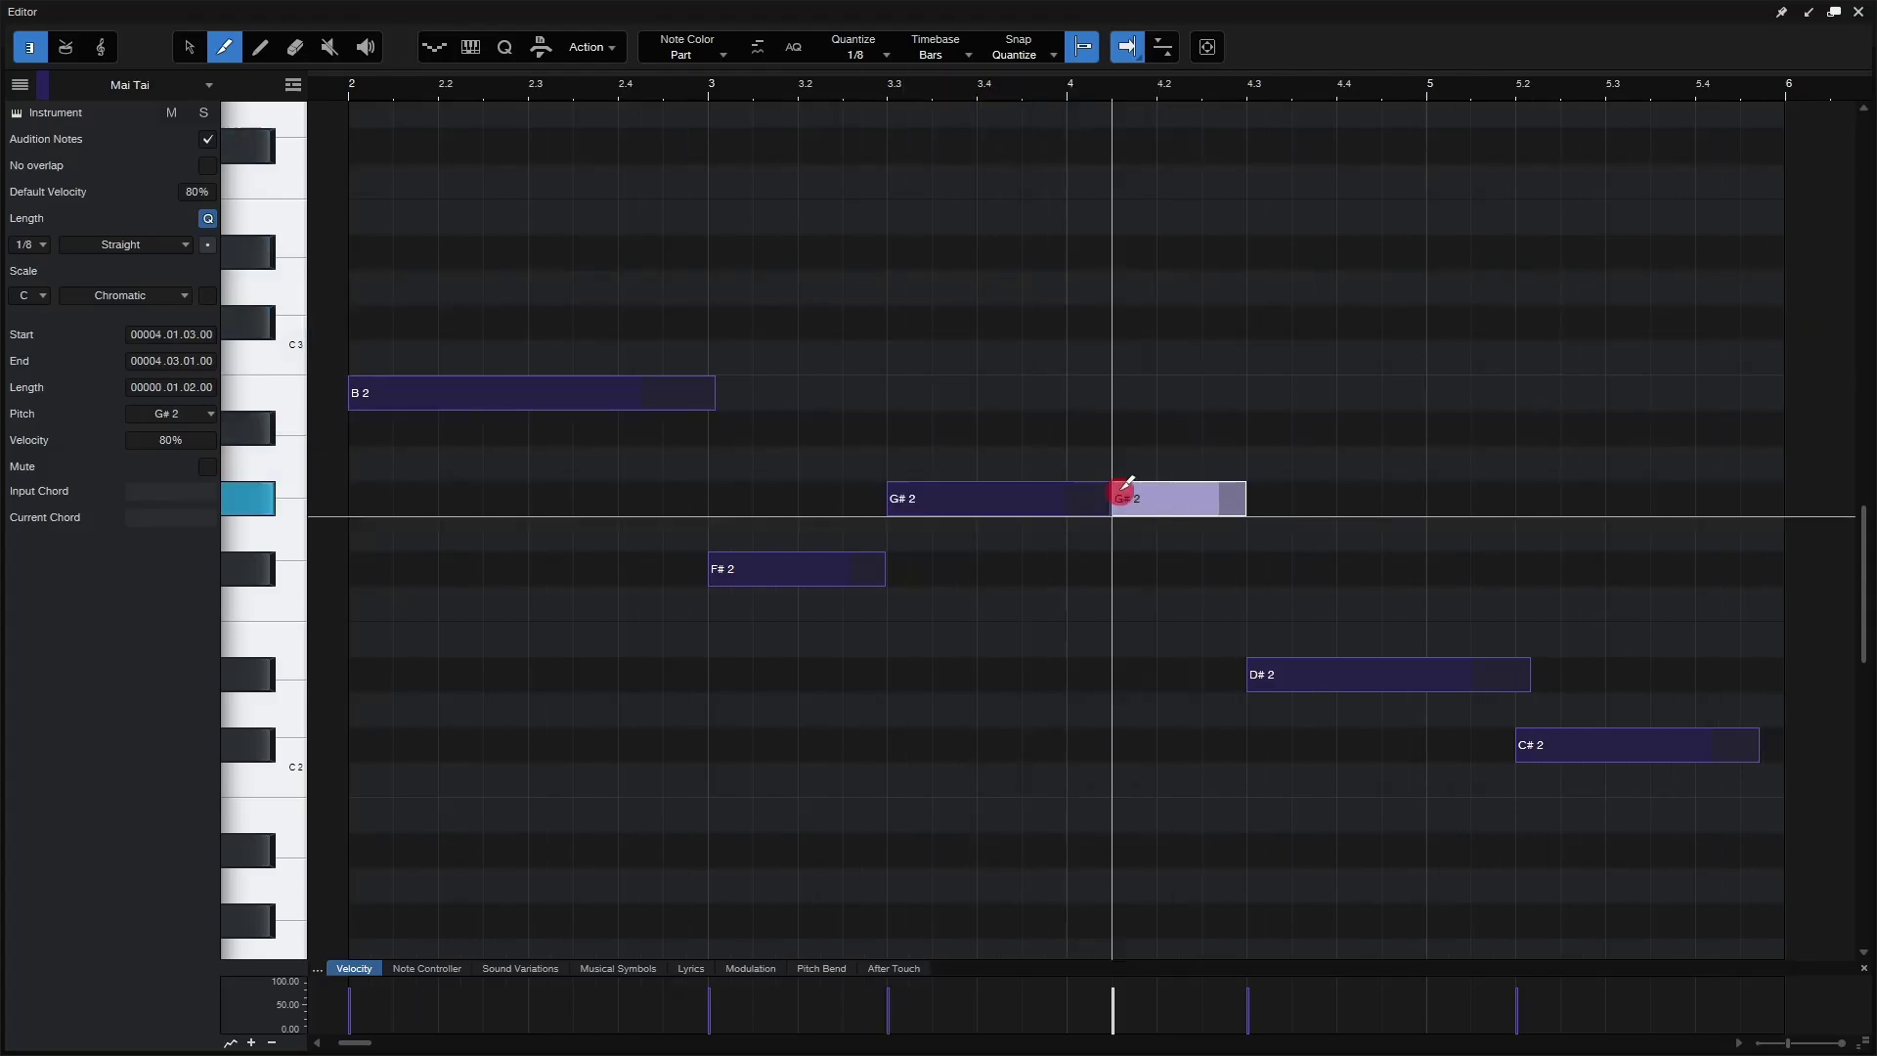
left_click(979, 498, "alt")
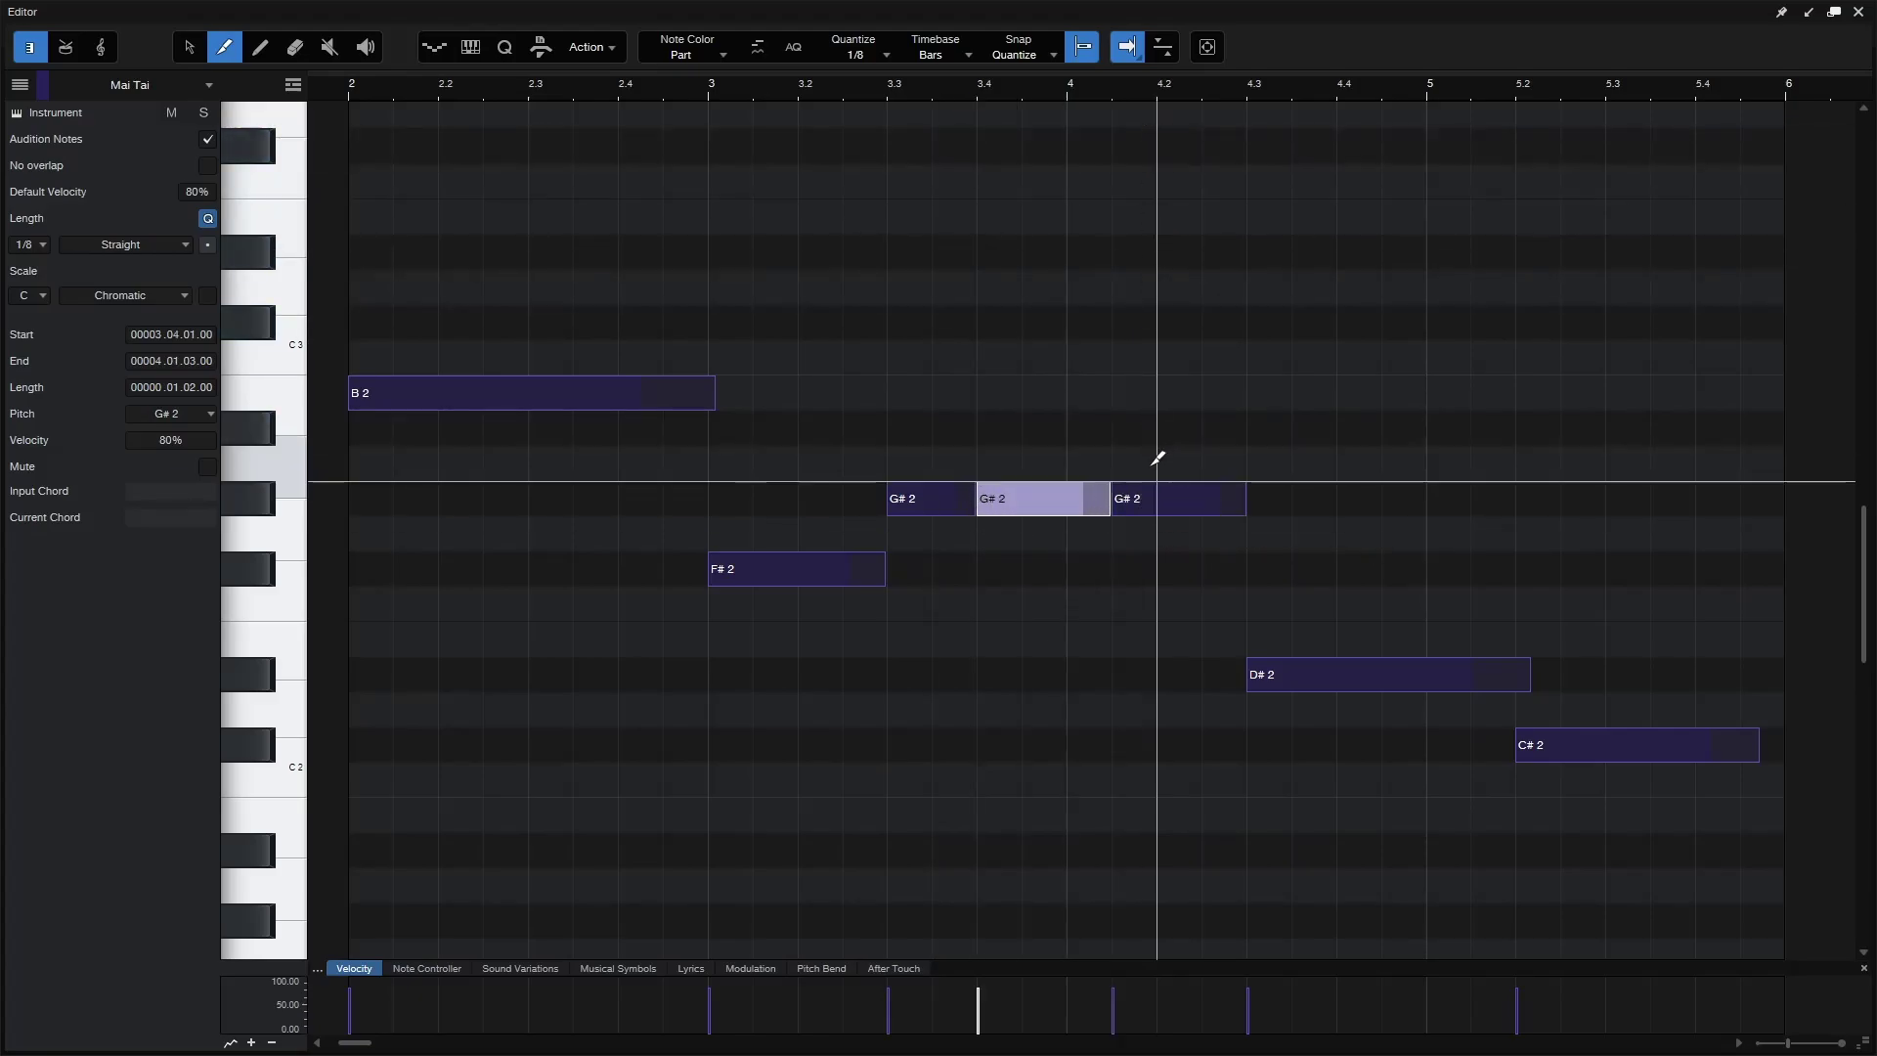
Step: Undo both splits and the last end resize of the G# 2 note, and return to the Arrow tool
key("ctrl+z")
key("ctrl+z")
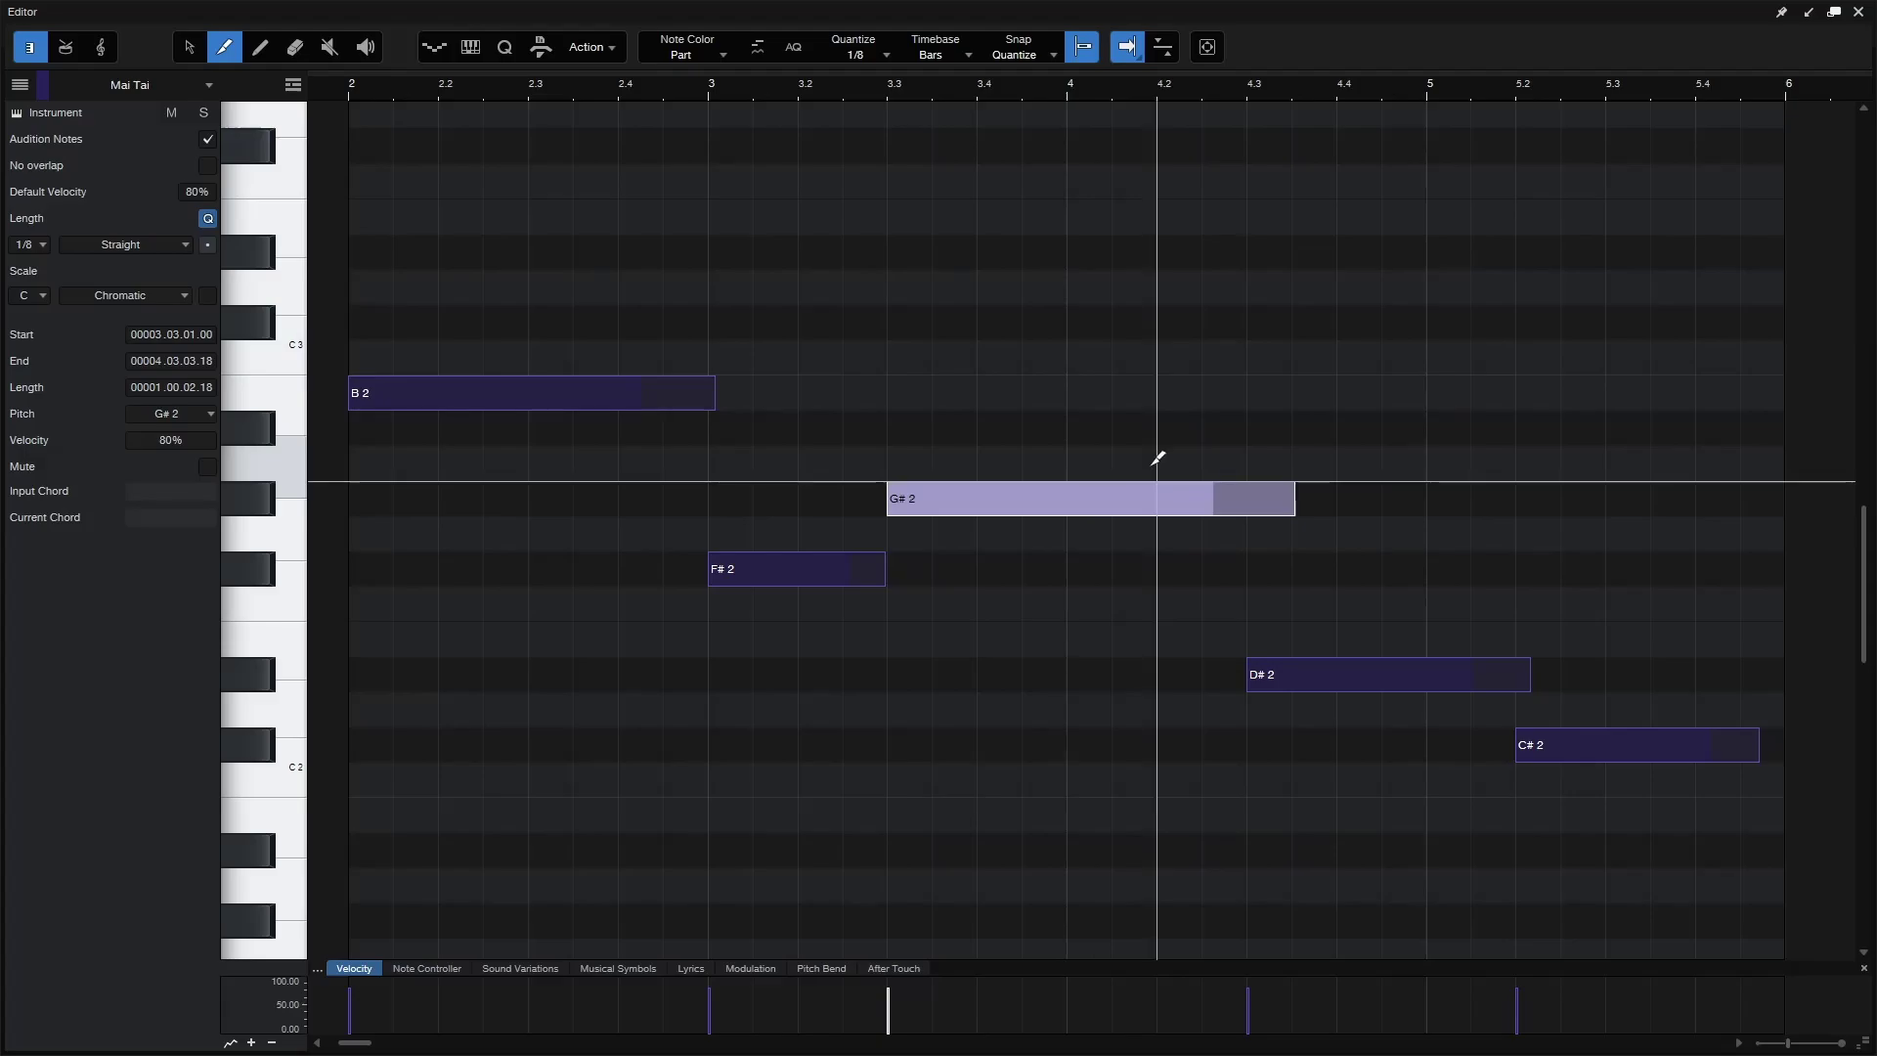
key("ctrl+z")
key("ctrl+z")
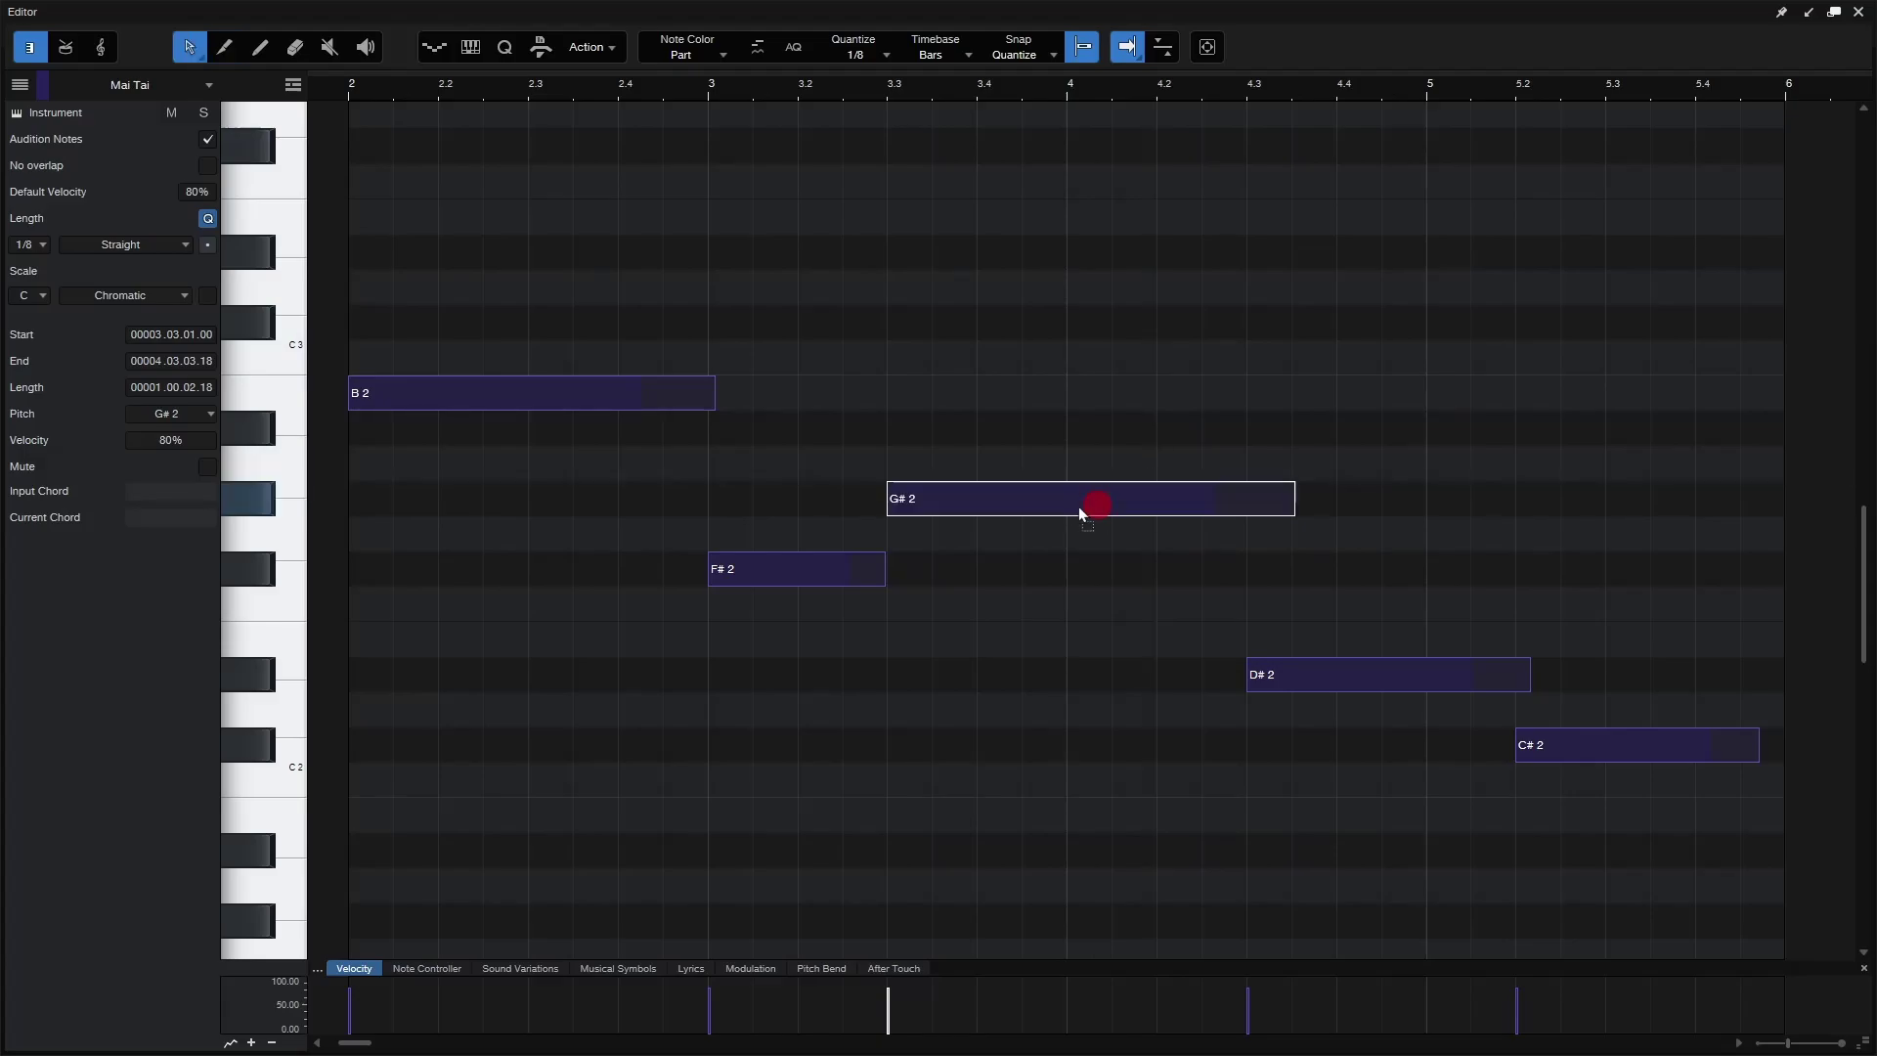
Step: Try moving the G# 2 note to start at bar 4, and undo the move
left_click_drag(1060, 507, 1289, 512)
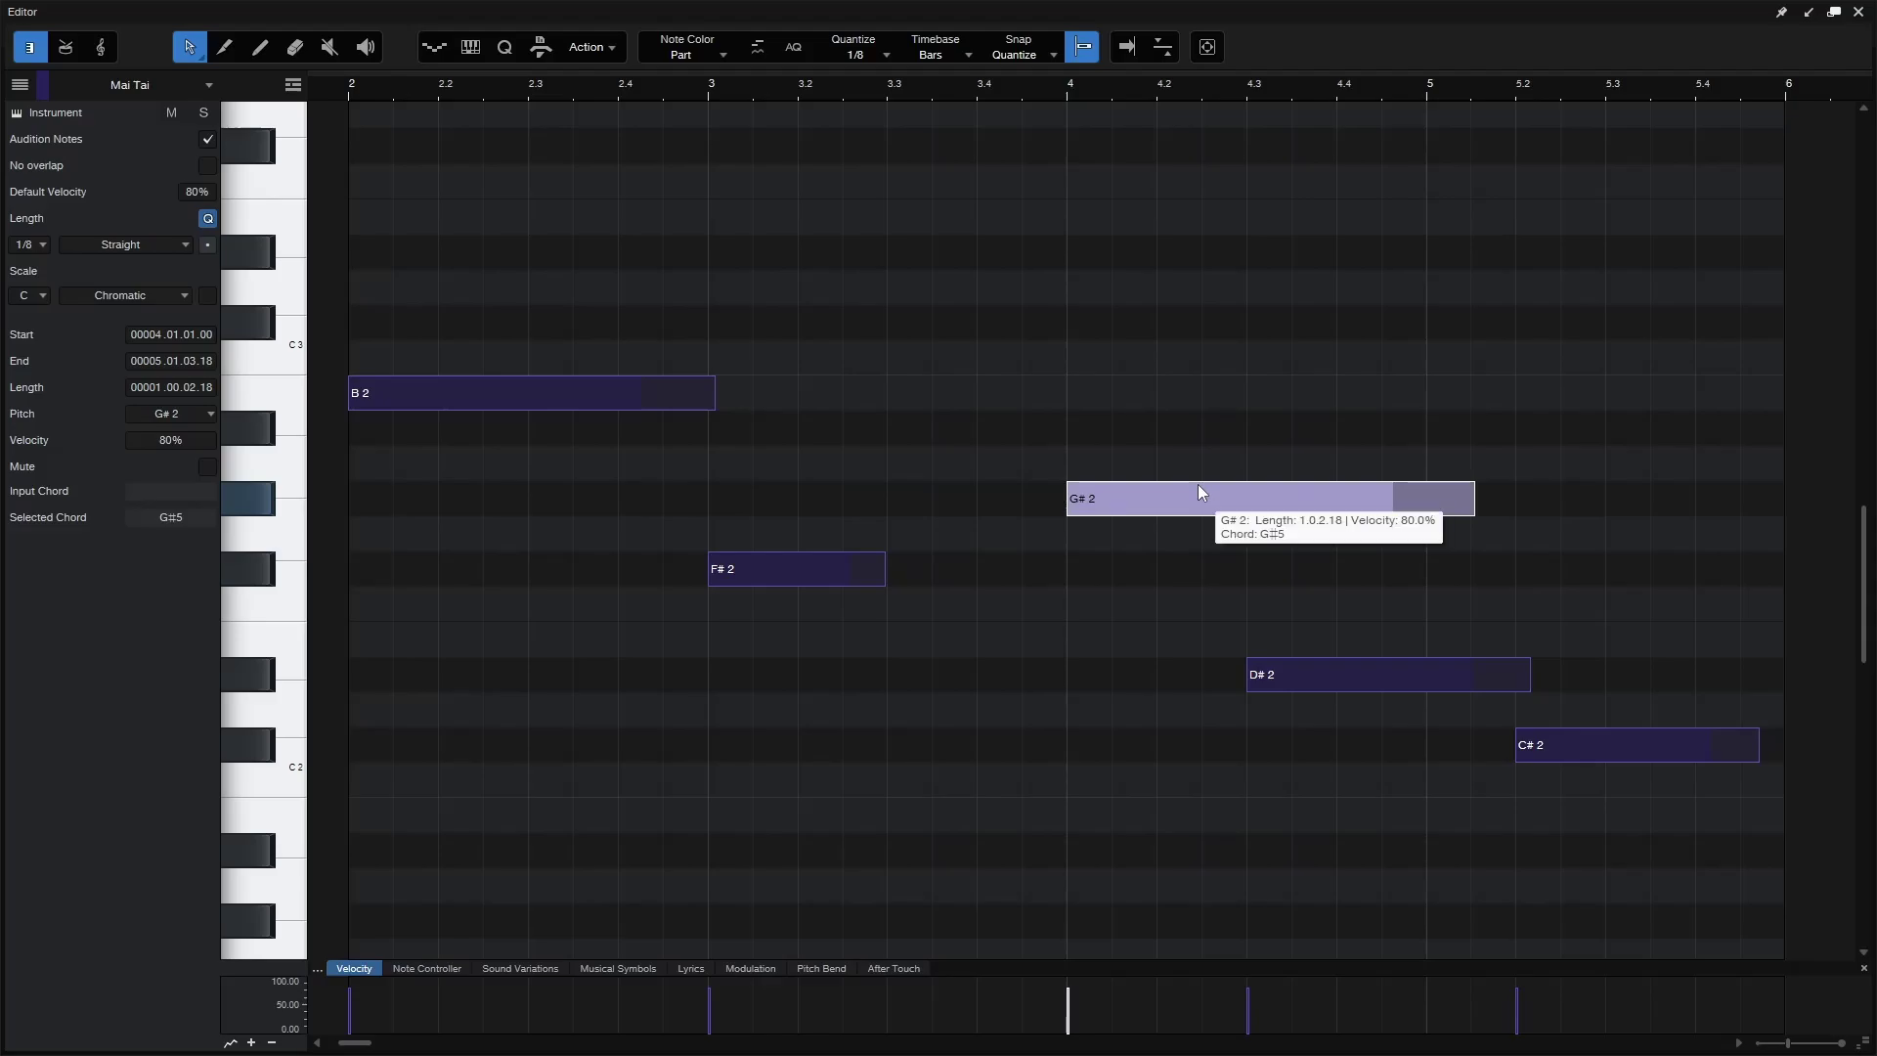
key("ctrl+z")
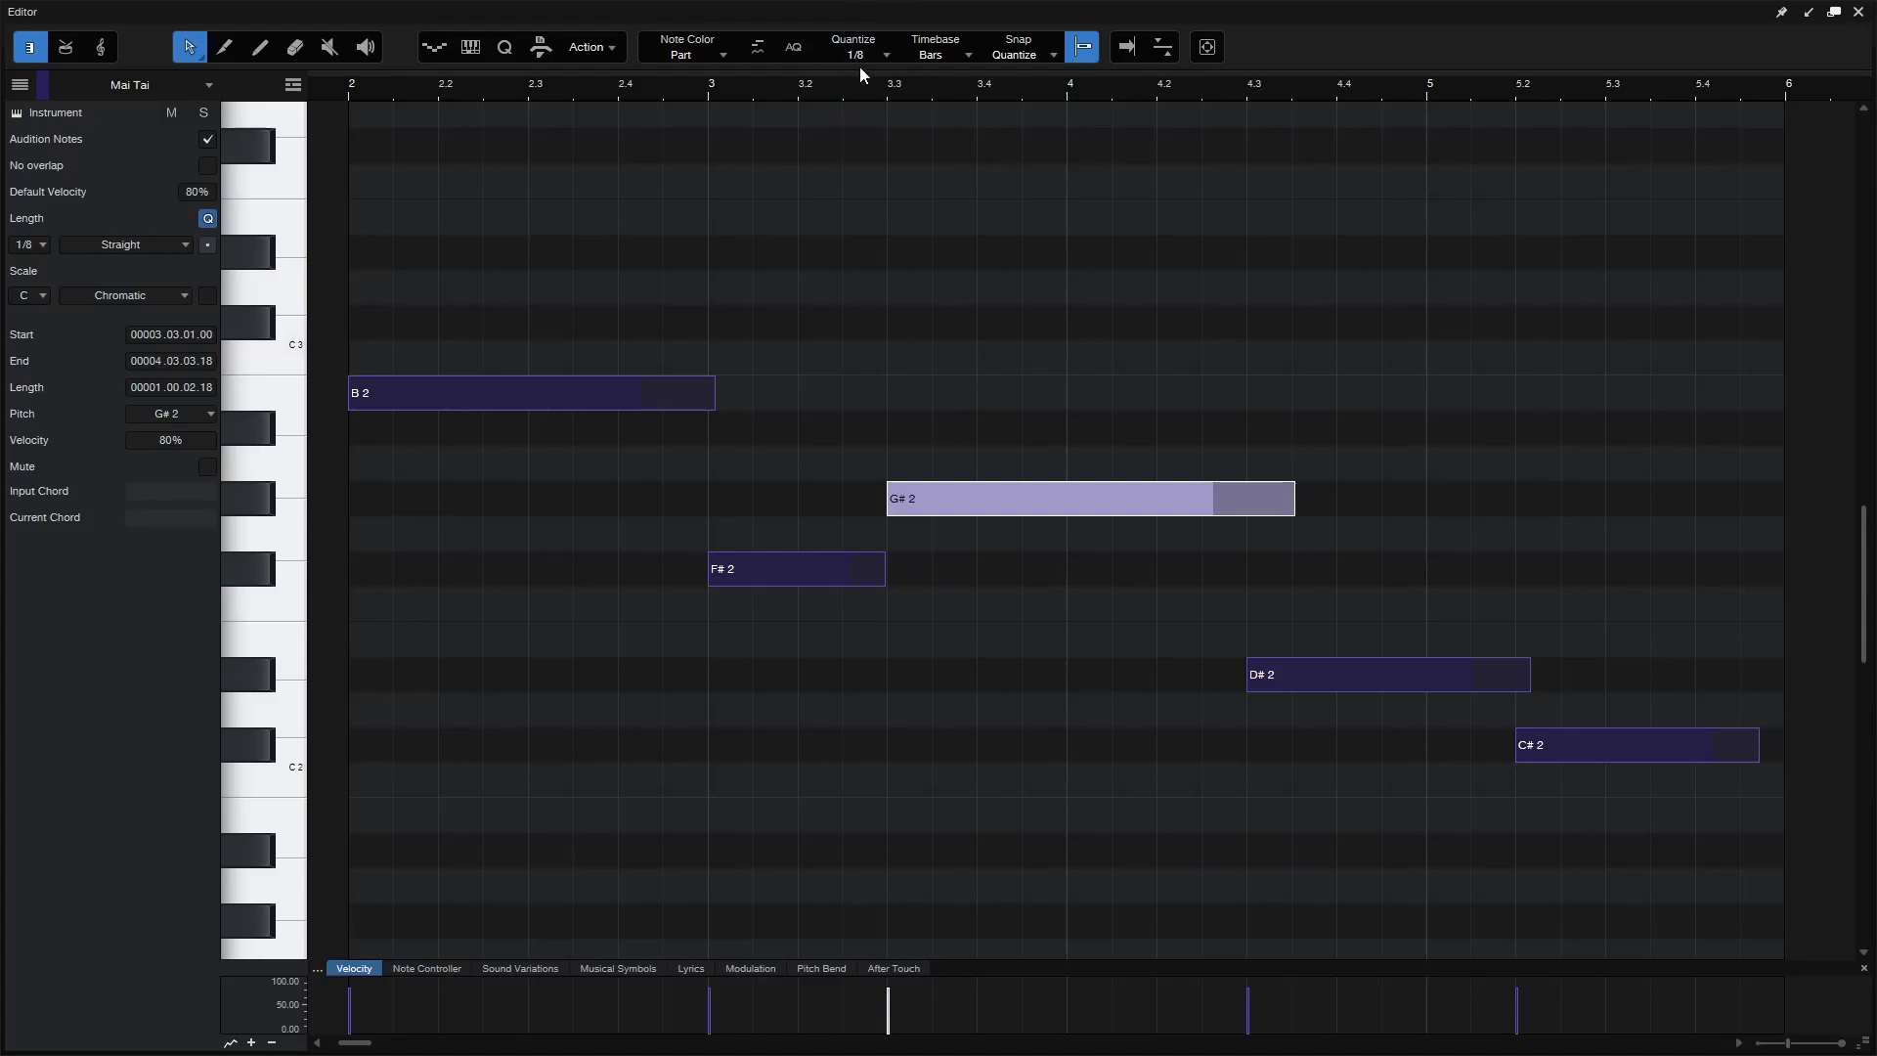
Step: Add D 3 notes at bar 4, 4.3 and bar 5 using quantize values of 1/8, 1/4 and 1/2 respectively
double_click(1088, 288)
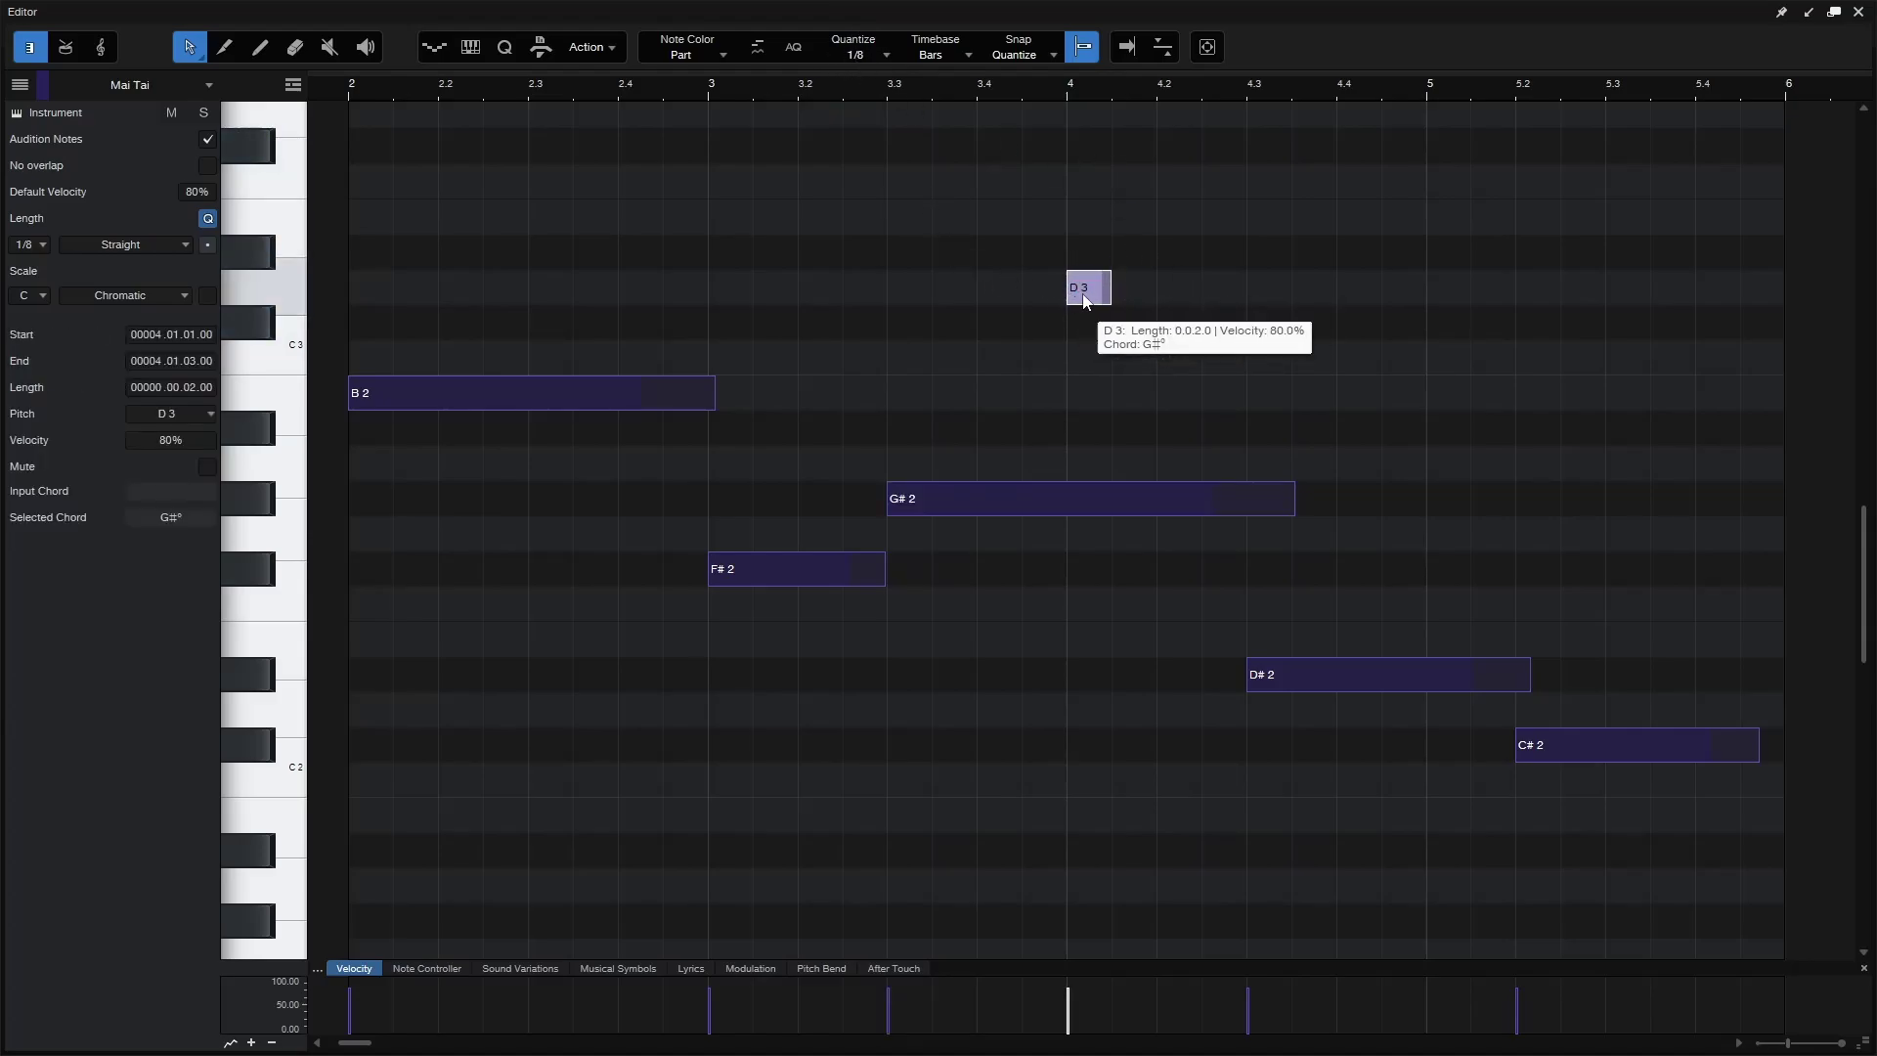
left_click(864, 54)
left_click(939, 88)
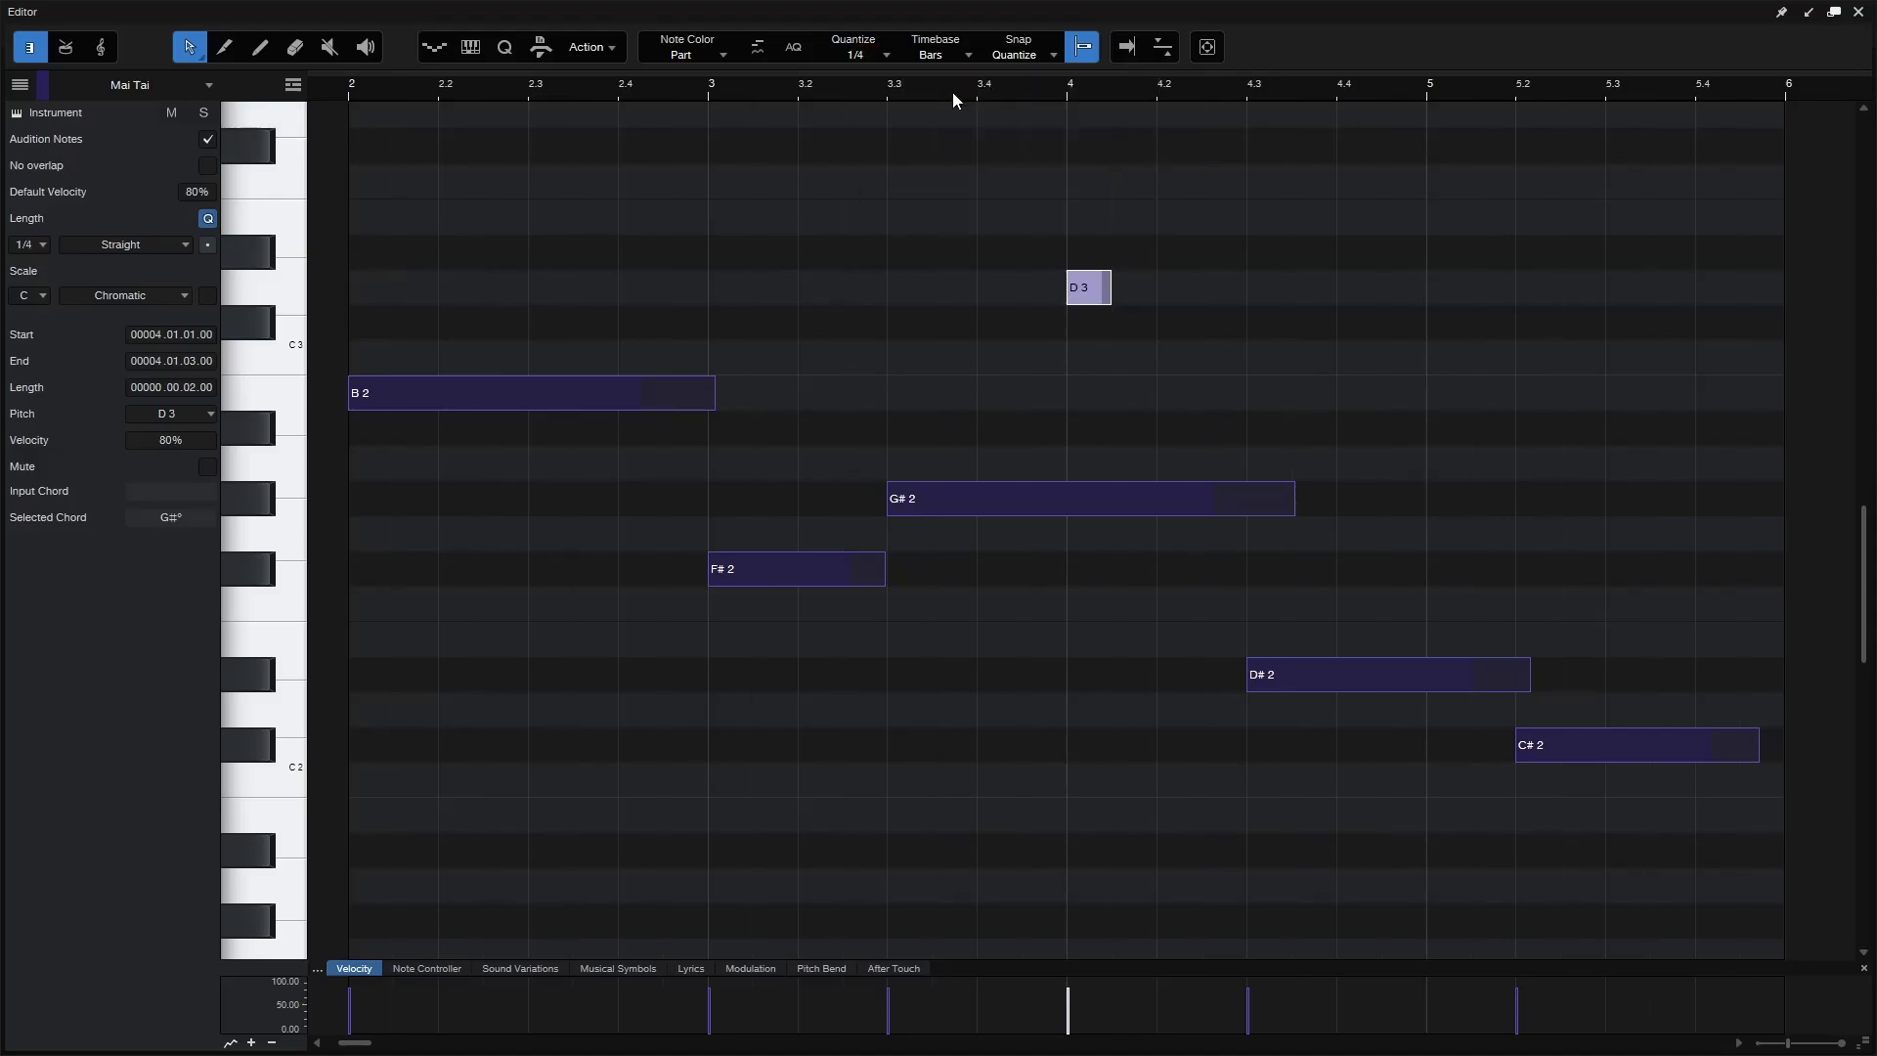
left_click(1263, 288)
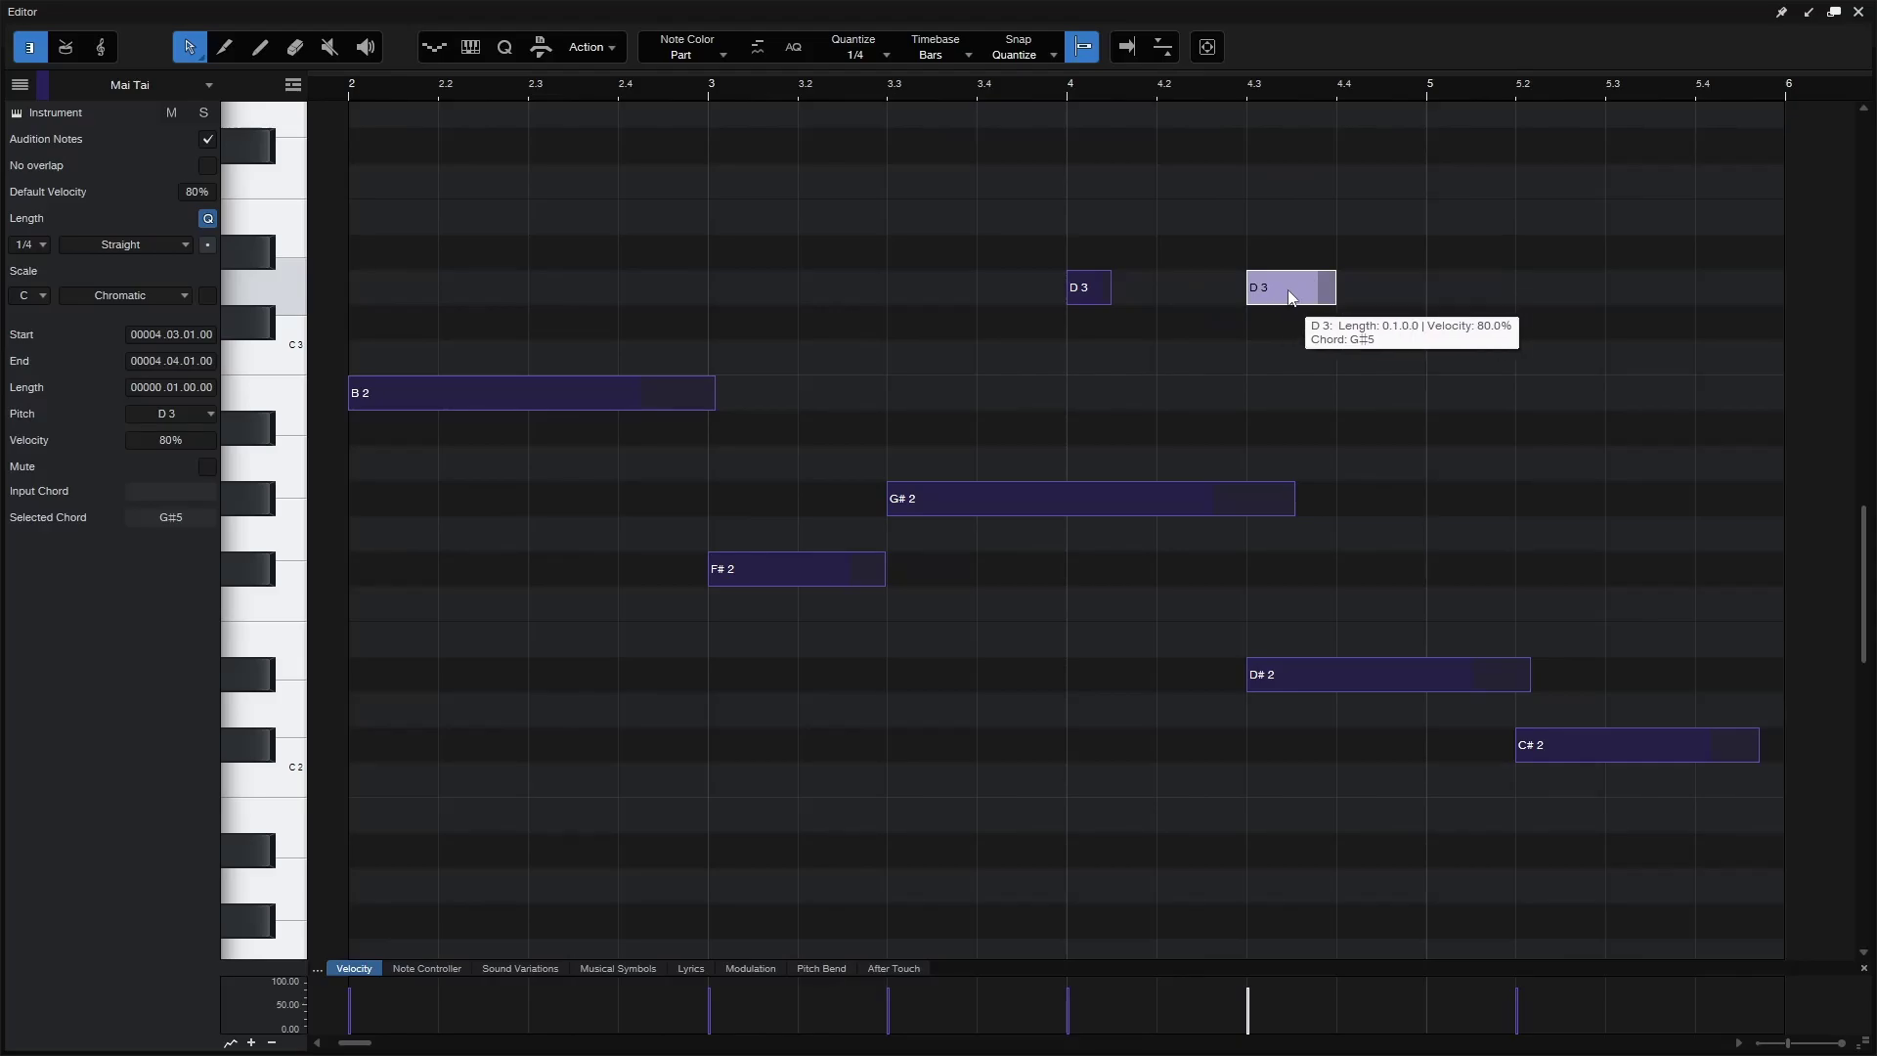
left_click(857, 55)
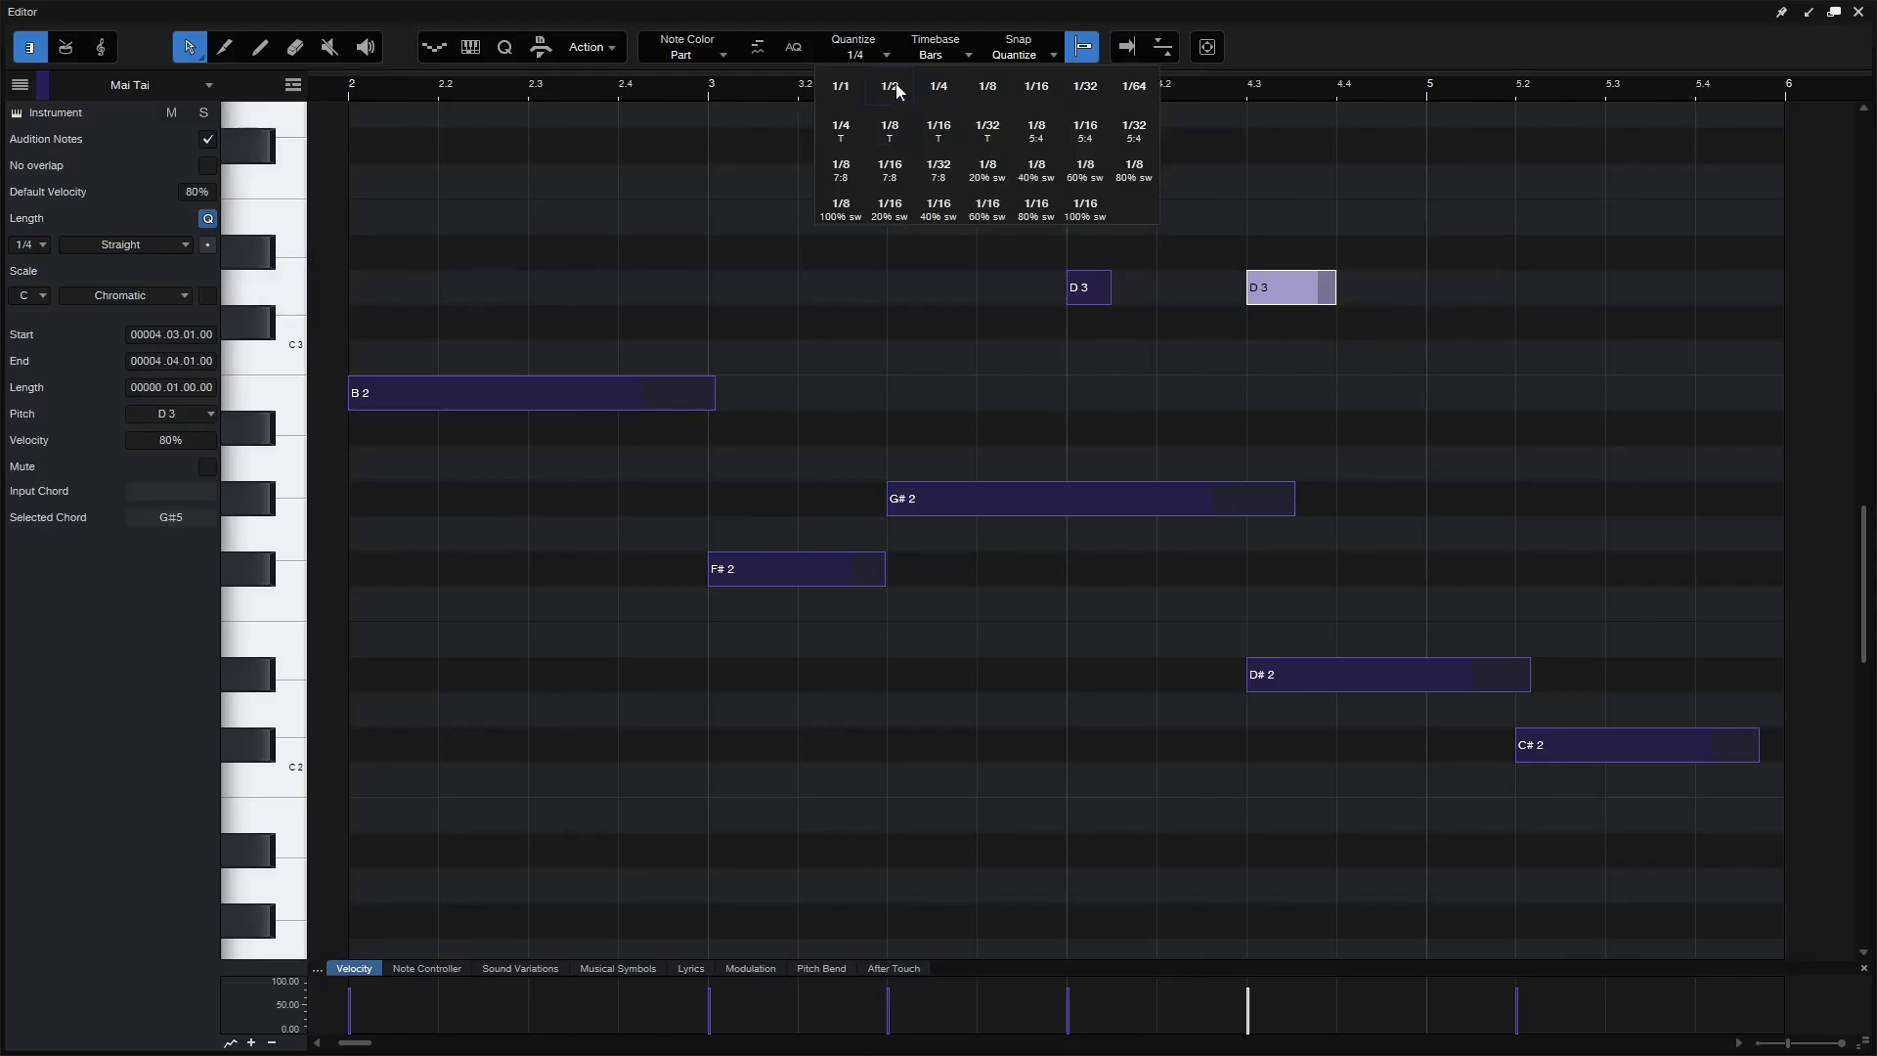
left_click(890, 88)
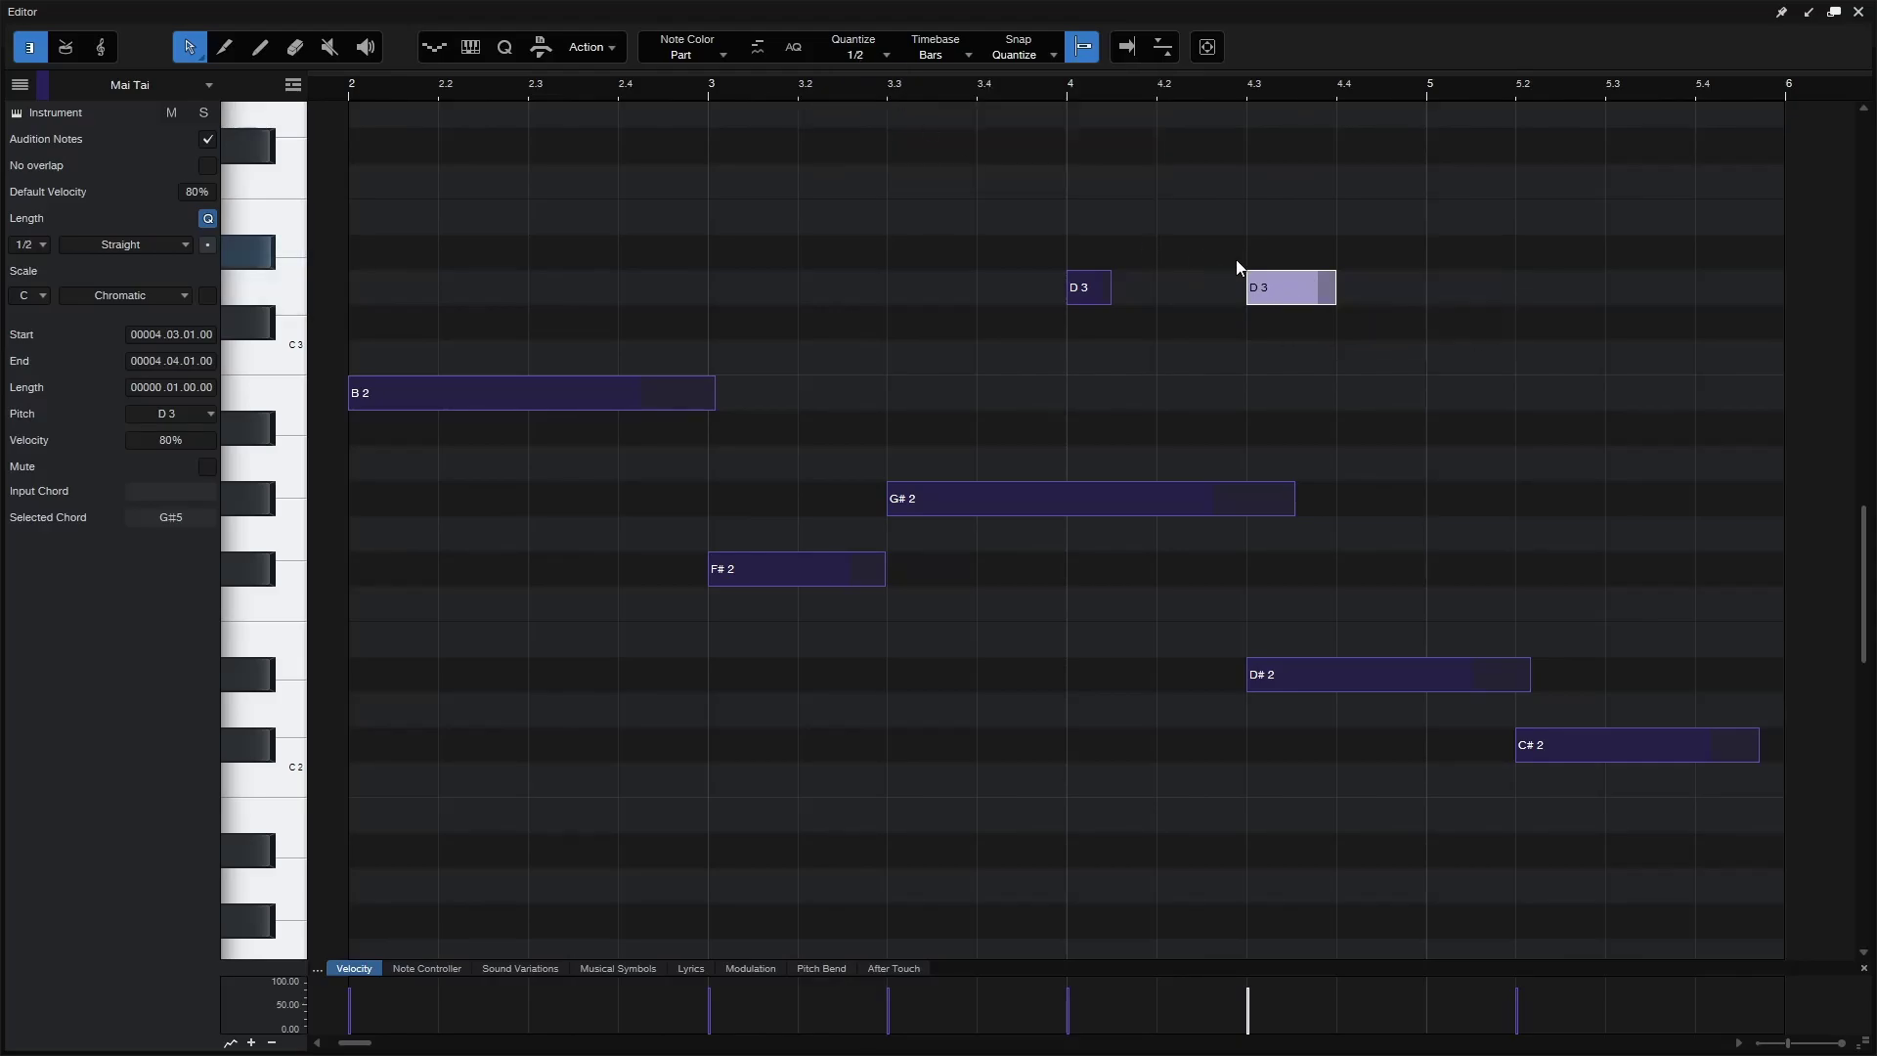
double_click(1440, 293)
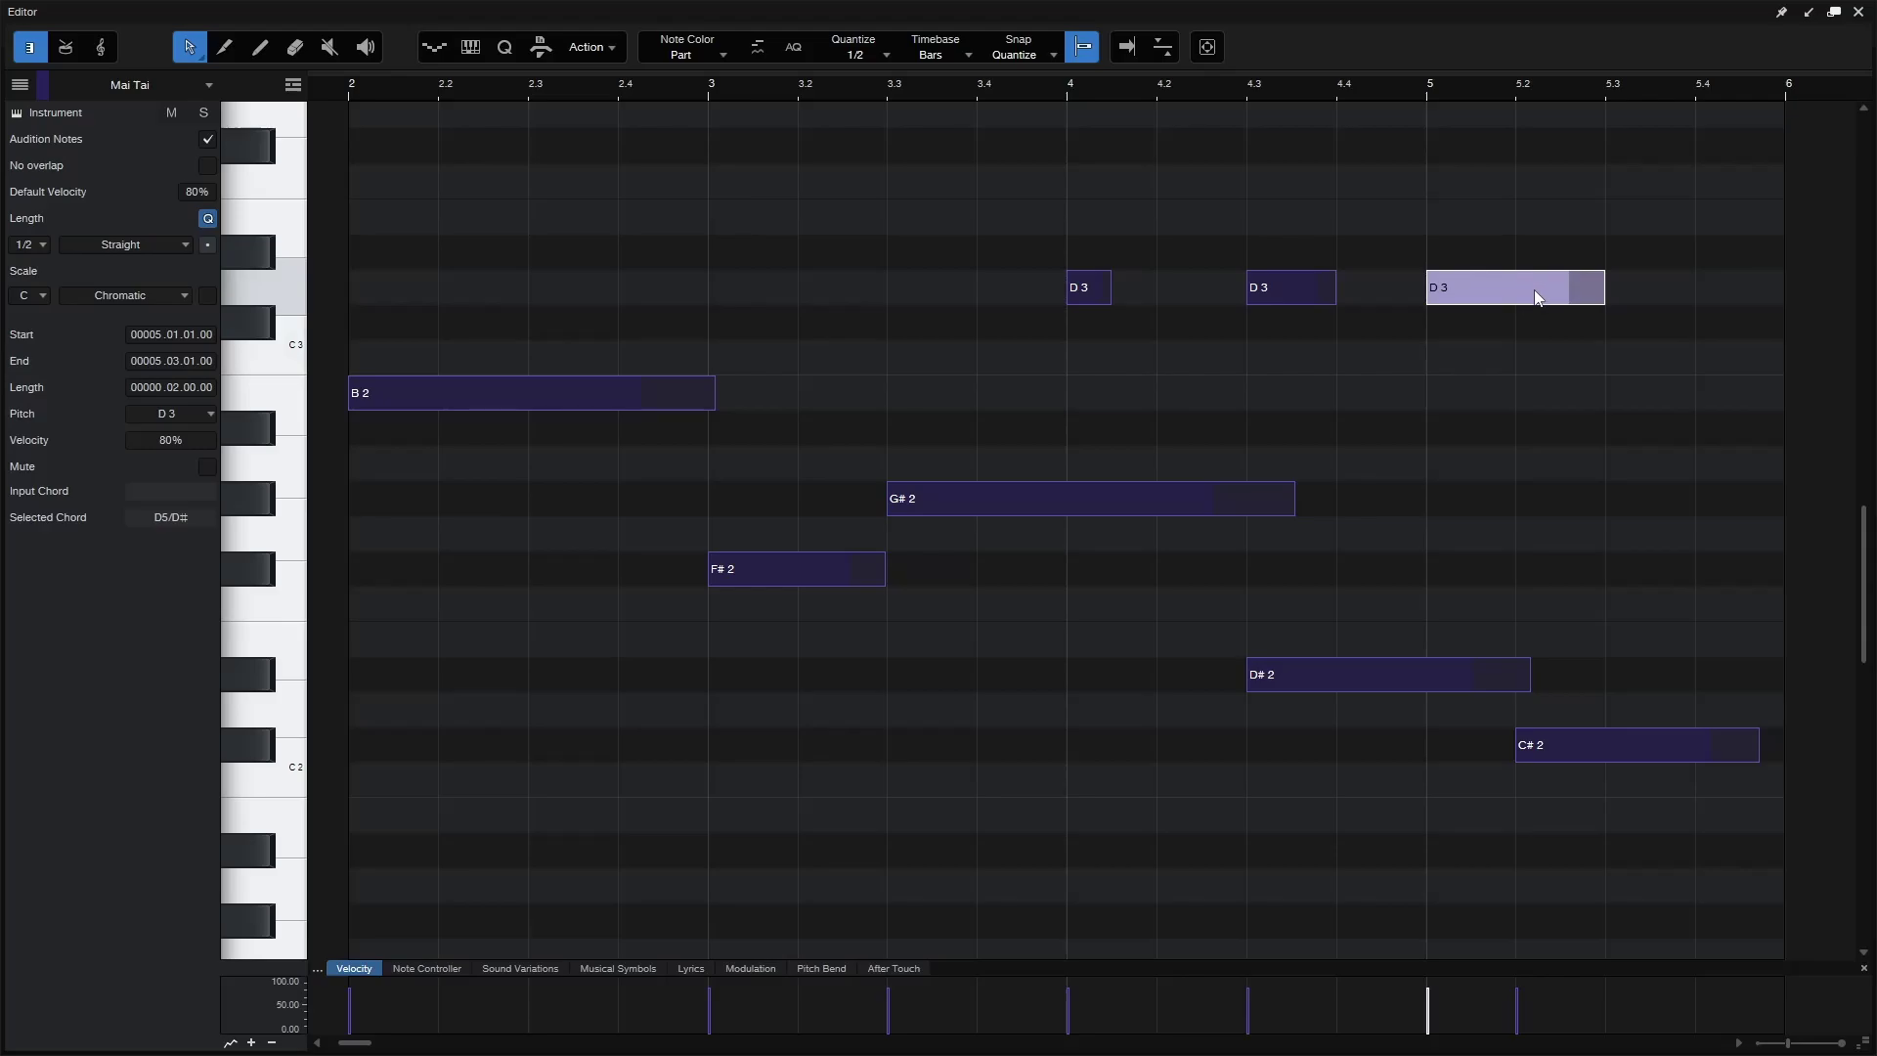
Step: Delete the three D 3 notes above the bass line
left_click_drag(1684, 411, 1009, 219)
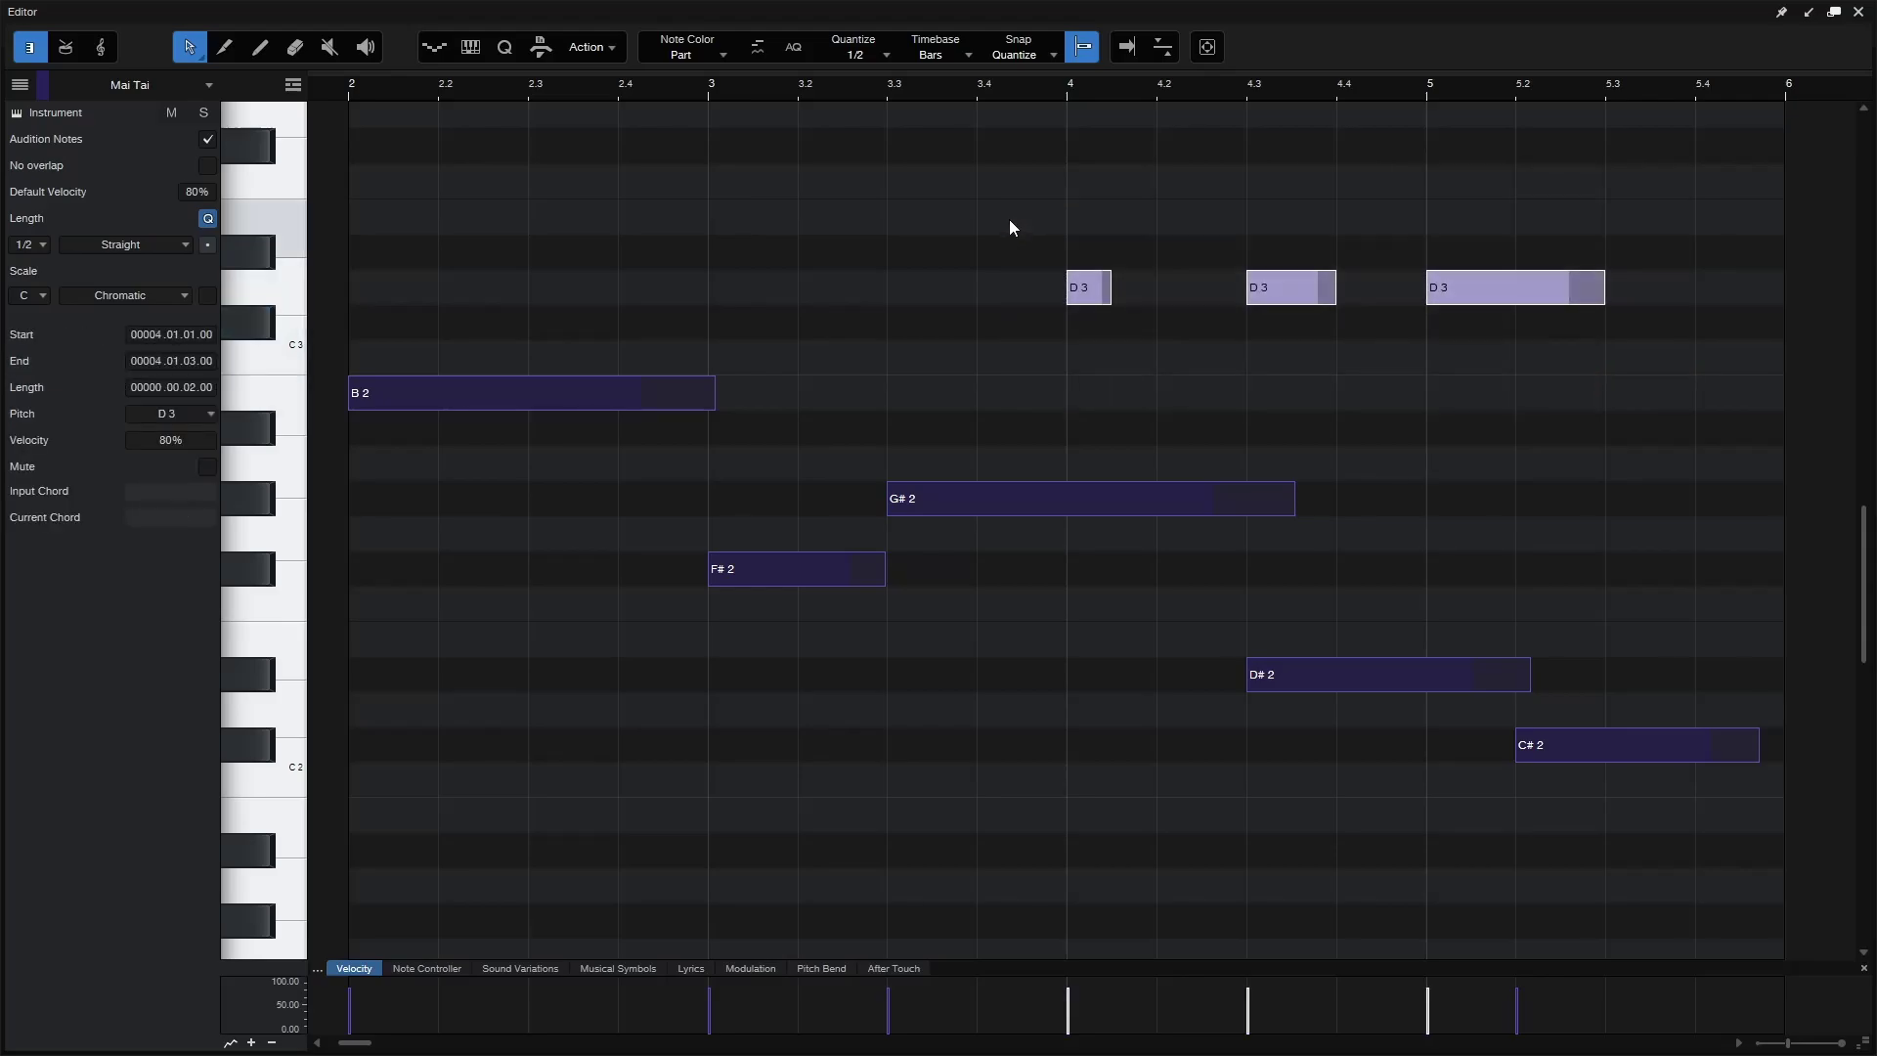
key("Delete")
left_click(1062, 370)
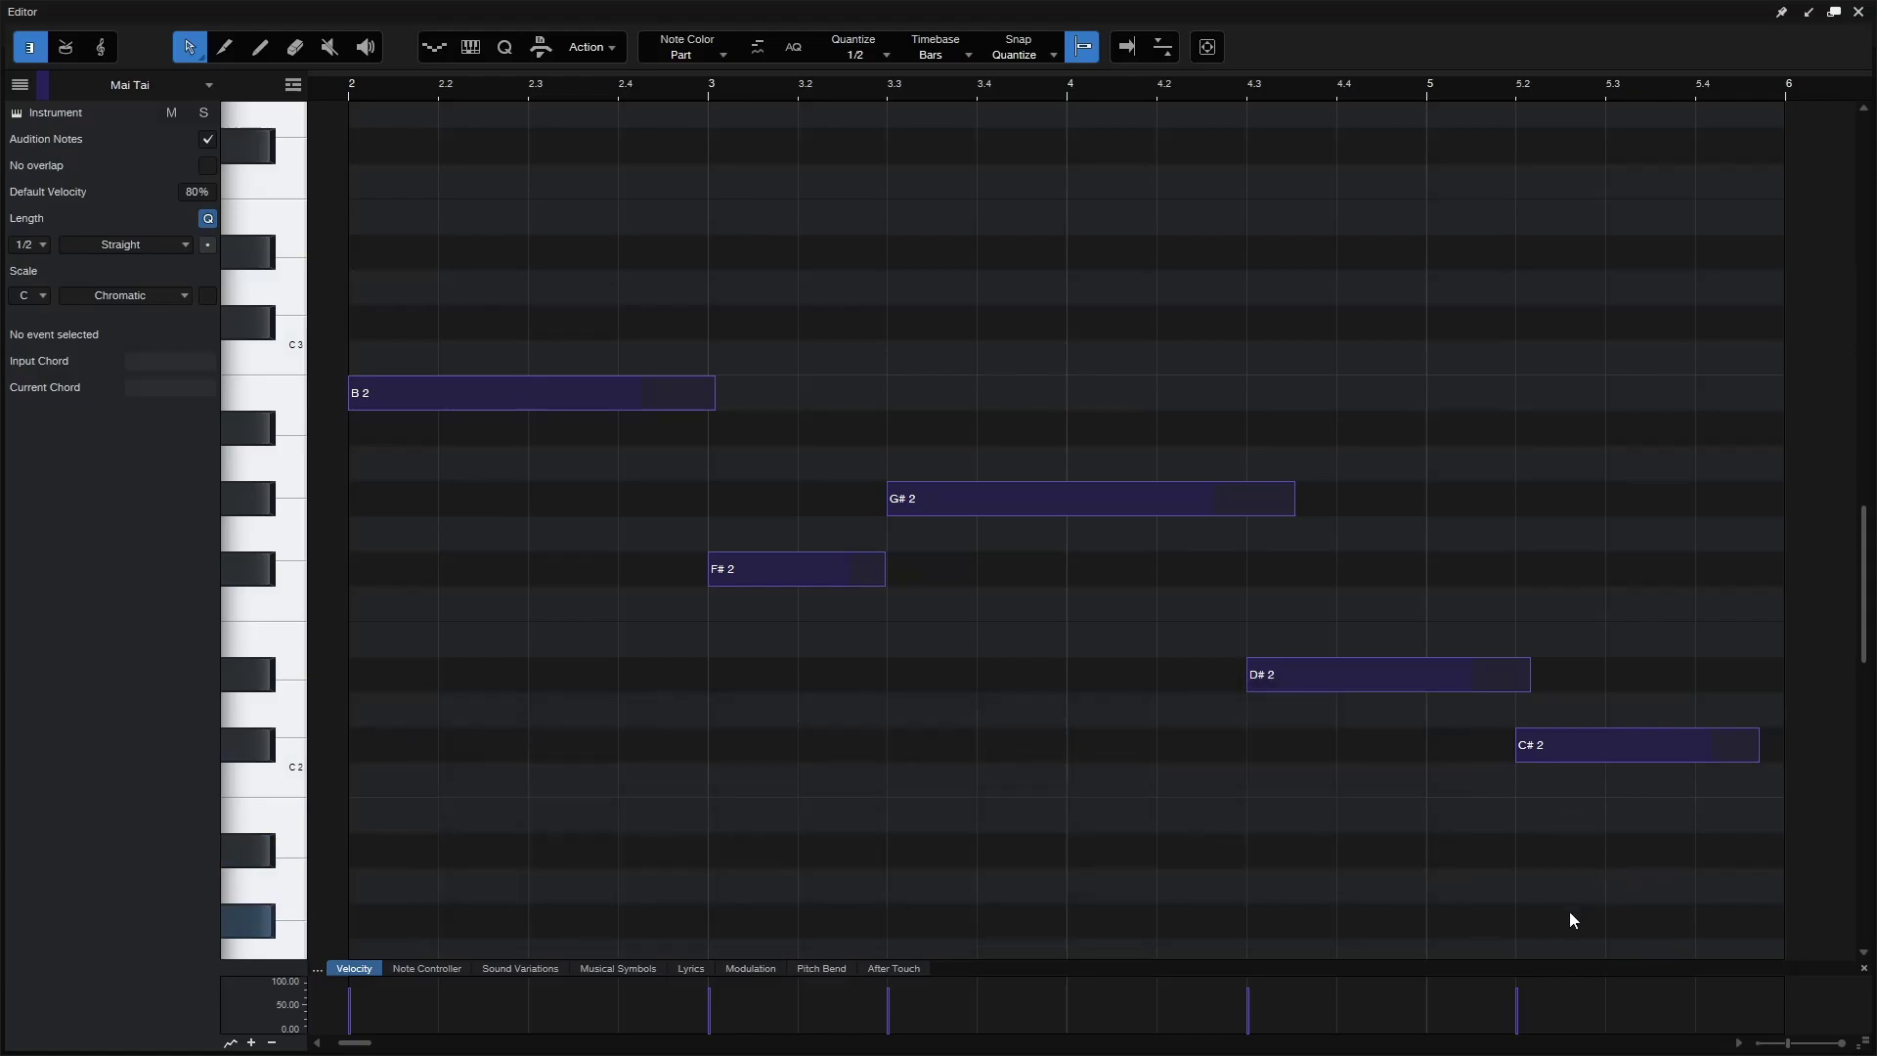
Step: Select all the bass notes, turn on Auto Quantize and set the editor's quantize value to 1/4
left_click_drag(1665, 848, 606, 284)
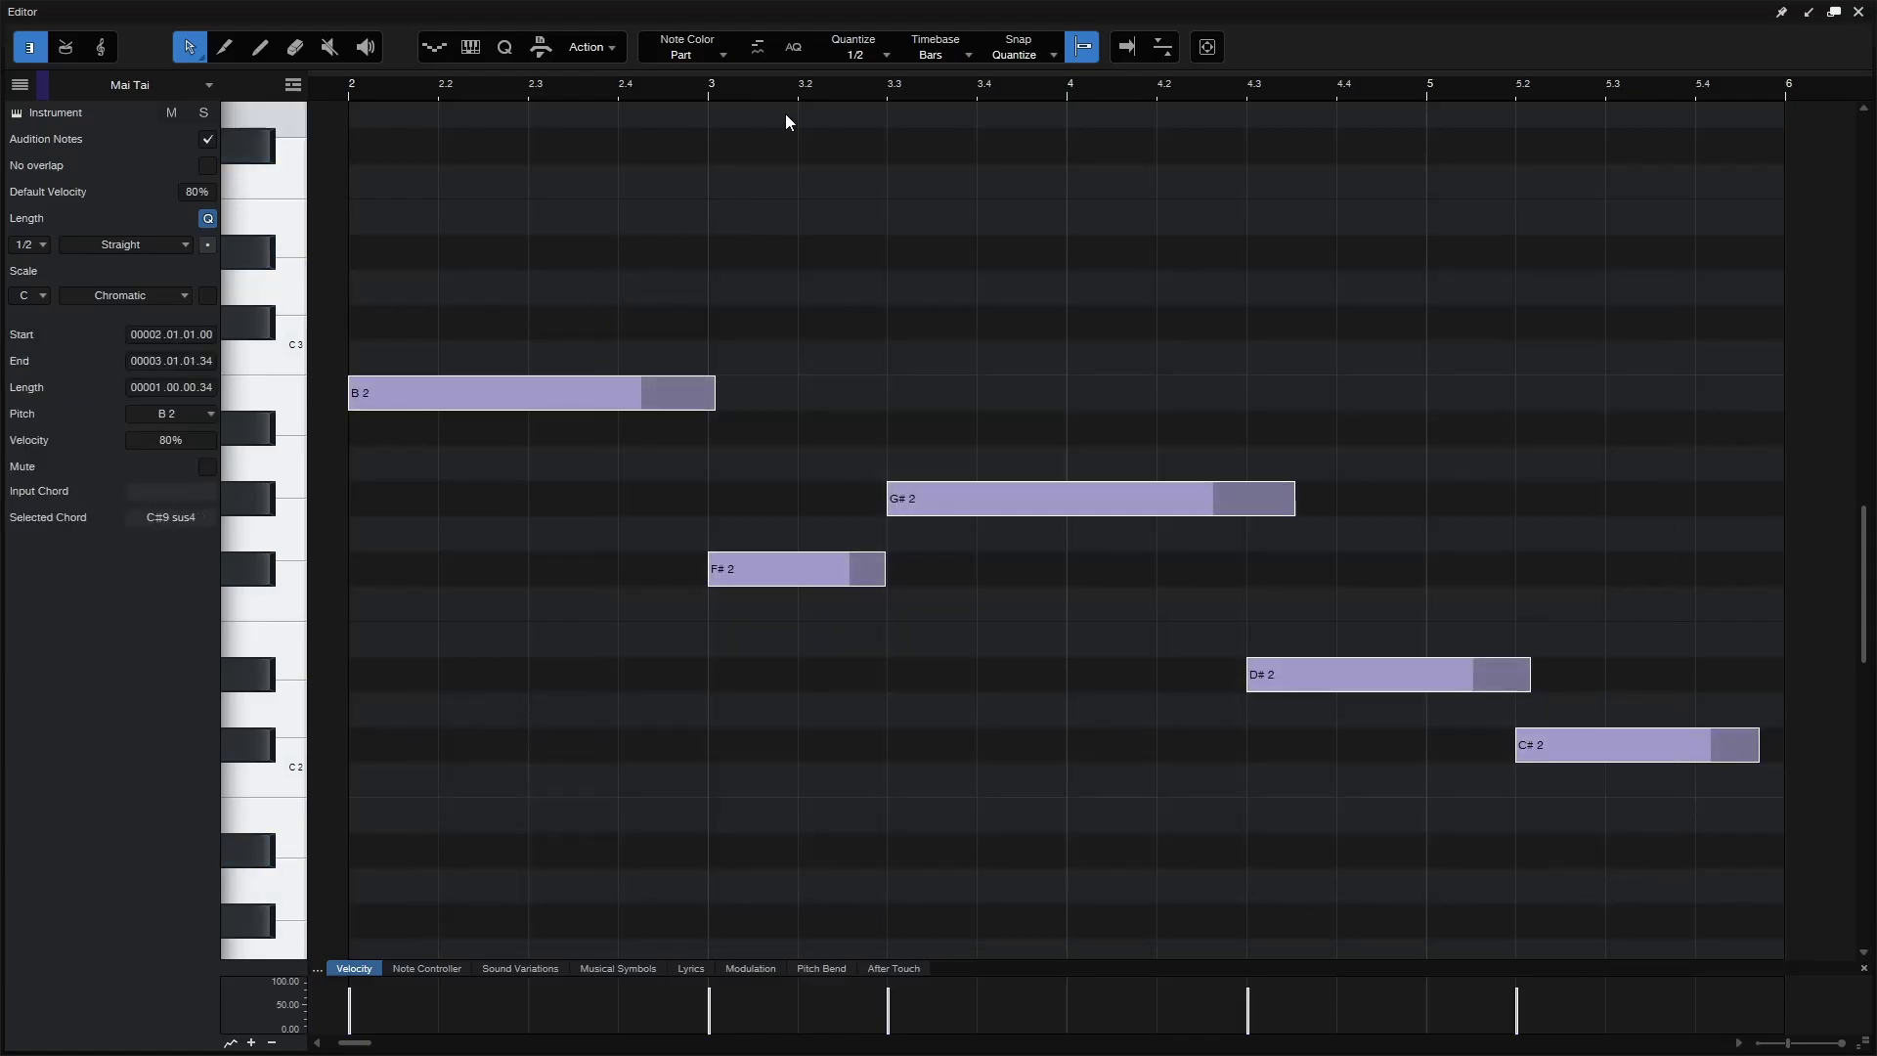
left_click(795, 48)
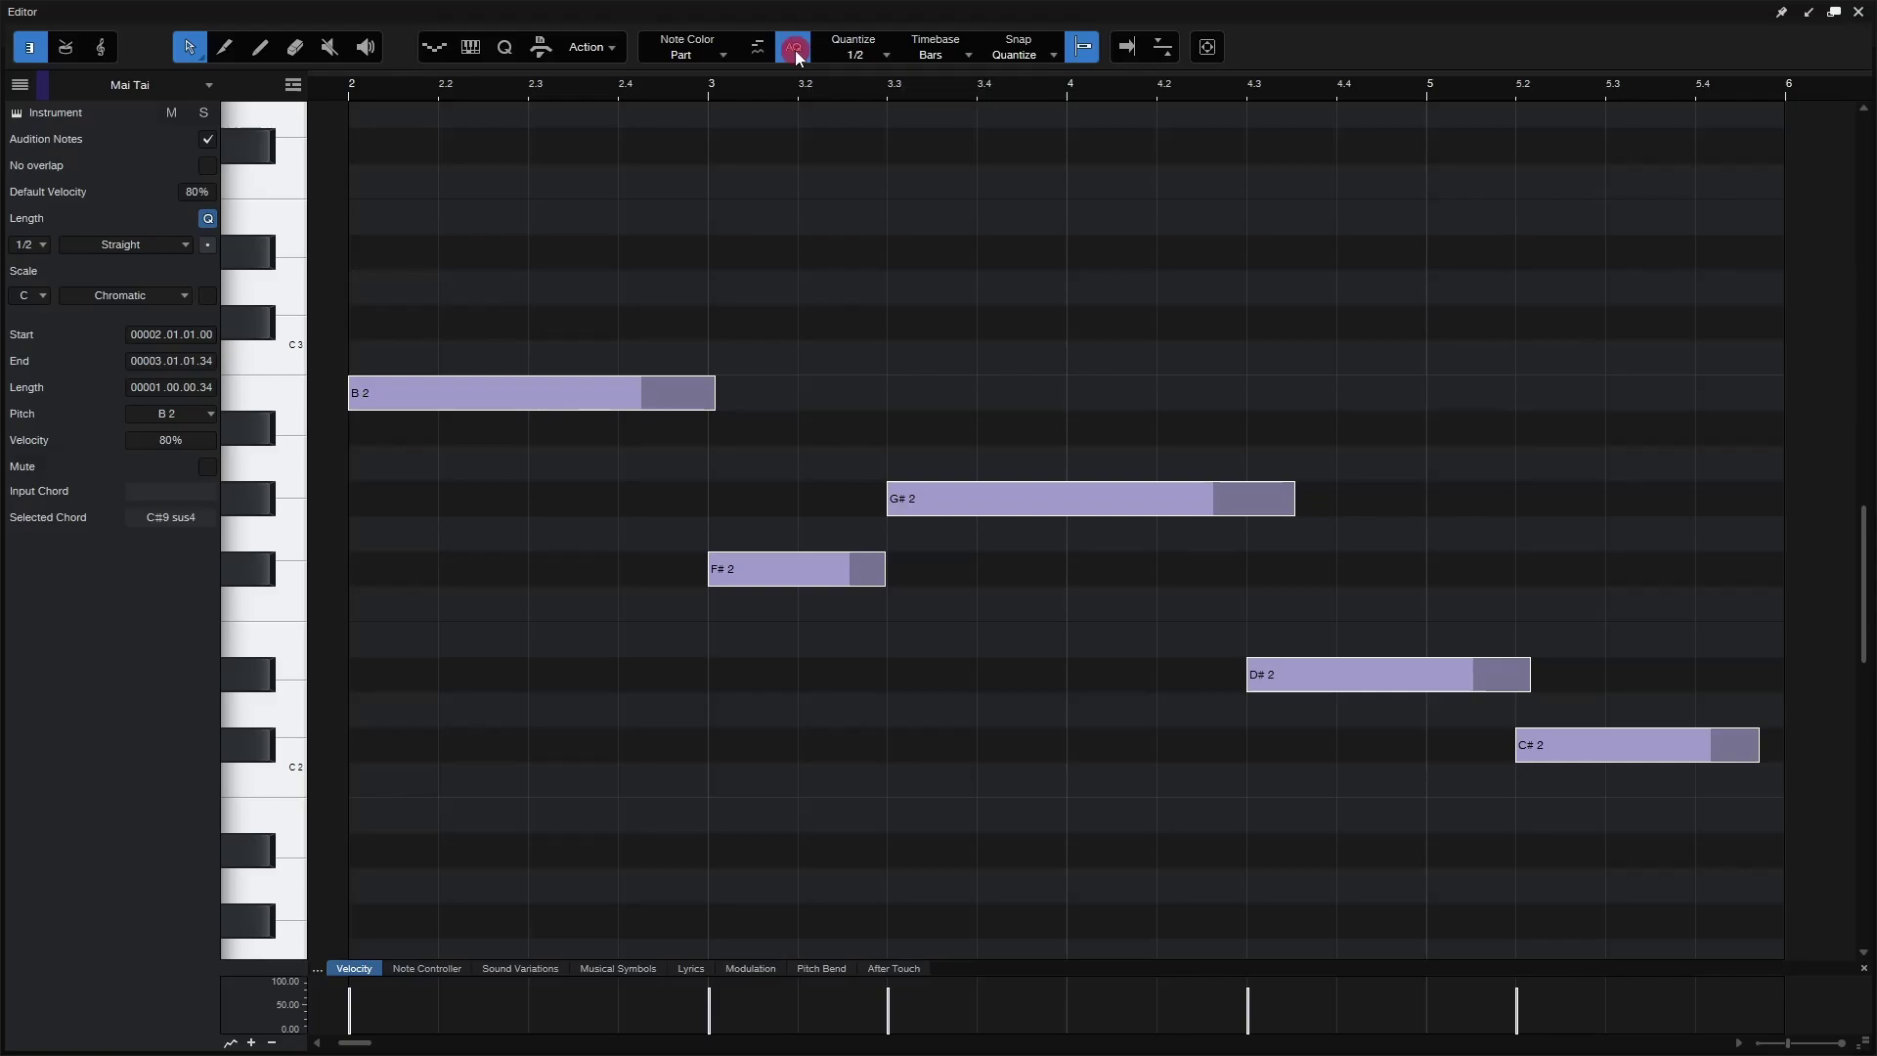
left_click(877, 55)
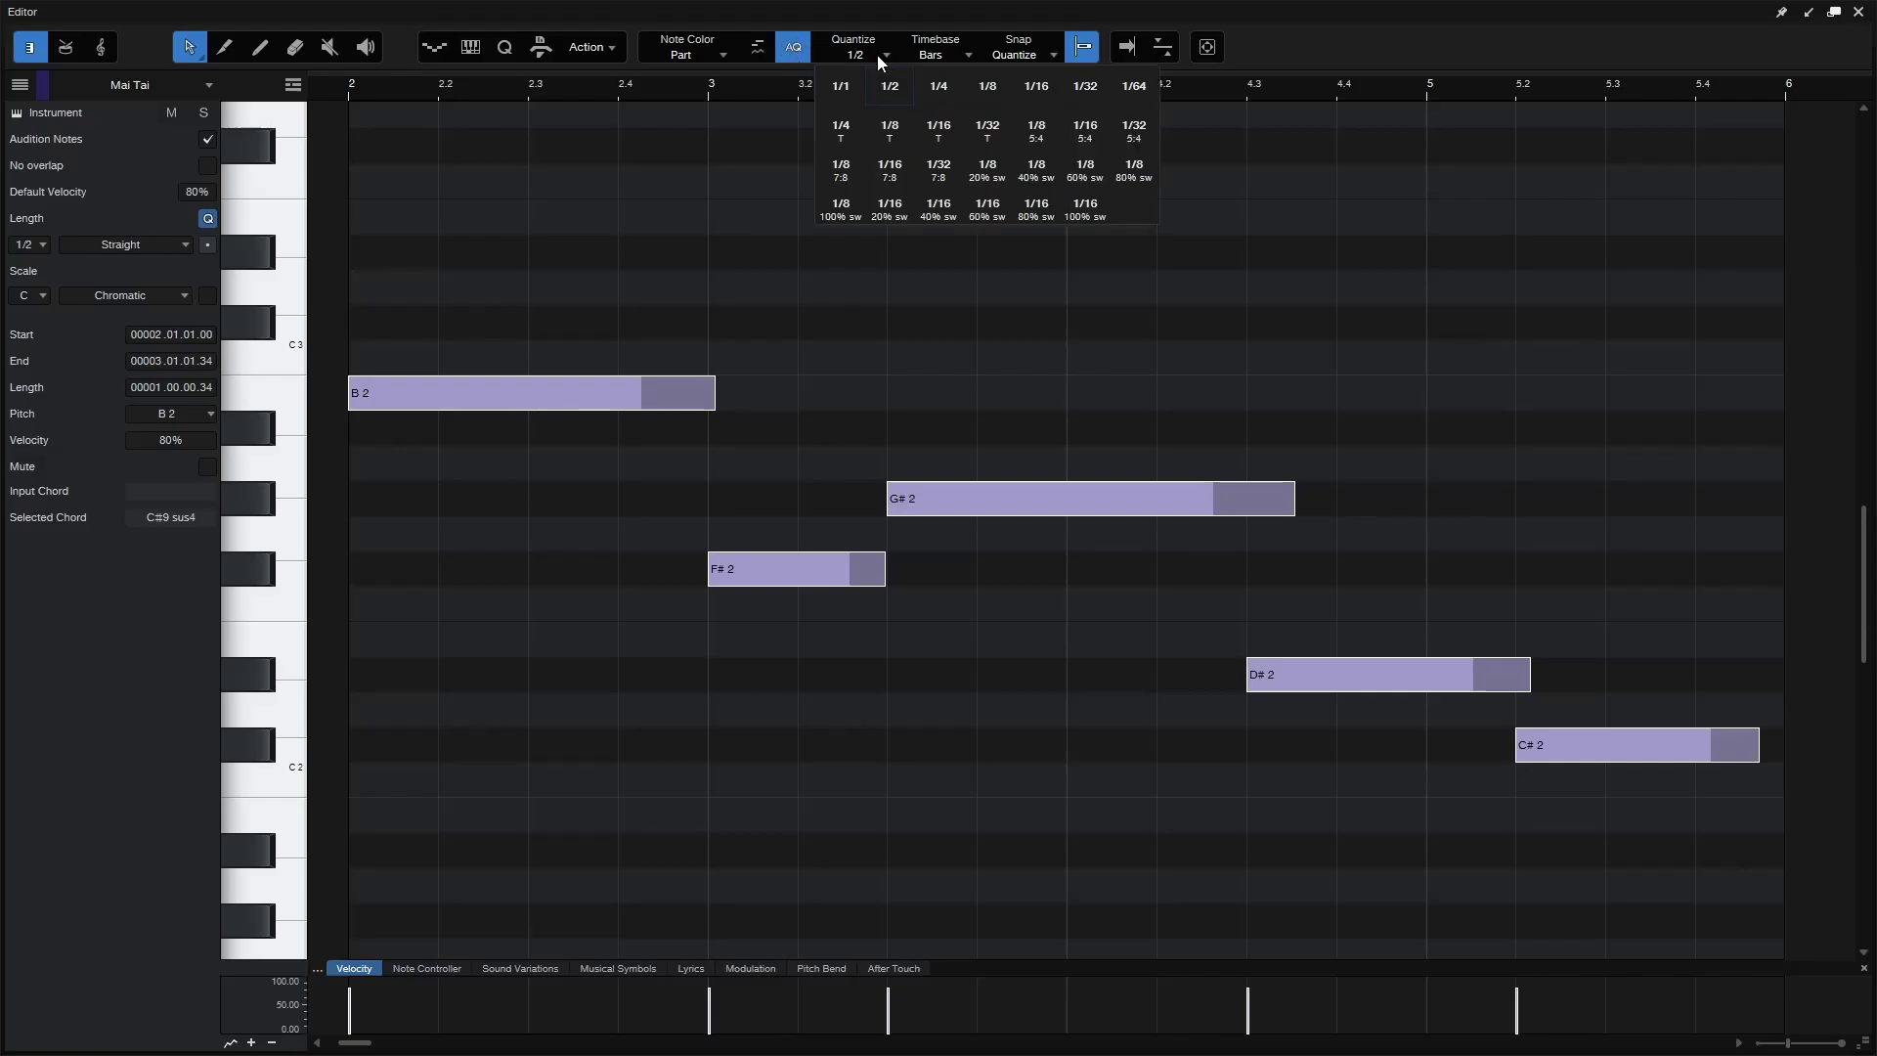
left_click(938, 90)
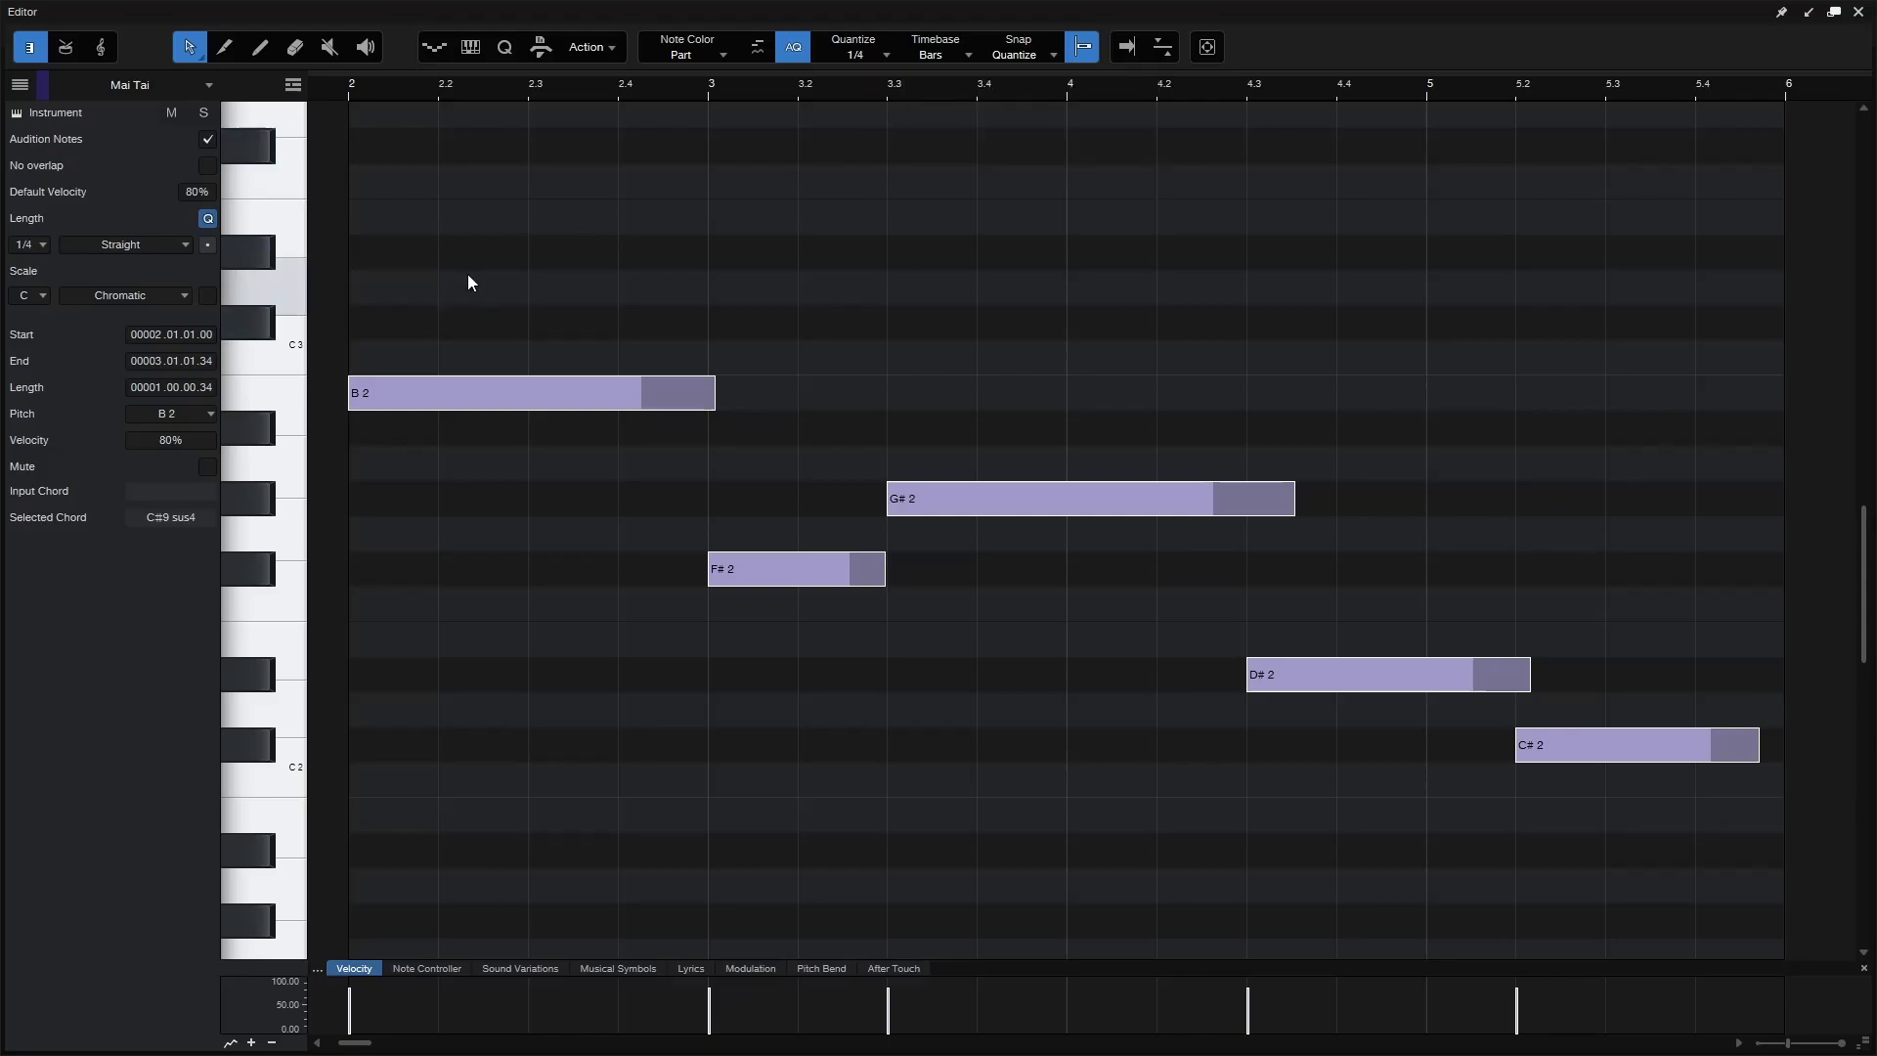
Step: Turn off snapping in the editor, move all the notes later so B 2 starts at 2.1.2, and deselect them
left_click(1087, 54)
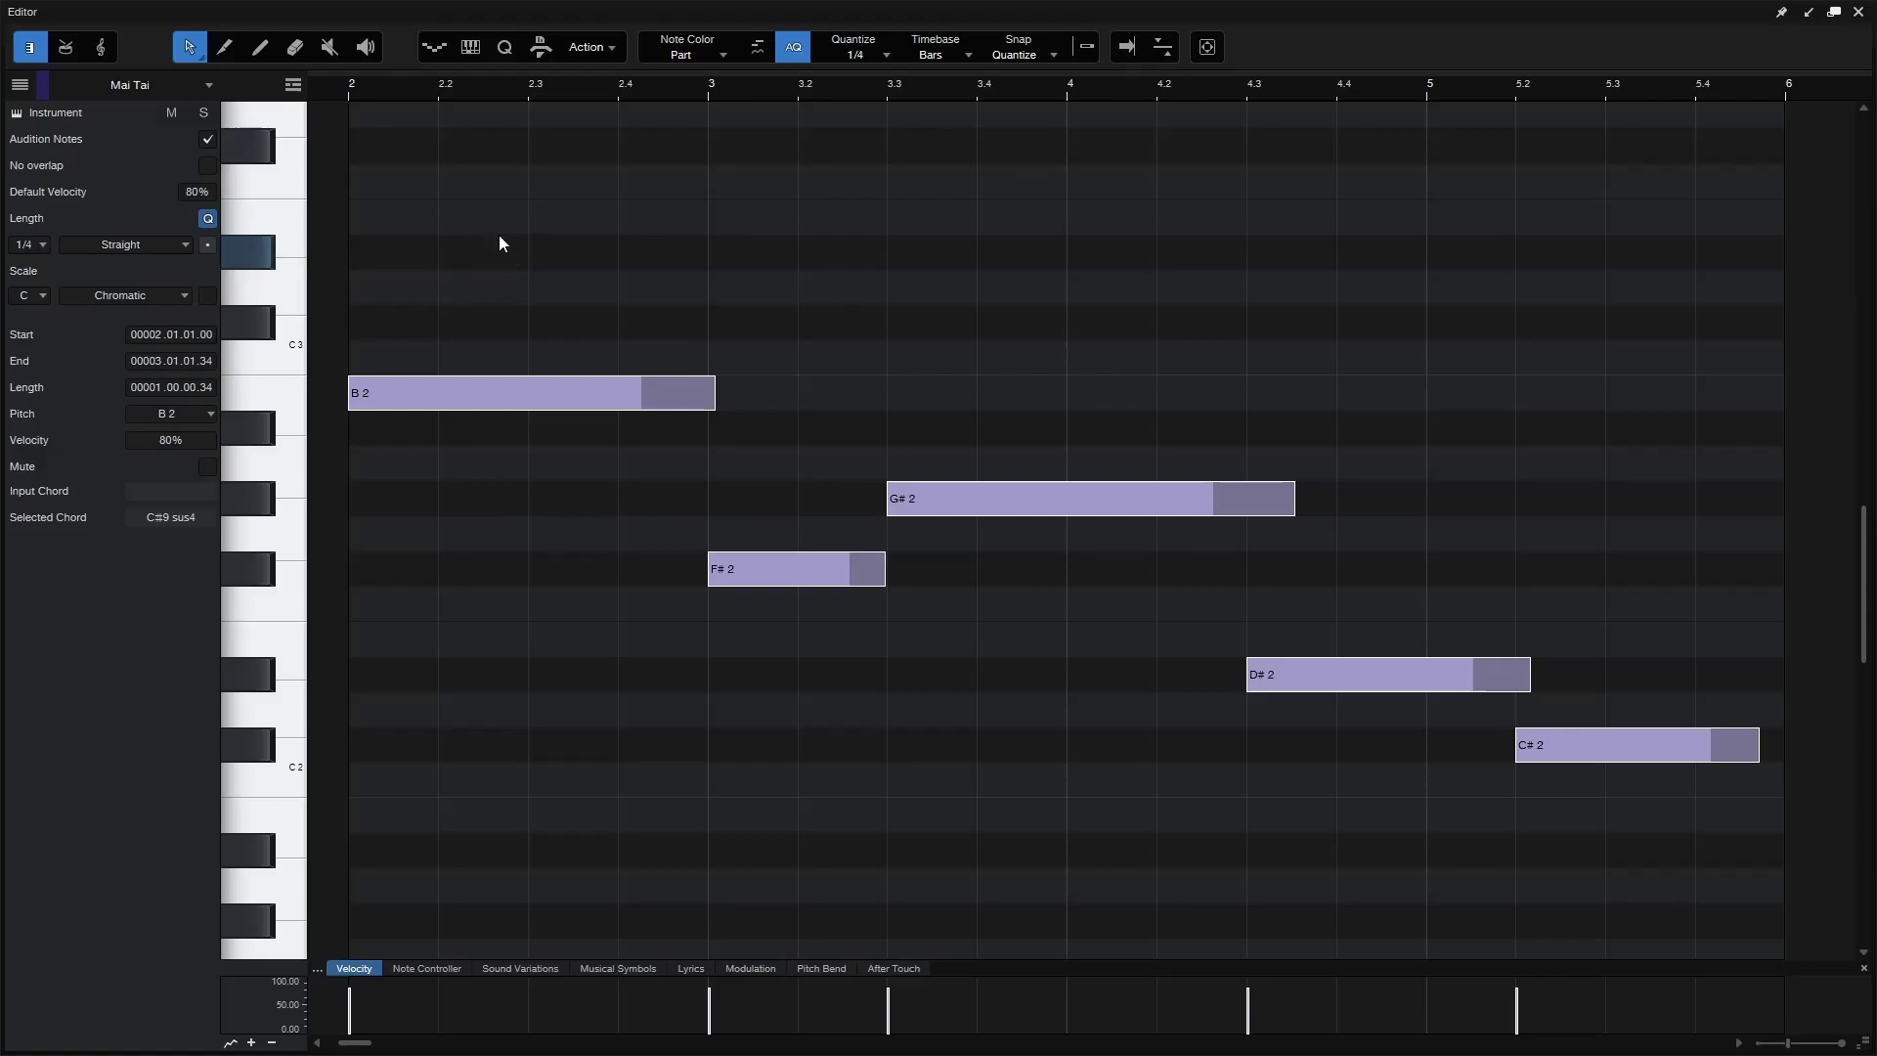
left_click_drag(499, 235, 1655, 904)
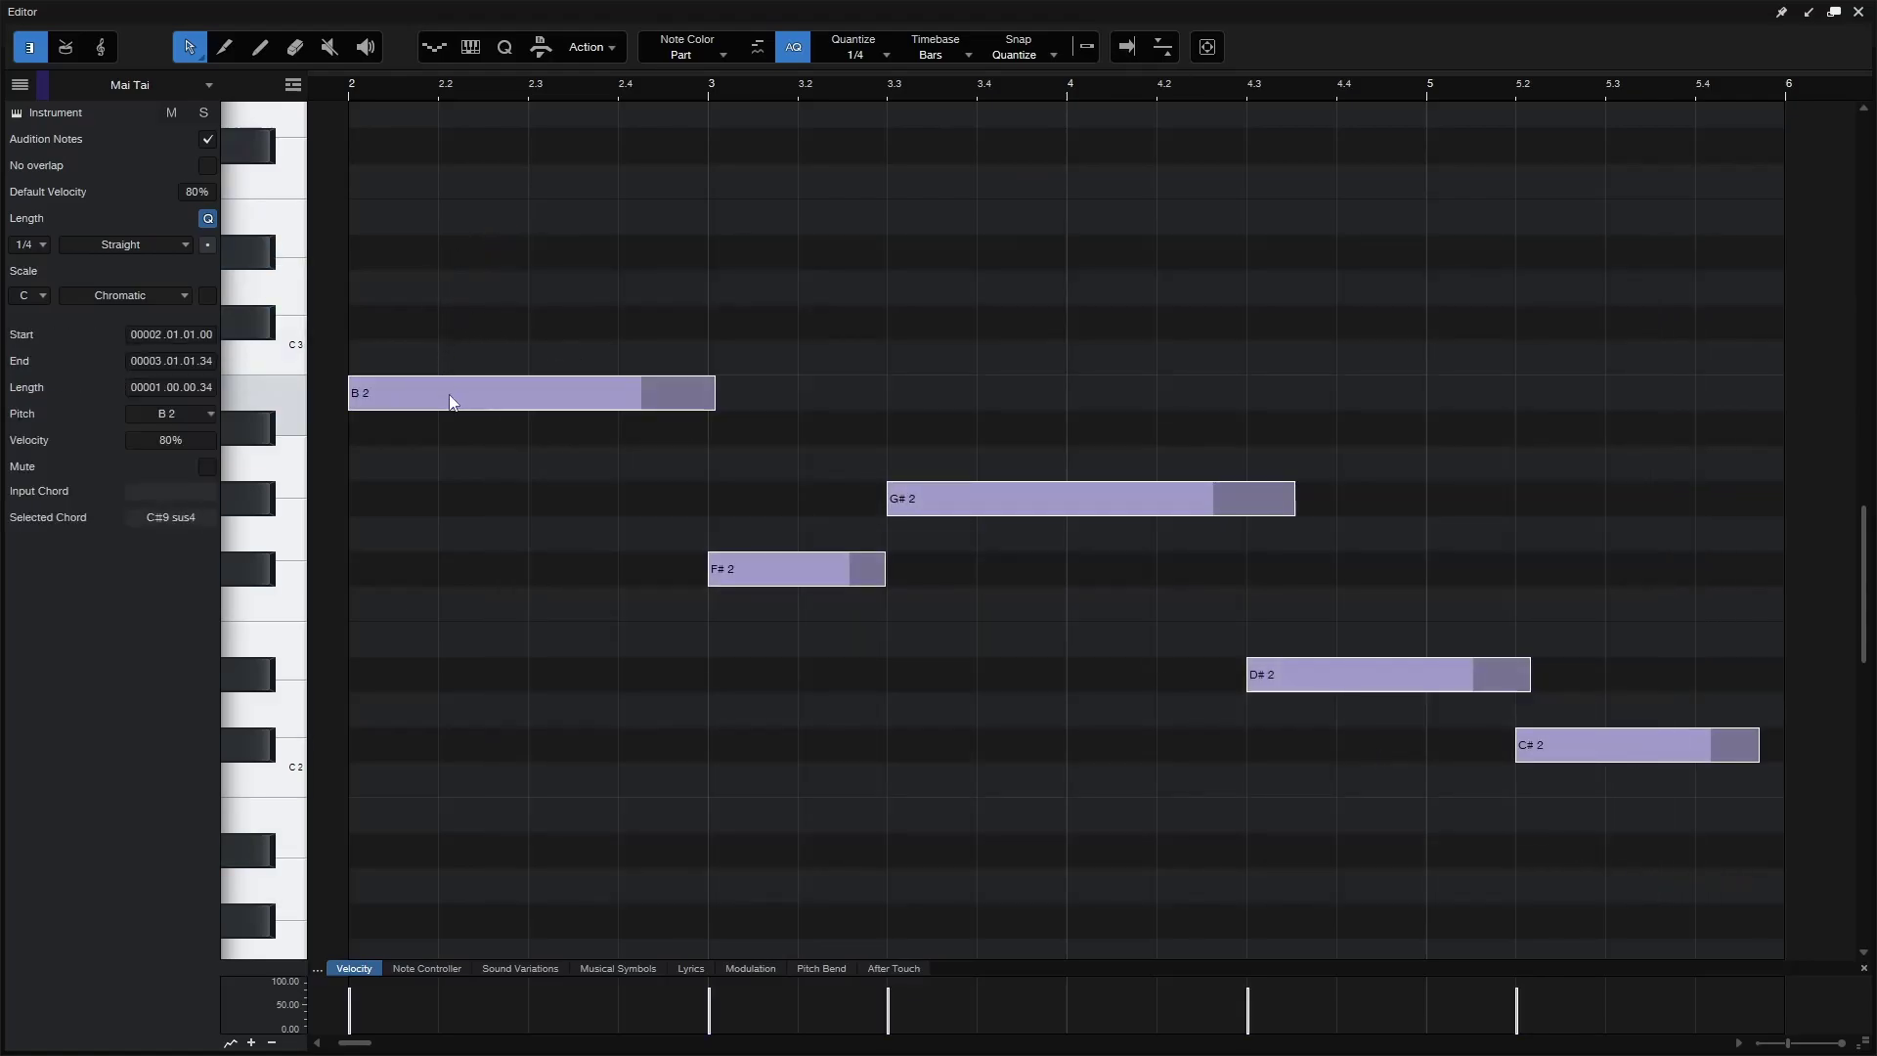
left_click_drag(449, 395, 473, 407)
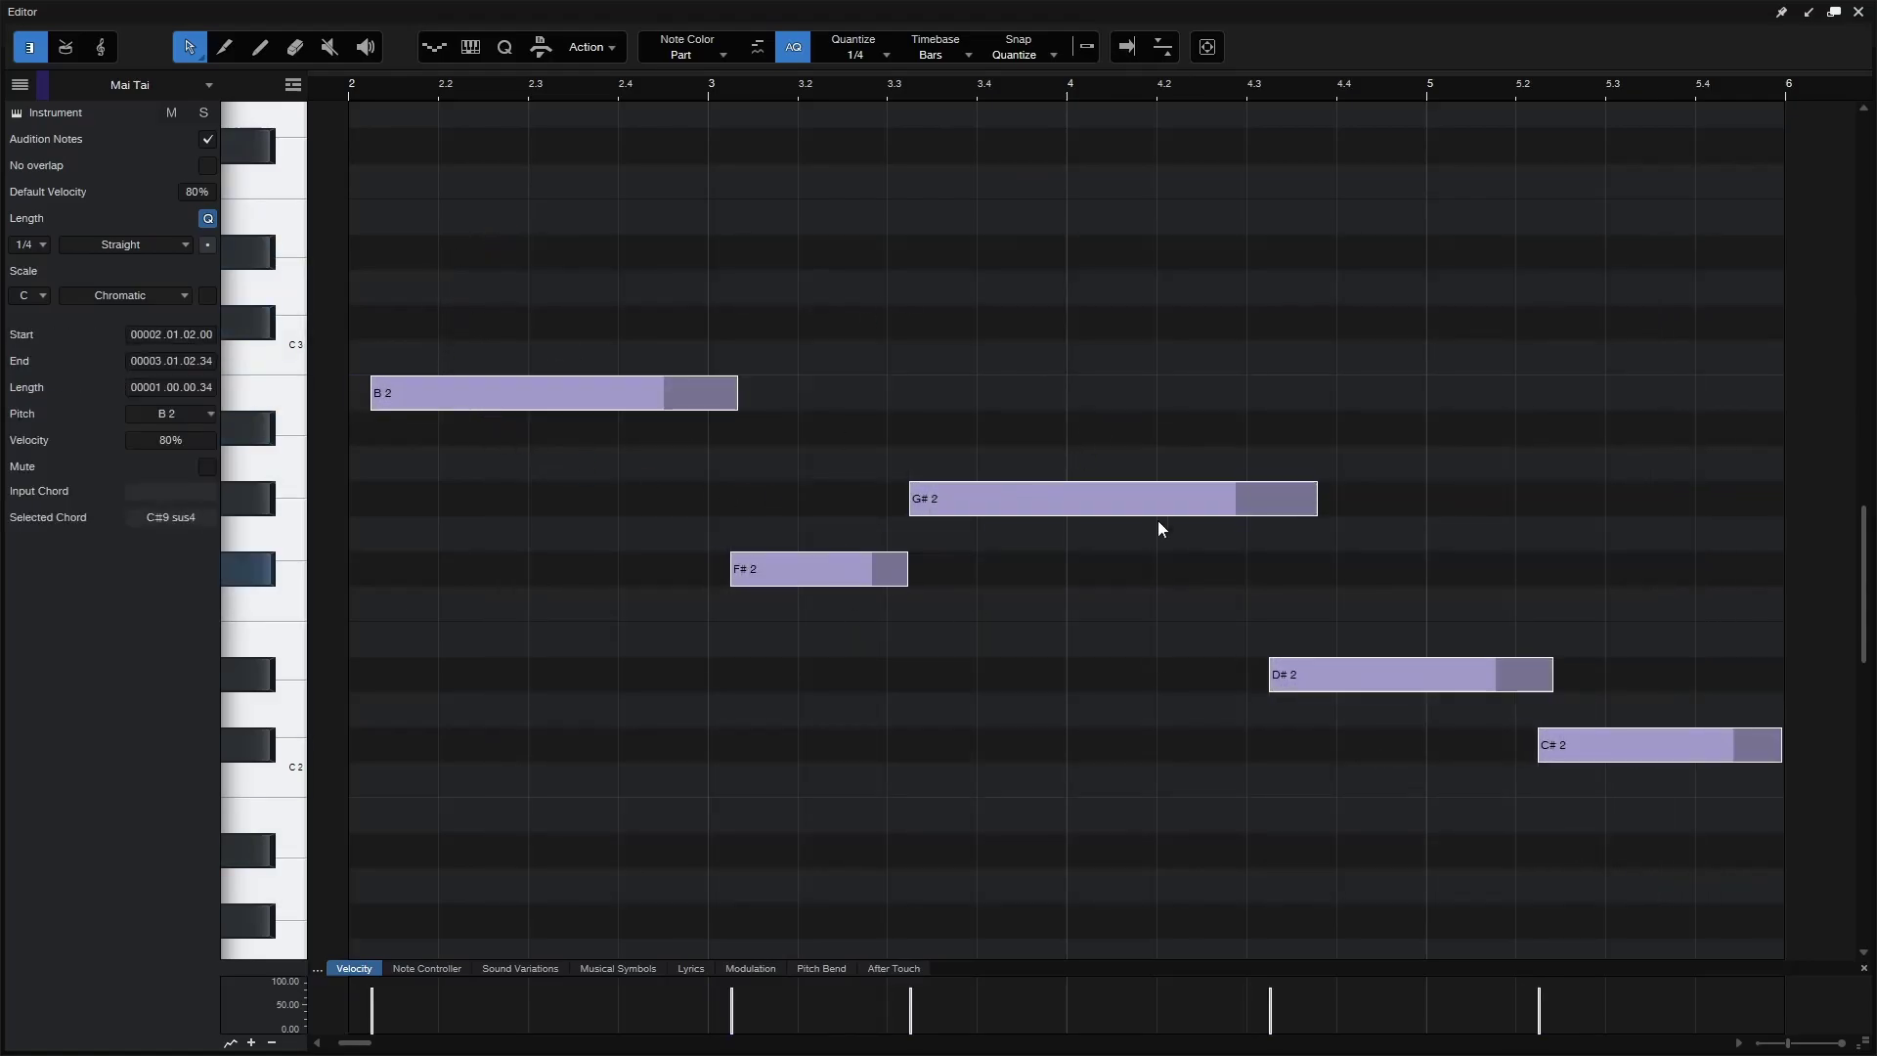
left_click(913, 322)
Step: Try a quantize value of 1/8 with no notes selected, and set it back to 1/4
left_click(797, 51)
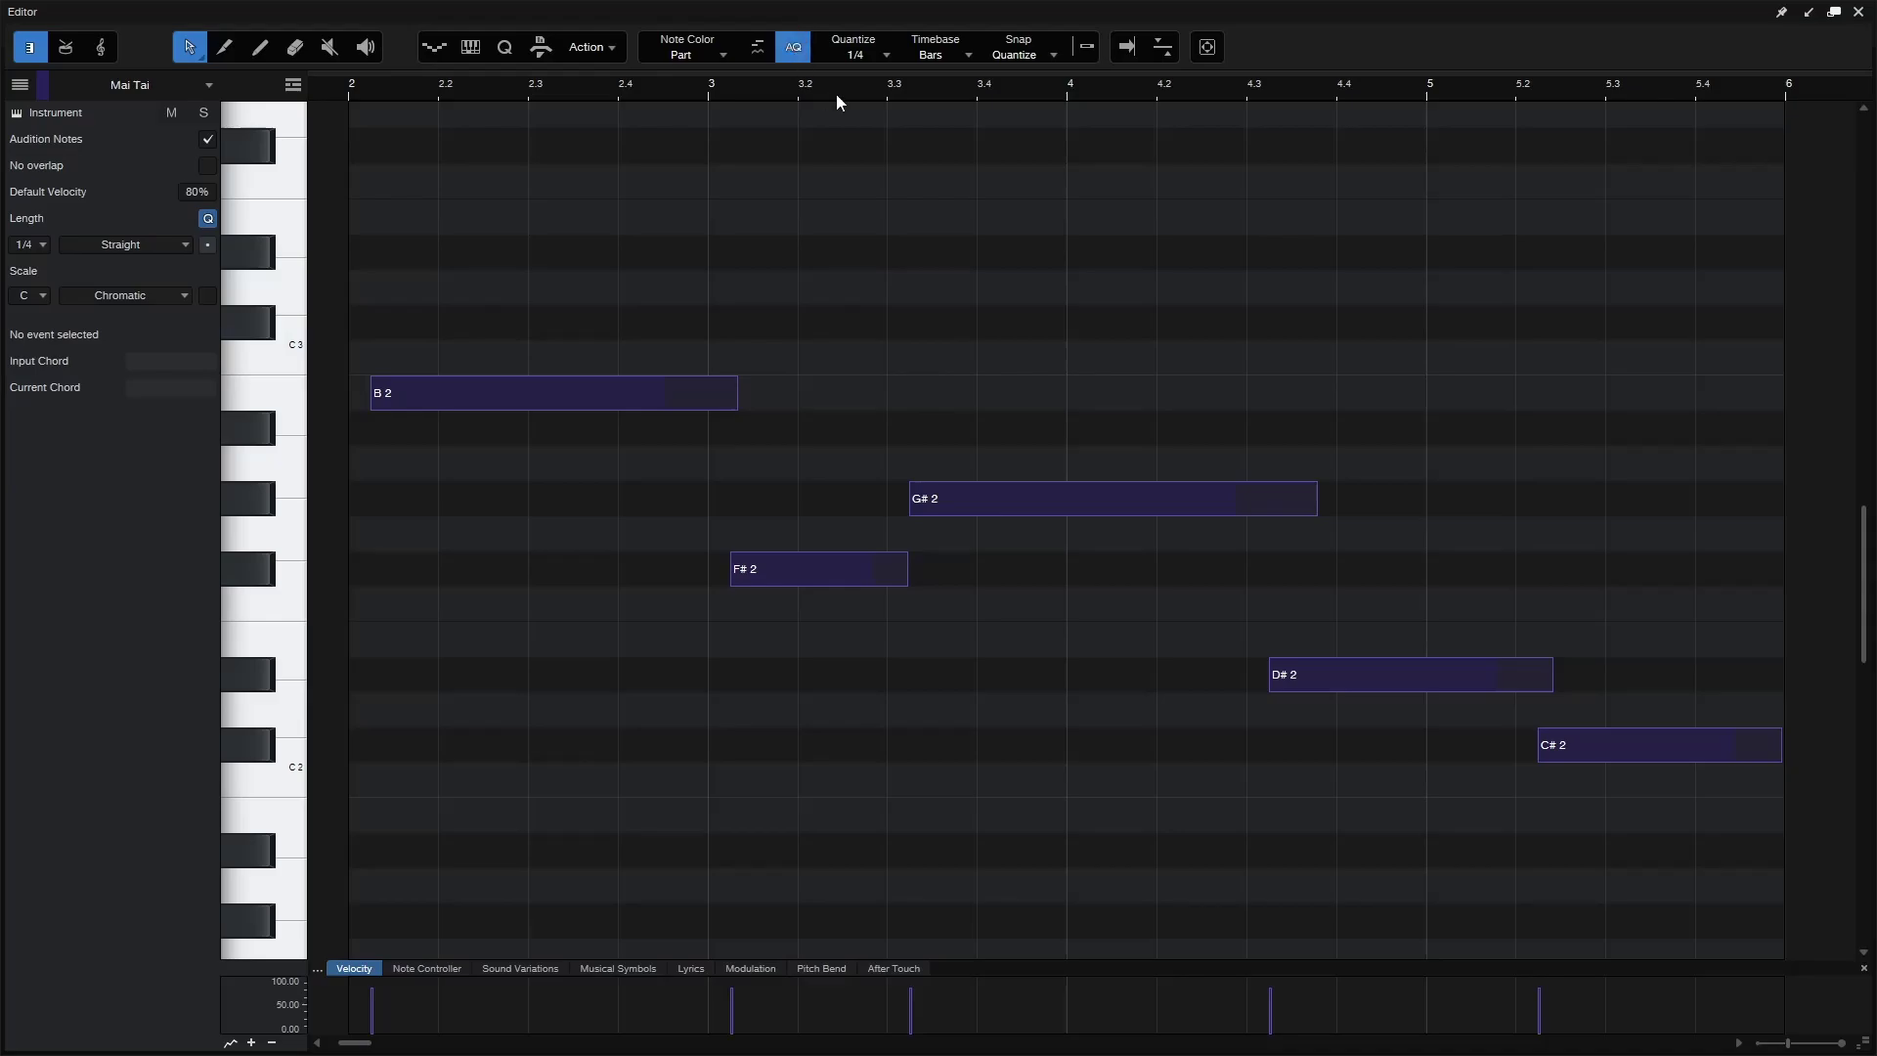
left_click(877, 53)
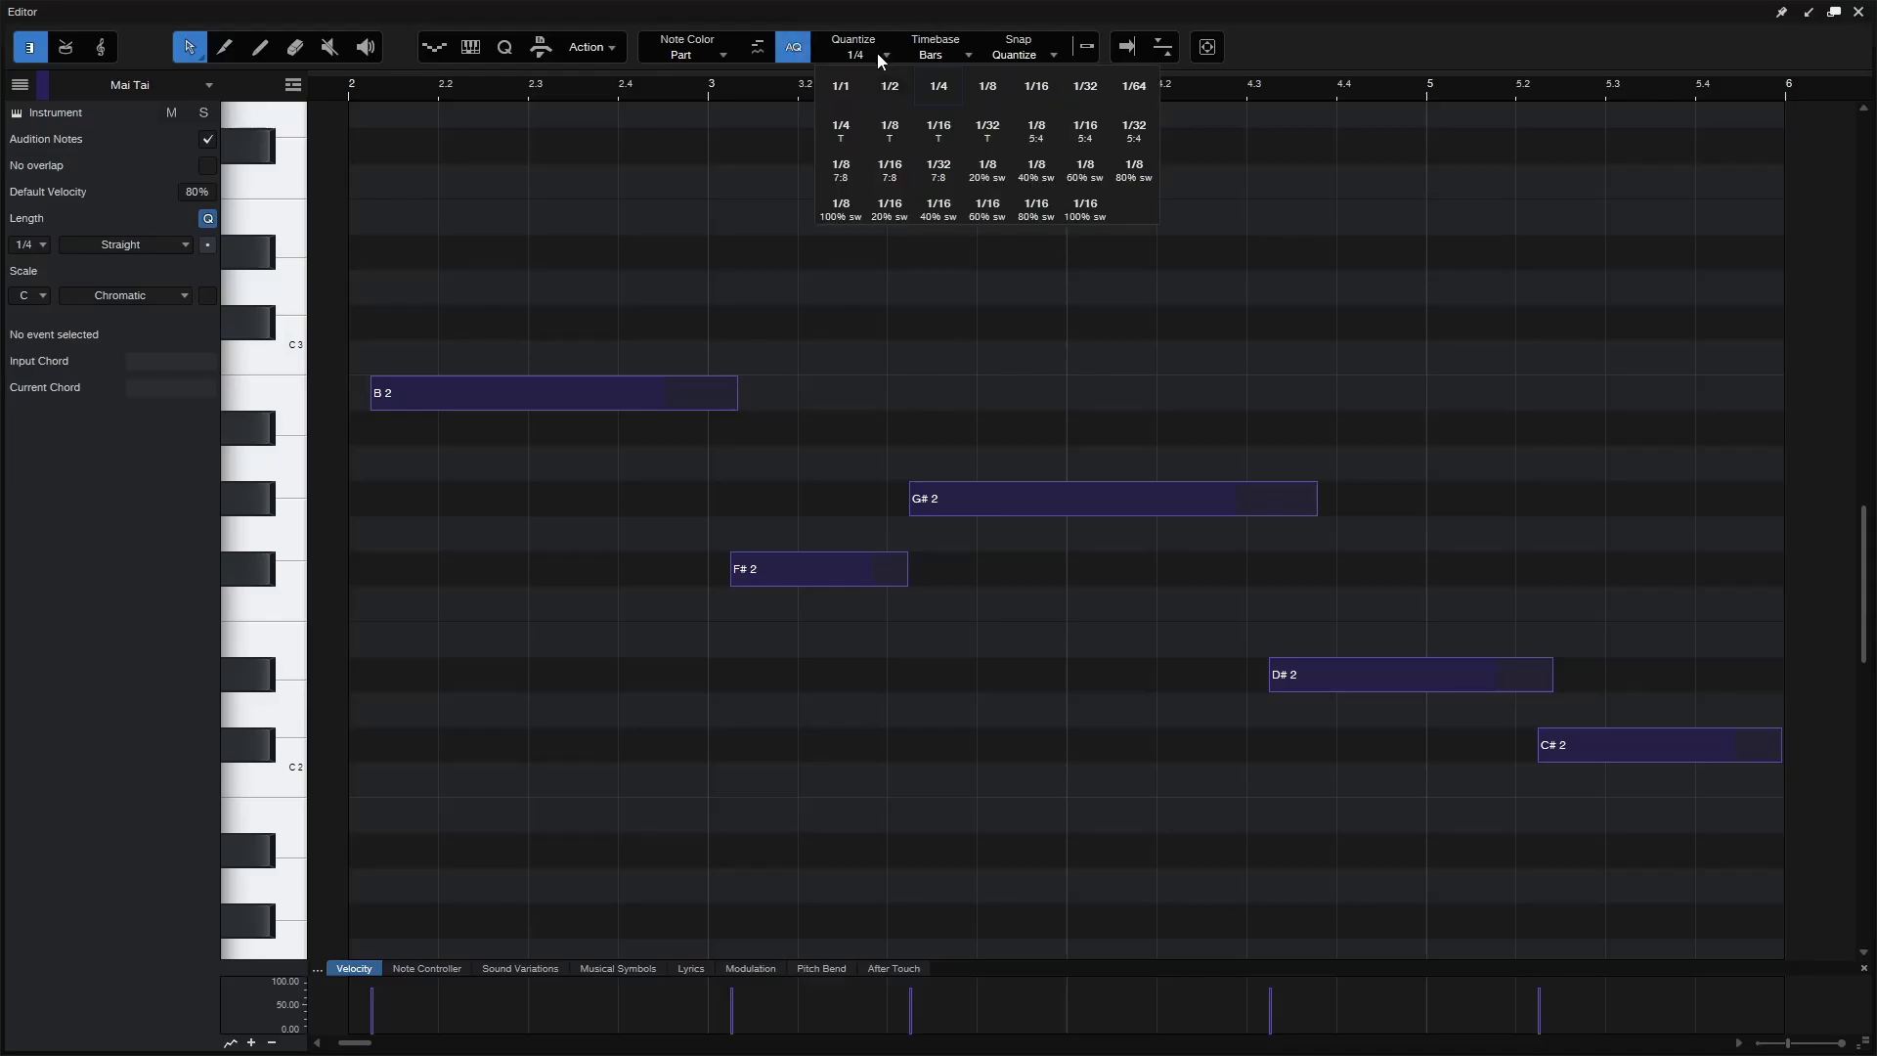
left_click(987, 90)
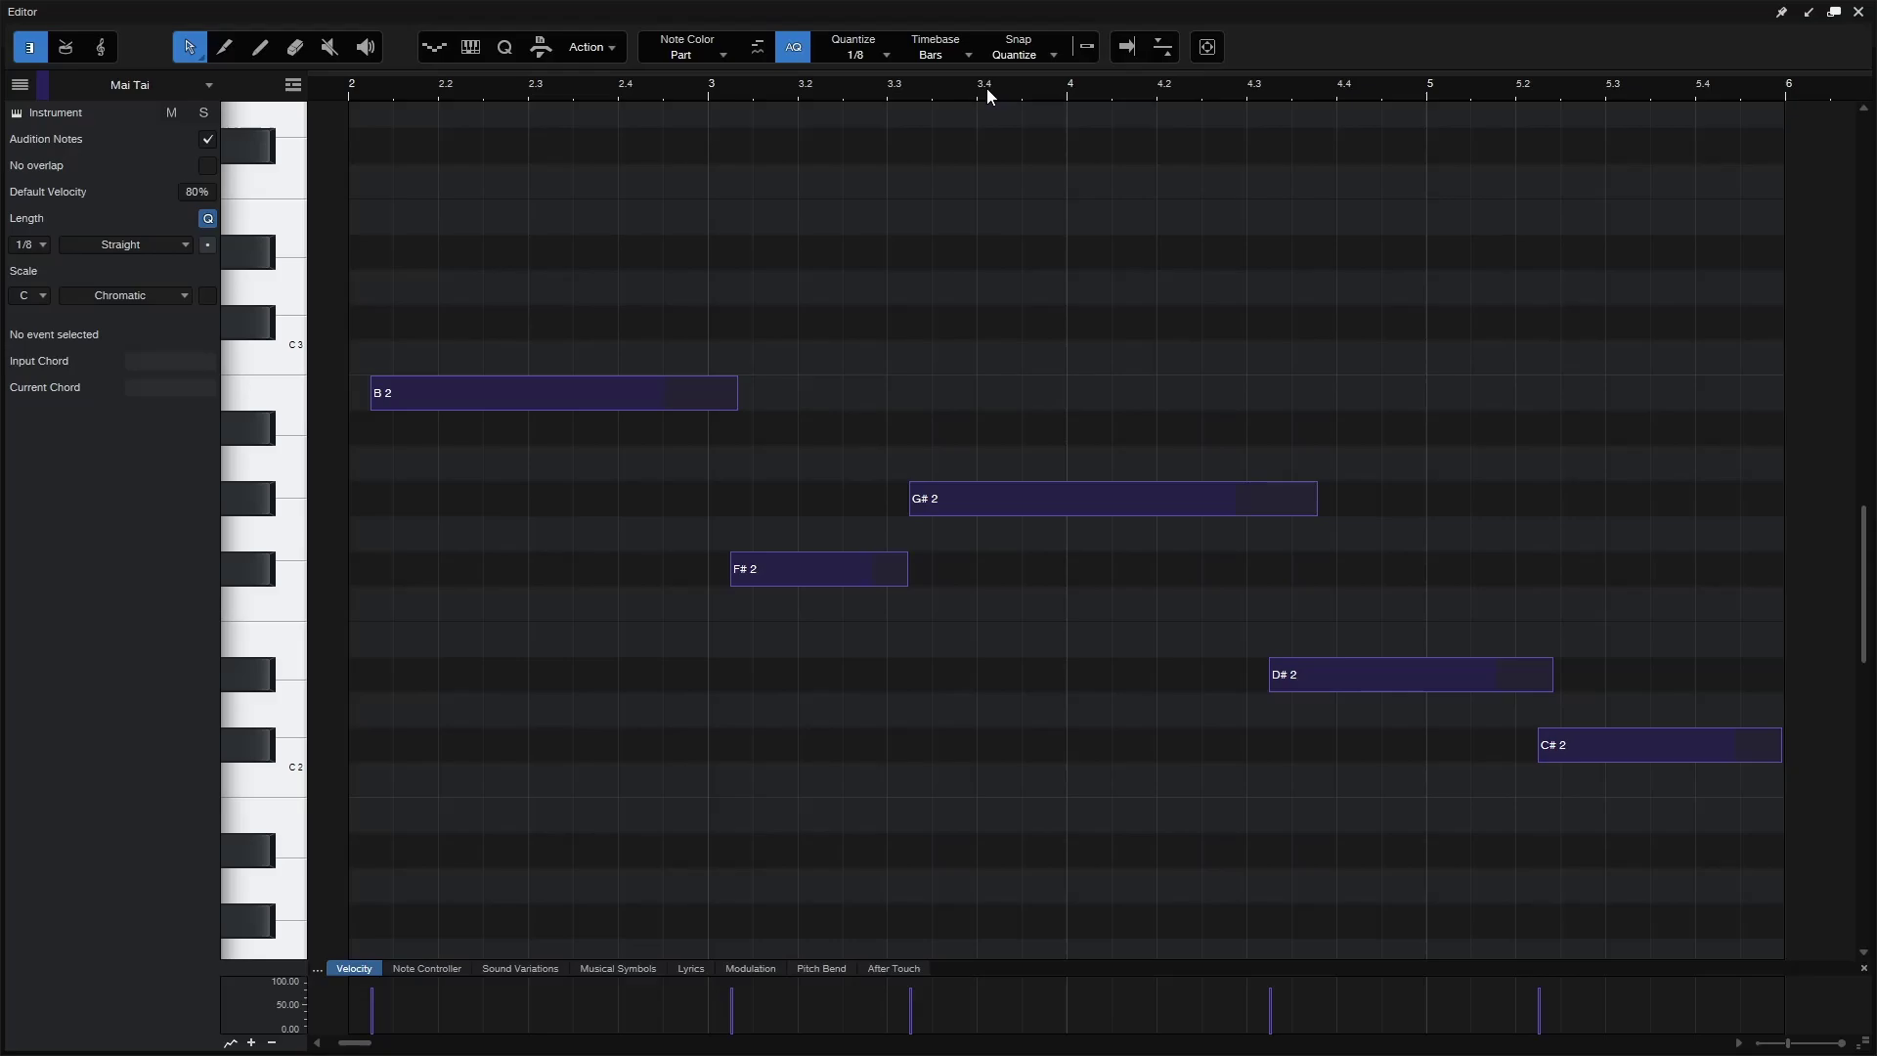
left_click(874, 59)
left_click(936, 88)
Step: Select all the shifted notes and set the quantize value to 1/8 to auto-quantize them
left_click_drag(580, 236, 1629, 831)
left_click(879, 54)
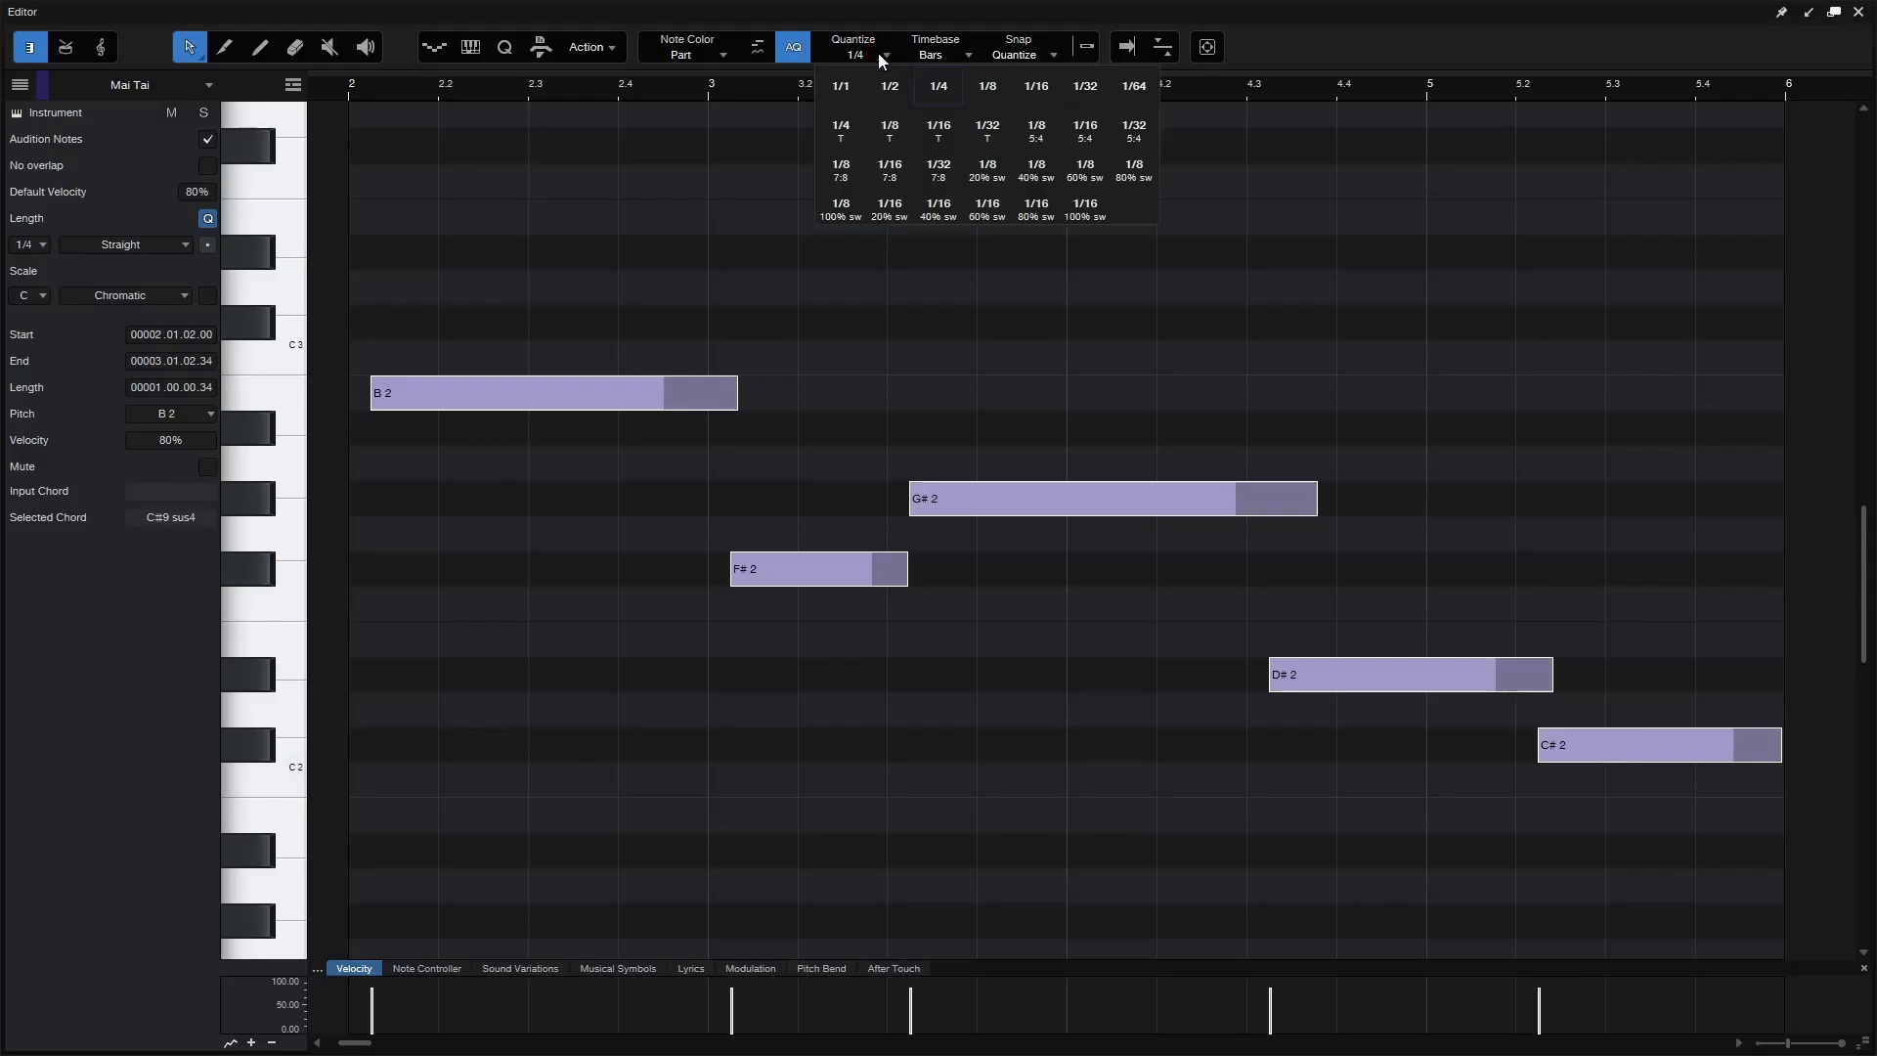
left_click(986, 88)
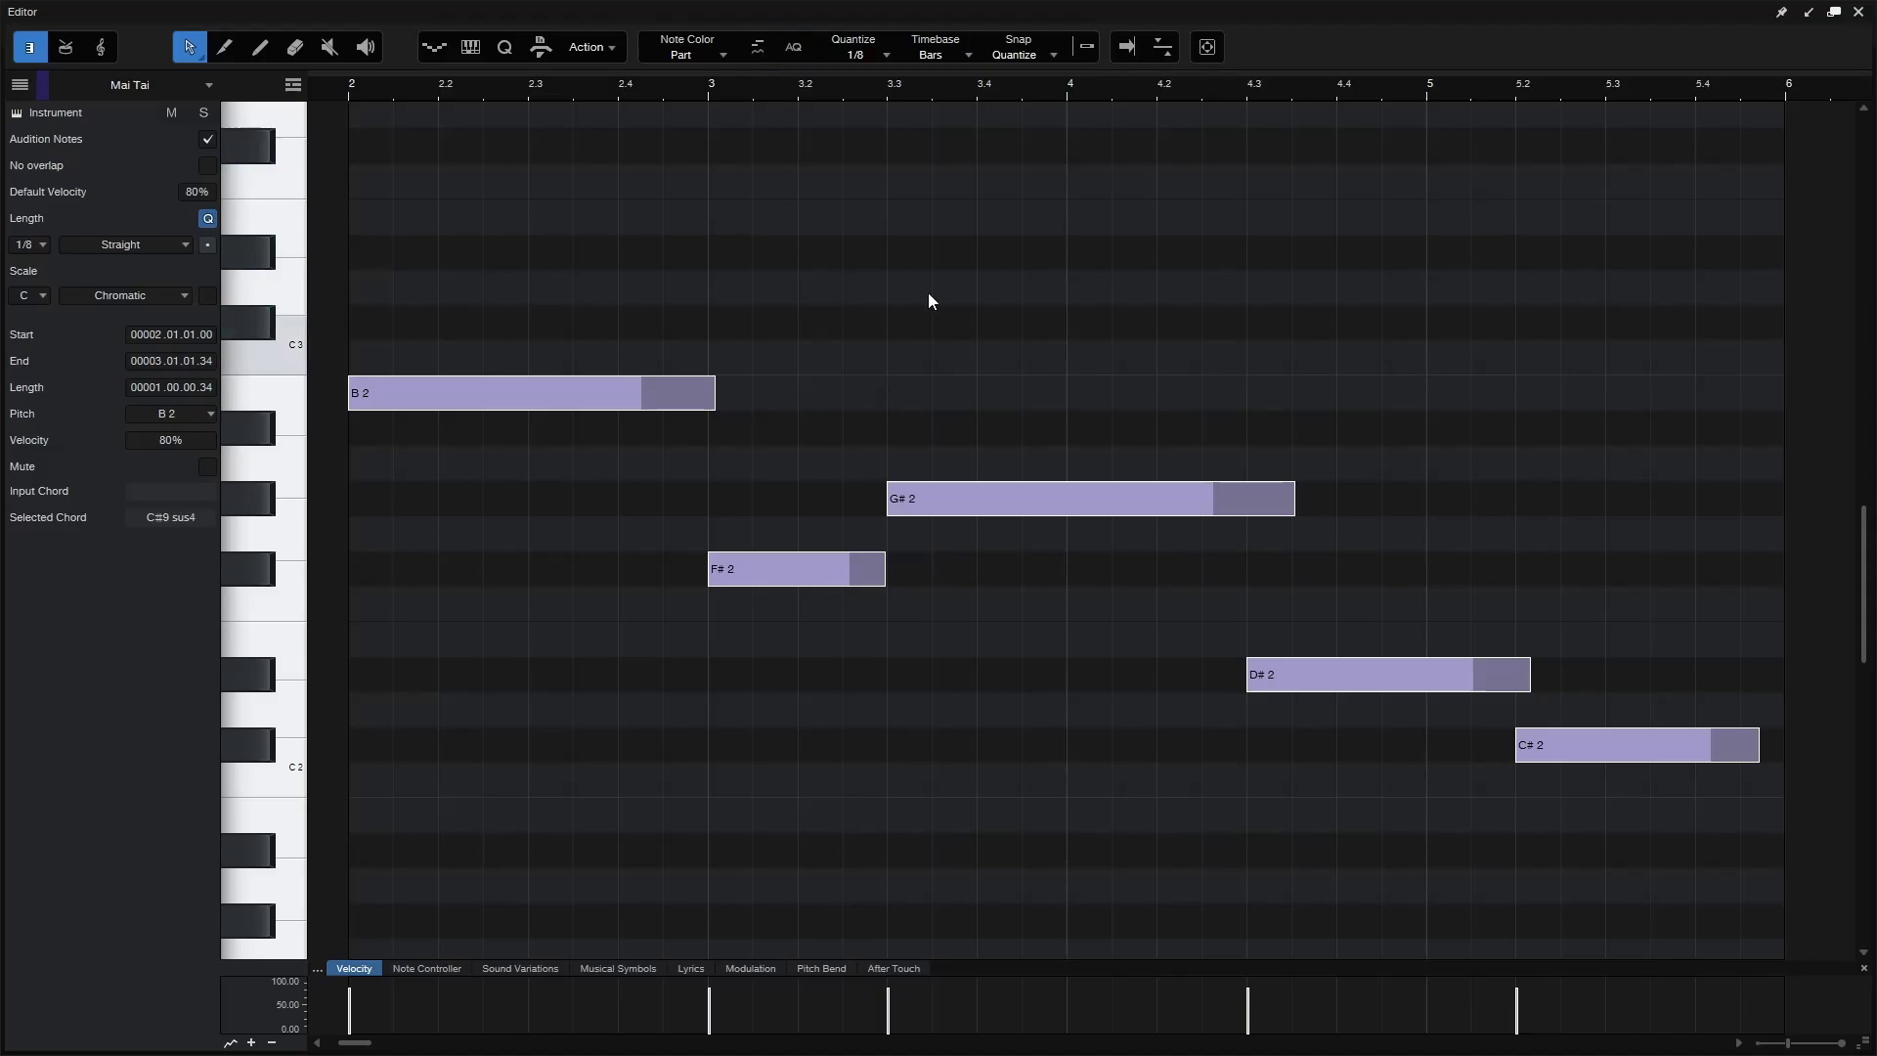
Step: Dock the note editor below the arrangement and shrink it to reveal the top of the Mai Tai part
left_click(1810, 12)
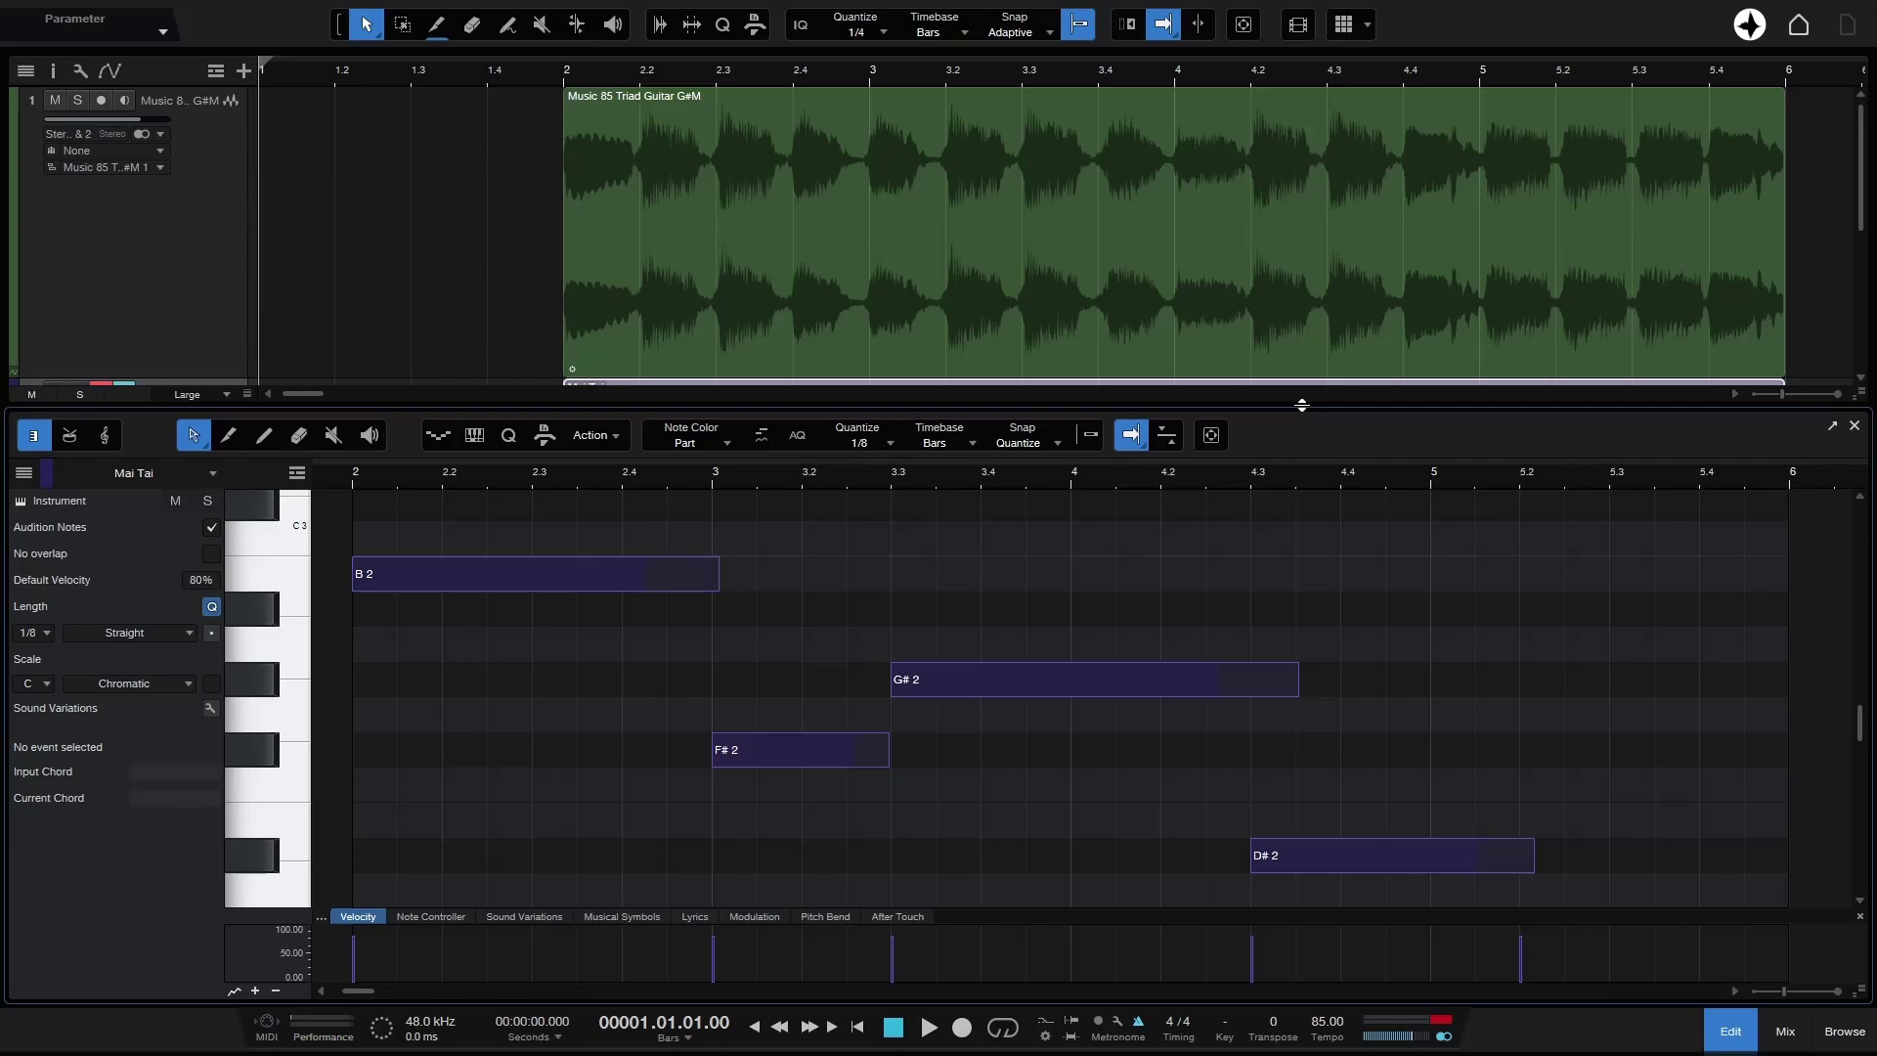
left_click_drag(1301, 405, 1301, 478)
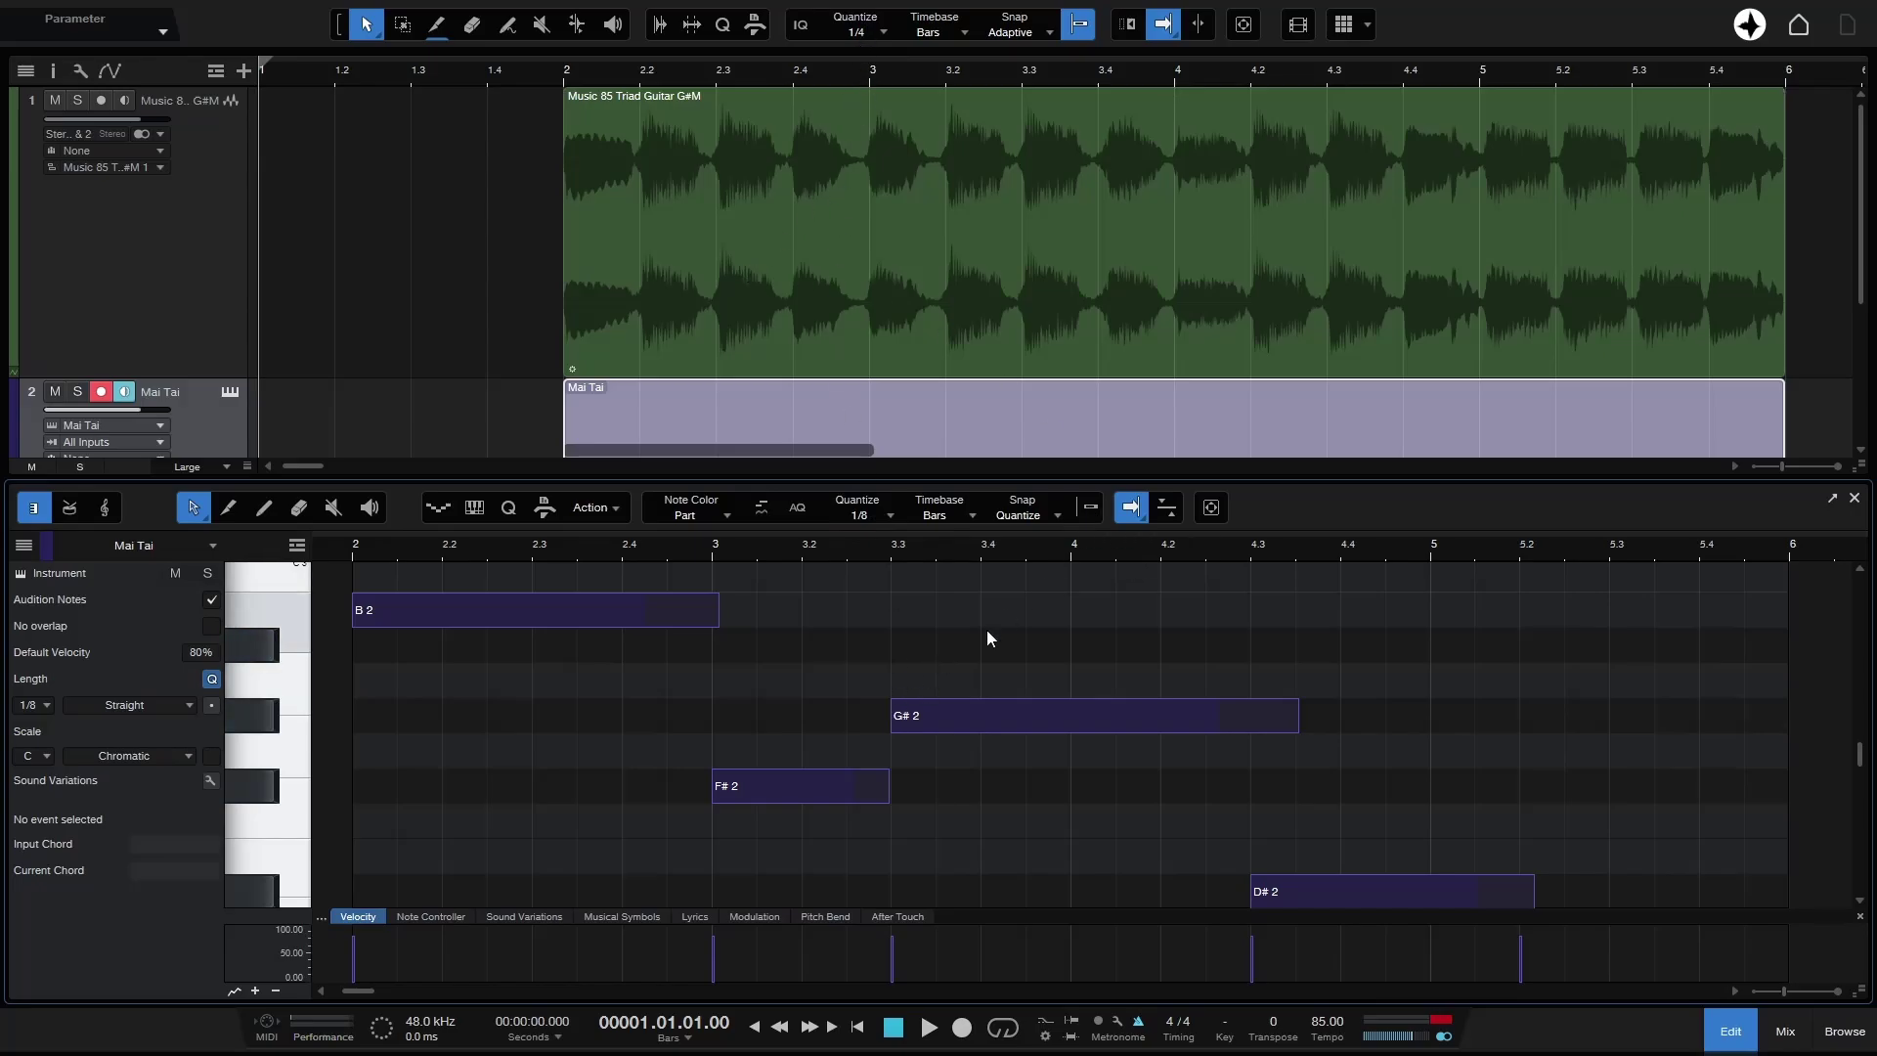
Step: Toggle snapping in the note editor and in the arrangement, returning each to its previous state
left_click(1084, 518)
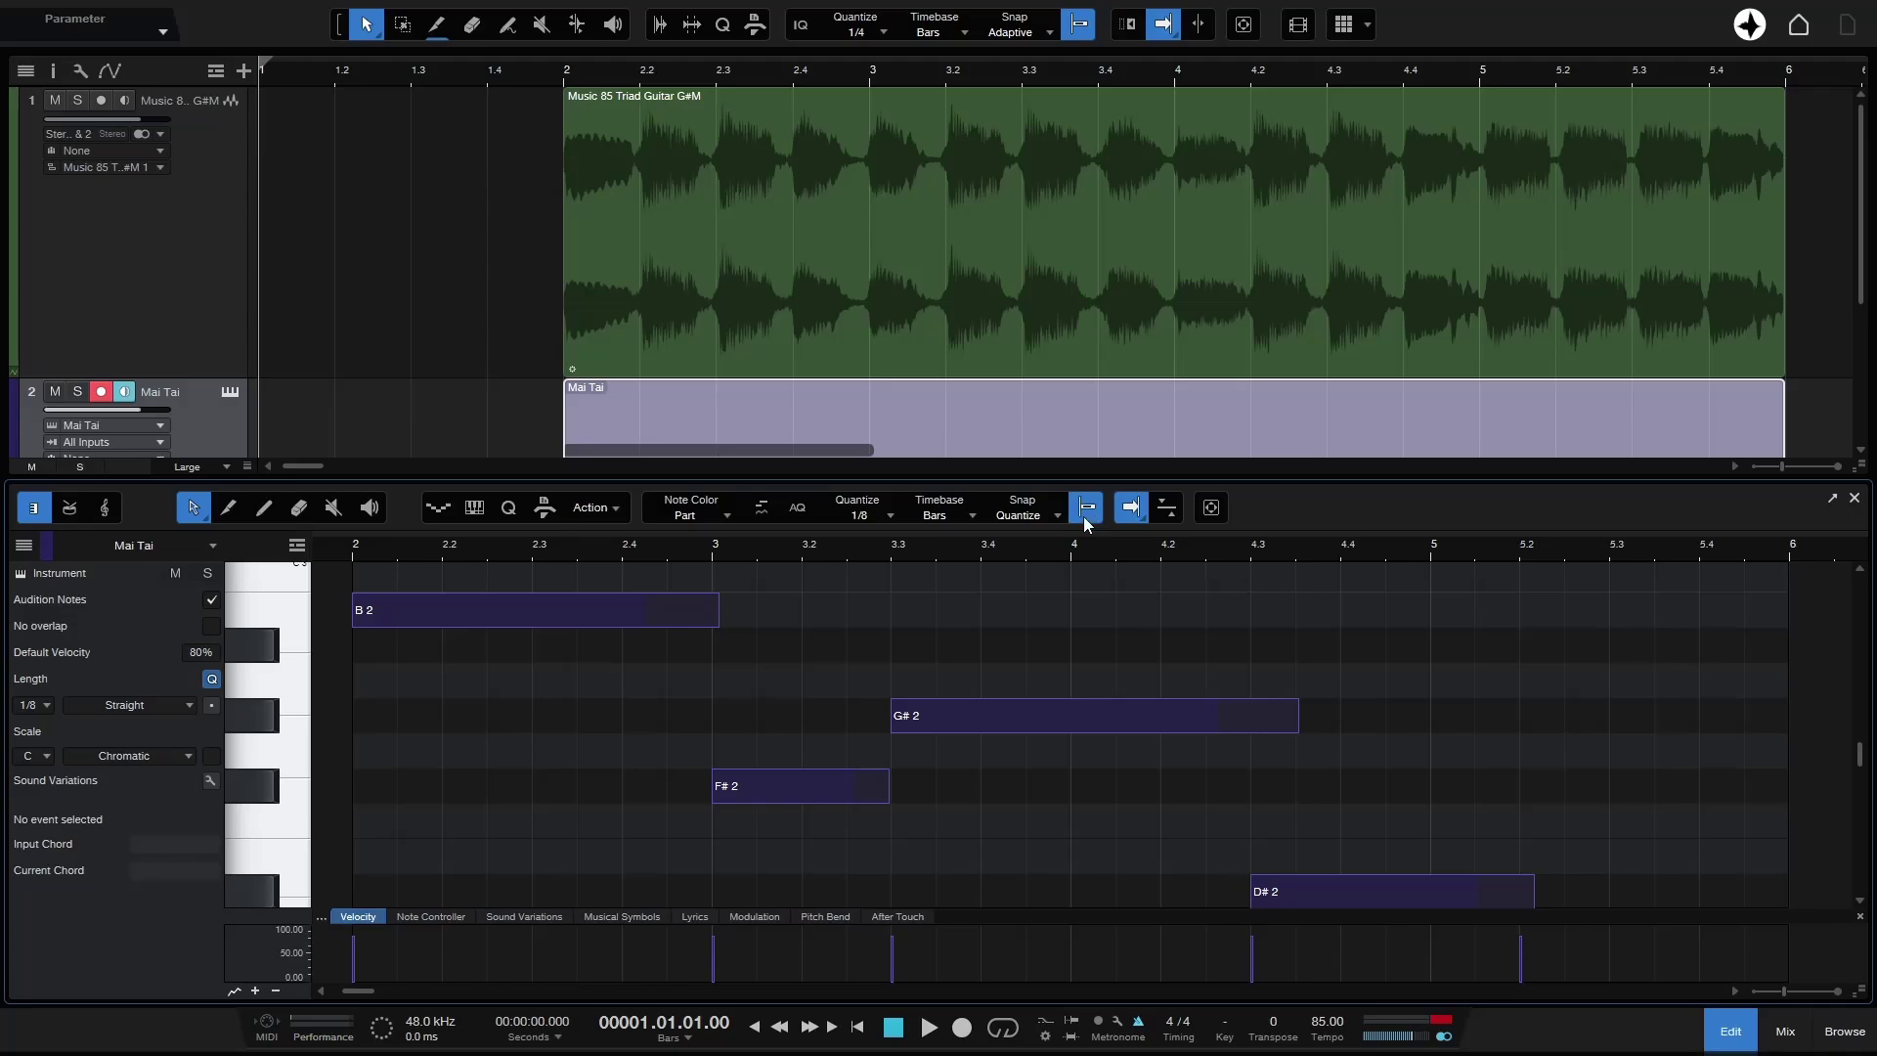
left_click(1083, 28)
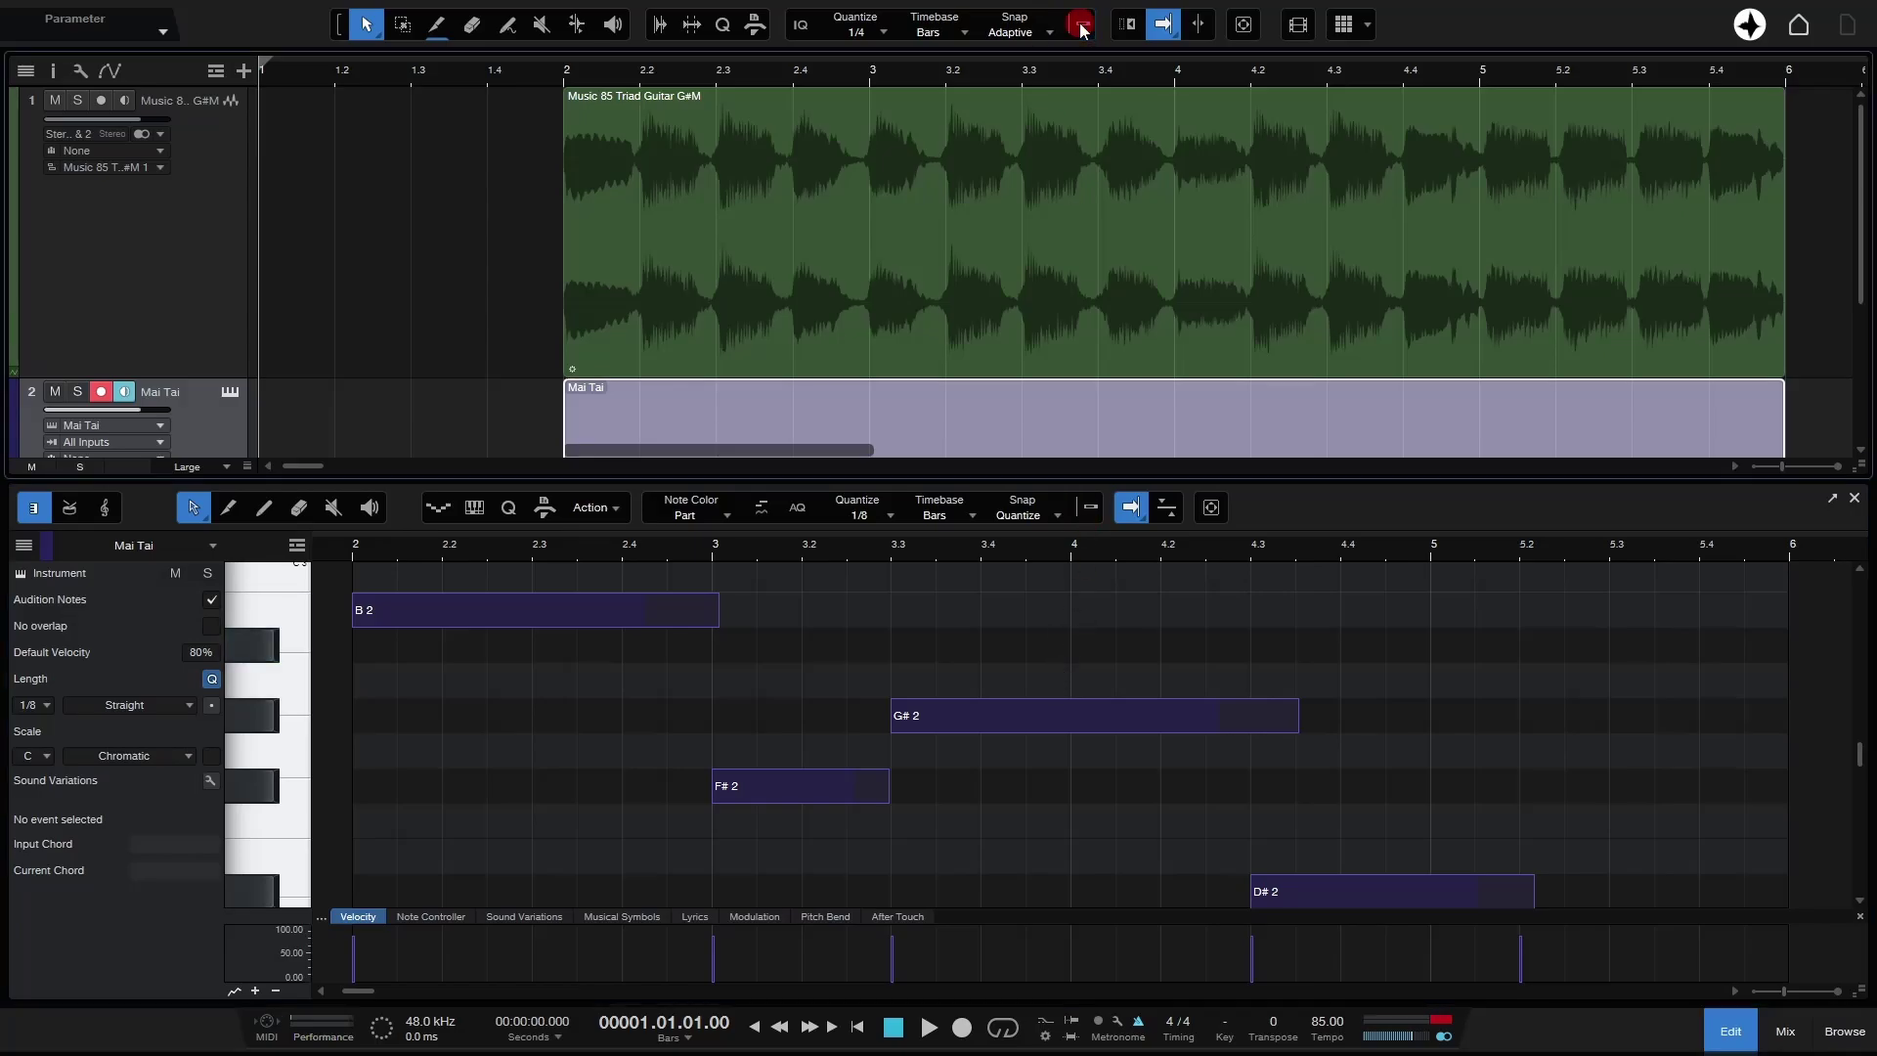
left_click(1080, 31)
Step: Show and hide the note editor's quantize settings, and close the editor
left_click(509, 509)
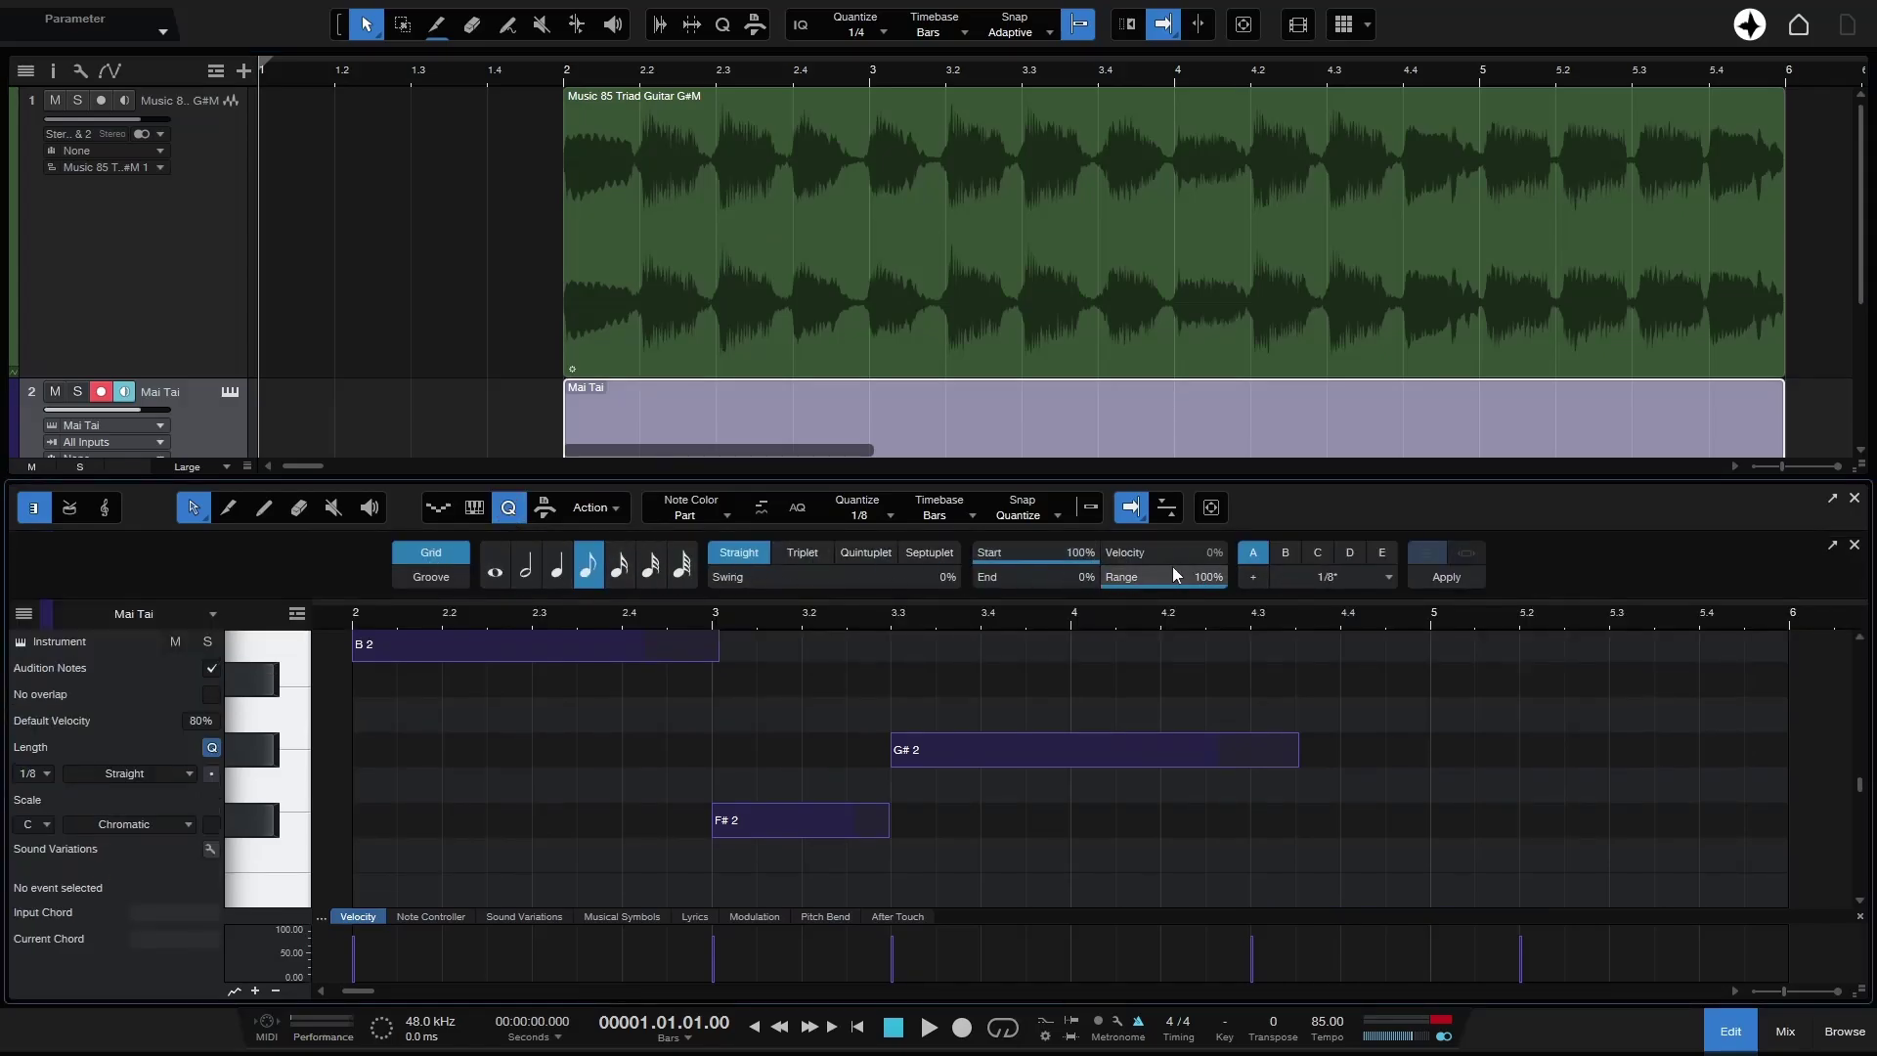
left_click(501, 509)
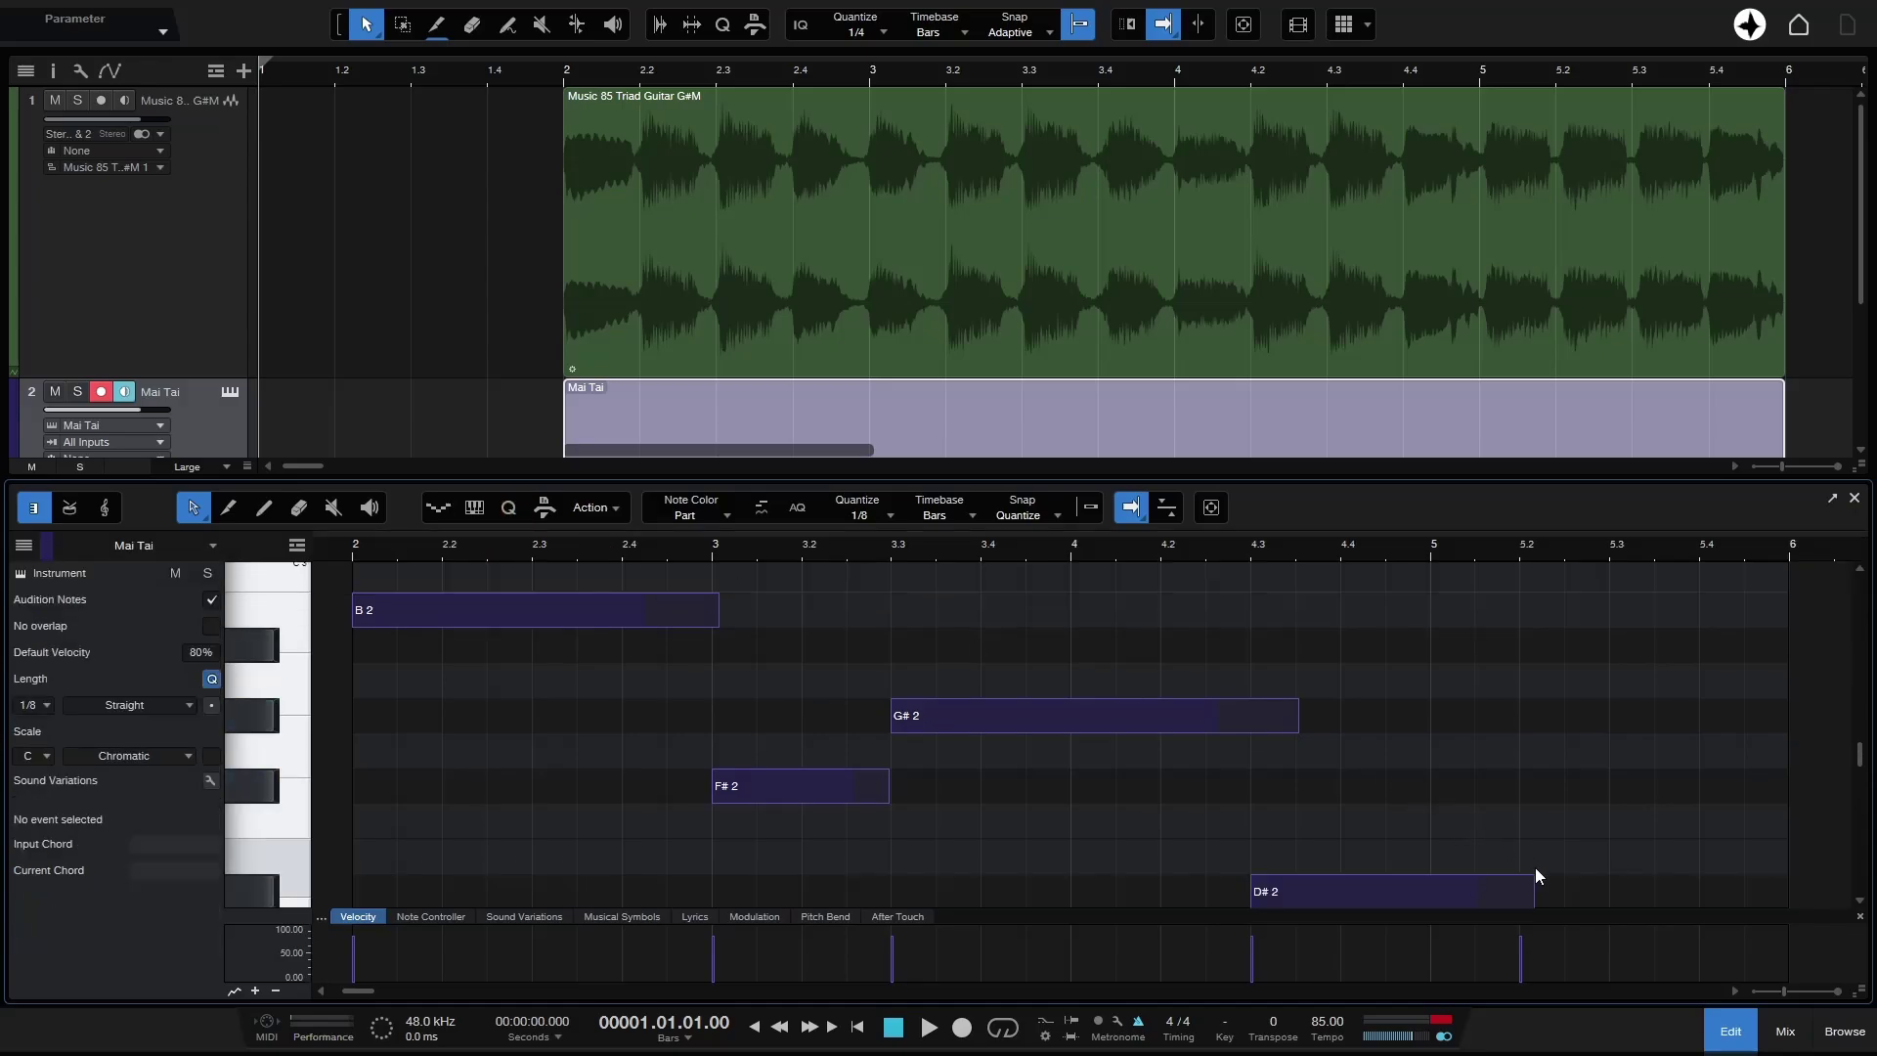
left_click(1728, 1030)
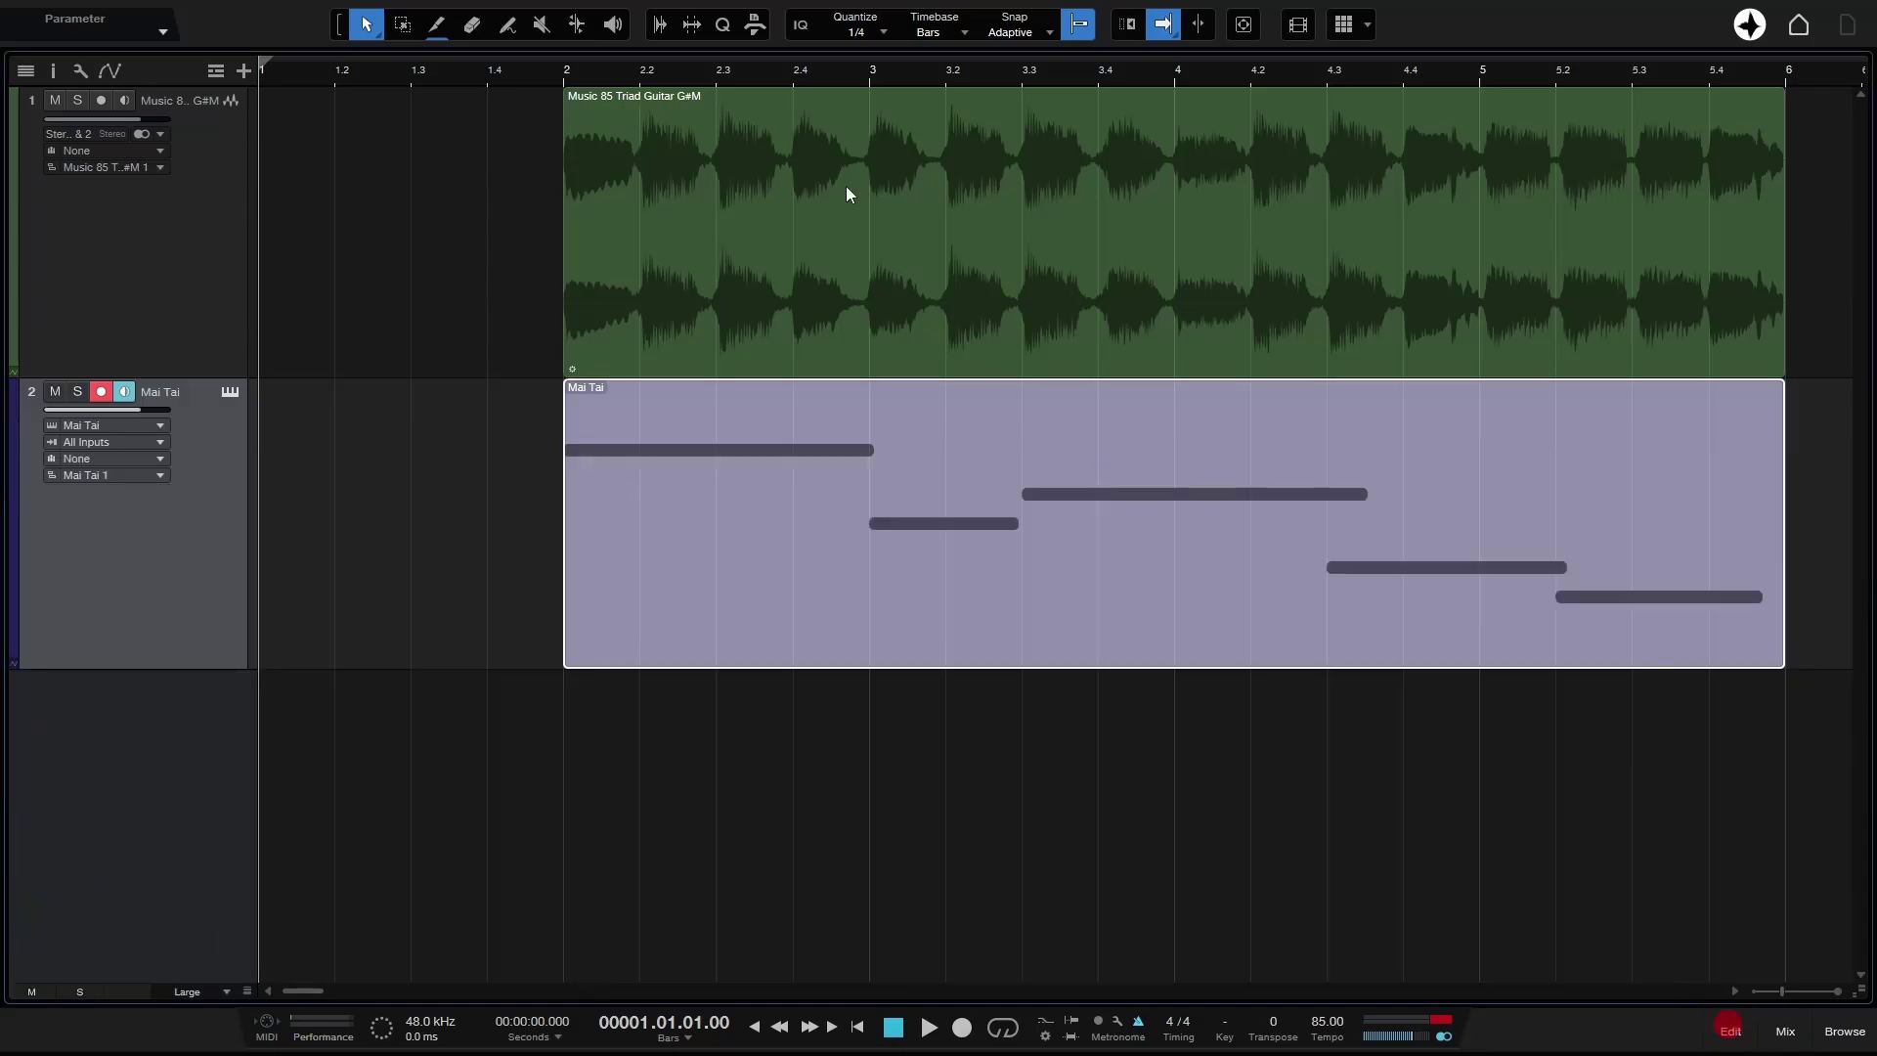
Step: Try 1/8 and 1/16 in the arrangement's quantize settings, return to 1/4, close the settings and deselect the Mai Tai part
left_click(722, 32)
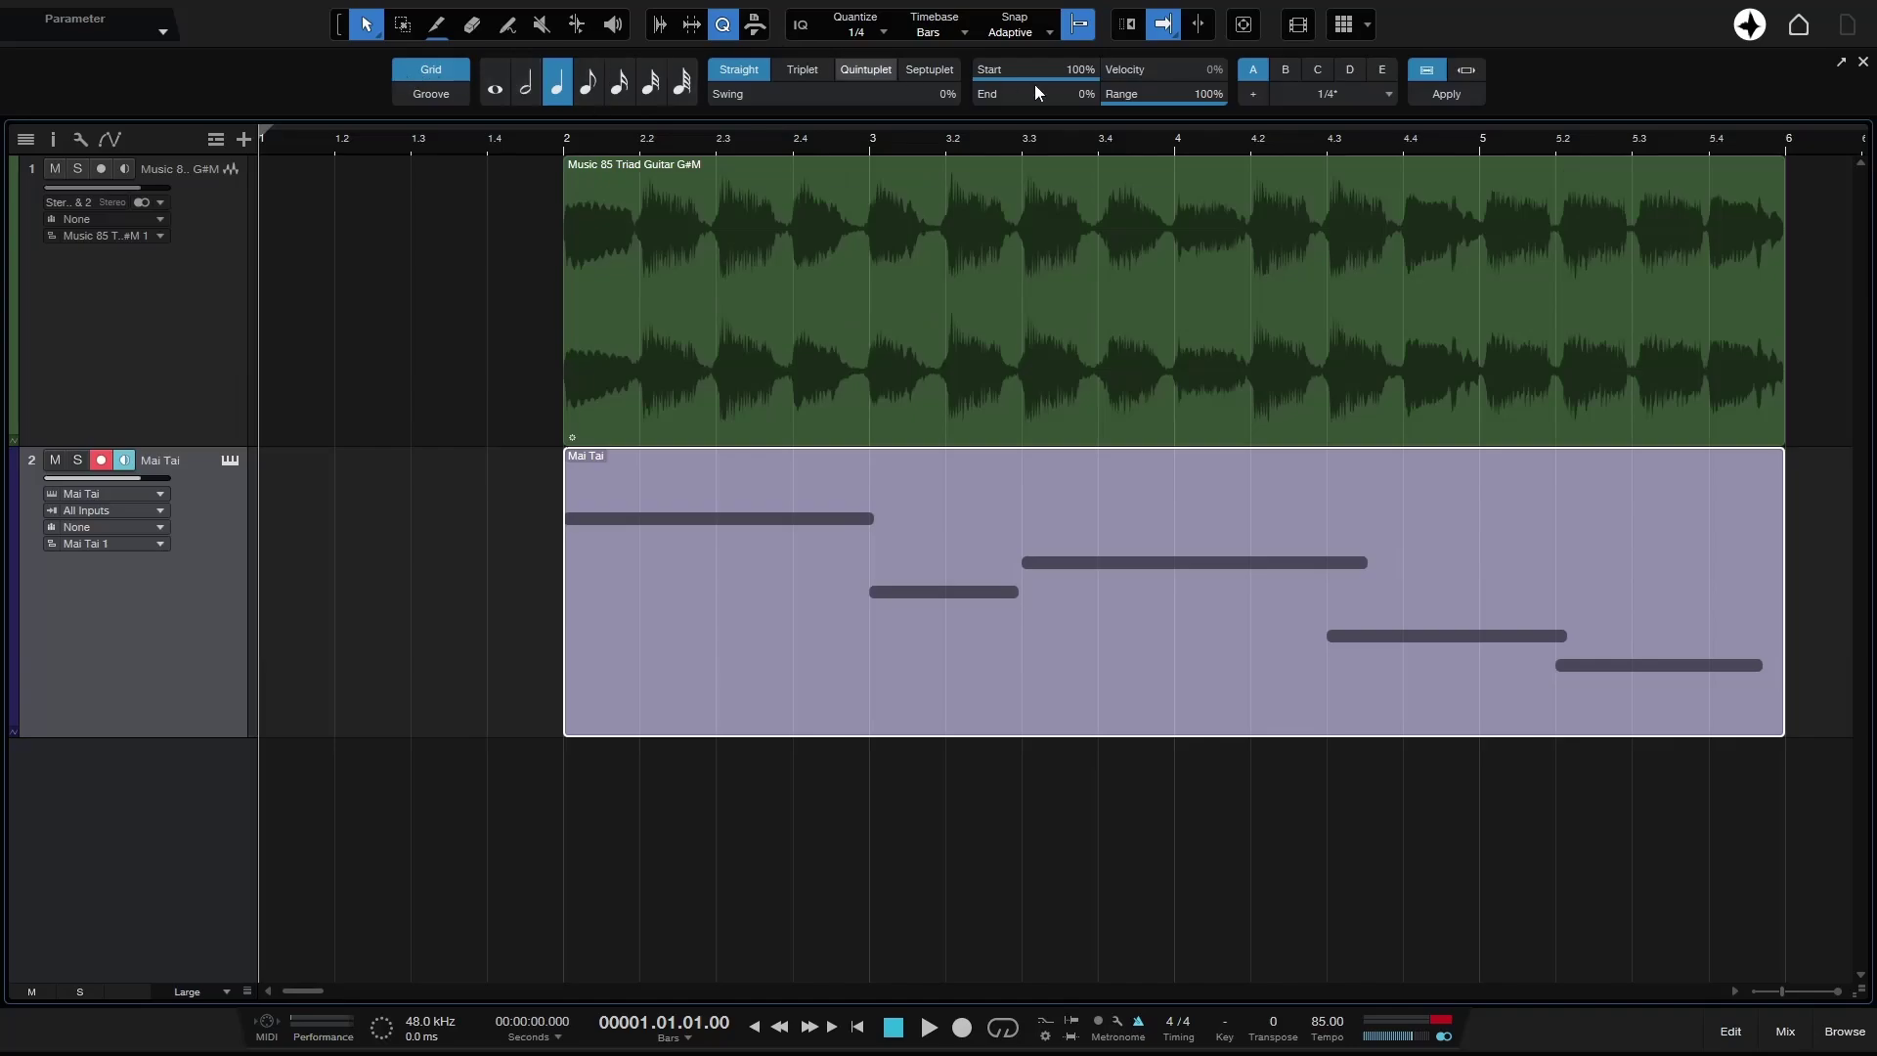
left_click(590, 86)
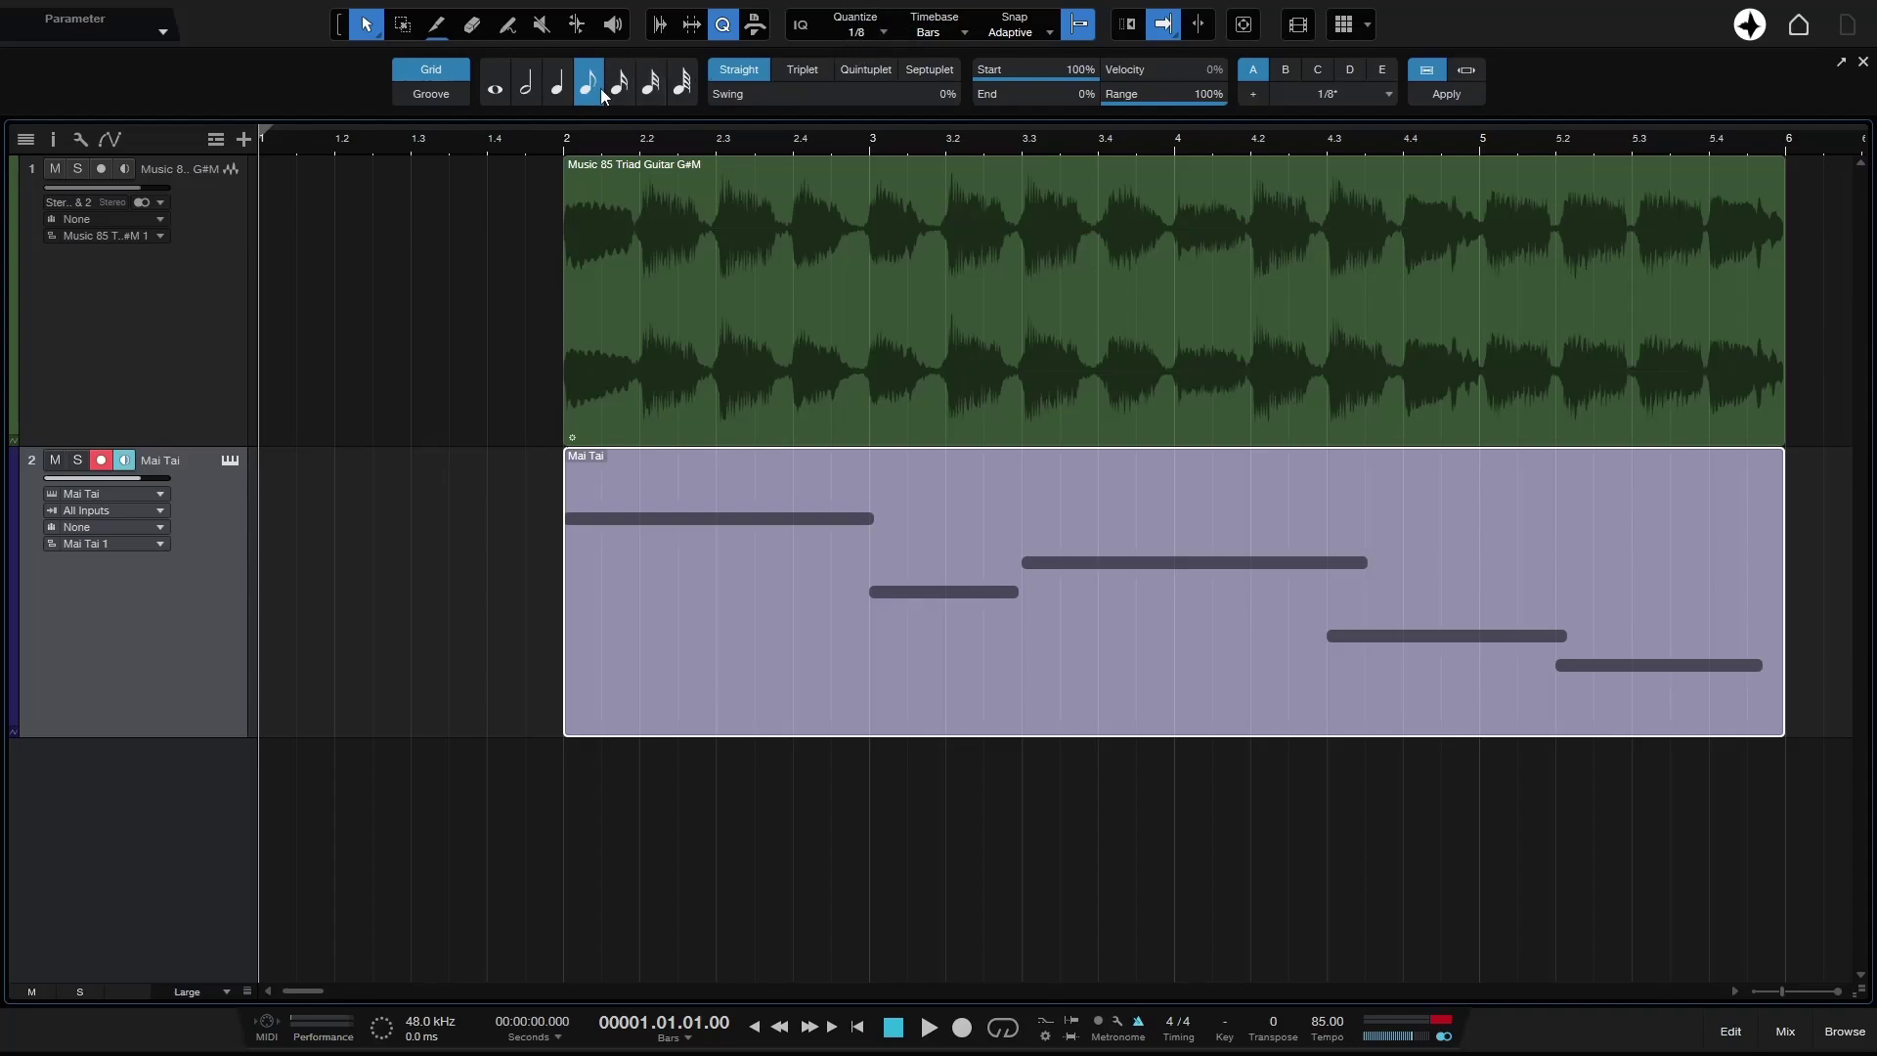
left_click(619, 88)
left_click(864, 33)
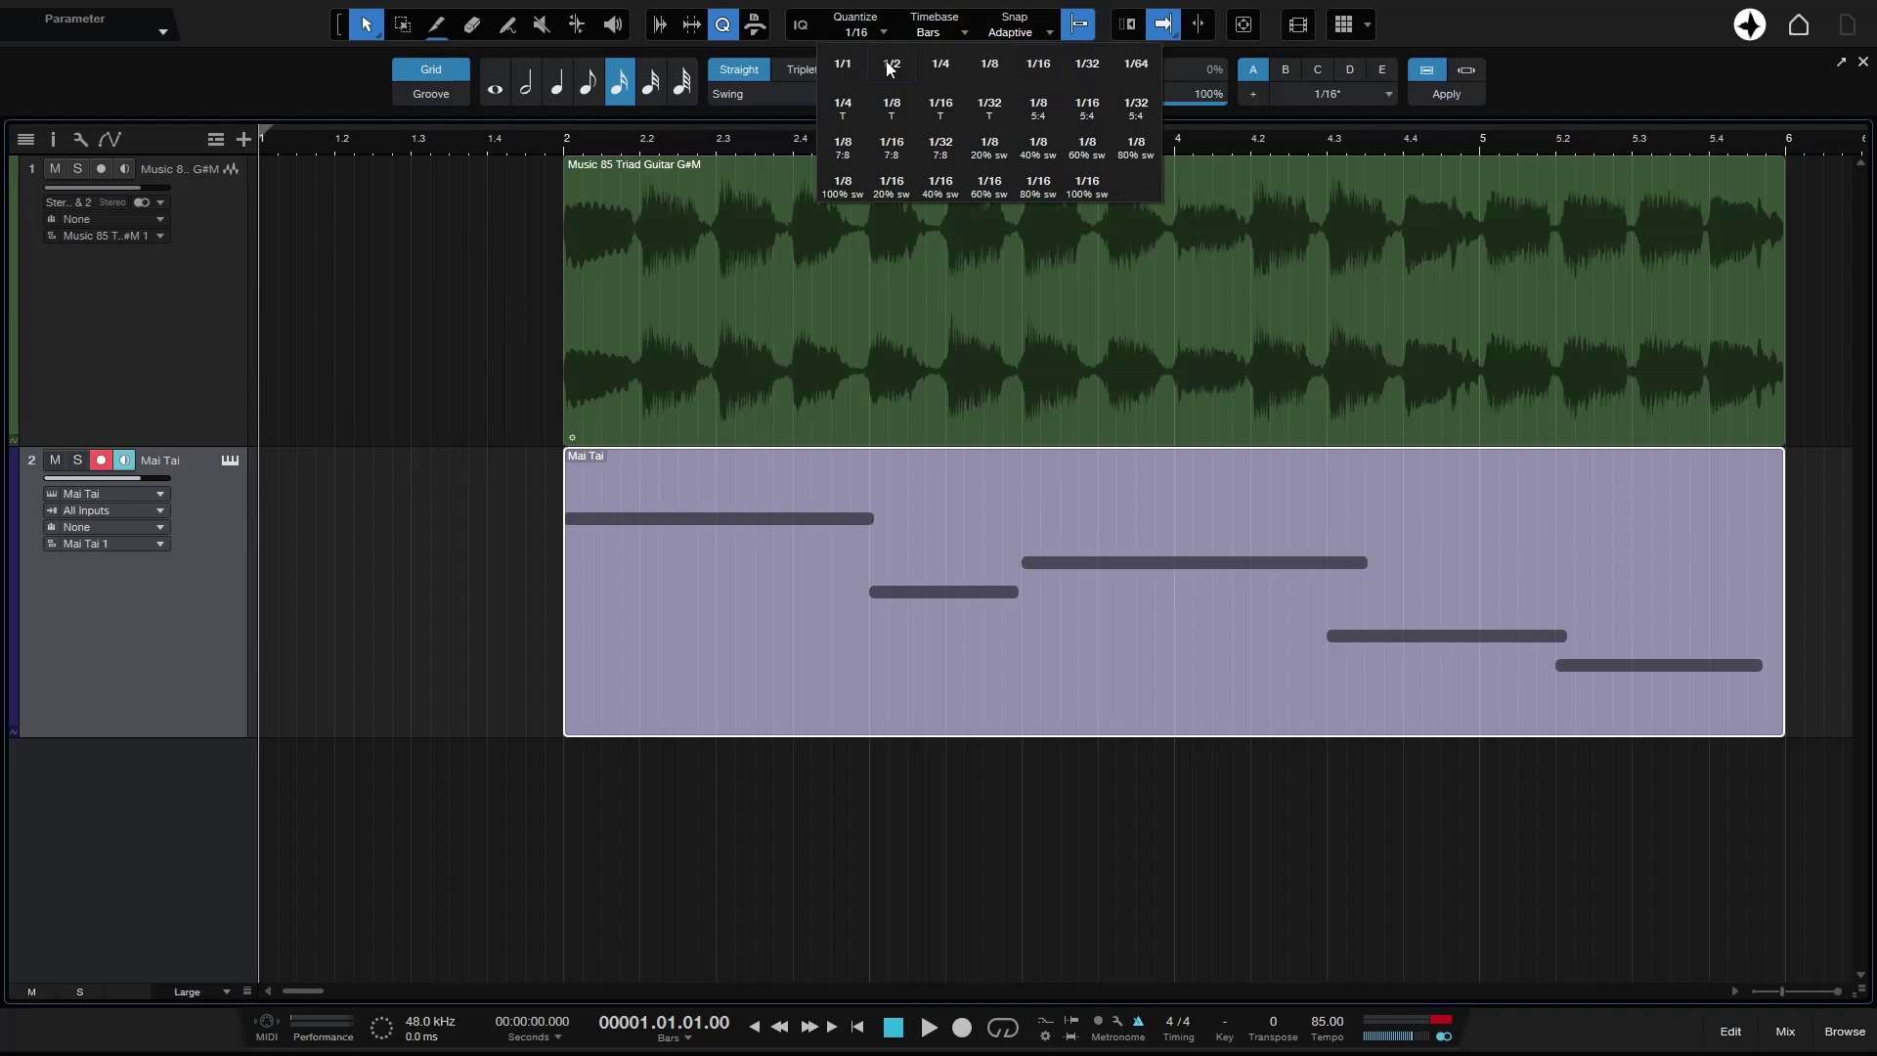
left_click(941, 64)
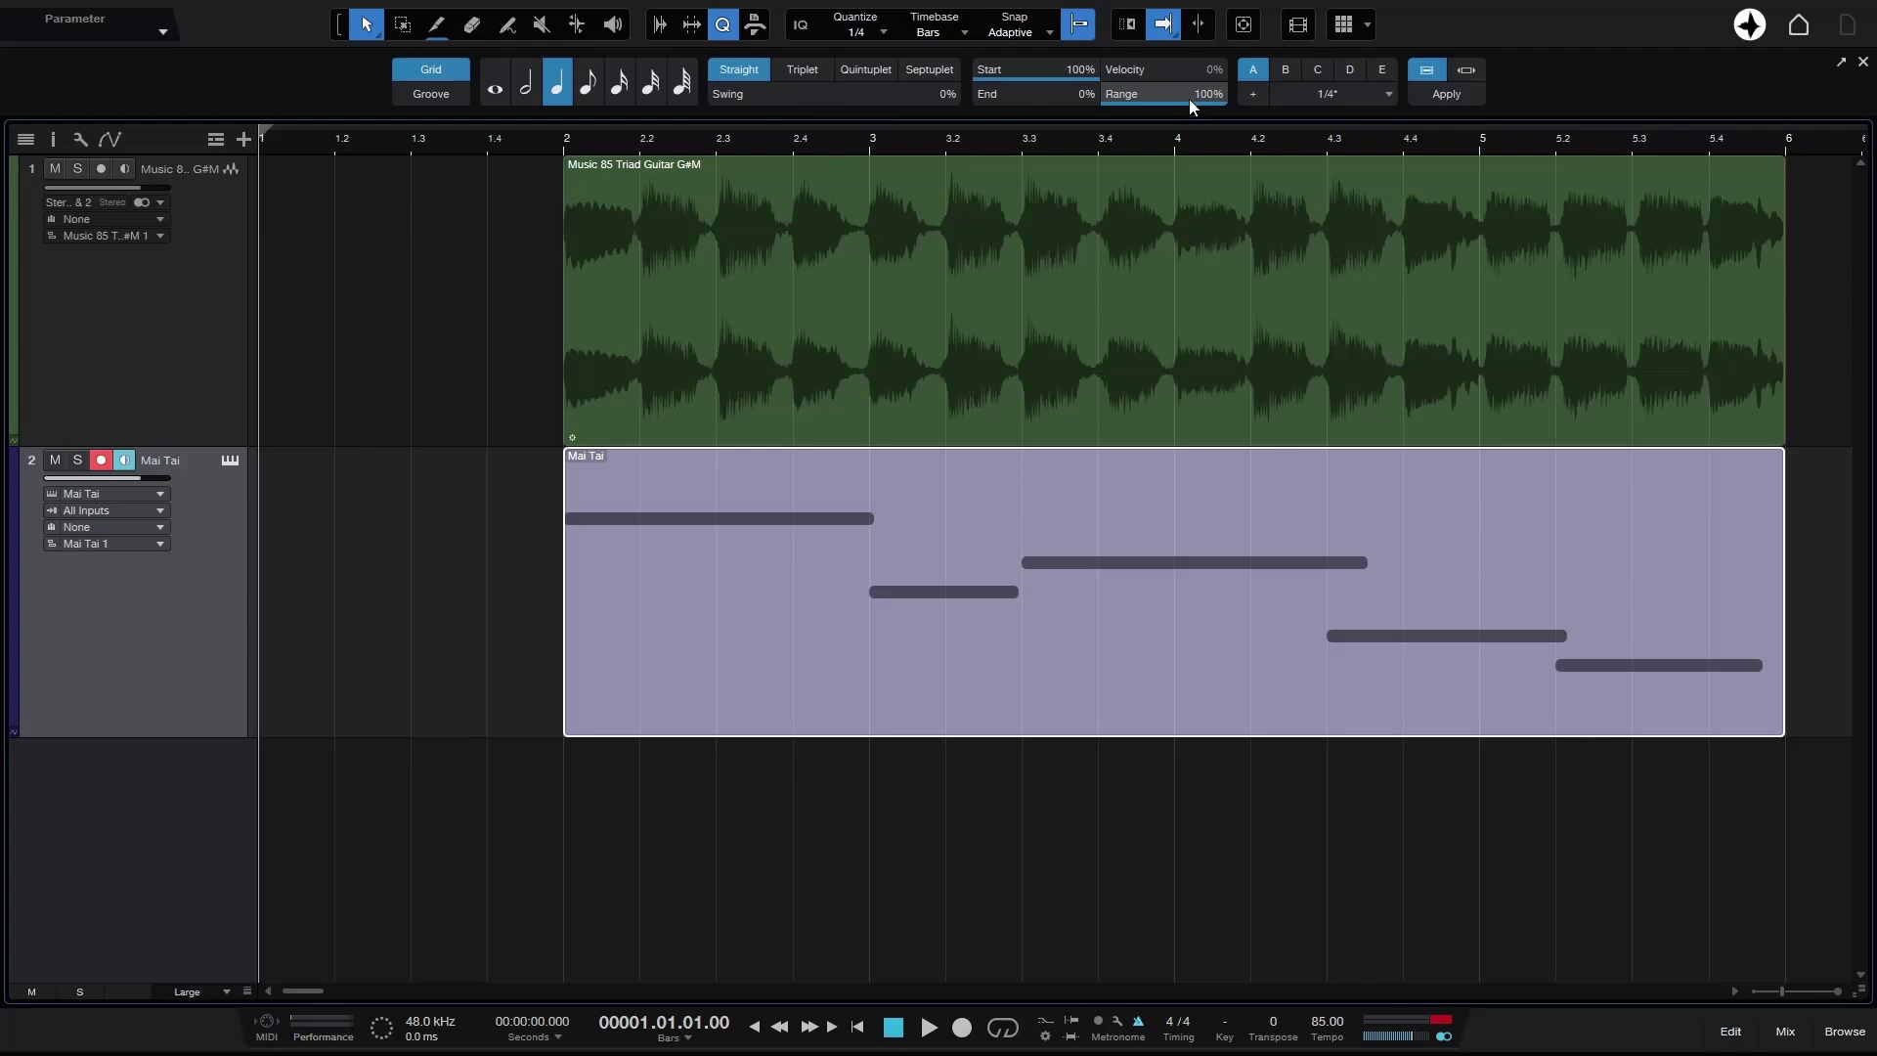
mouse_move(1189, 97)
left_click(1863, 62)
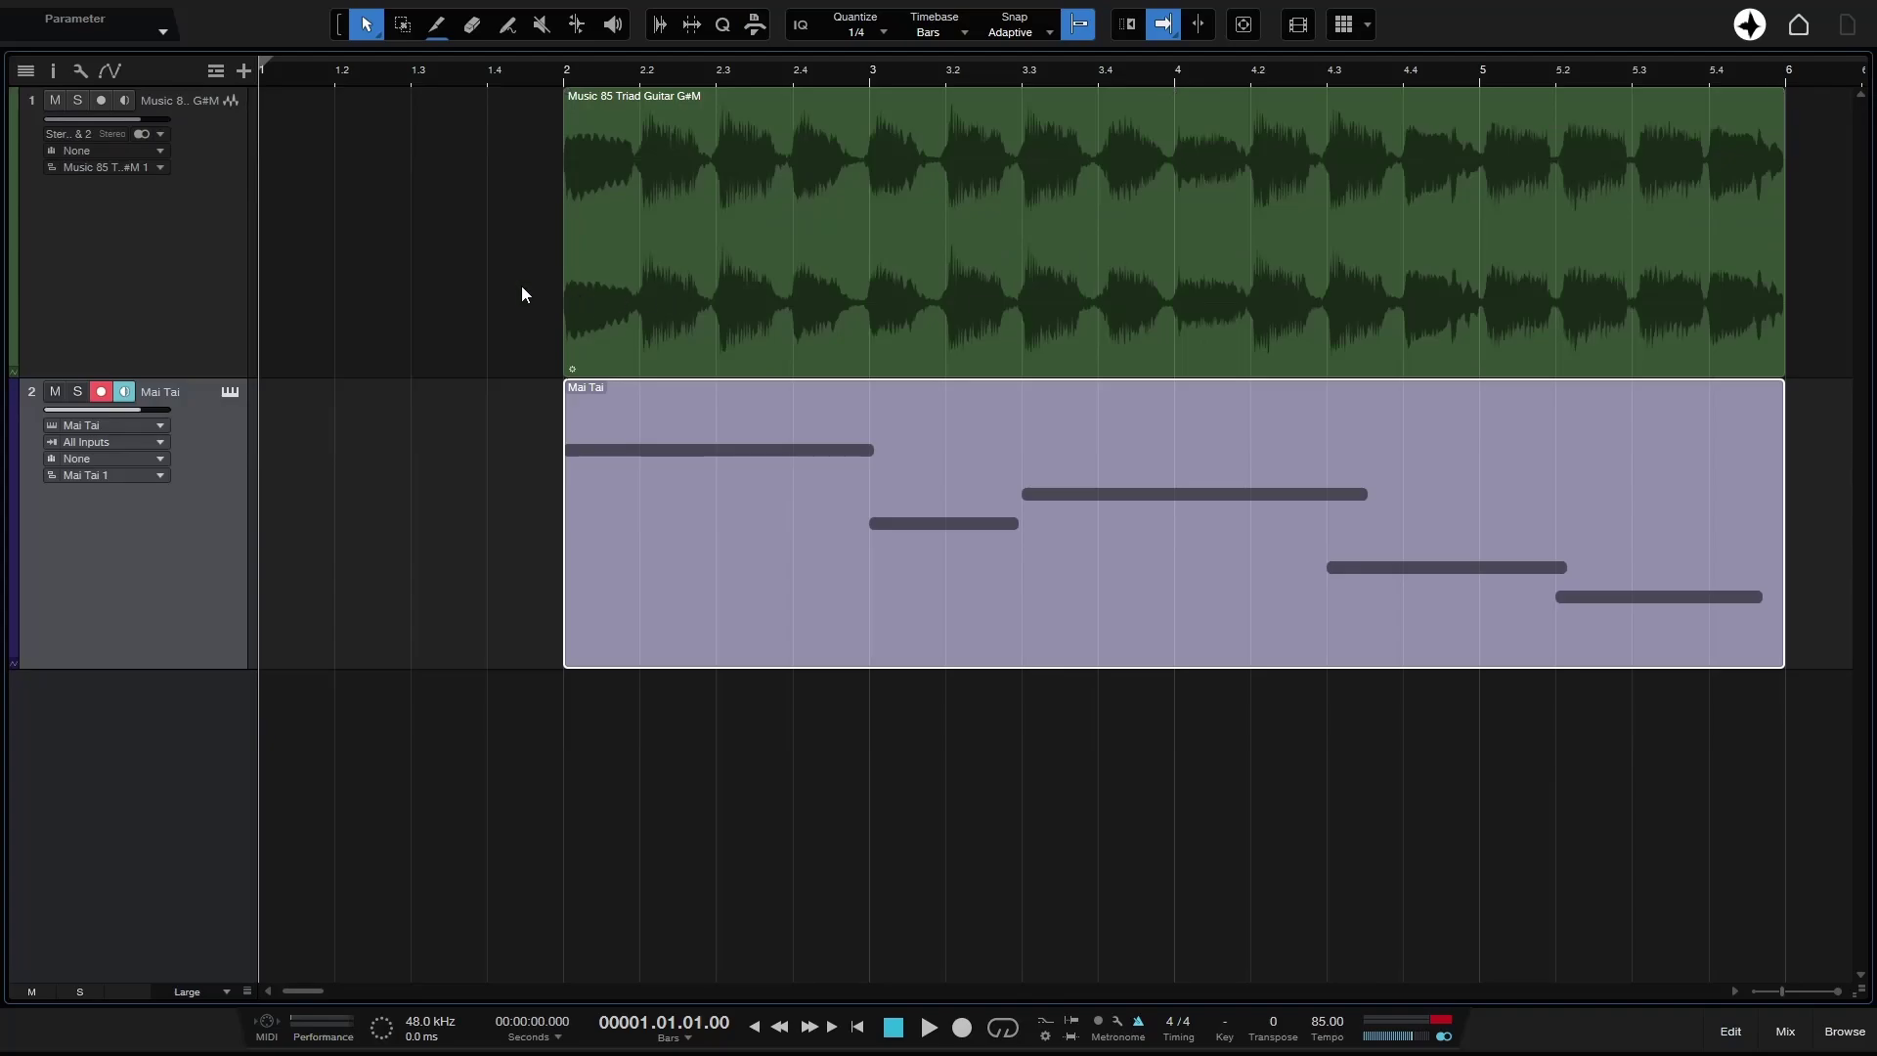
left_click(433, 544)
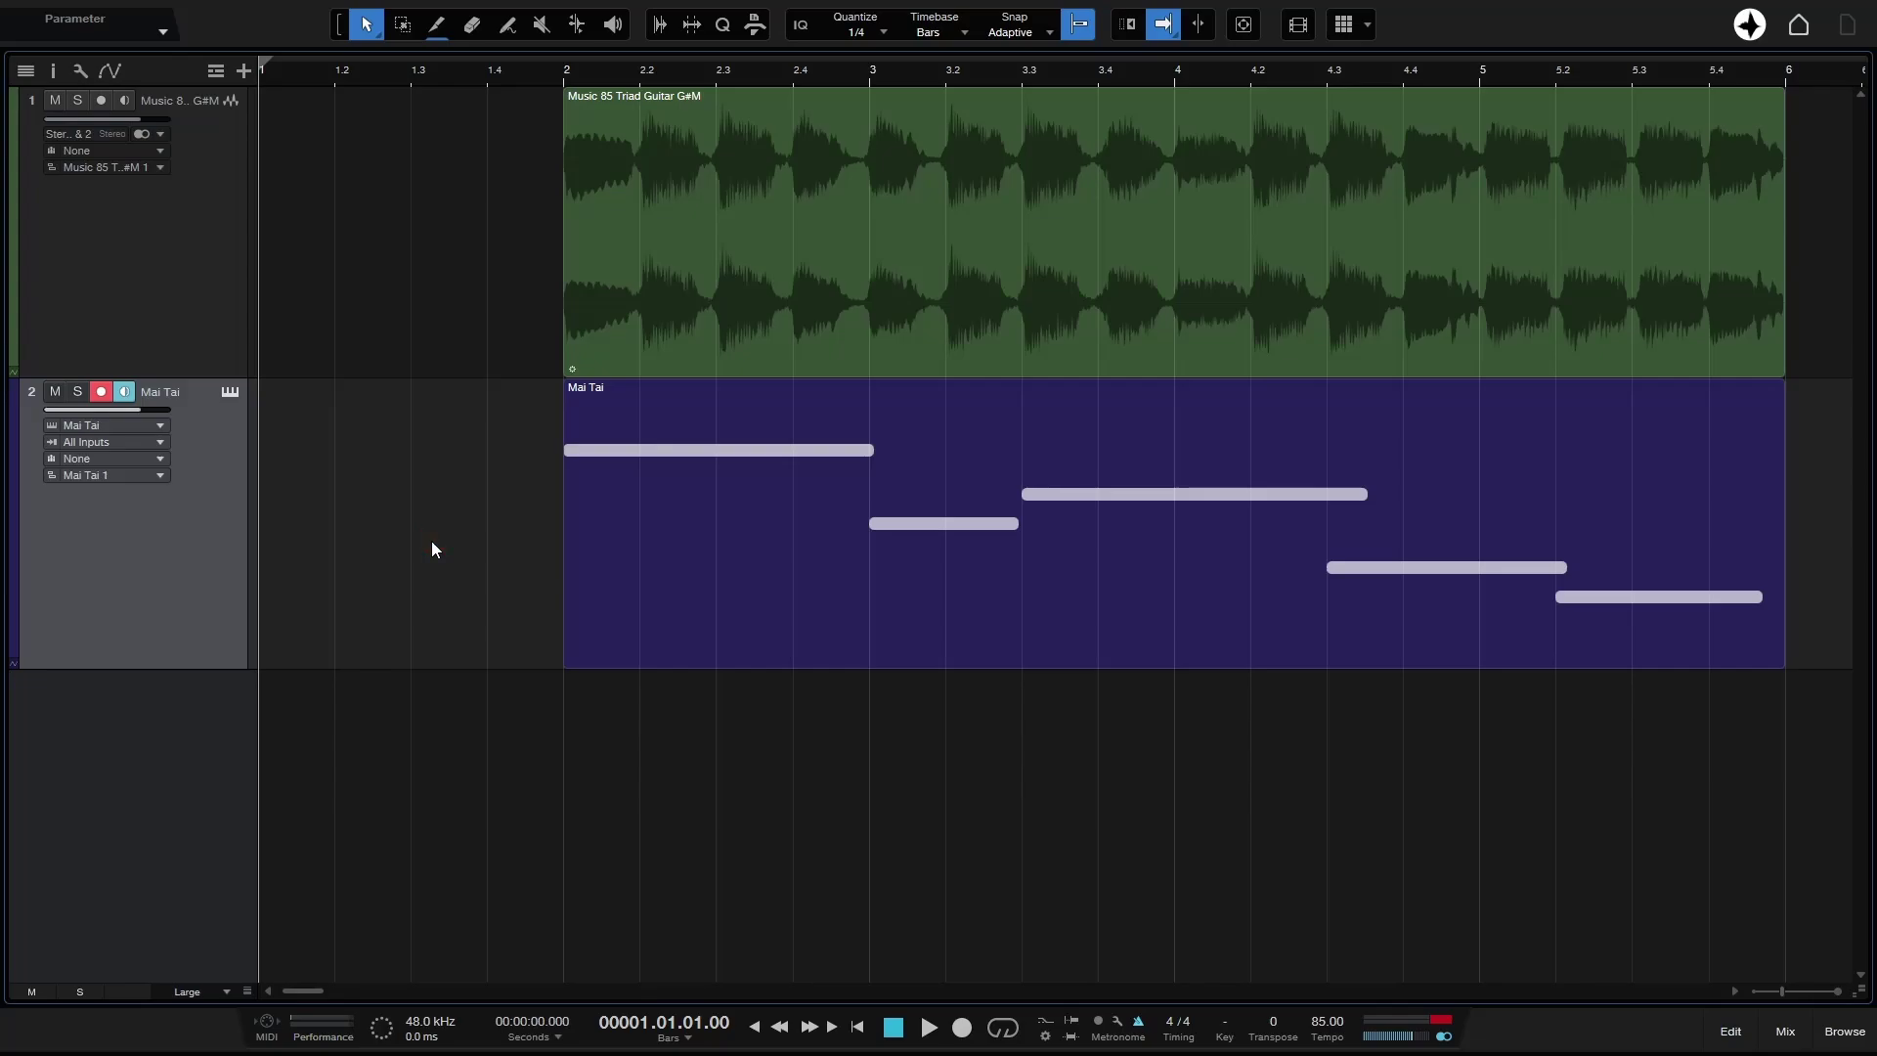